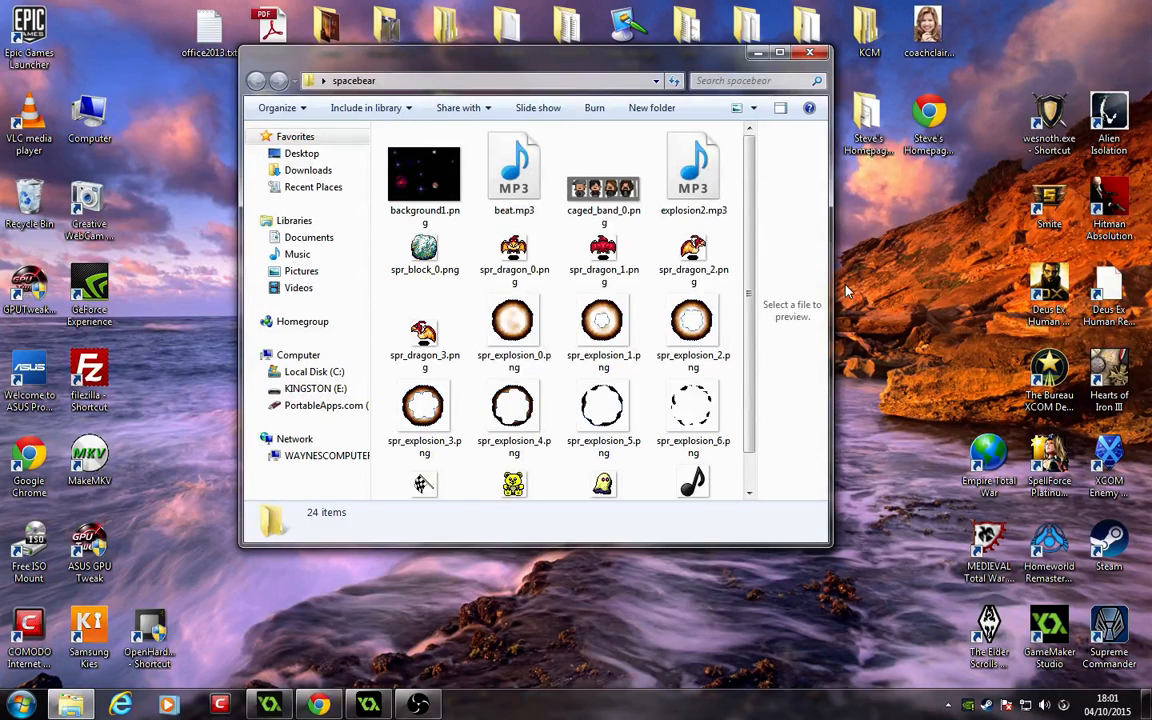
pyautogui.click(418, 705)
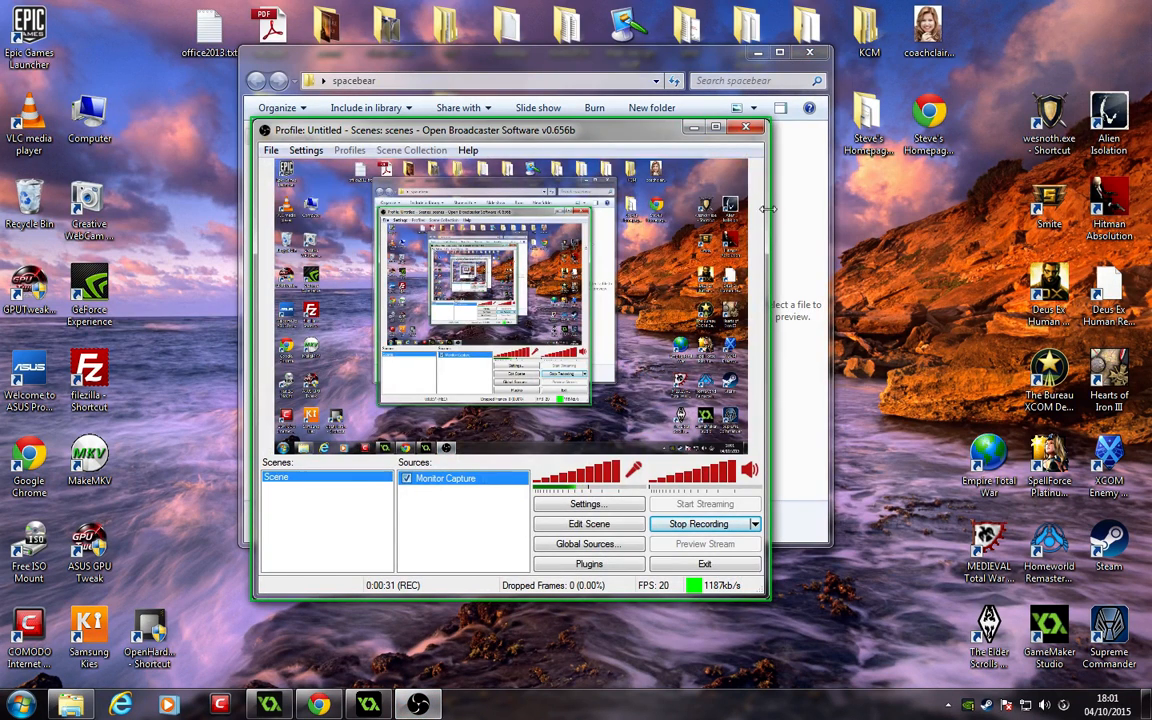
pyautogui.click(694, 129)
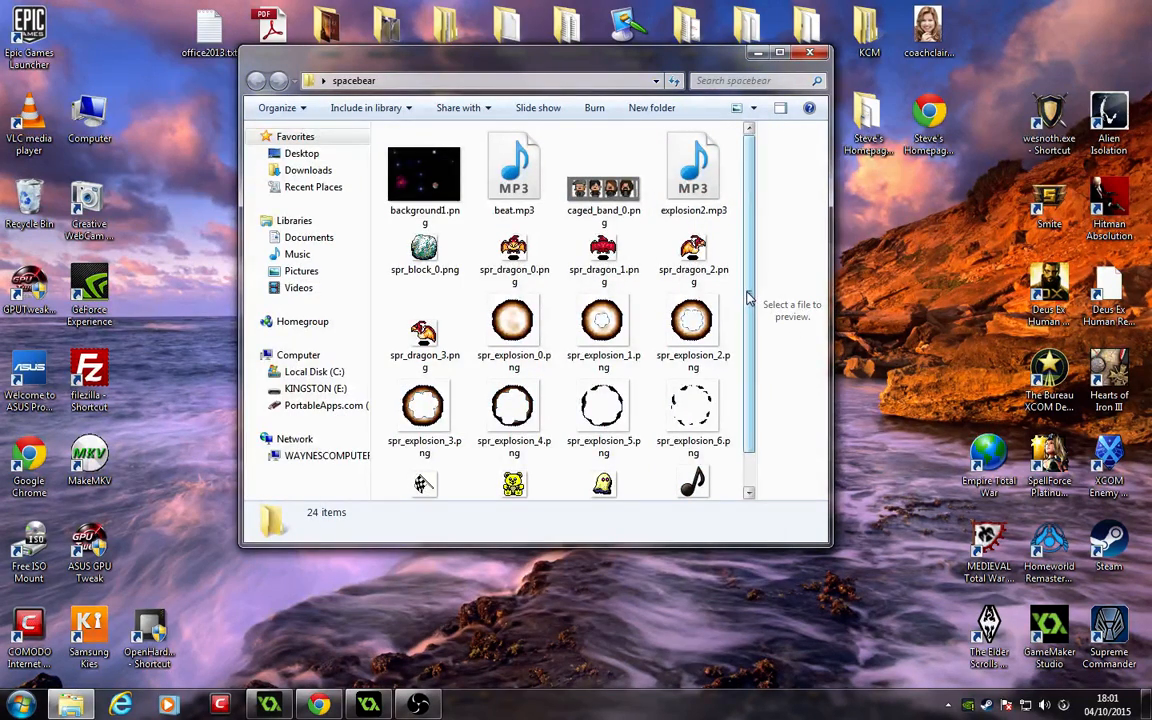
pyautogui.scroll(-3, 760, 280)
pyautogui.scroll(3, 757, 233)
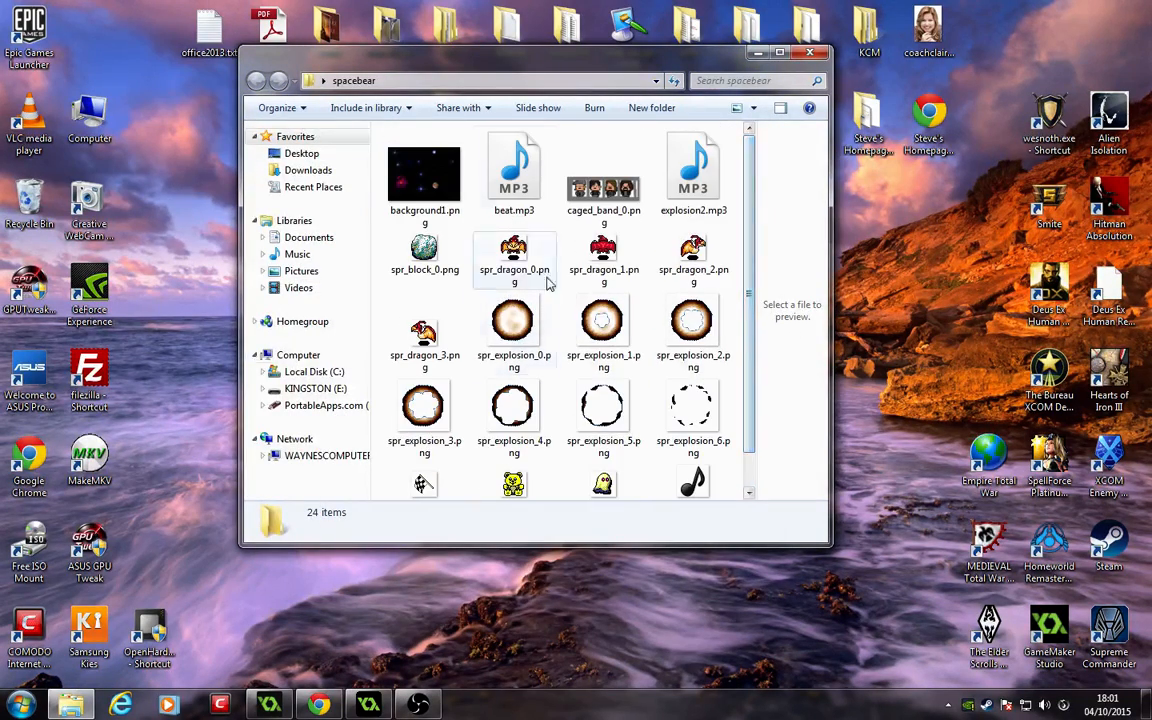
# Step: Preview the background, band, block, dragon and explosion images in the spacebear folder one by one
pyautogui.click(410, 198)
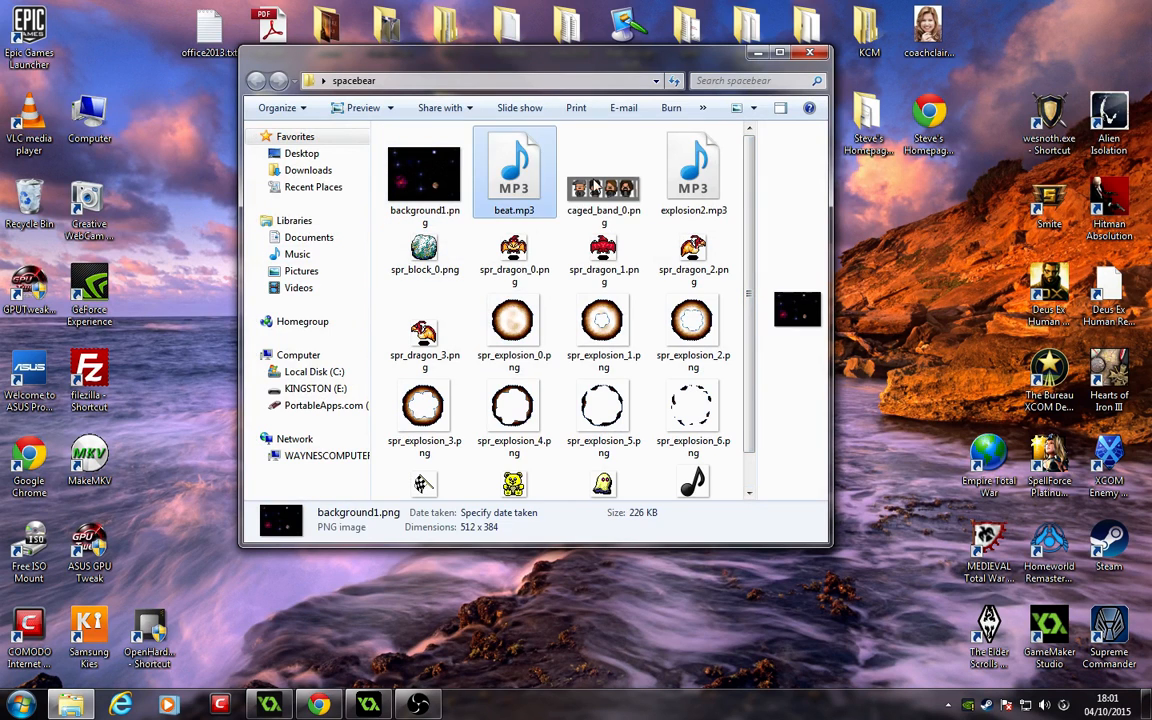
pyautogui.click(602, 185)
pyautogui.click(690, 180)
pyautogui.click(424, 252)
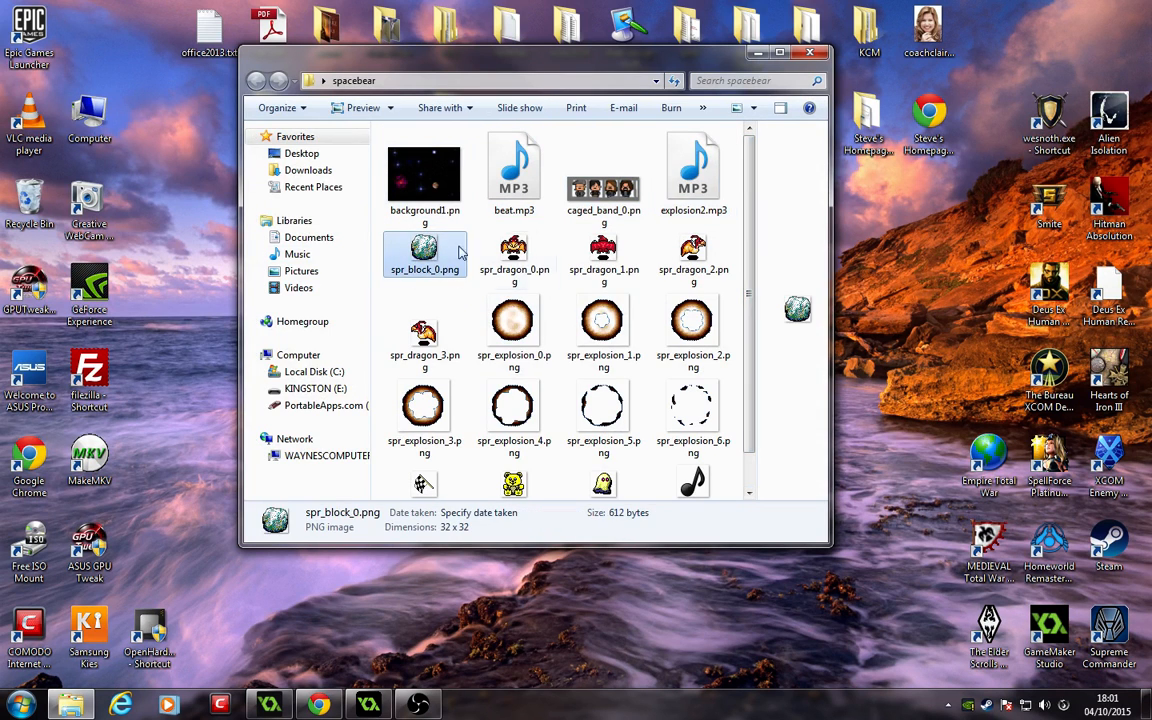
pyautogui.click(513, 252)
pyautogui.click(603, 252)
pyautogui.click(688, 262)
pyautogui.click(692, 322)
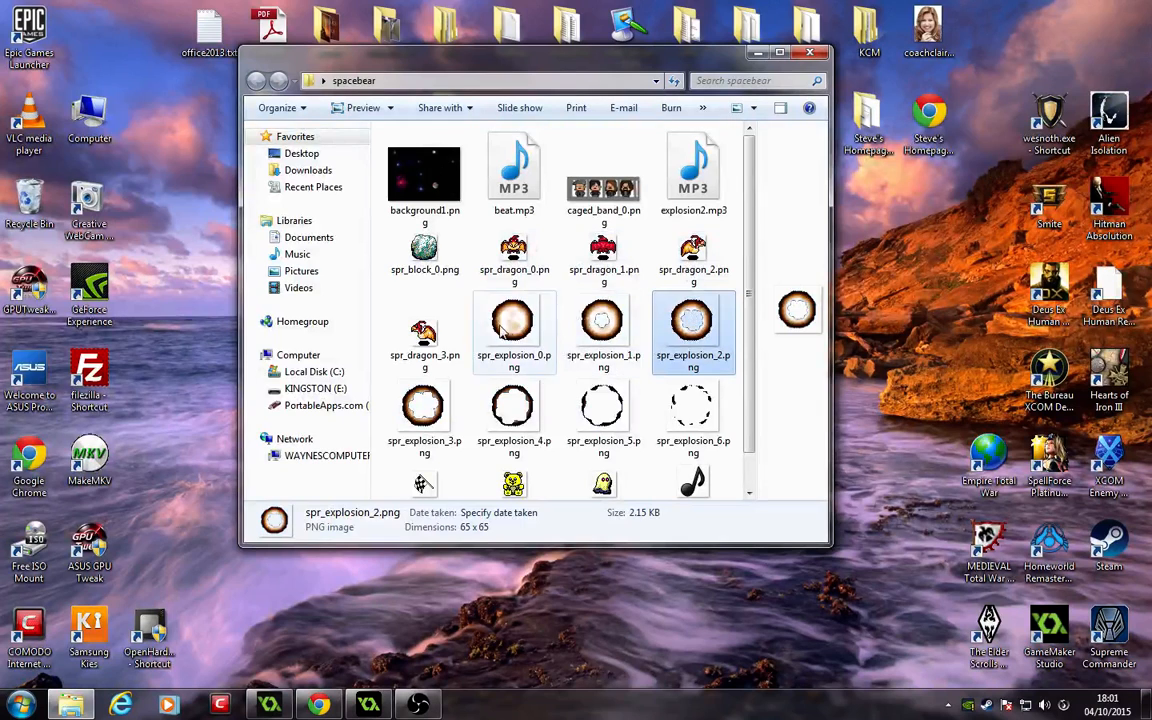
pyautogui.click(424, 332)
# Step: Preview the lower sprite images in the folder, including the player, mob, spider, goal, notes and wall sprites
pyautogui.scroll(-2, 748, 278)
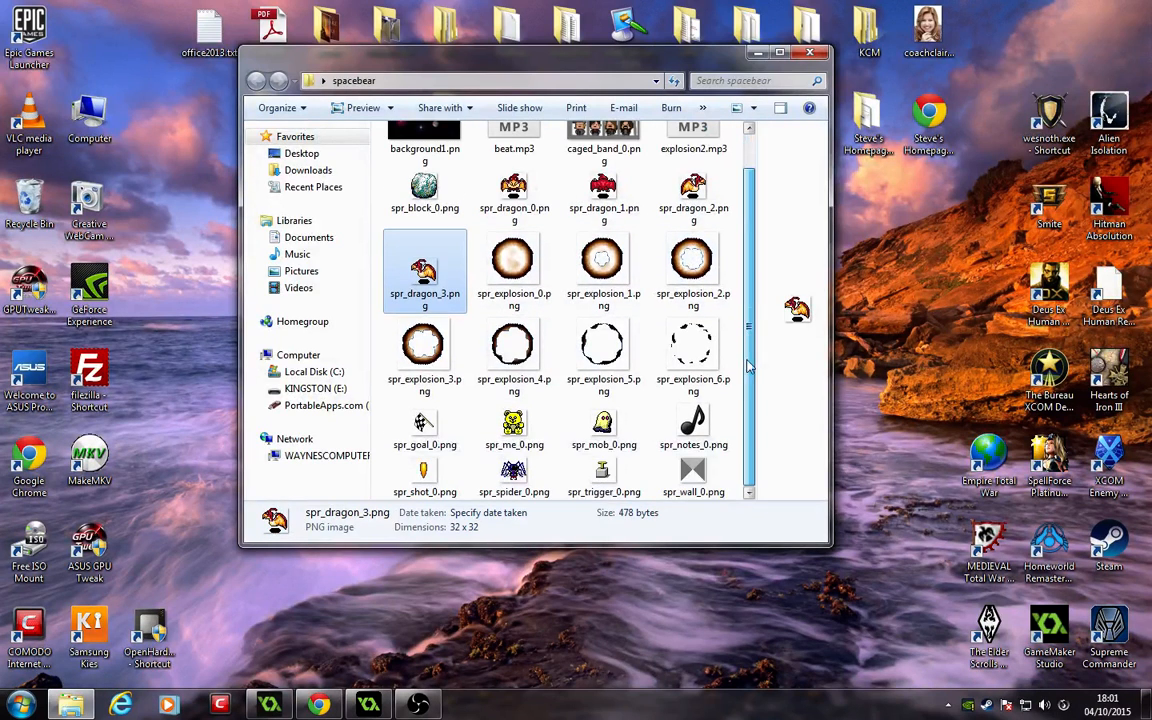
pyautogui.click(522, 428)
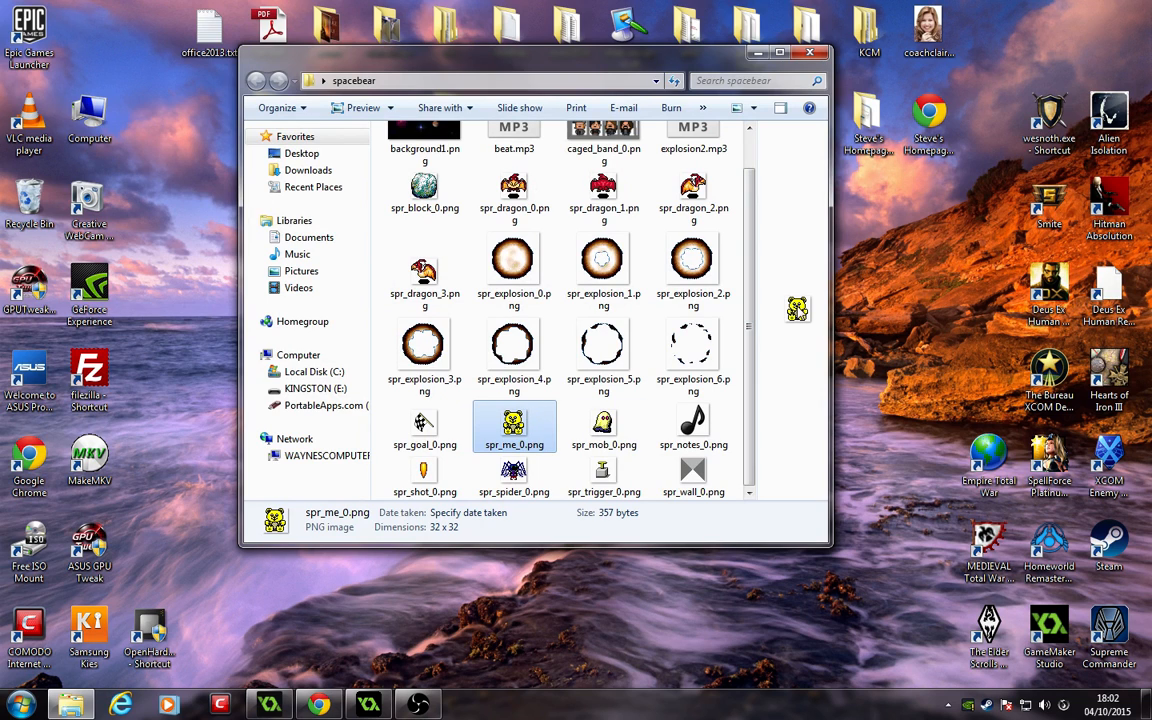
pyautogui.press('Right')
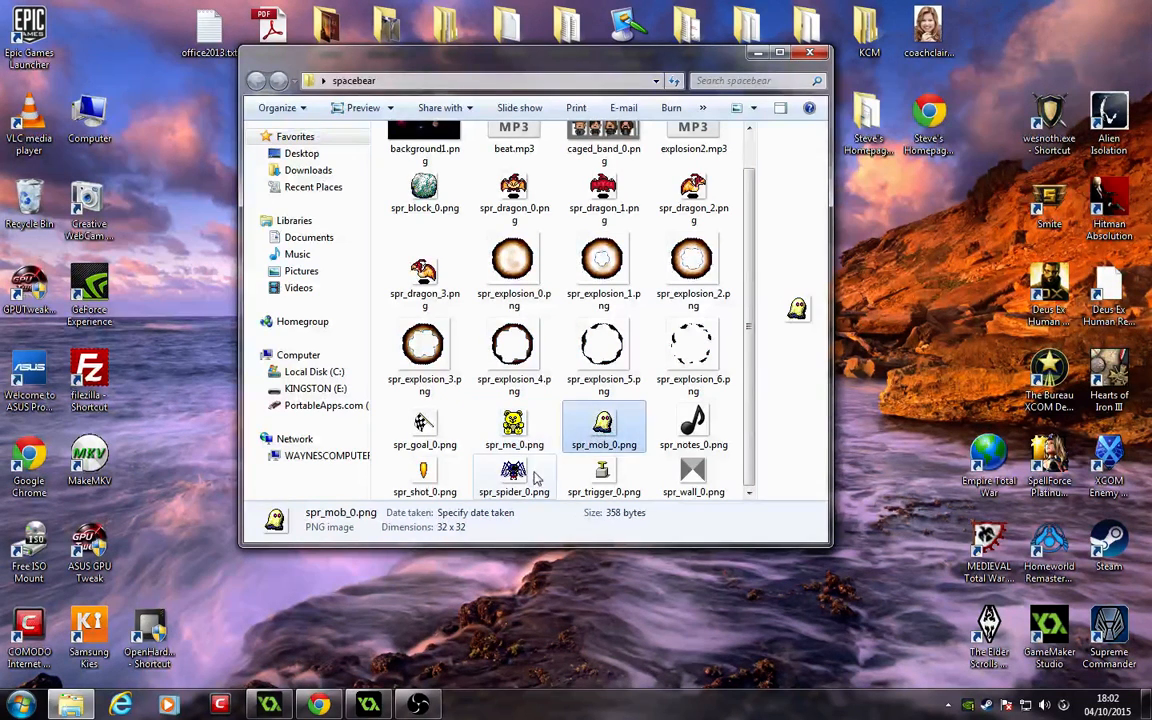
pyautogui.click(536, 478)
pyautogui.click(601, 433)
pyautogui.click(495, 482)
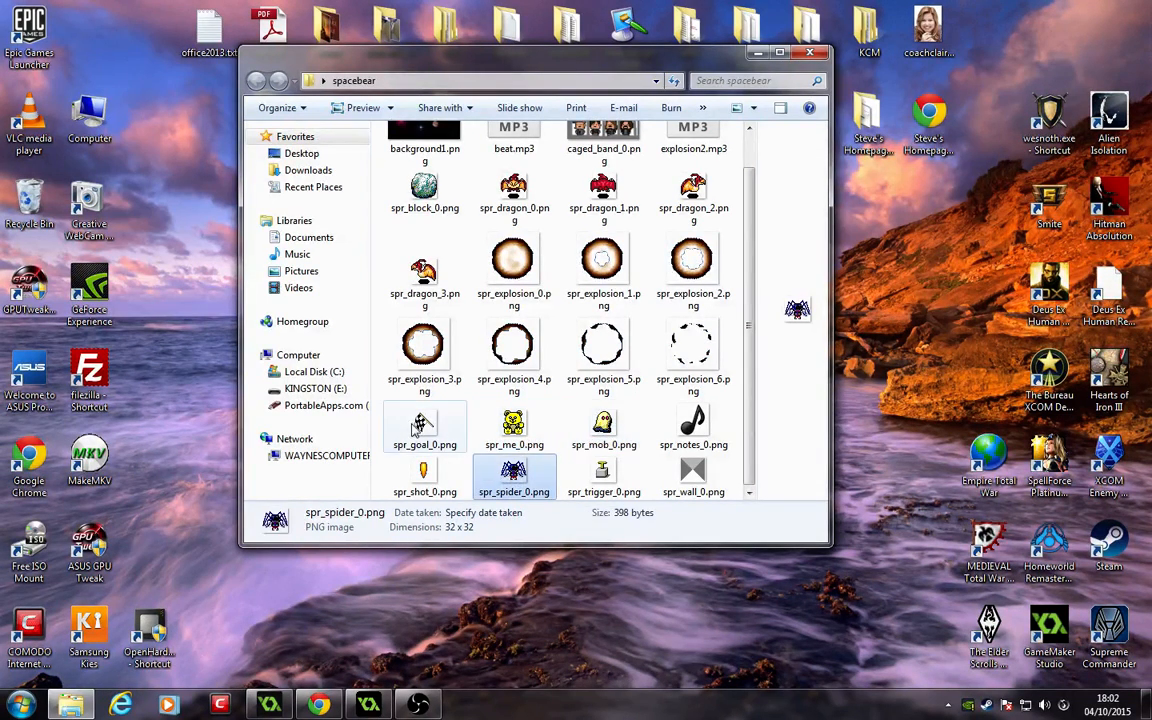
pyautogui.click(424, 424)
pyautogui.click(412, 475)
pyautogui.click(700, 429)
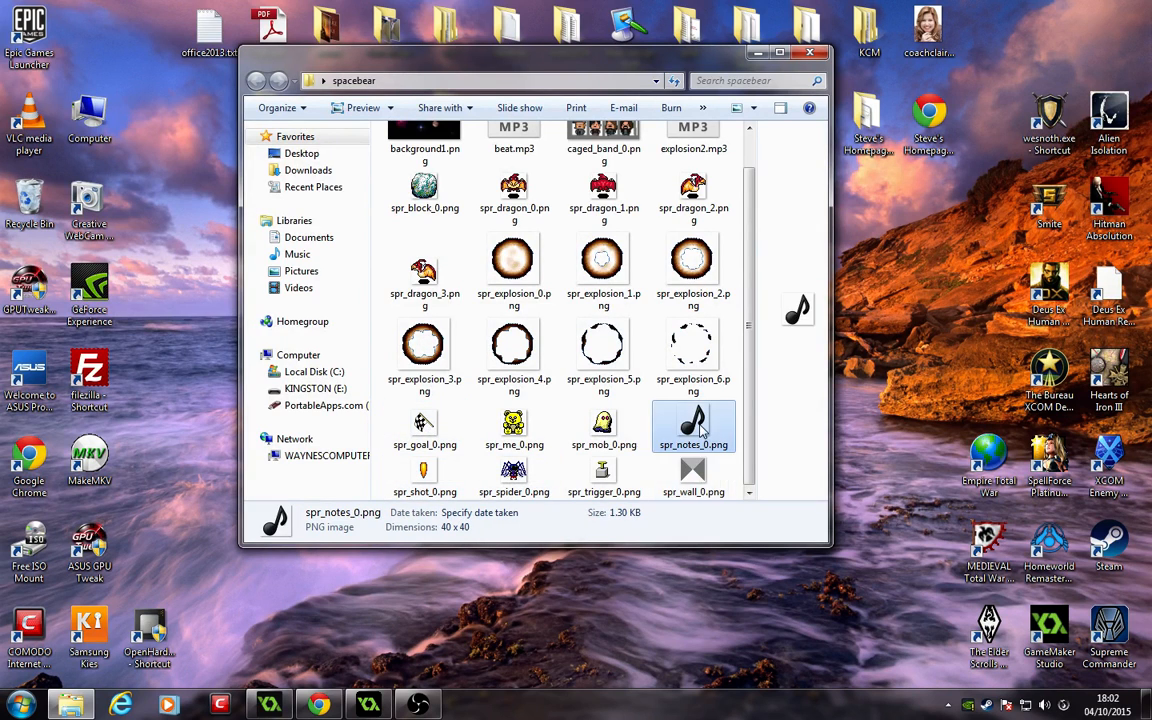
pyautogui.click(692, 472)
pyautogui.click(518, 420)
pyautogui.click(514, 473)
pyautogui.click(518, 411)
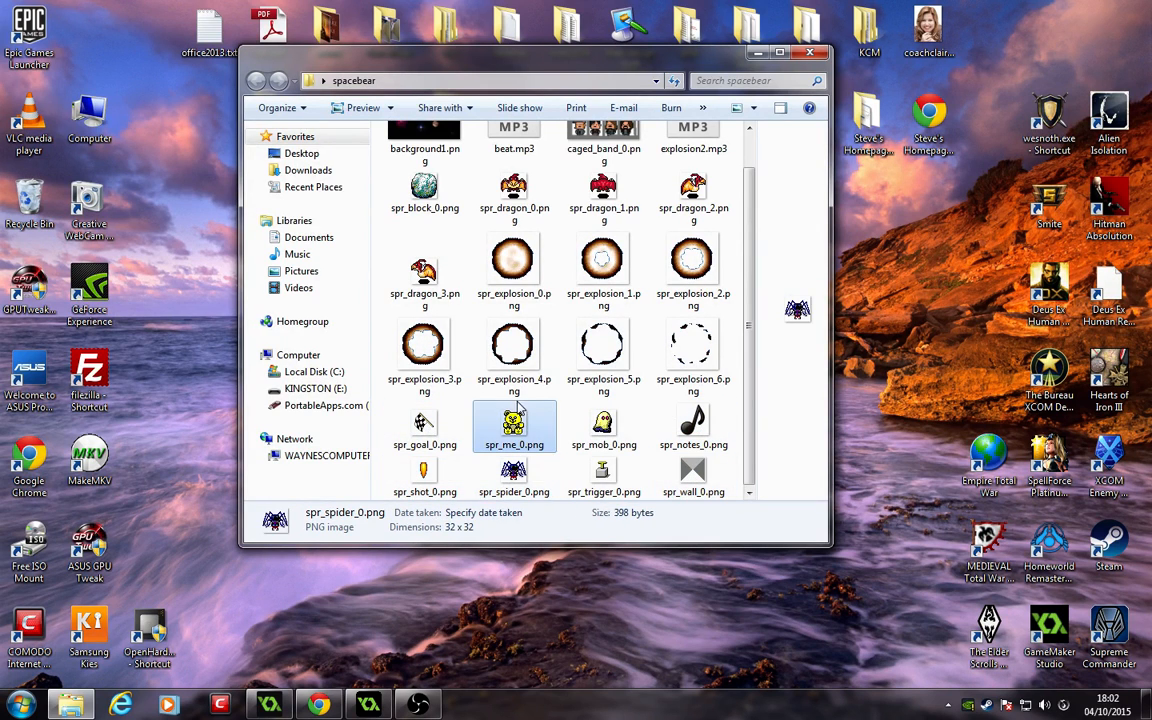
pyautogui.click(680, 476)
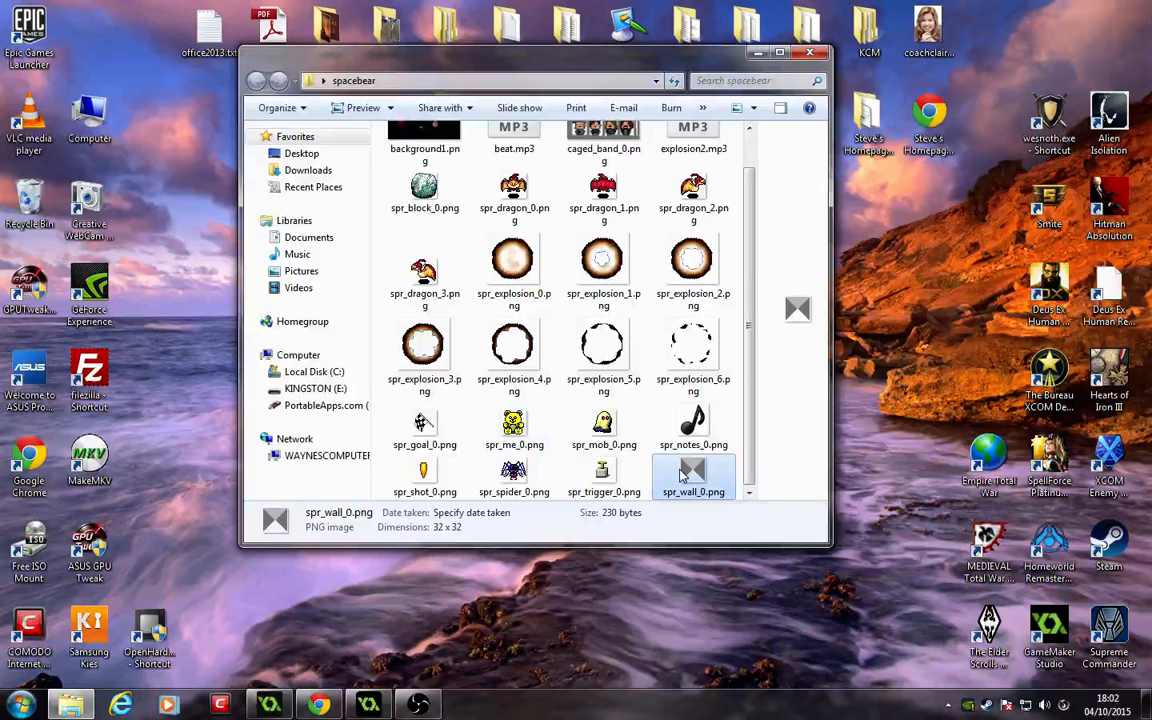
pyautogui.click(514, 426)
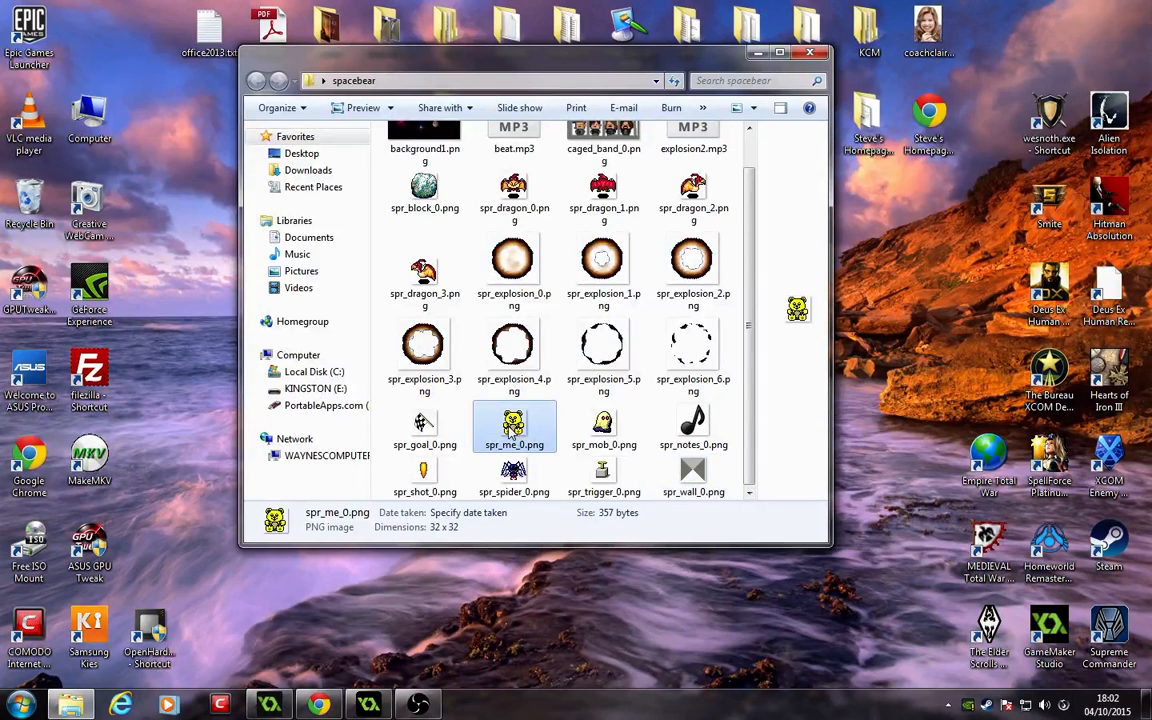
pyautogui.click(607, 428)
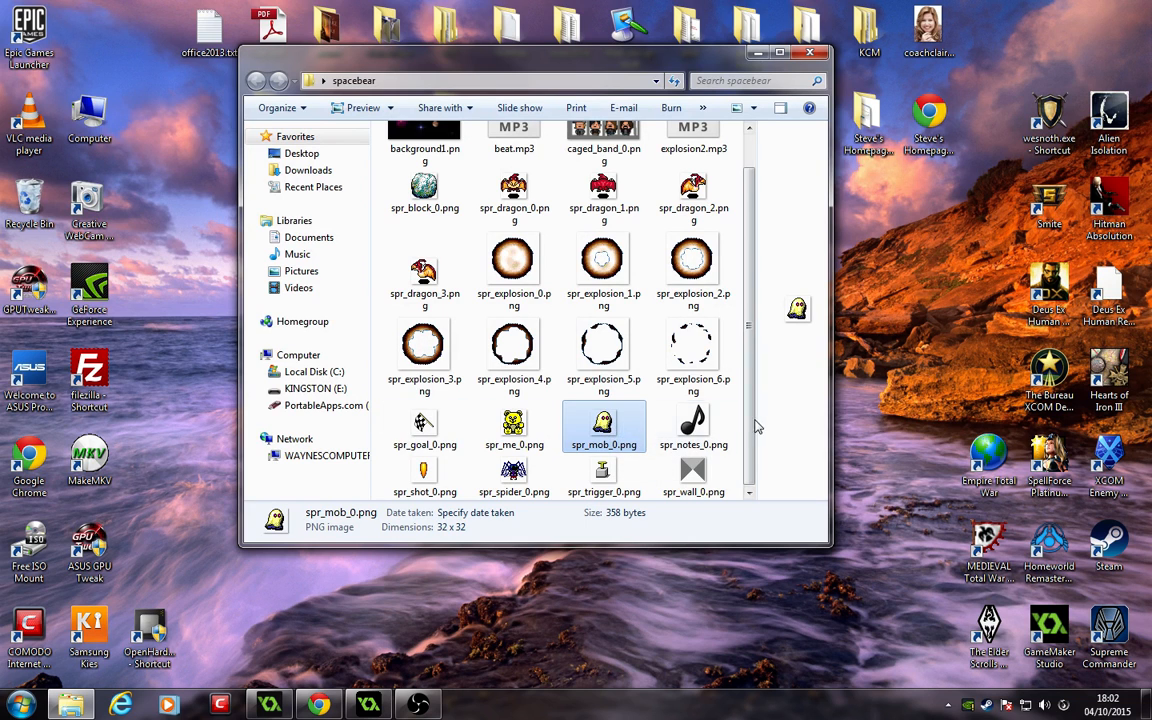
pyautogui.click(513, 475)
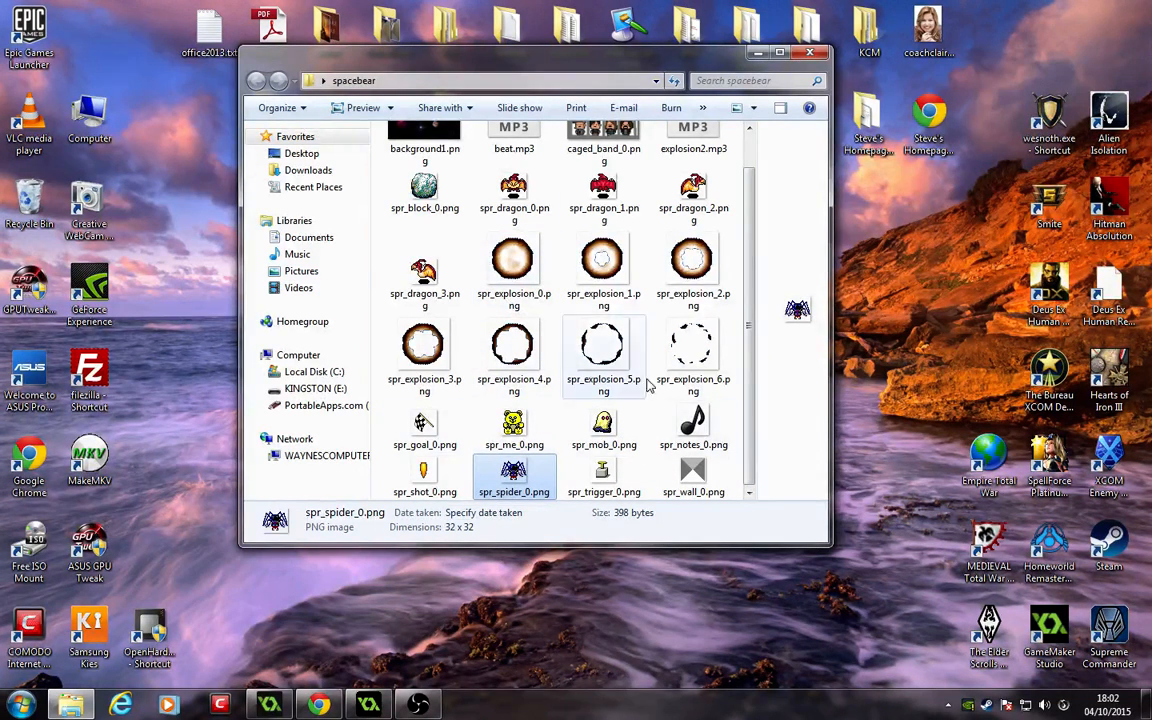
# Step: Step through the dragon and explosion frame images to compare the animation frames
pyautogui.click(516, 262)
pyautogui.click(603, 262)
pyautogui.click(693, 265)
pyautogui.click(690, 345)
pyautogui.click(603, 345)
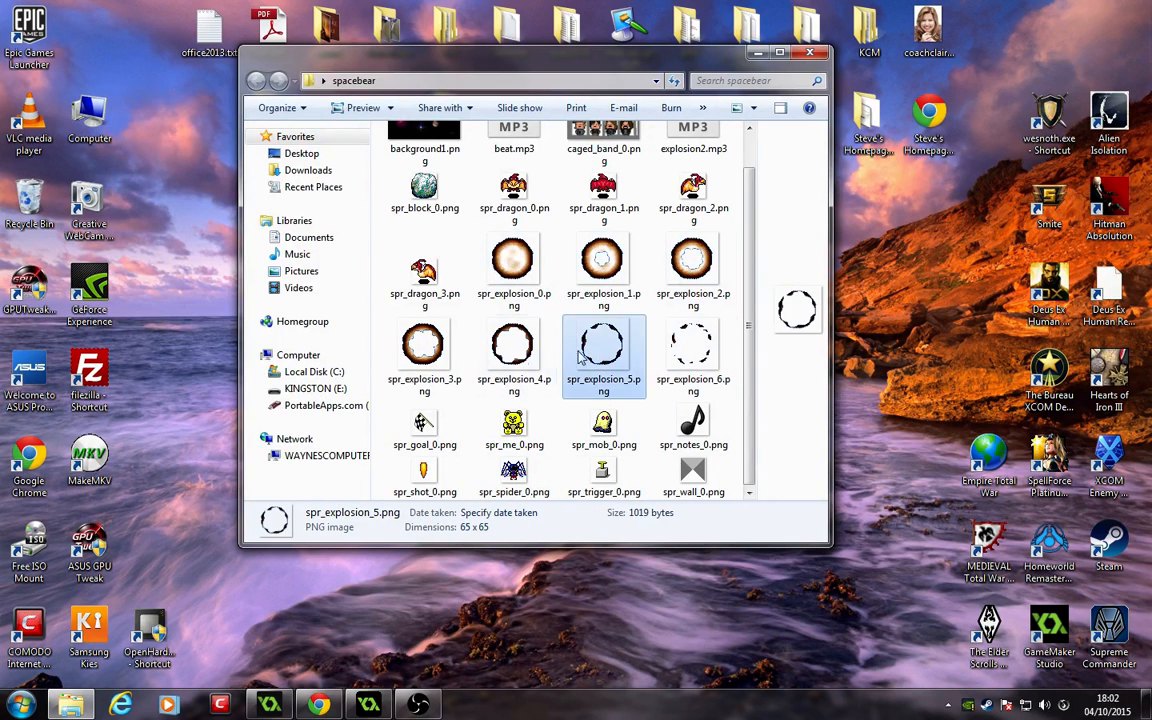
pyautogui.click(516, 355)
pyautogui.click(405, 355)
pyautogui.click(513, 262)
pyautogui.click(603, 262)
pyautogui.click(693, 262)
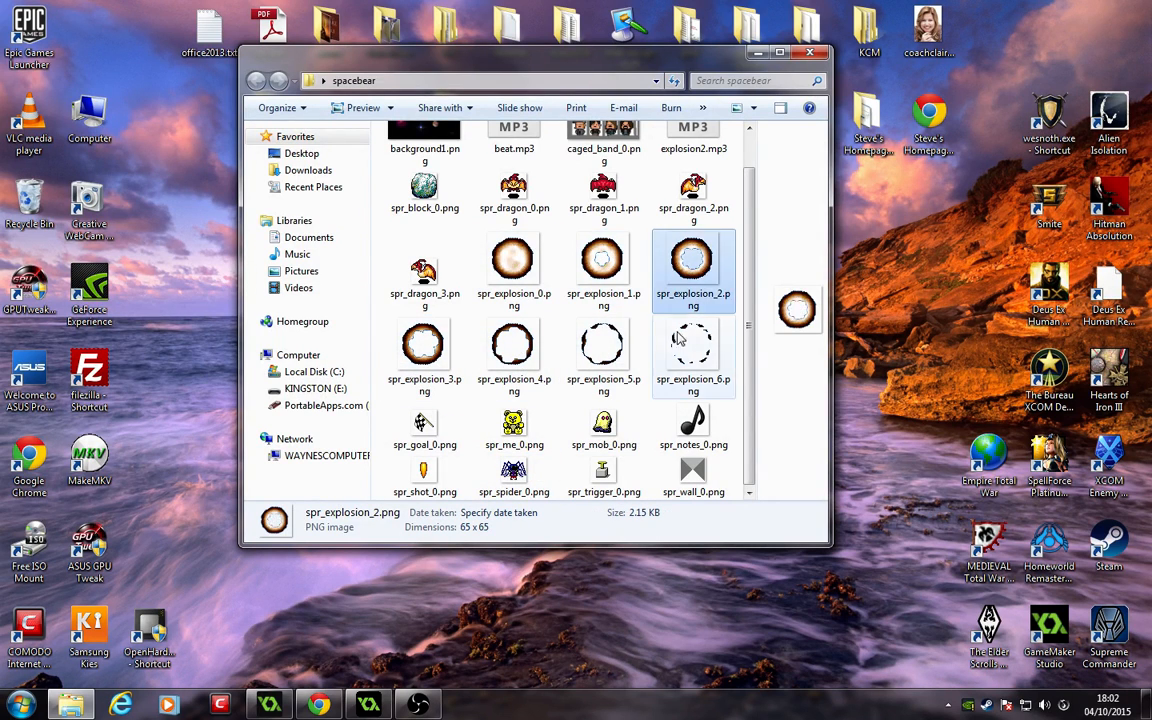
pyautogui.click(690, 345)
pyautogui.click(583, 345)
pyautogui.click(513, 345)
pyautogui.click(423, 345)
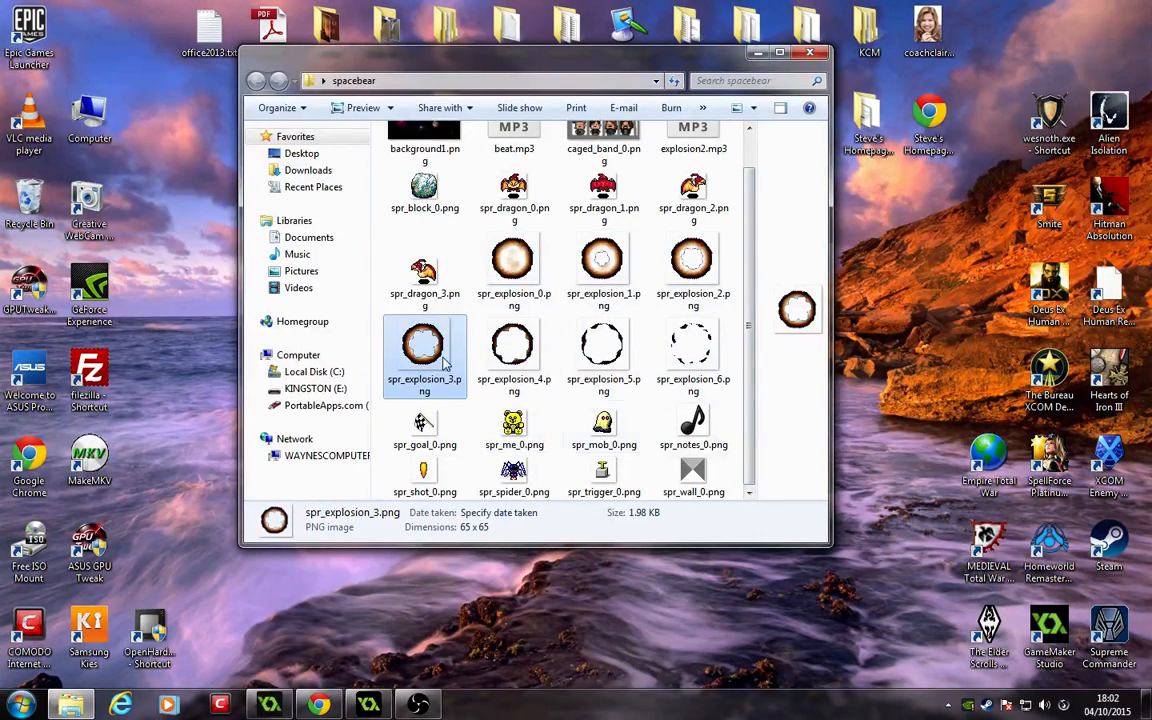
# Step: Preview the dragon, shot, trigger, block, goal and background images again across the folder
pyautogui.scroll(2, 738, 330)
pyautogui.click(695, 258)
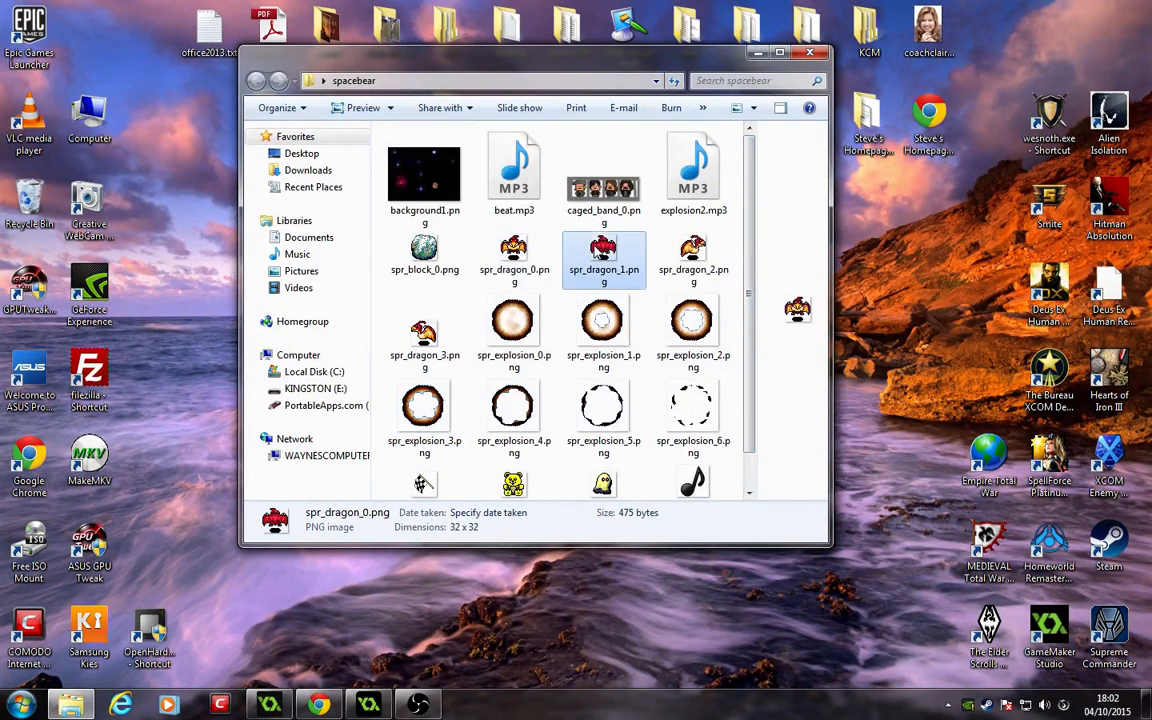
pyautogui.click(423, 338)
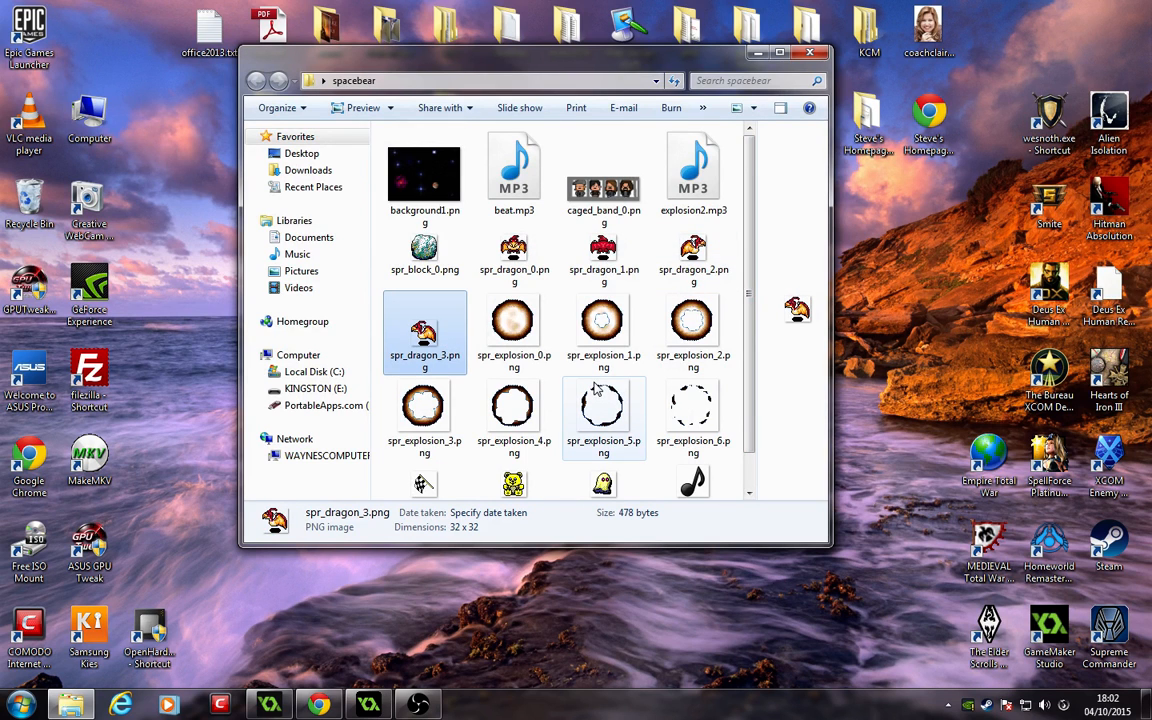
pyautogui.scroll(-1, 597, 388)
pyautogui.click(440, 472)
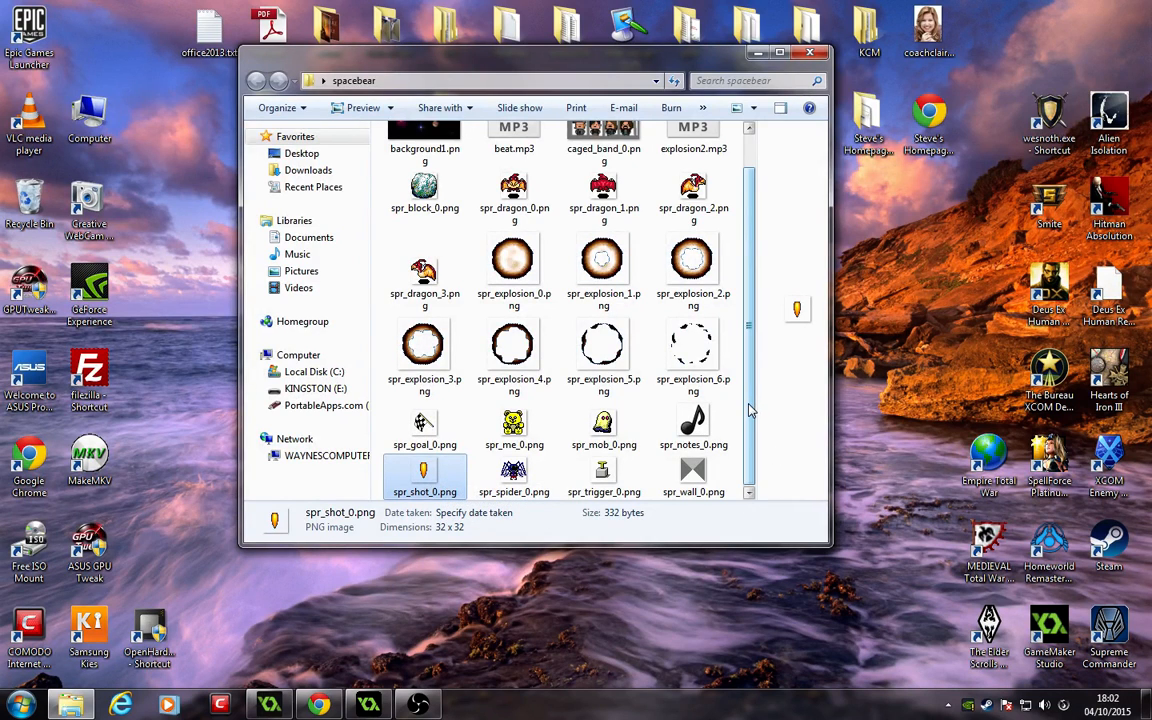
pyautogui.click(641, 472)
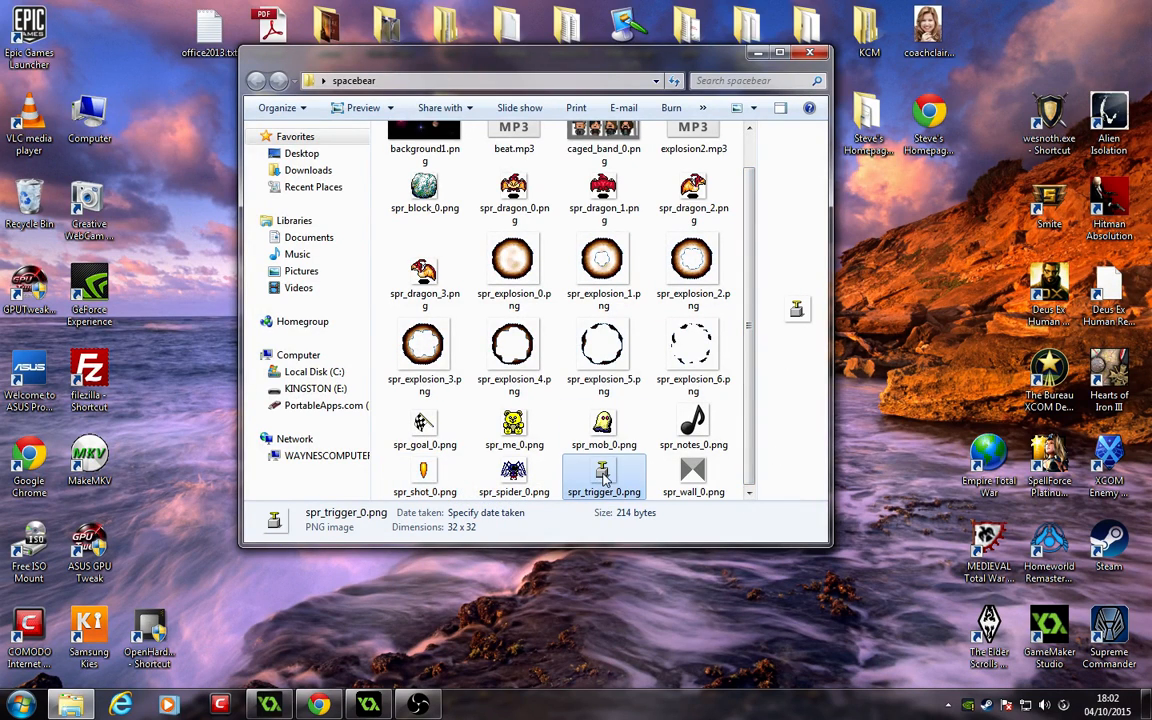
pyautogui.scroll(1, 432, 258)
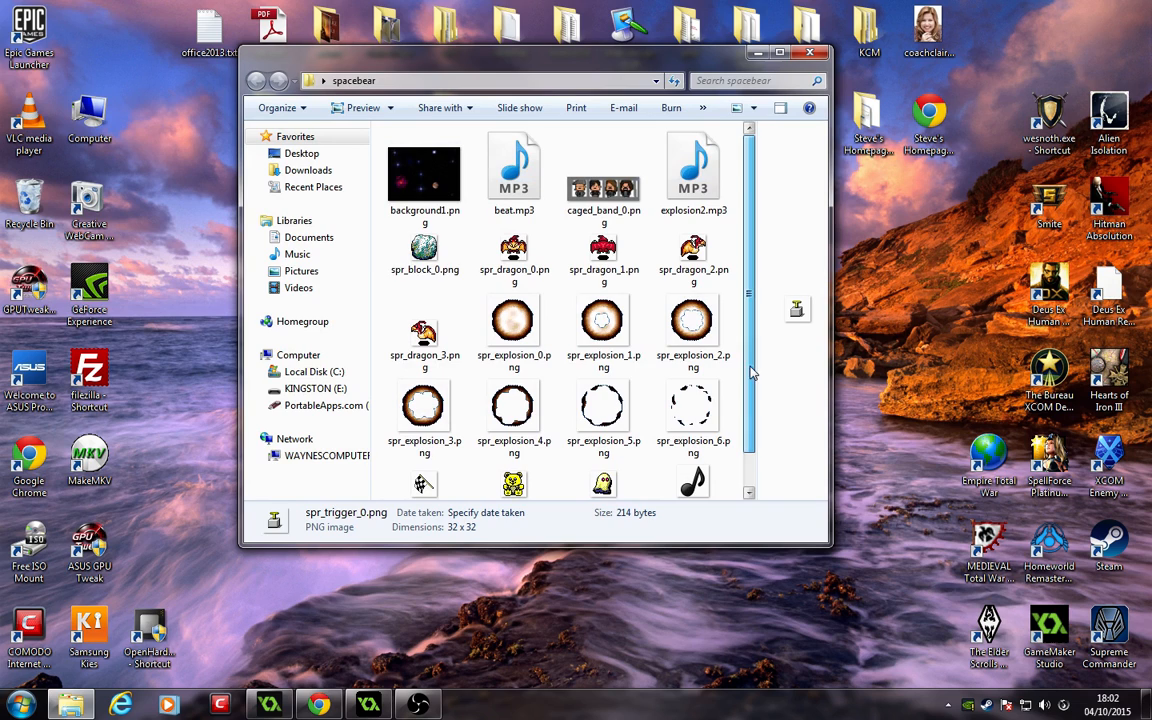
pyautogui.click(428, 252)
pyautogui.scroll(-1, 430, 400)
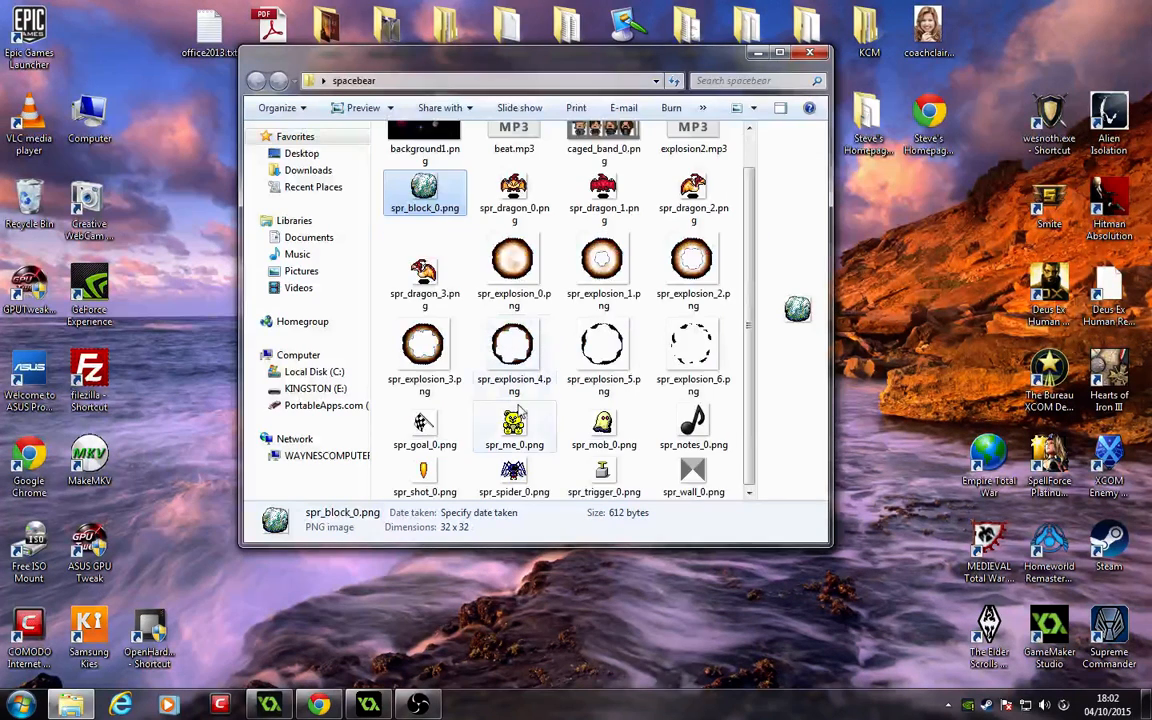
pyautogui.click(428, 425)
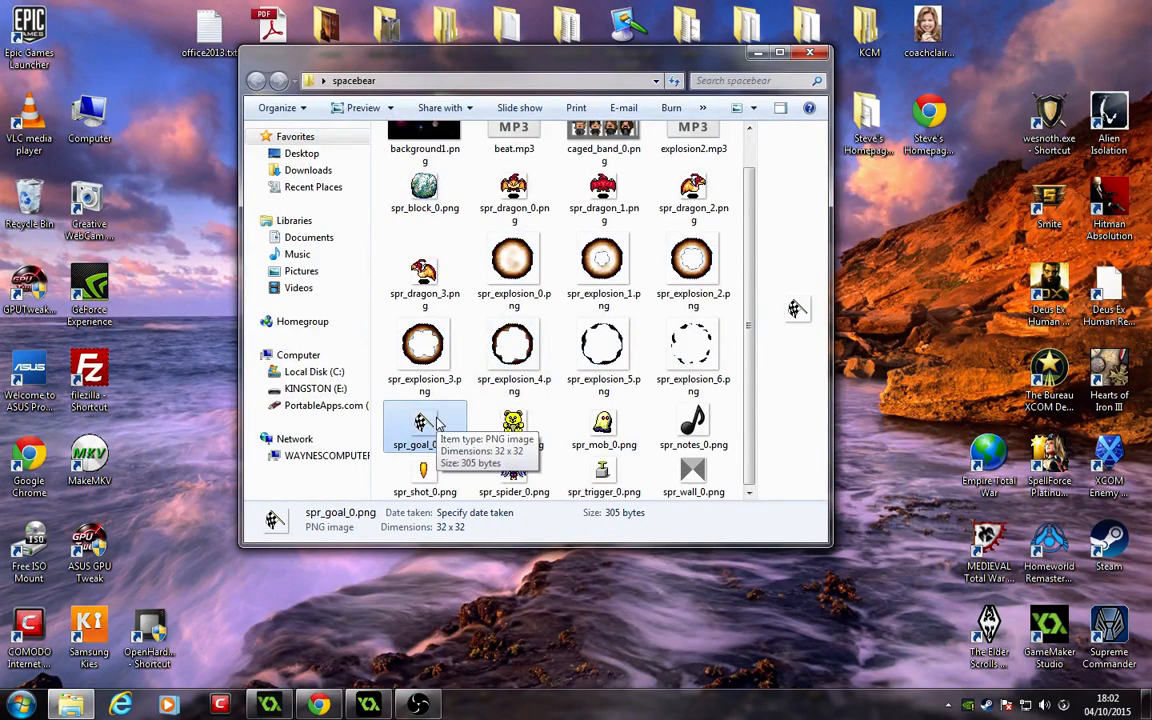
pyautogui.scroll(1, 436, 424)
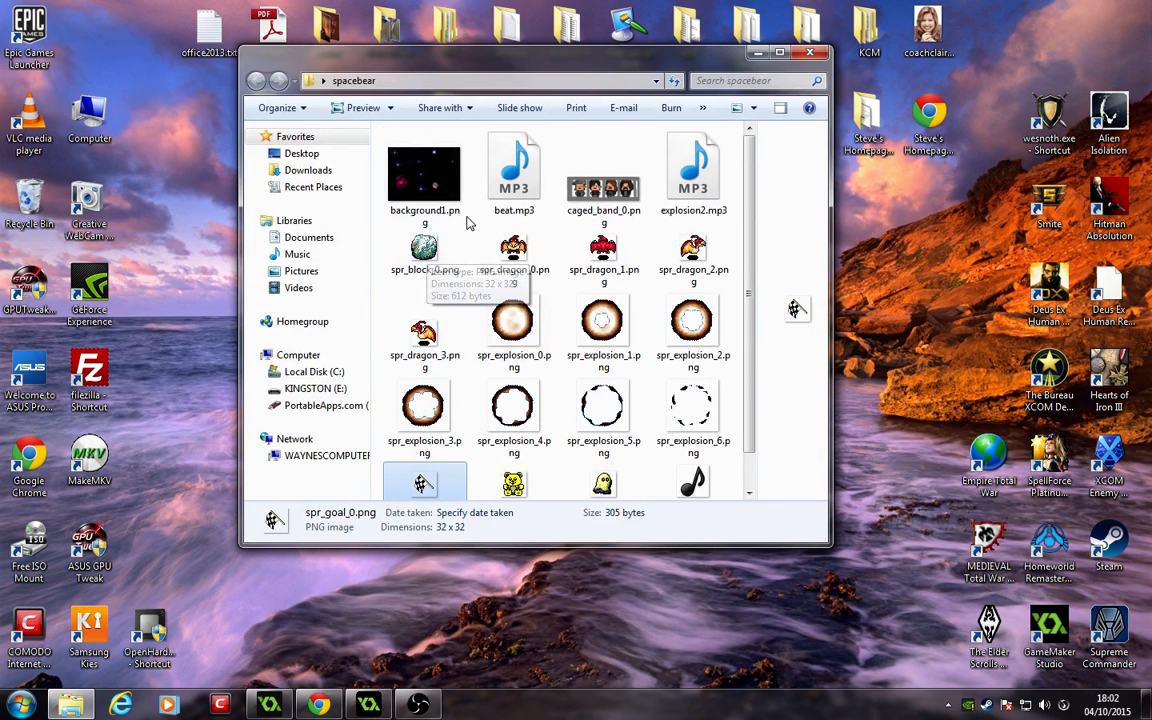
pyautogui.click(437, 195)
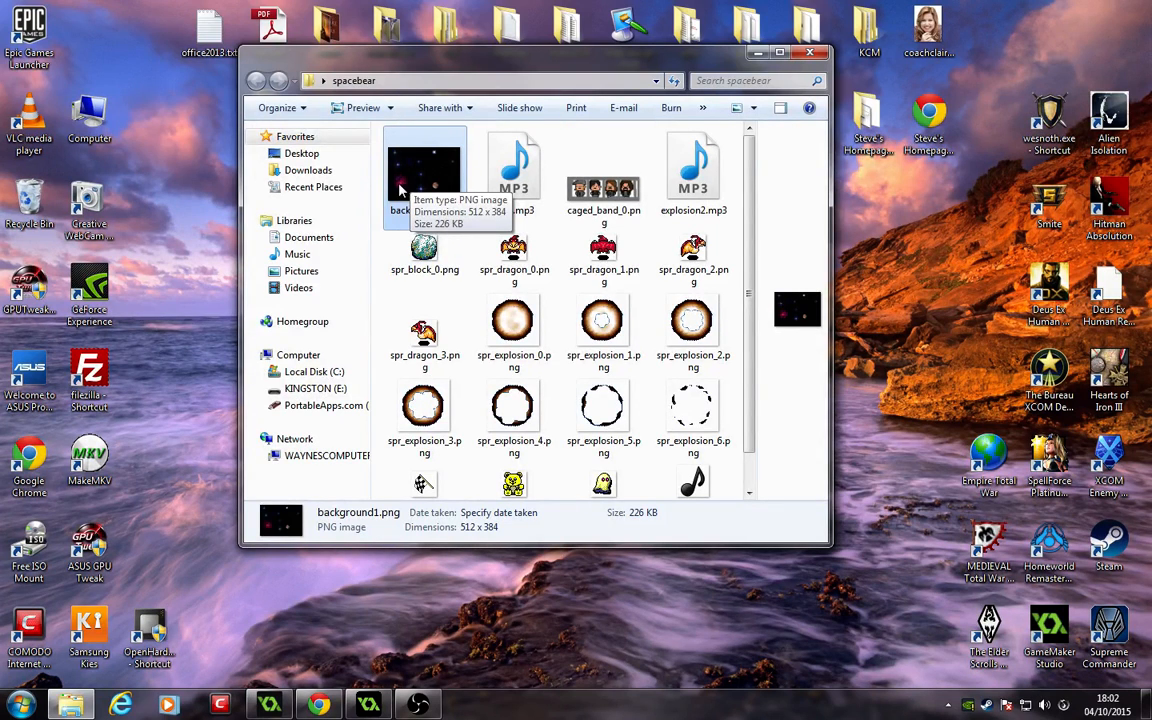
# Step: Play beat.mp3 and explosion2.mp3 in the preview pane to listen to the game's sound files
pyautogui.click(514, 170)
pyautogui.click(700, 175)
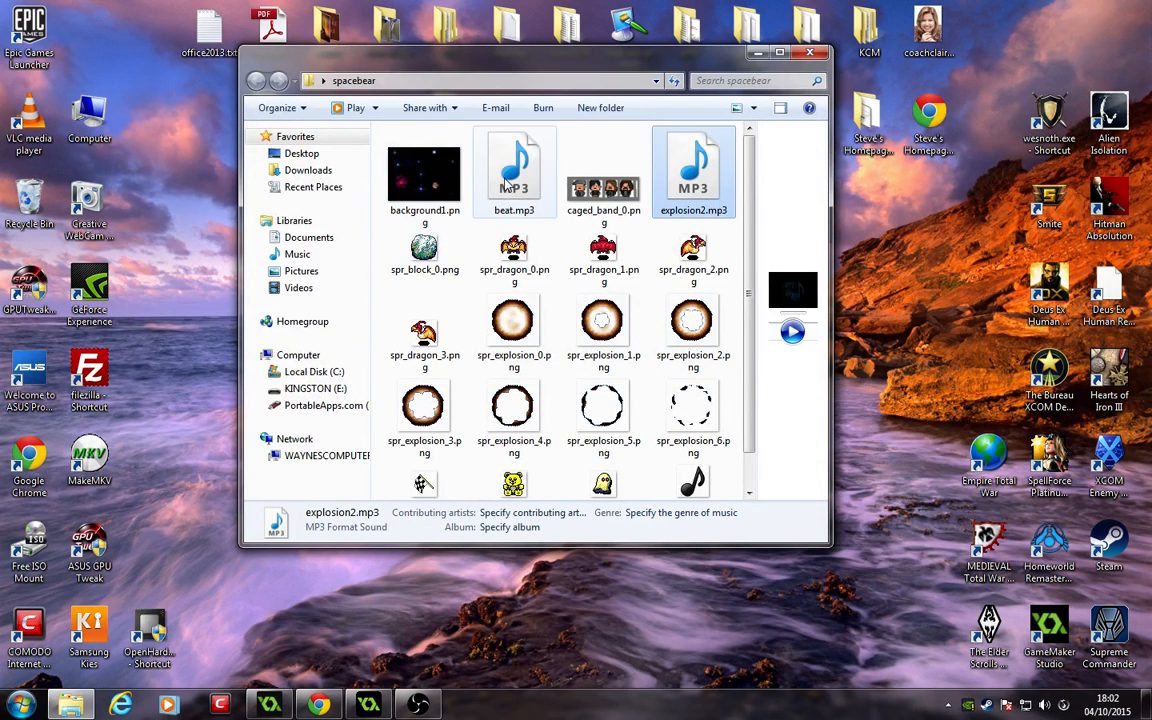
pyautogui.click(511, 185)
pyautogui.rightClick(511, 185)
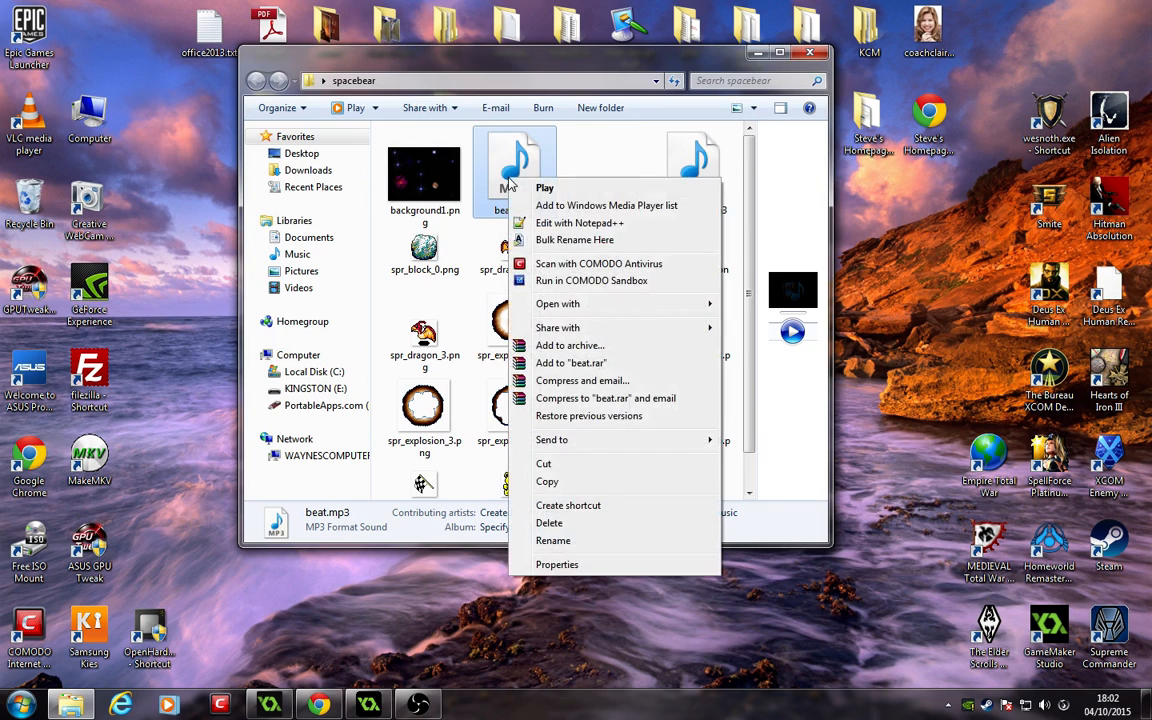
pyautogui.click(792, 333)
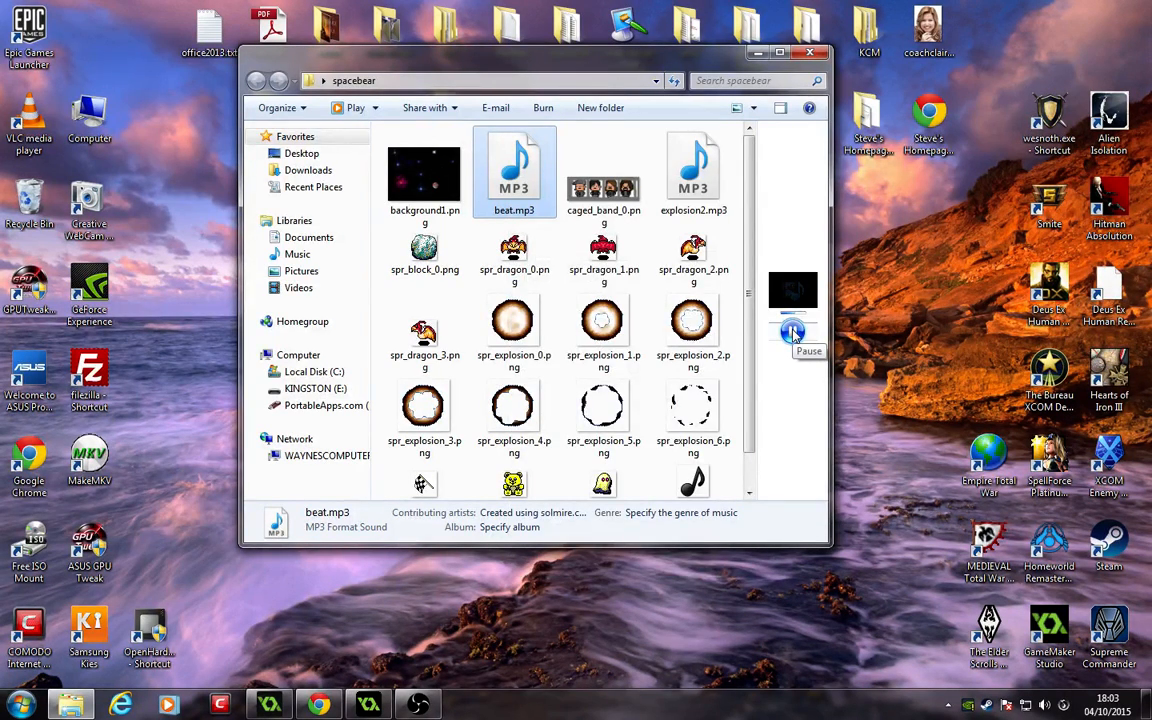
pyautogui.press('Right')
pyautogui.press('Right')
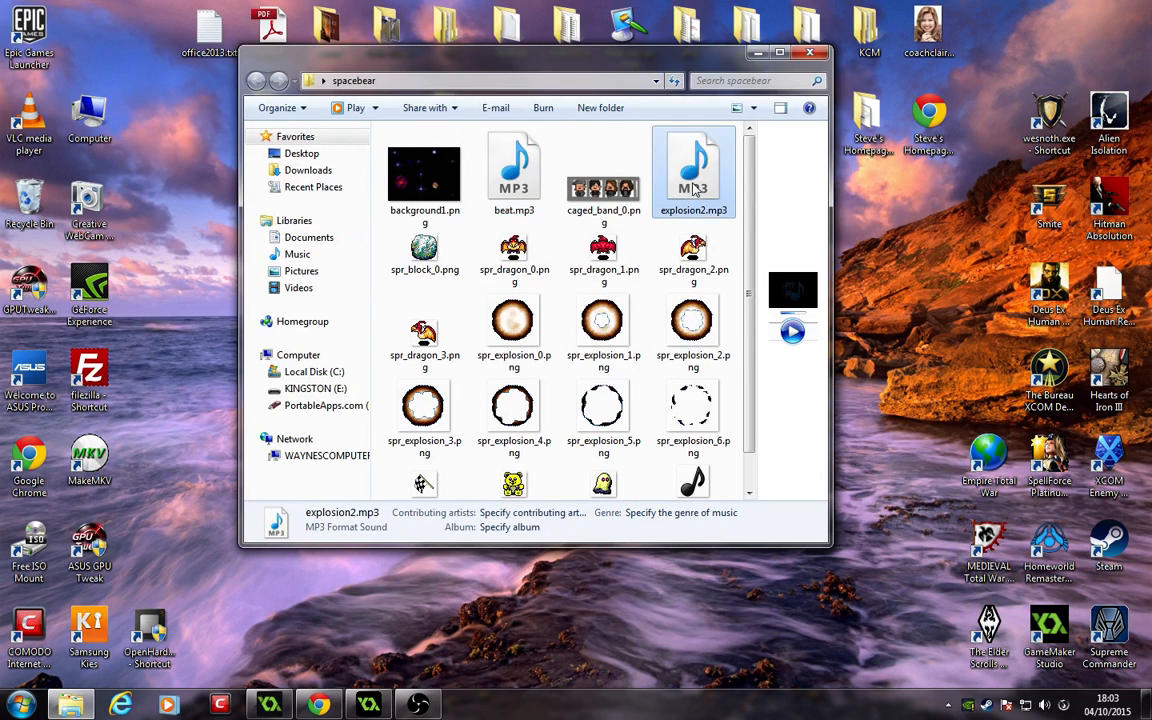
pyautogui.click(792, 333)
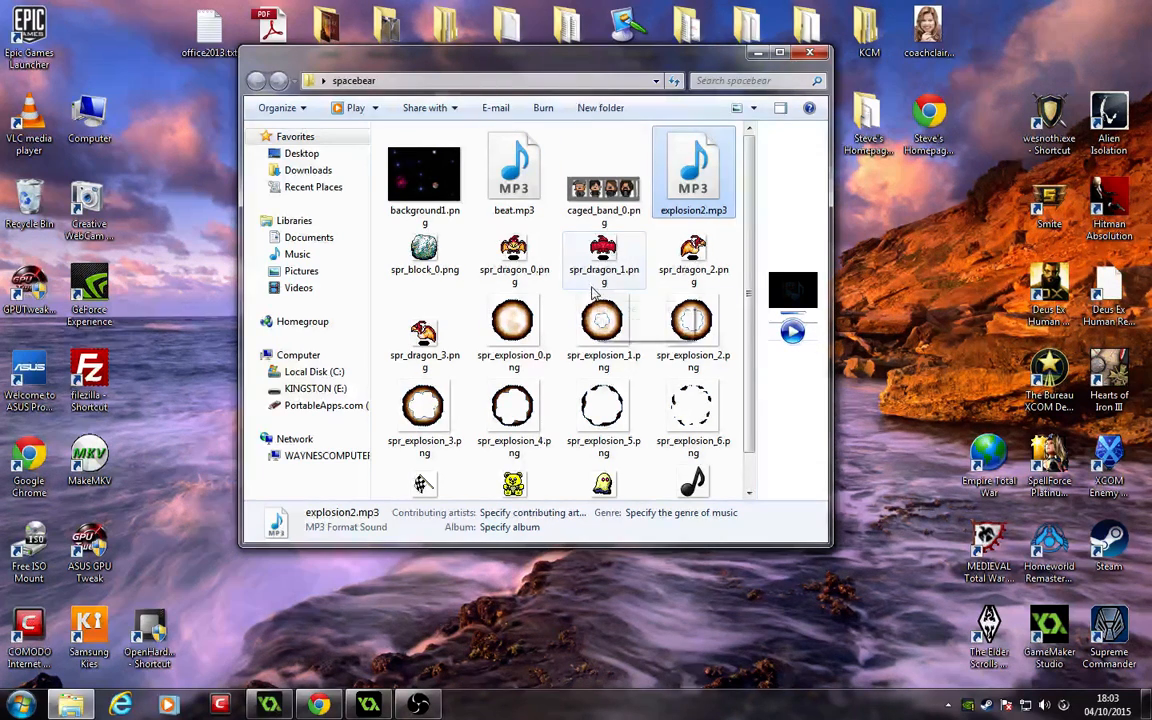
pyautogui.scroll(-1, 700, 250)
pyautogui.scroll(1, 600, 320)
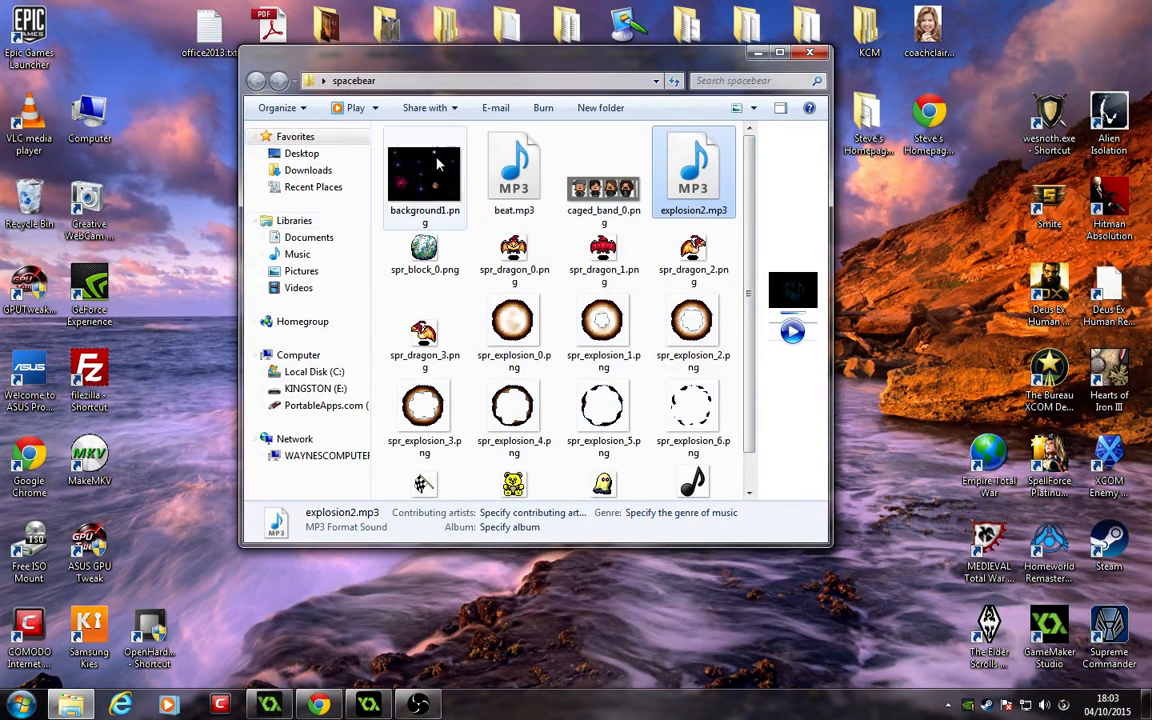
pyautogui.scroll(-1, 748, 220)
pyautogui.scroll(1, 745, 240)
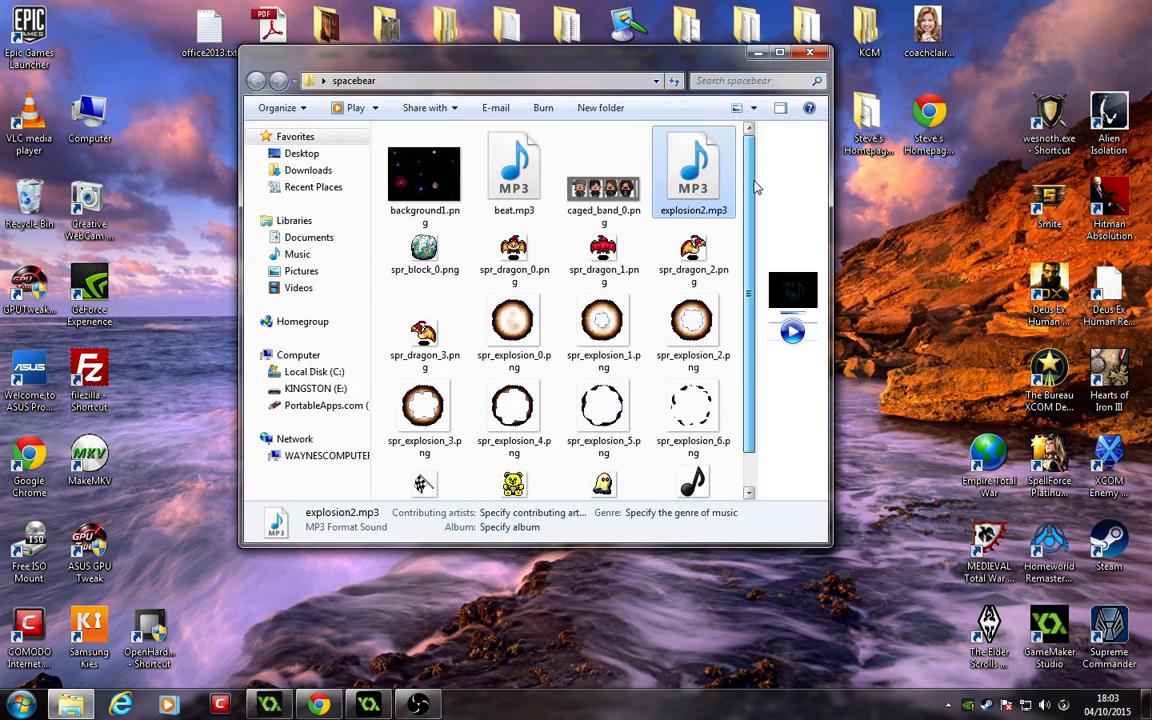
# Step: Switch to GameMaker and delete the existing sprite0 from the Sprites folder
pyautogui.click(369, 706)
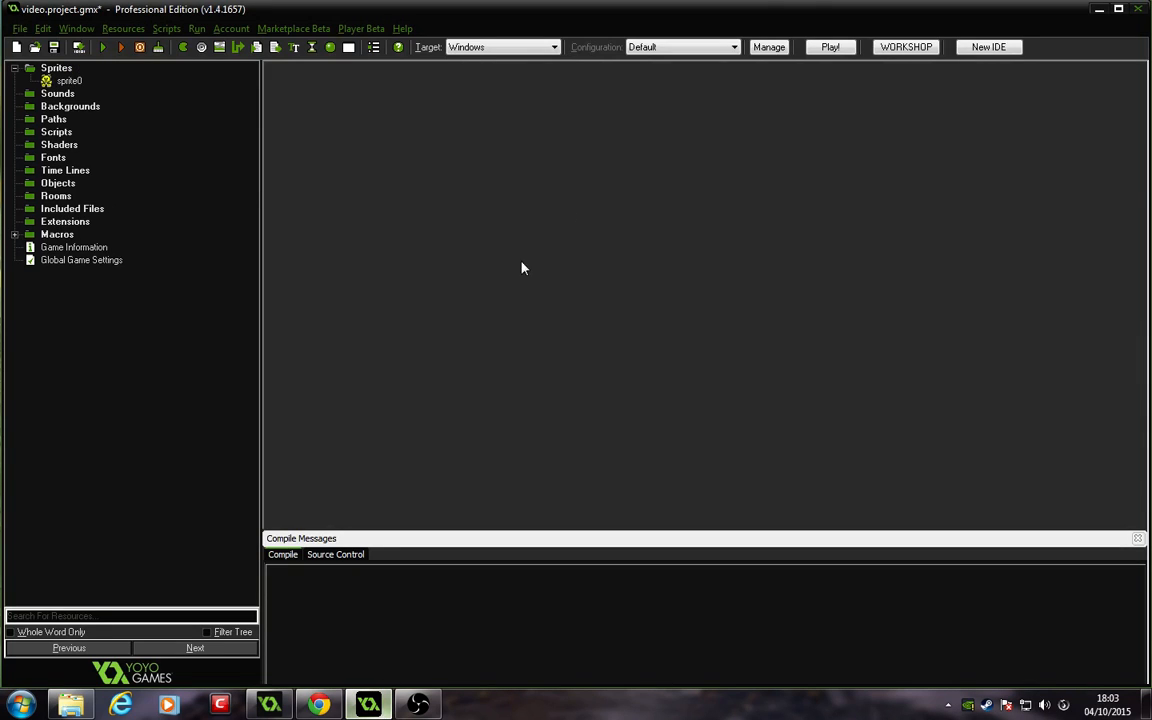
pyautogui.rightClick(82, 85)
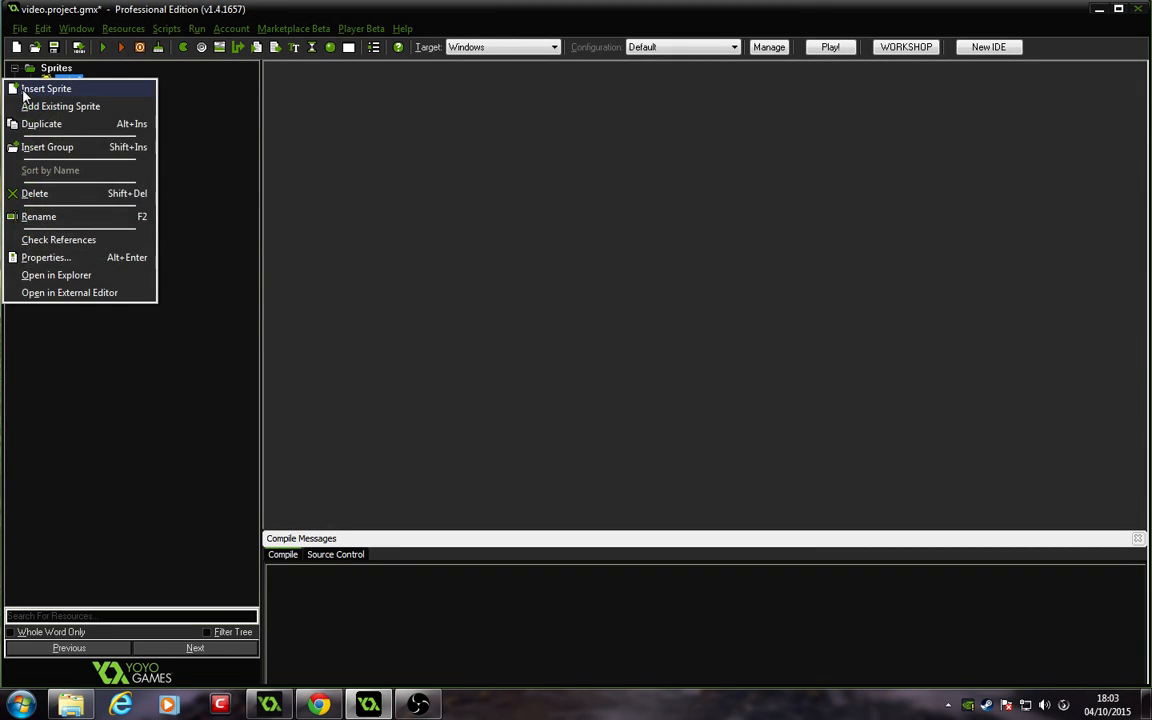
pyautogui.click(40, 194)
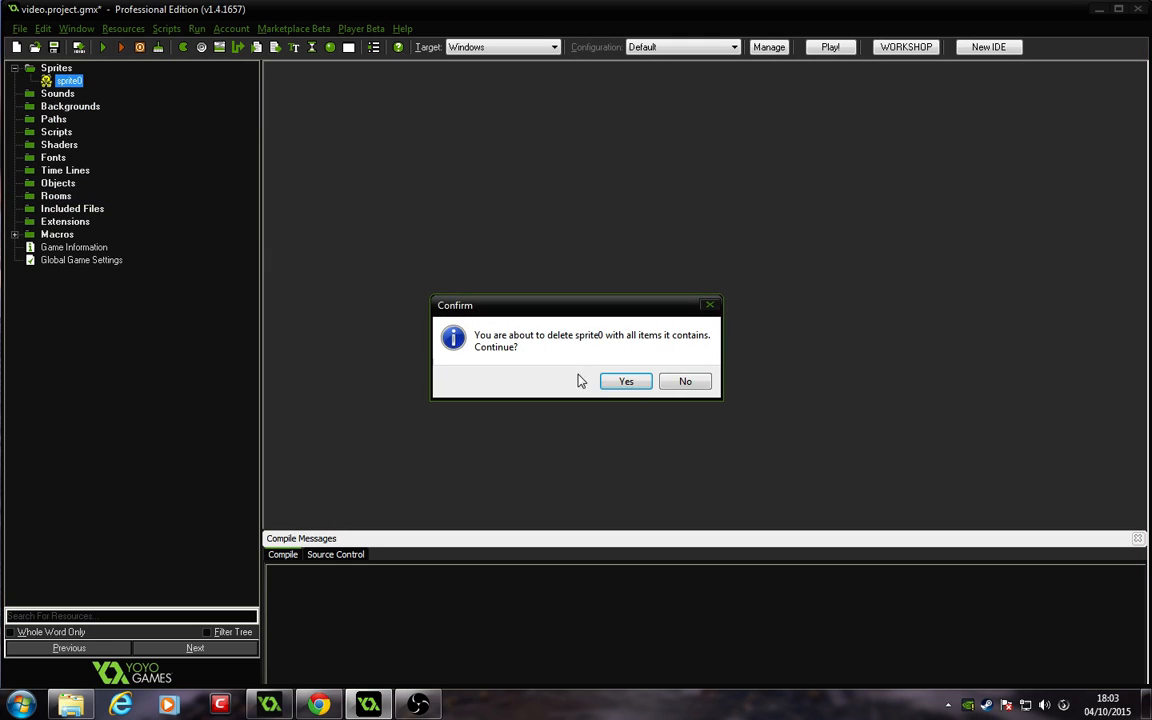
pyautogui.click(625, 382)
# Step: Create a new sprite named spr_me
pyautogui.click(55, 68)
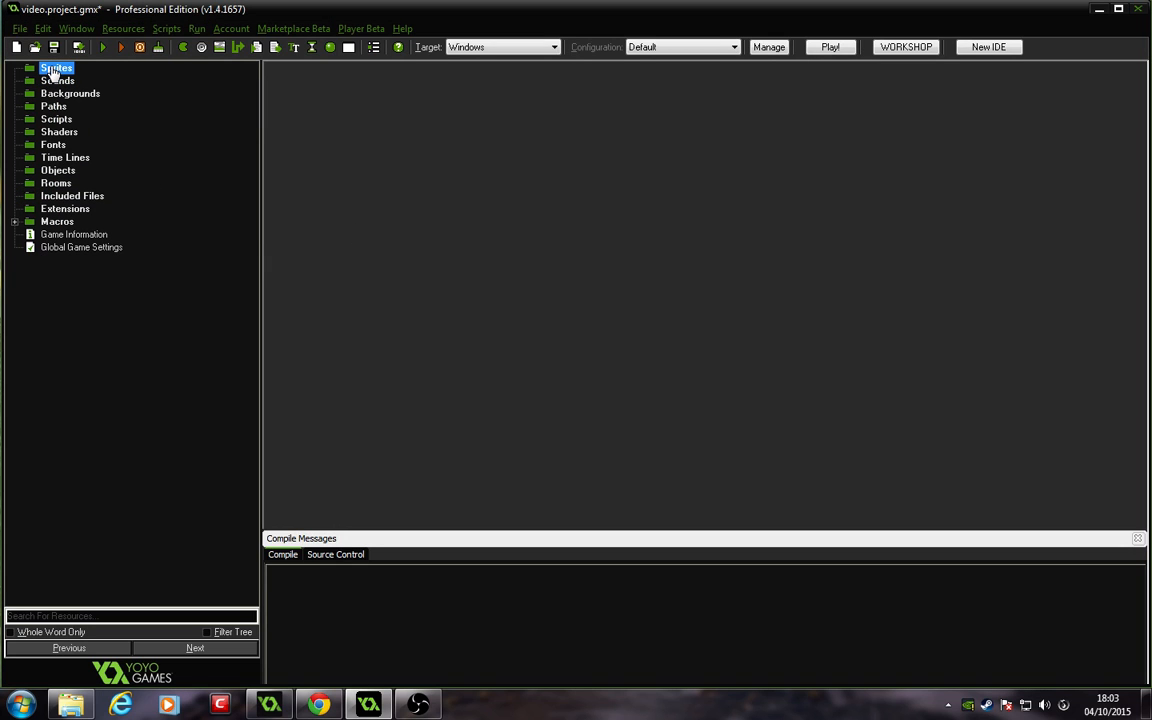
pyautogui.rightClick(52, 70)
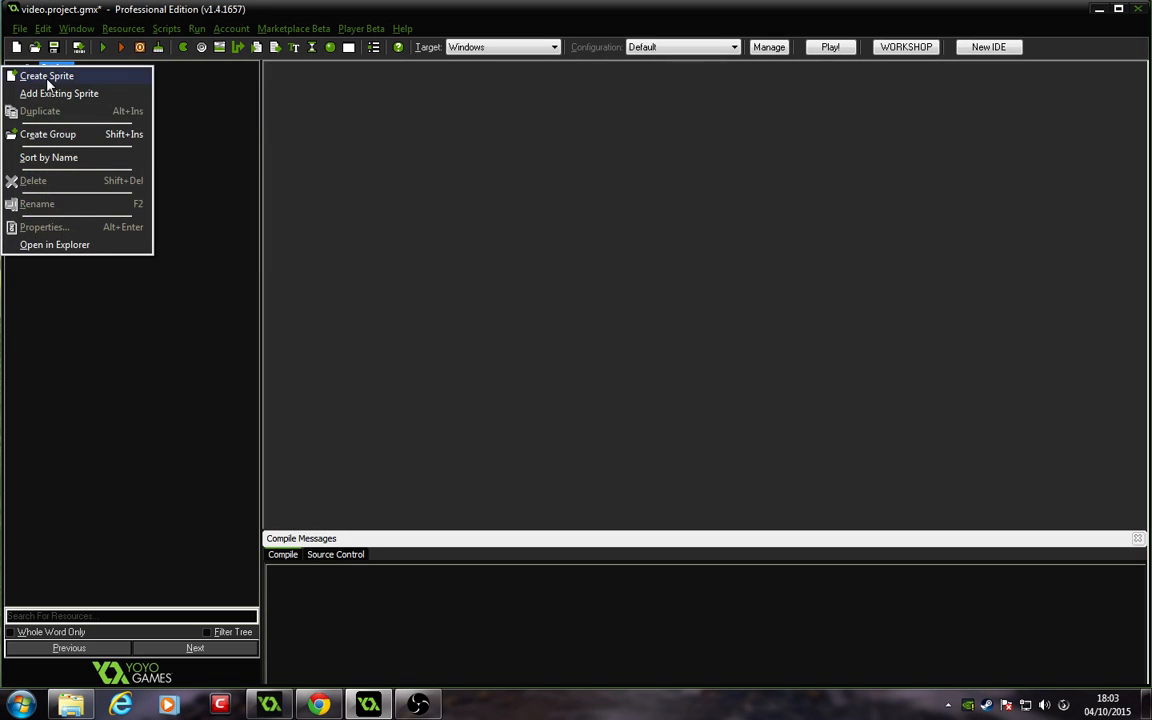
pyautogui.click(46, 77)
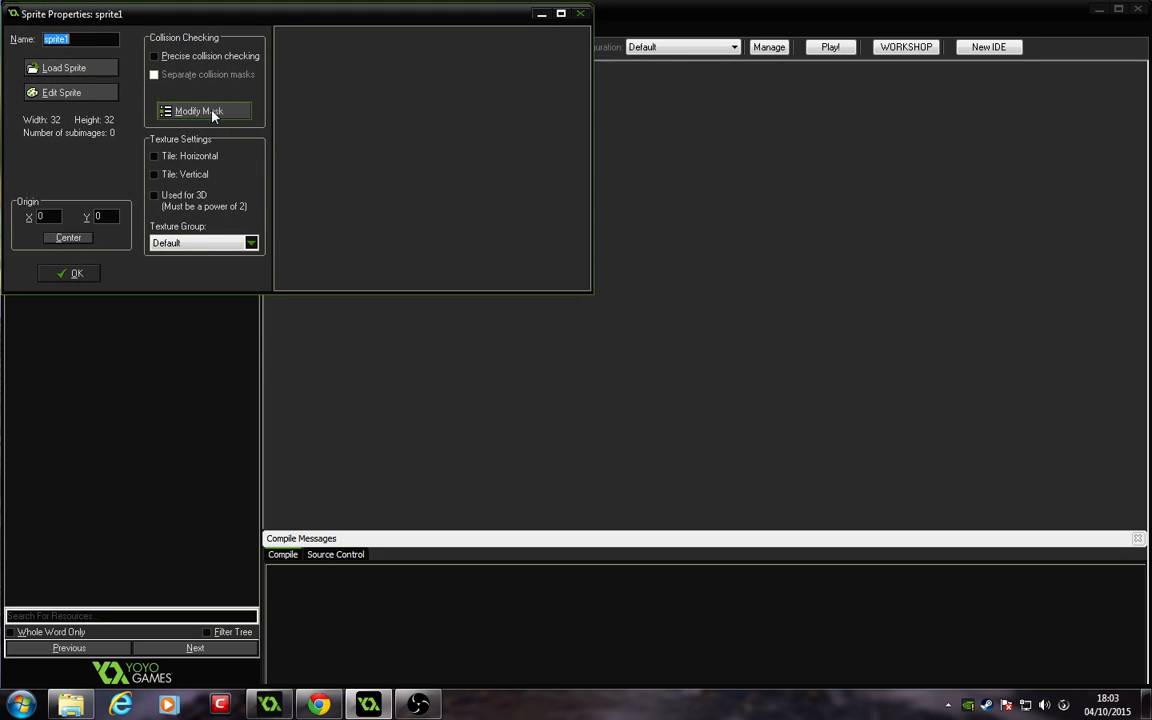
pyautogui.write('sprite')
pyautogui.press('BackSpace')
pyautogui.press('BackSpace')
pyautogui.press('BackSpace')
pyautogui.write('_me')
# Step: Load spr_me_0.png from the spacebear folder into spr_me, center its origin and confirm
pyautogui.click(70, 67)
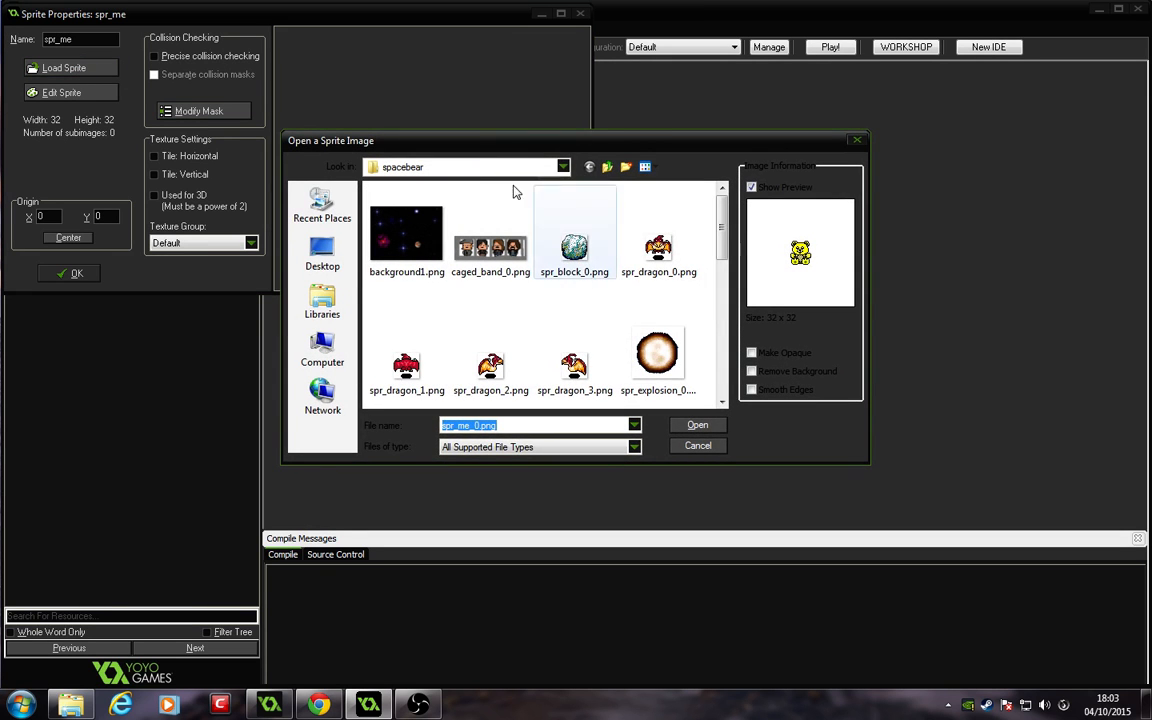
pyautogui.moveTo(723, 245); pyautogui.dragTo(742, 370)
pyautogui.scroll(1, 731, 362)
pyautogui.click(658, 215)
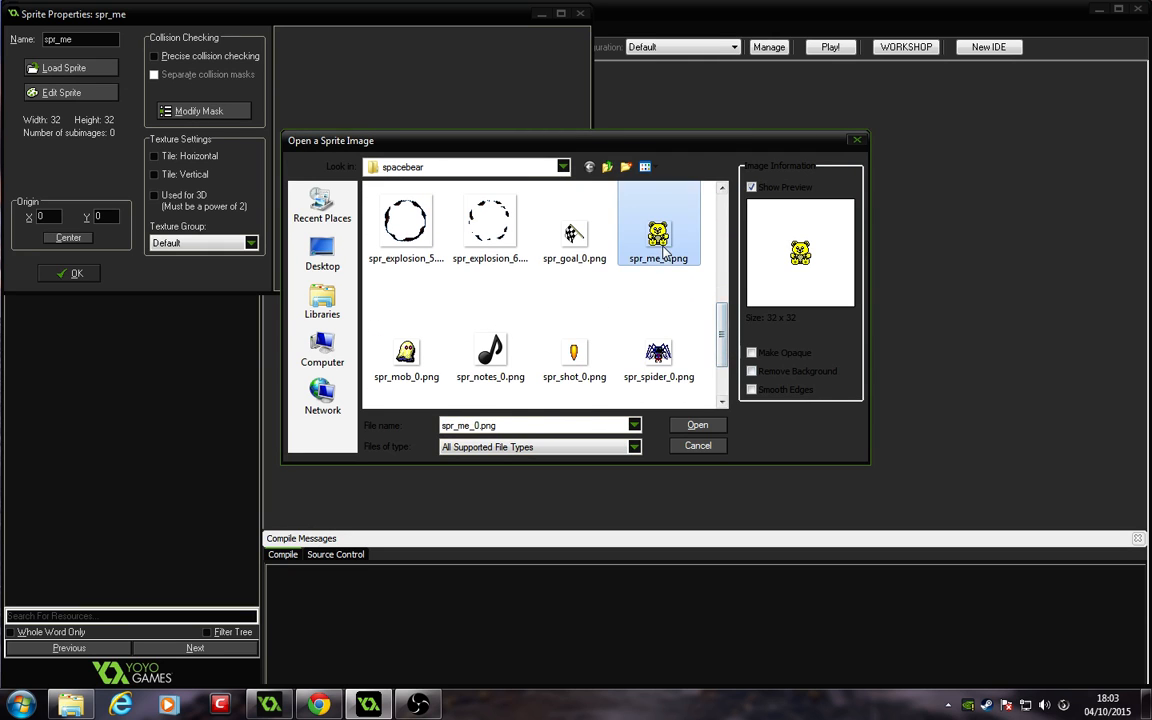
pyautogui.click(697, 425)
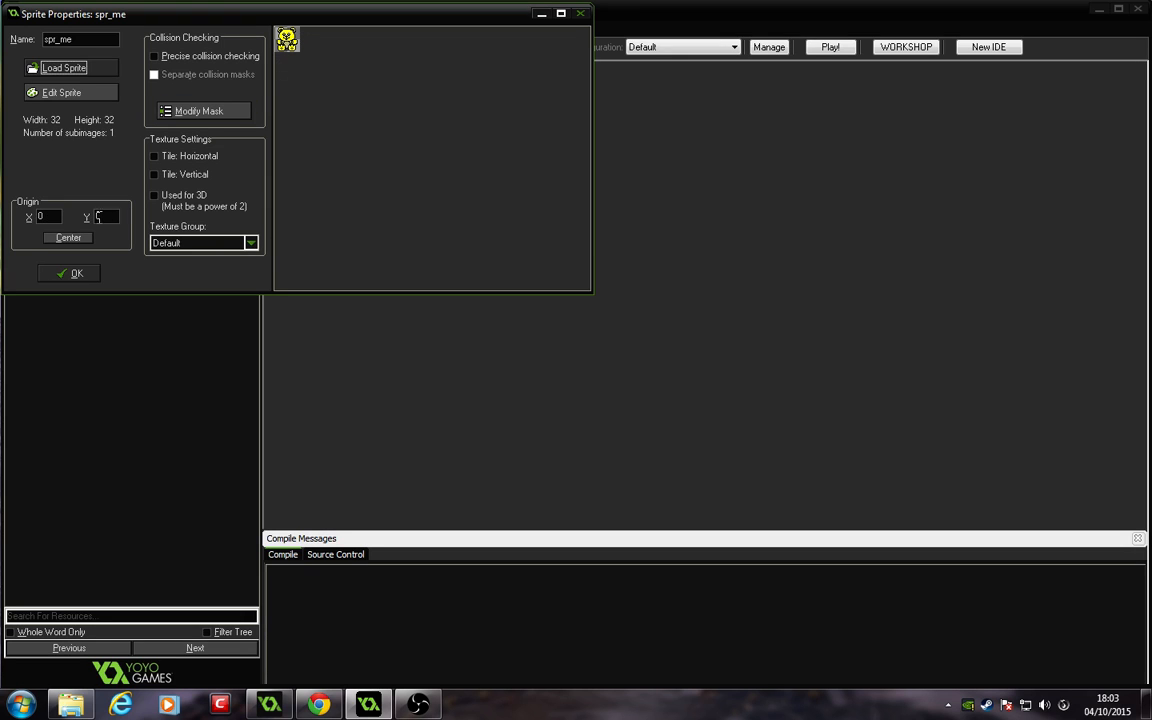
pyautogui.click(67, 238)
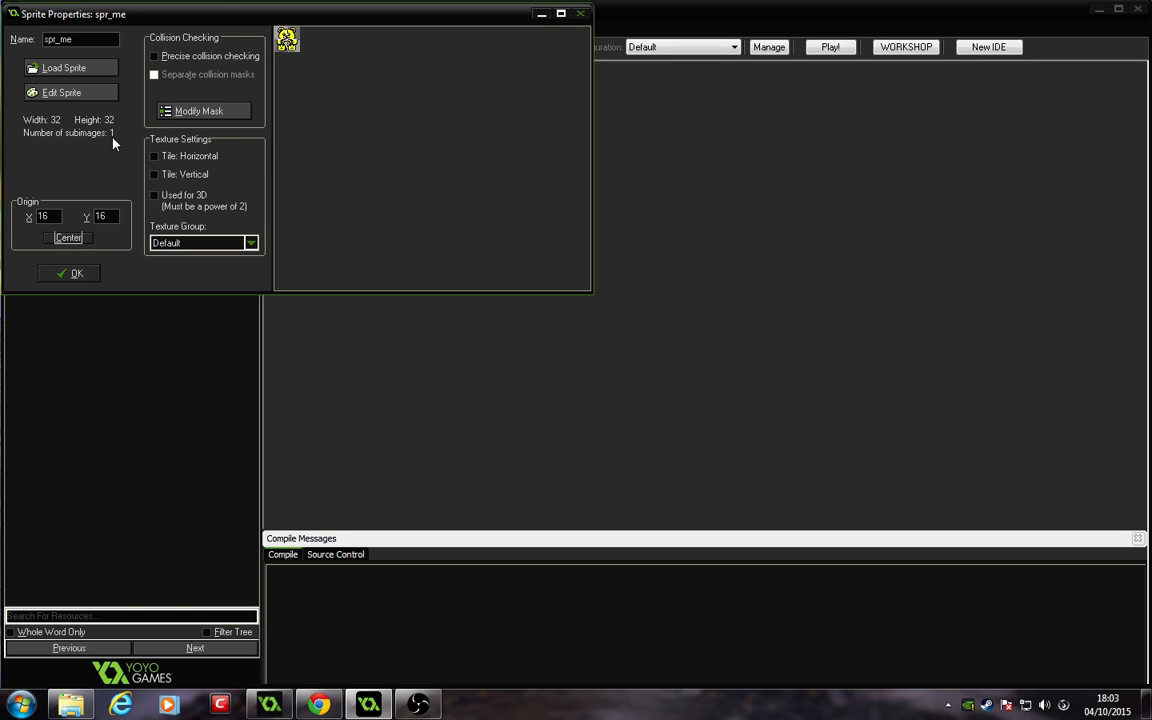
pyautogui.moveTo(231, 15); pyautogui.dragTo(296, 58)
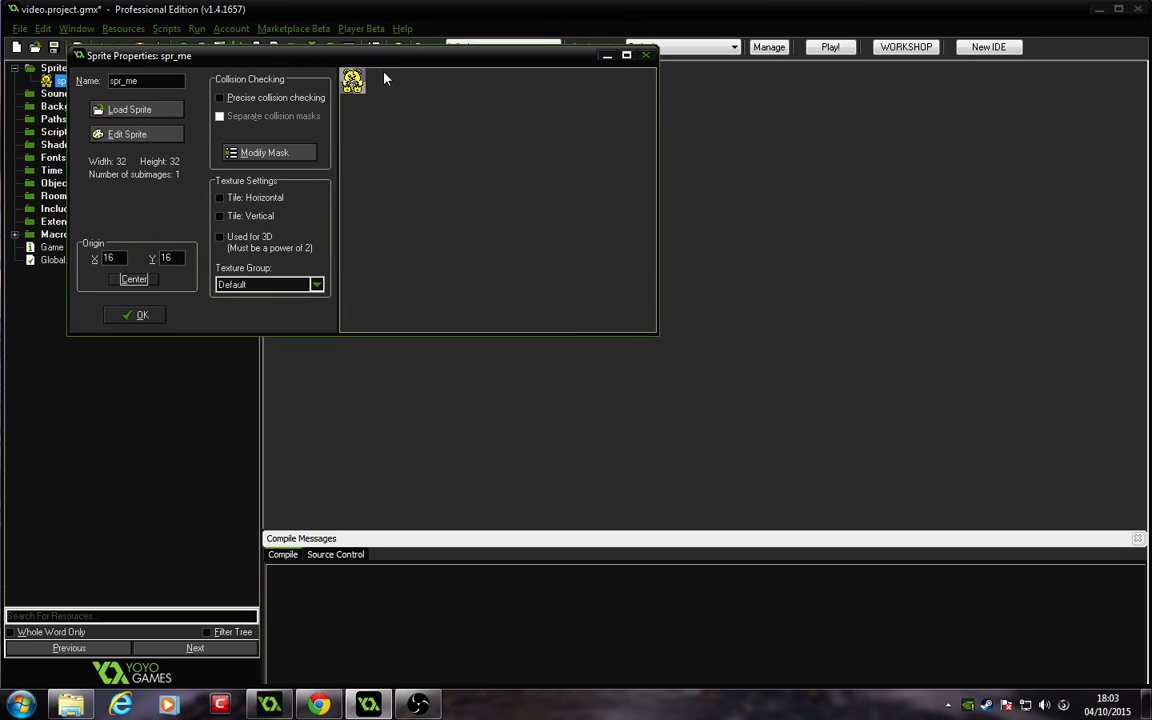
pyautogui.click(124, 316)
# Step: Create another sprite and name it spr_mob1
pyautogui.rightClick(54, 70)
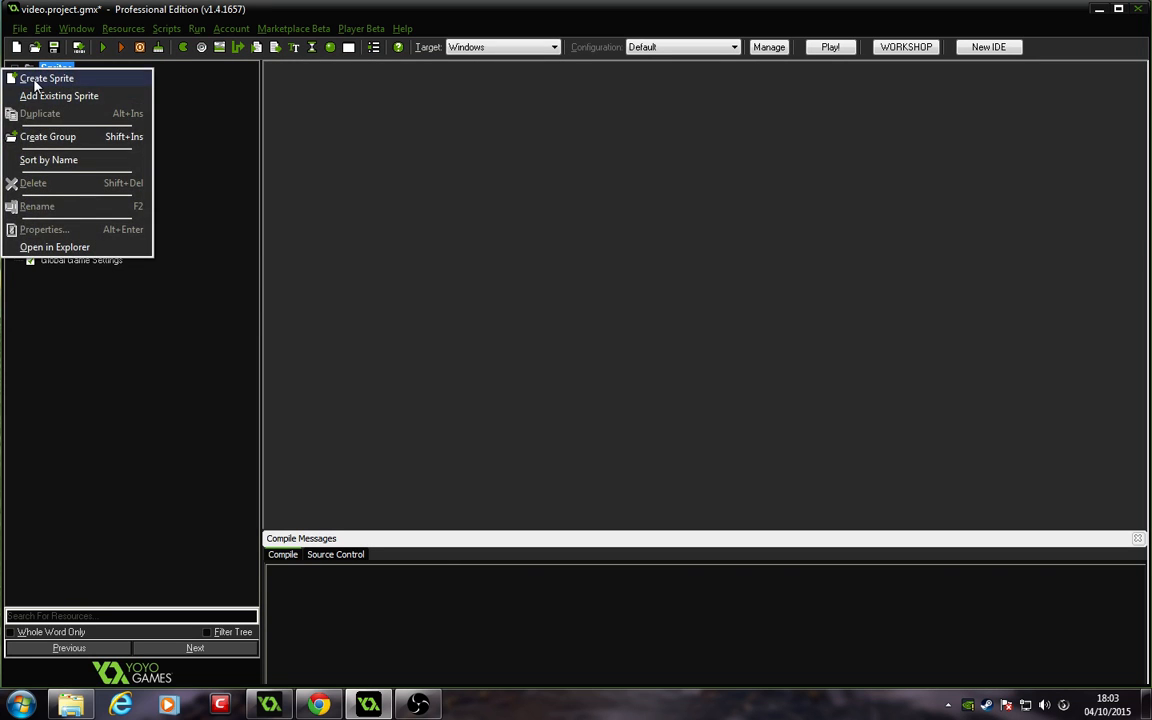
pyautogui.click(36, 80)
pyautogui.click(162, 78)
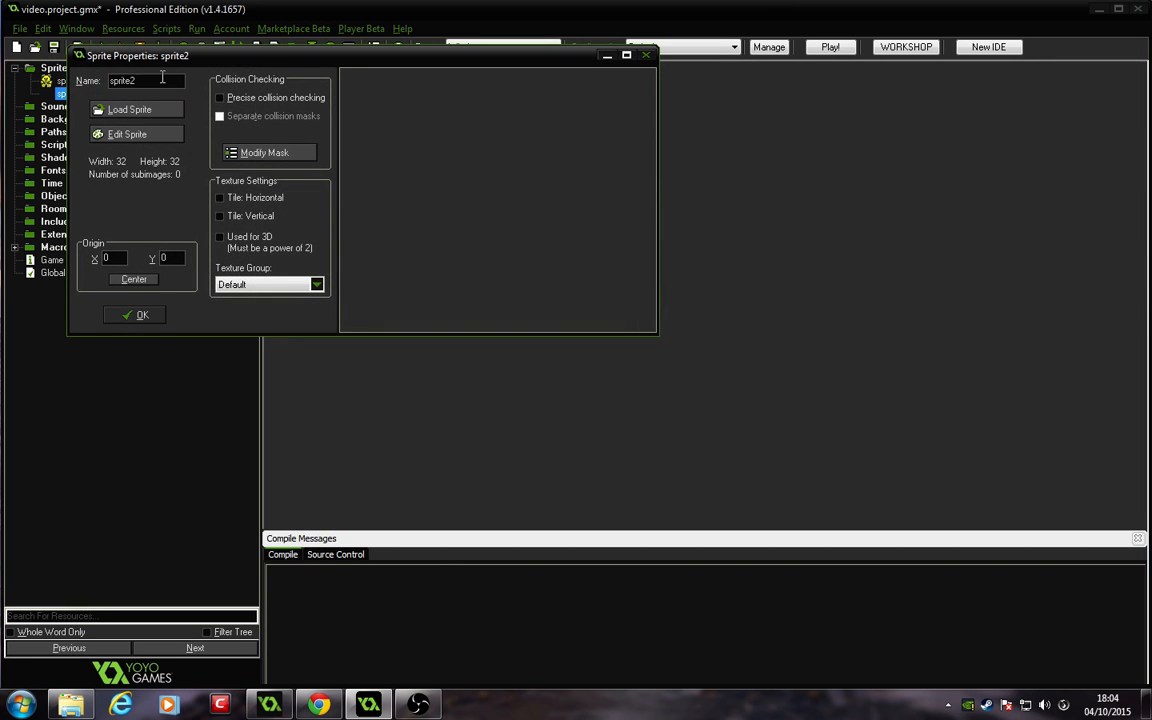
pyautogui.press('BackSpace')
pyautogui.press('BackSpace')
pyautogui.press('BackSpace')
# Step: Load spr_mob_0.png into spr_mob1, center its origin and confirm
pyautogui.click(130, 109)
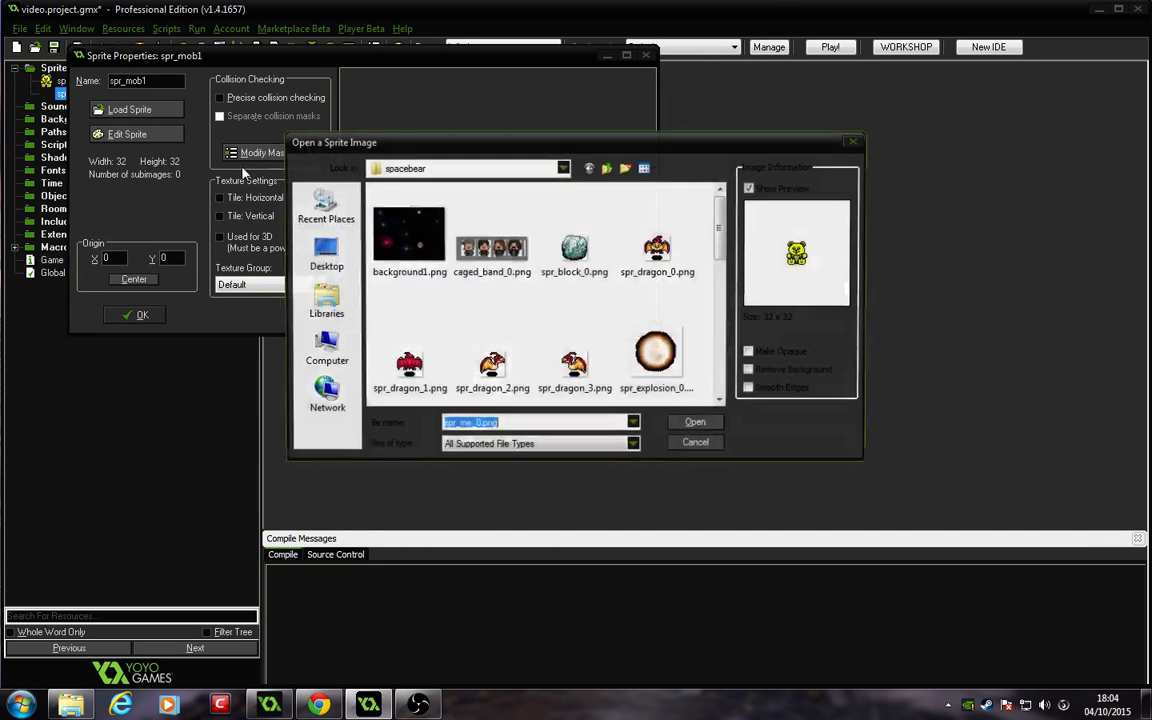
pyautogui.moveTo(722, 238); pyautogui.dragTo(725, 372)
pyautogui.click(406, 266)
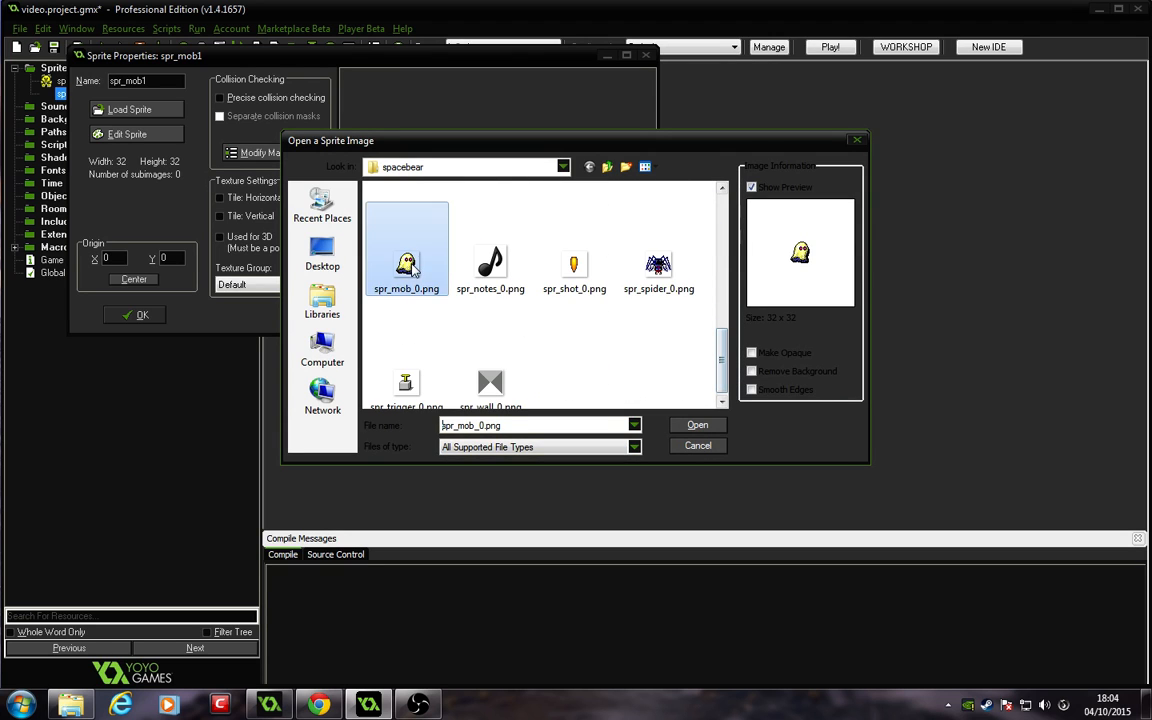
pyautogui.click(690, 425)
pyautogui.click(140, 280)
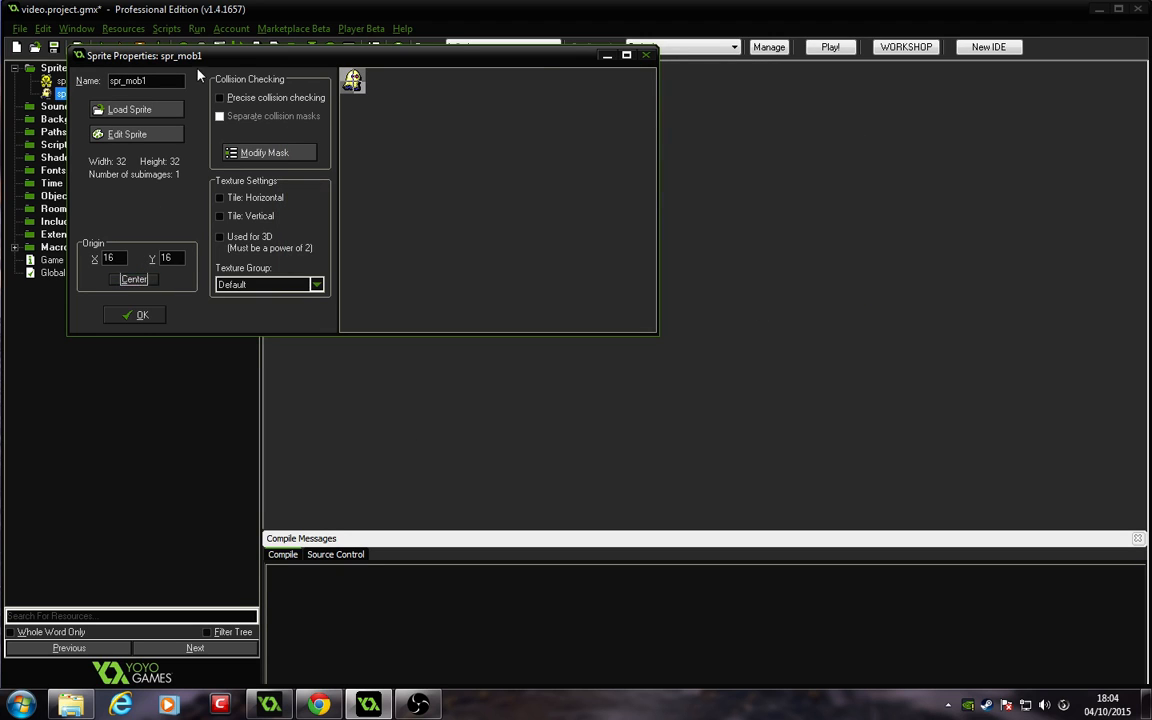
pyautogui.click(137, 316)
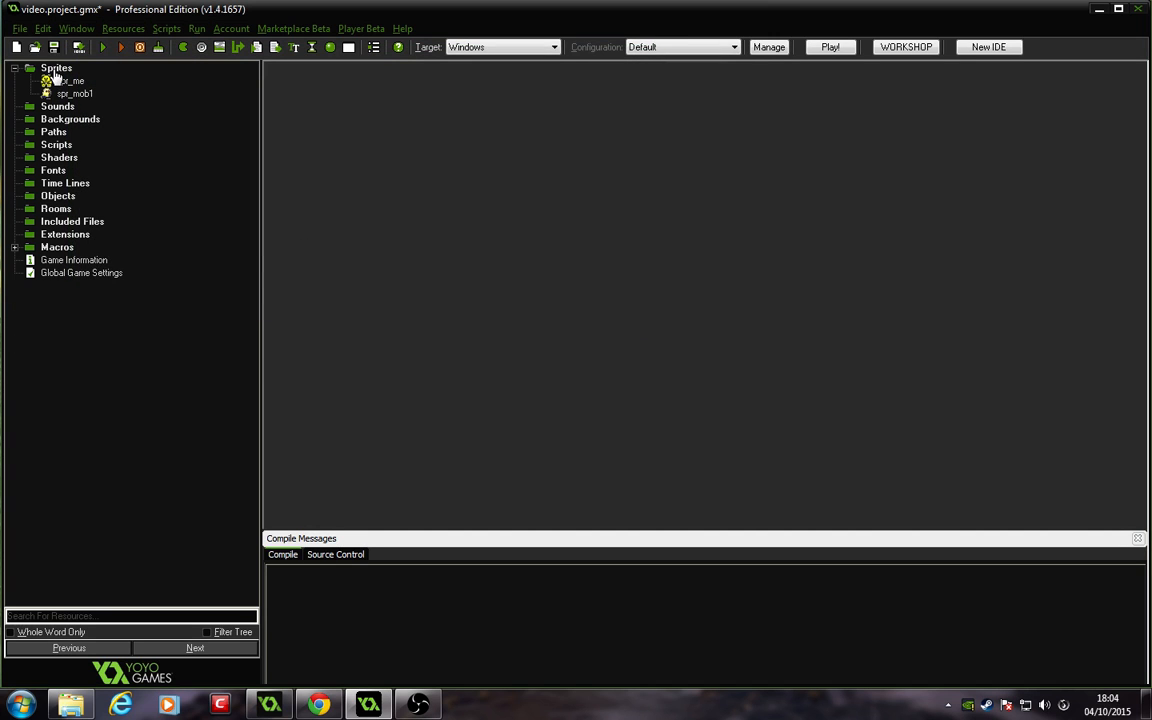
# Step: Create a sprite named spr_mob2 loaded with spr_spider_0.png and confirm it
pyautogui.rightClick(55, 68)
pyautogui.click(30, 80)
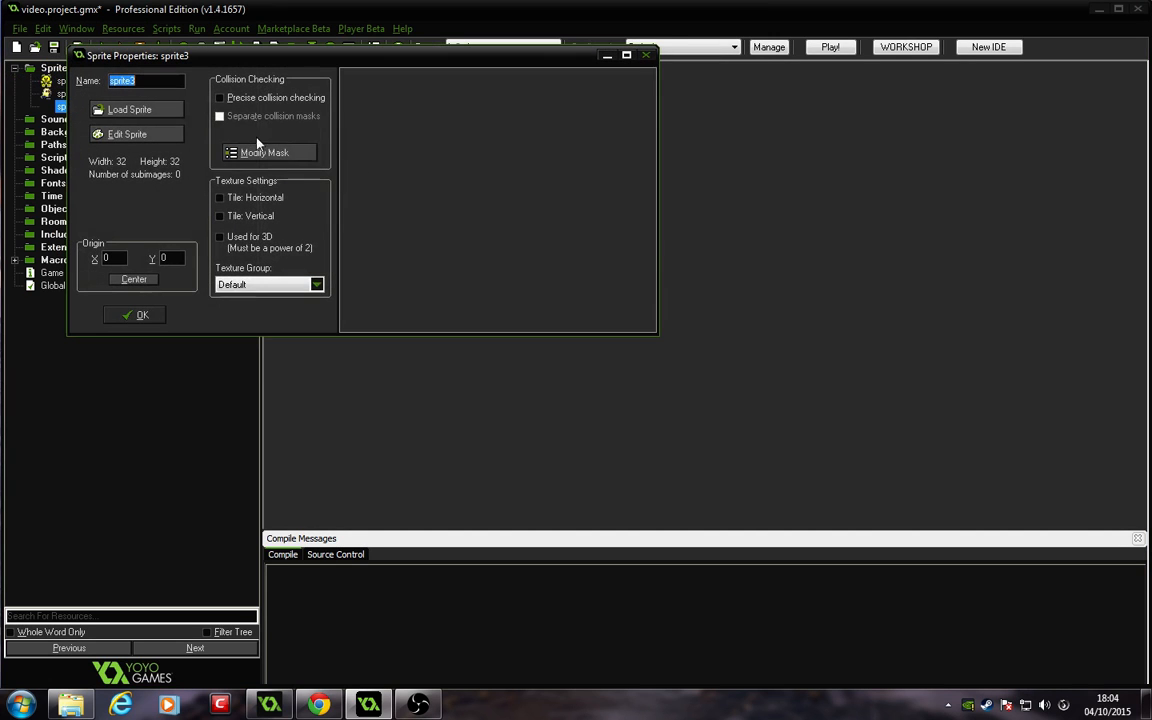
pyautogui.click(150, 110)
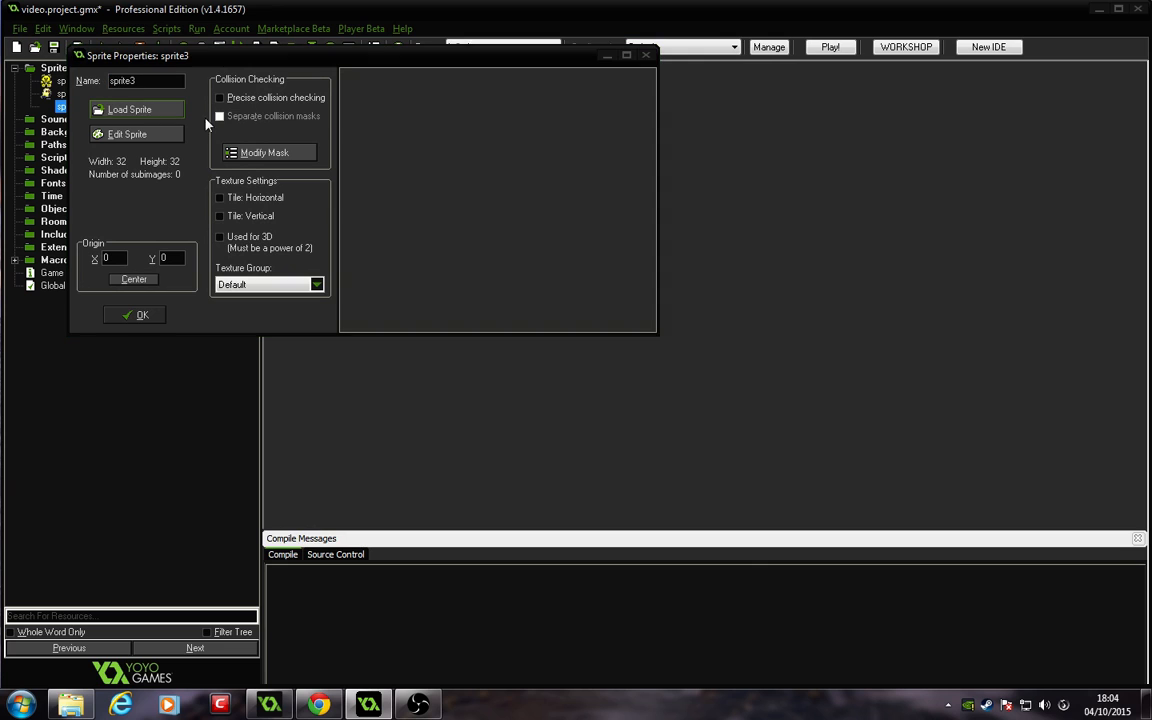
pyautogui.scroll(-3, 668, 280)
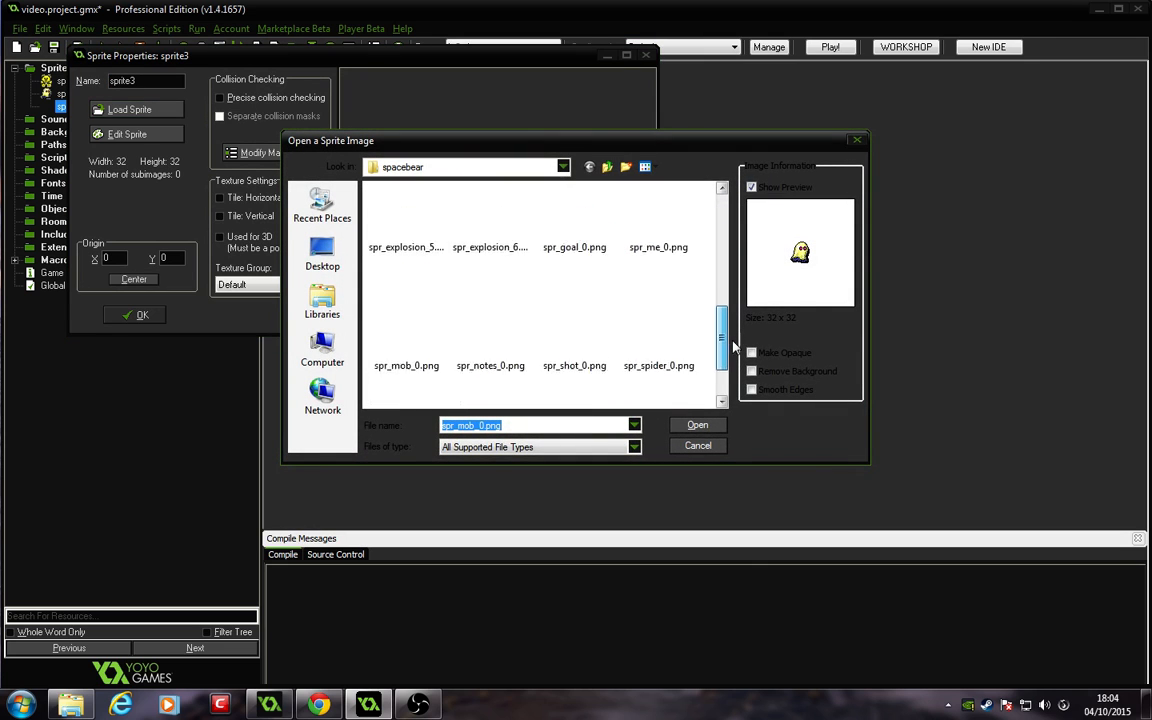
pyautogui.click(658, 262)
pyautogui.click(697, 425)
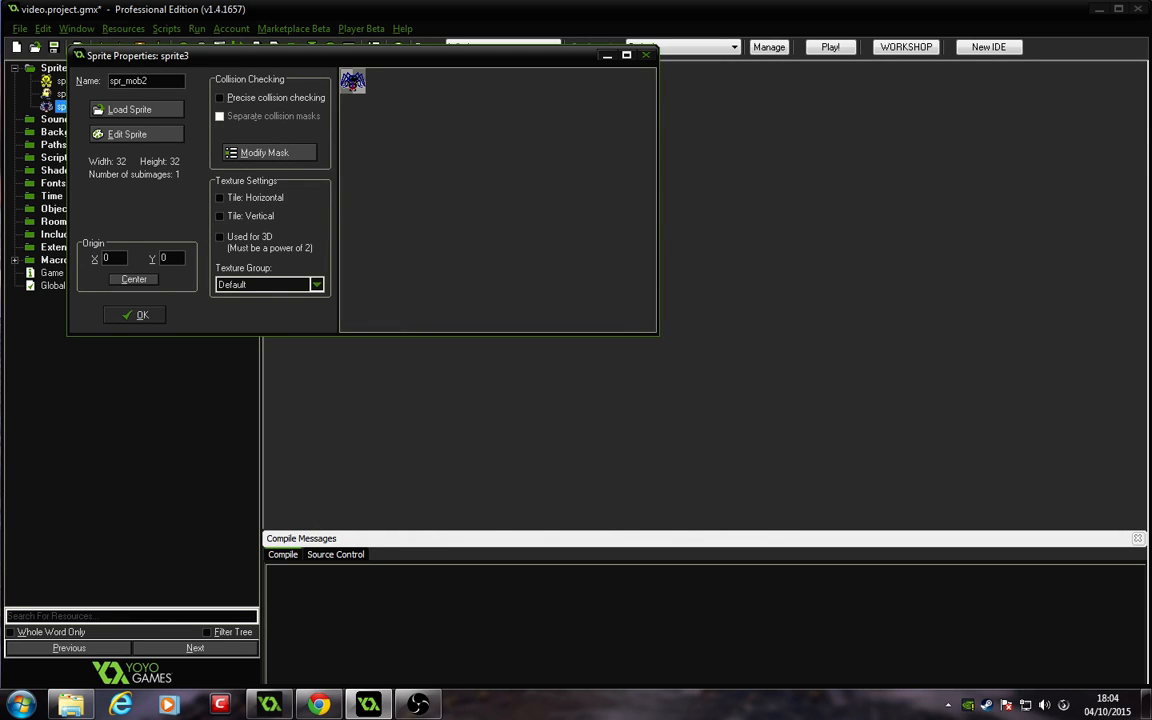
pyautogui.click(138, 315)
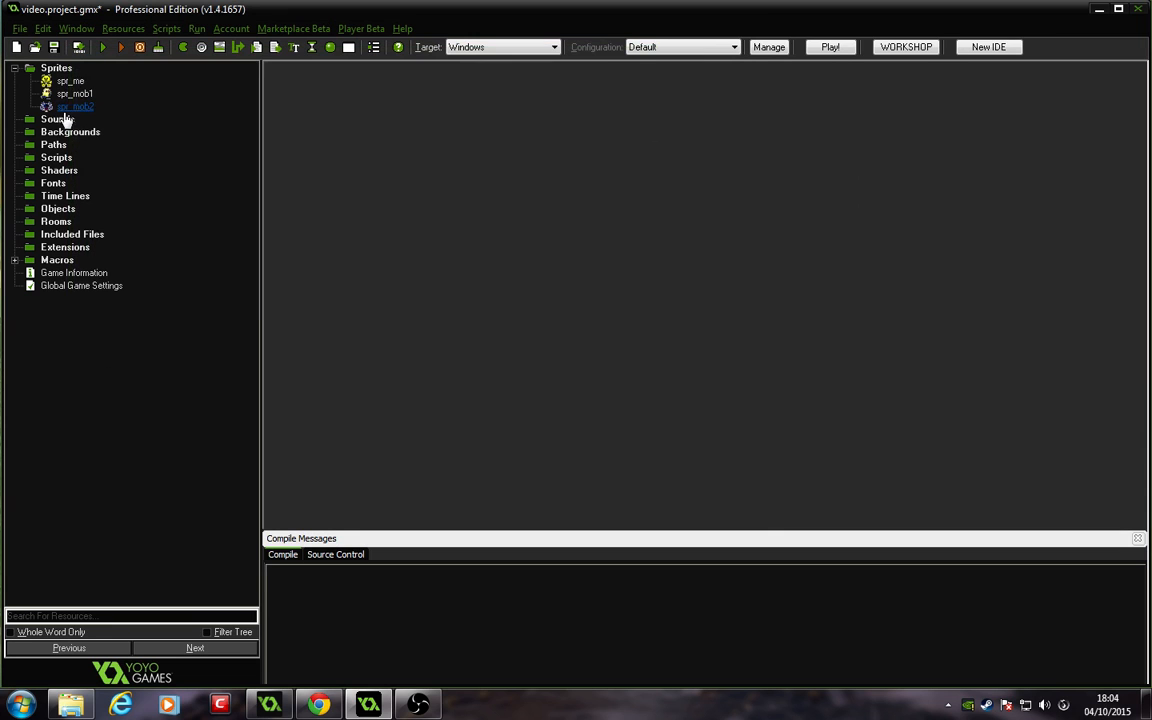
# Step: Create another sprite, load spr_wall_0.png into it and center its origin
pyautogui.rightClick(57, 70)
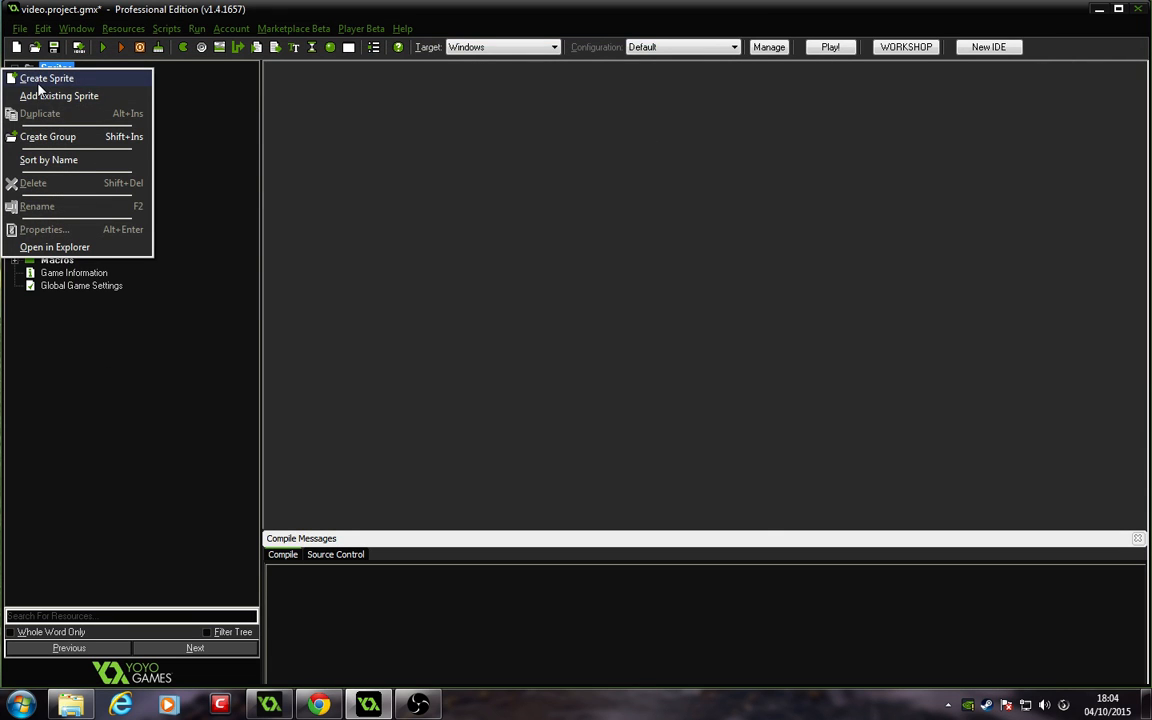
pyautogui.click(40, 80)
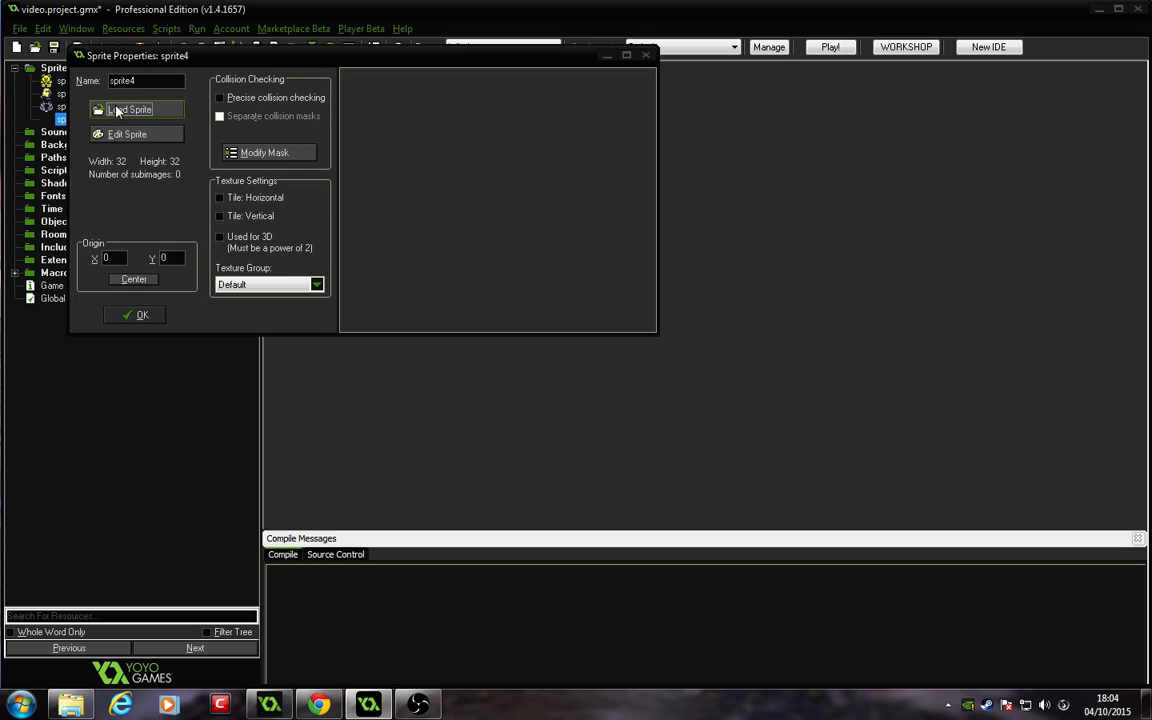
pyautogui.click(117, 110)
pyautogui.moveTo(721, 225); pyautogui.dragTo(733, 383)
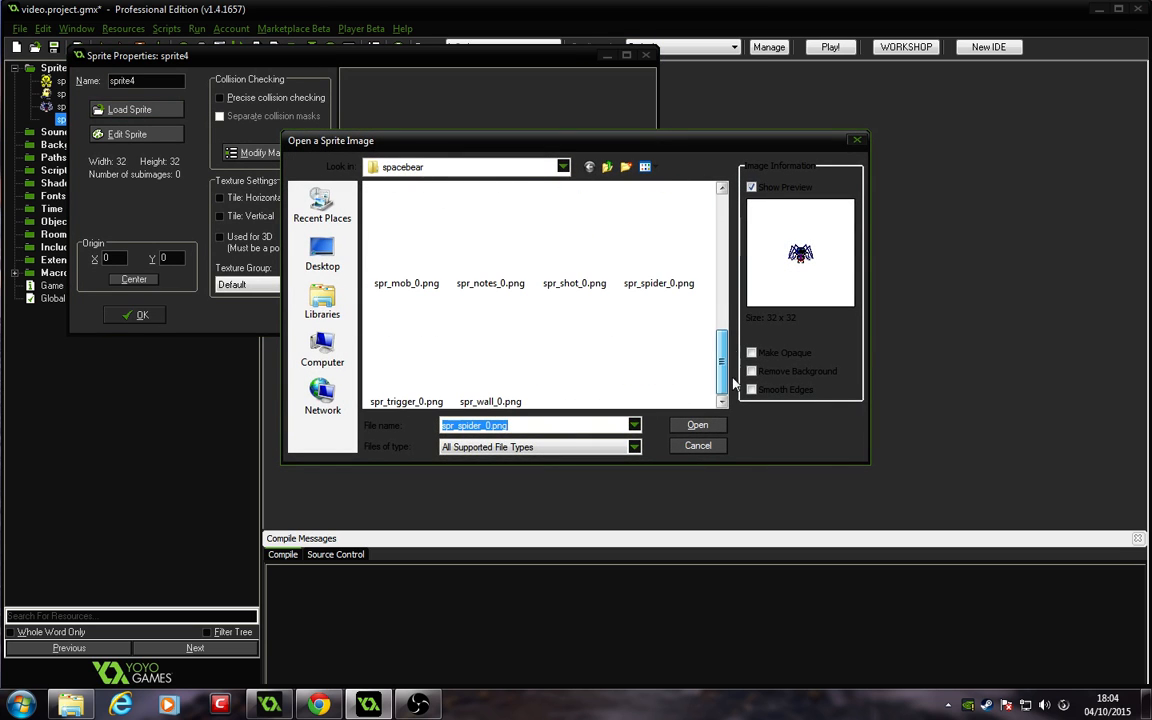
pyautogui.click(416, 350)
pyautogui.click(697, 425)
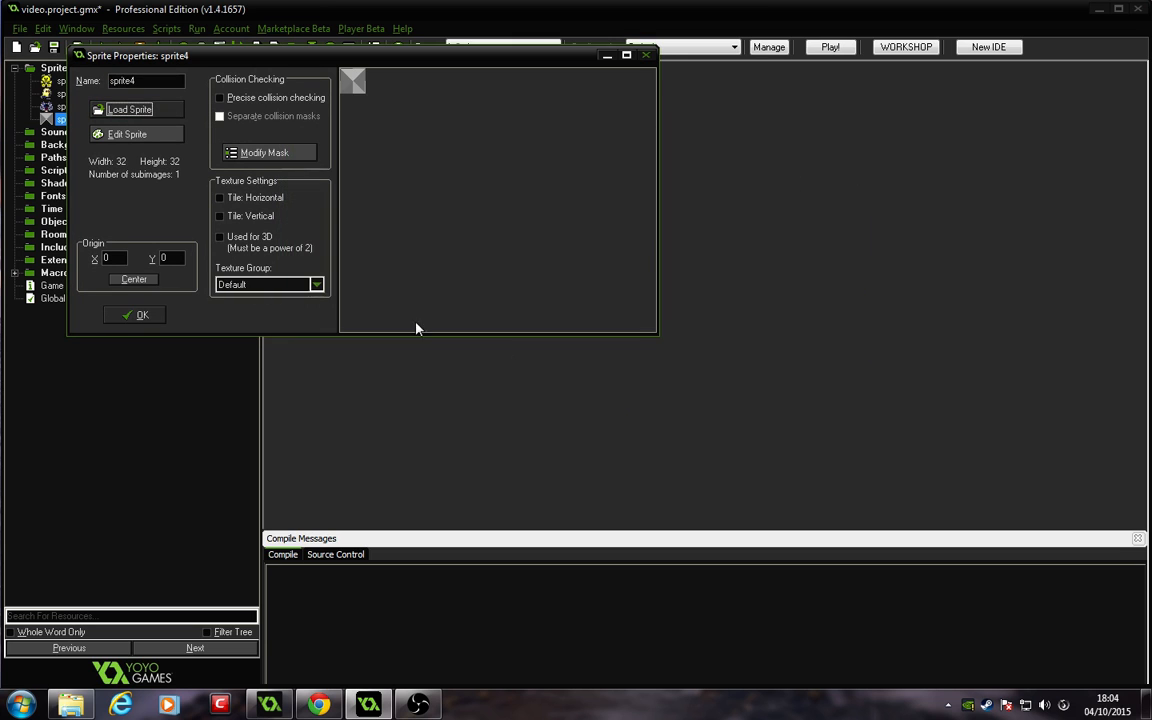
pyautogui.click(134, 279)
# Step: Name the wall sprite spr_wall and confirm
pyautogui.click(154, 80)
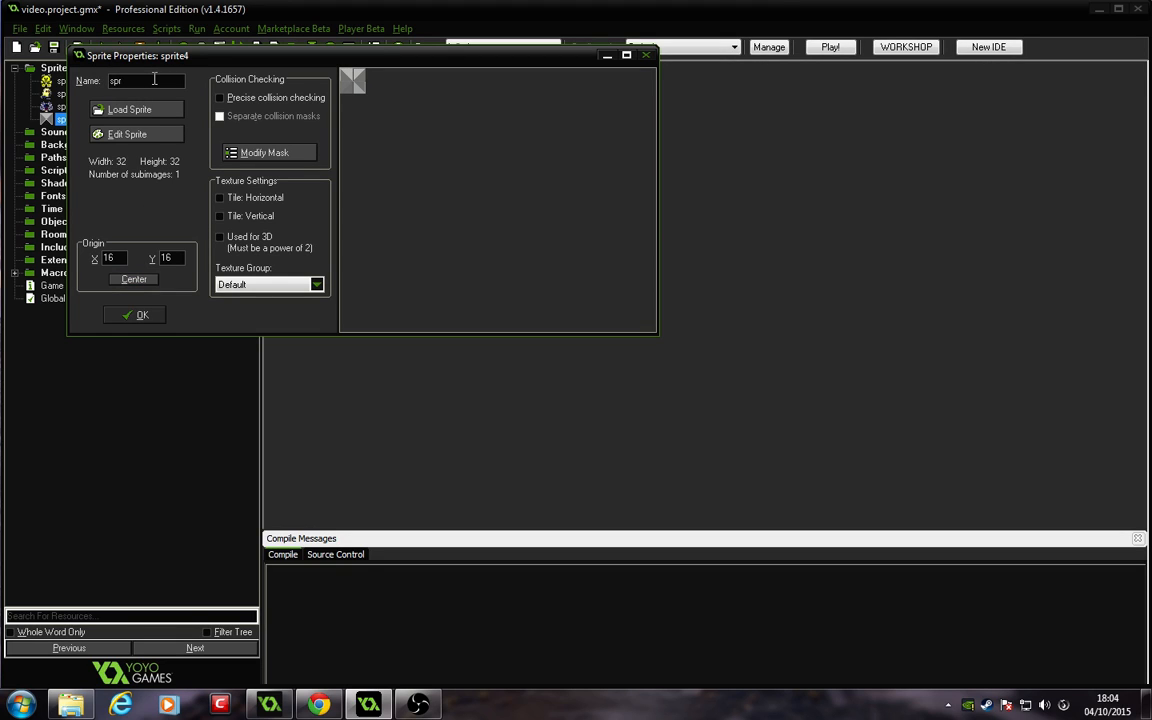
pyautogui.write('wall')
pyautogui.click(155, 316)
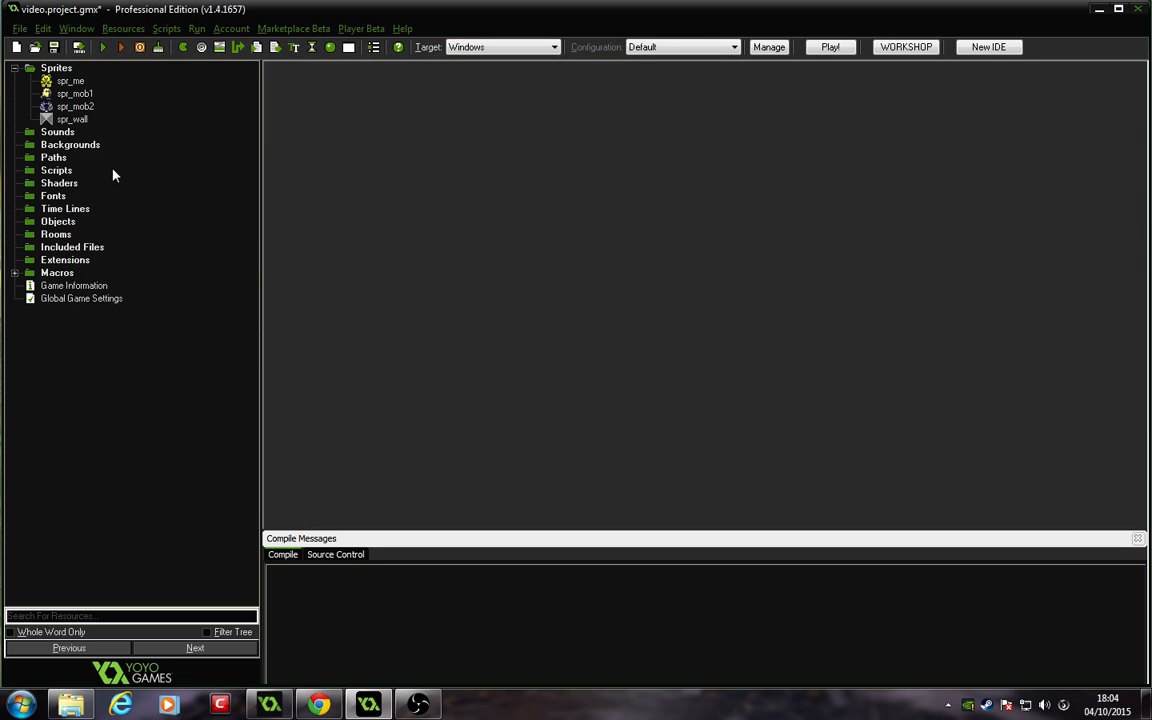
# Step: Create another sprite, opening and closing its empty sprite editor
pyautogui.rightClick(56, 68)
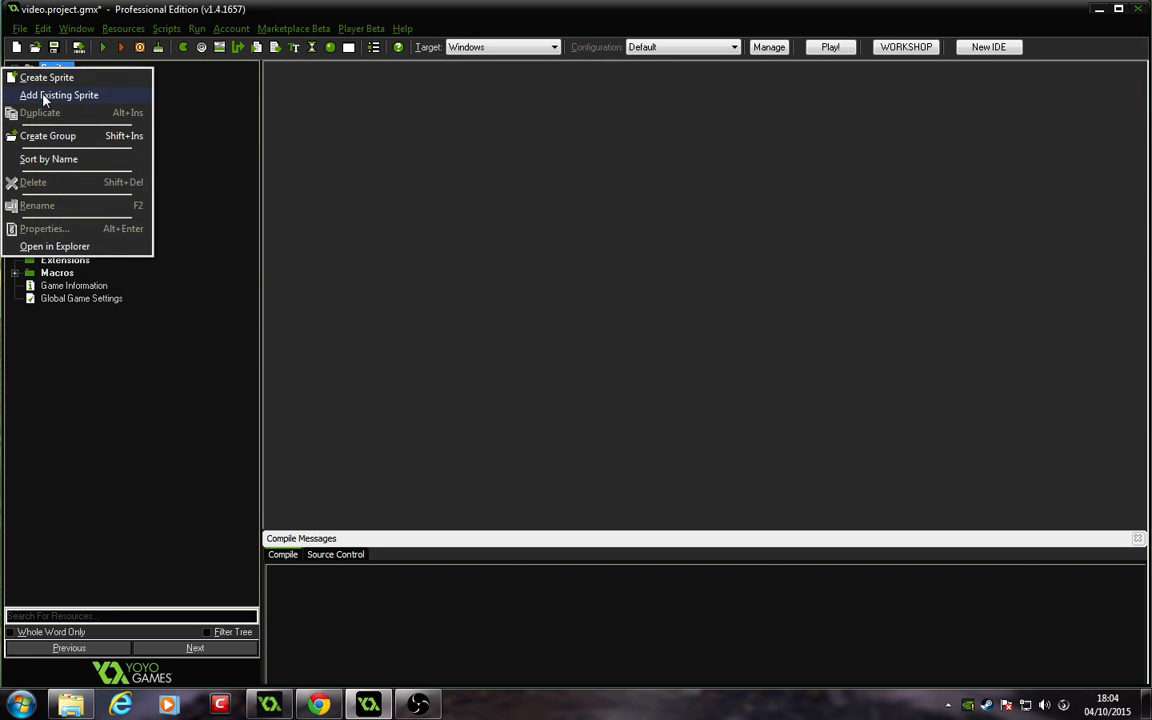
pyautogui.click(44, 79)
pyautogui.click(157, 138)
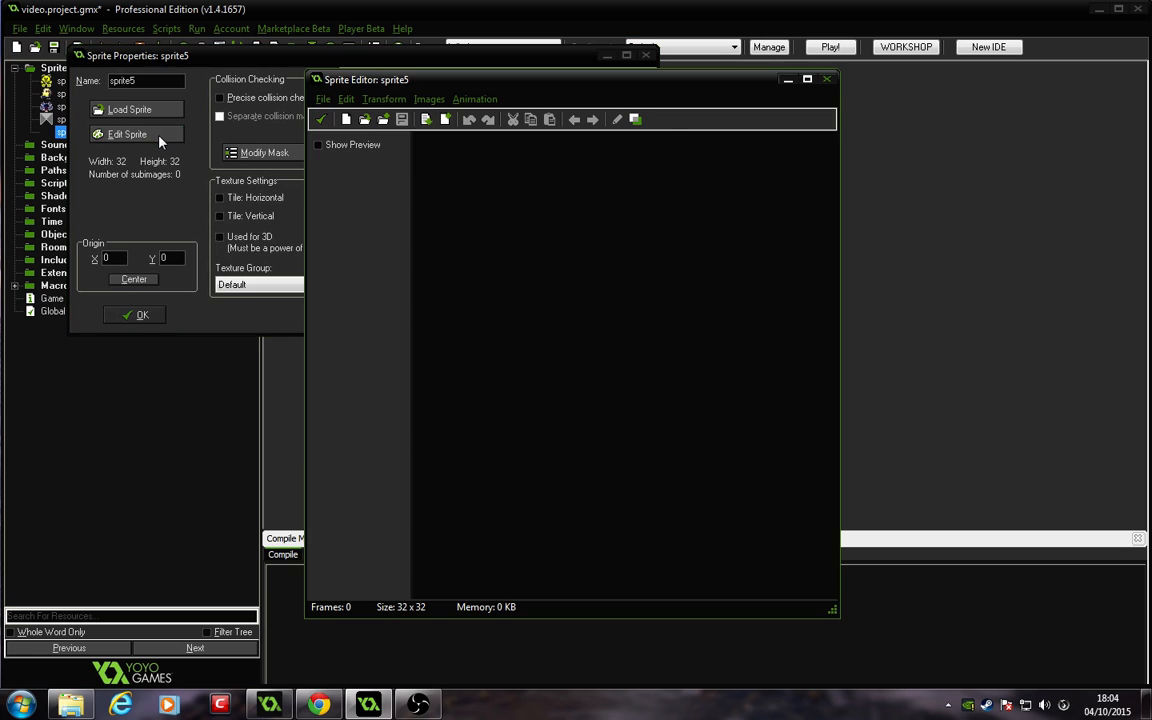
pyautogui.click(826, 79)
# Step: Load spr_notes_0.png into the new sprite and center its origin
pyautogui.click(130, 109)
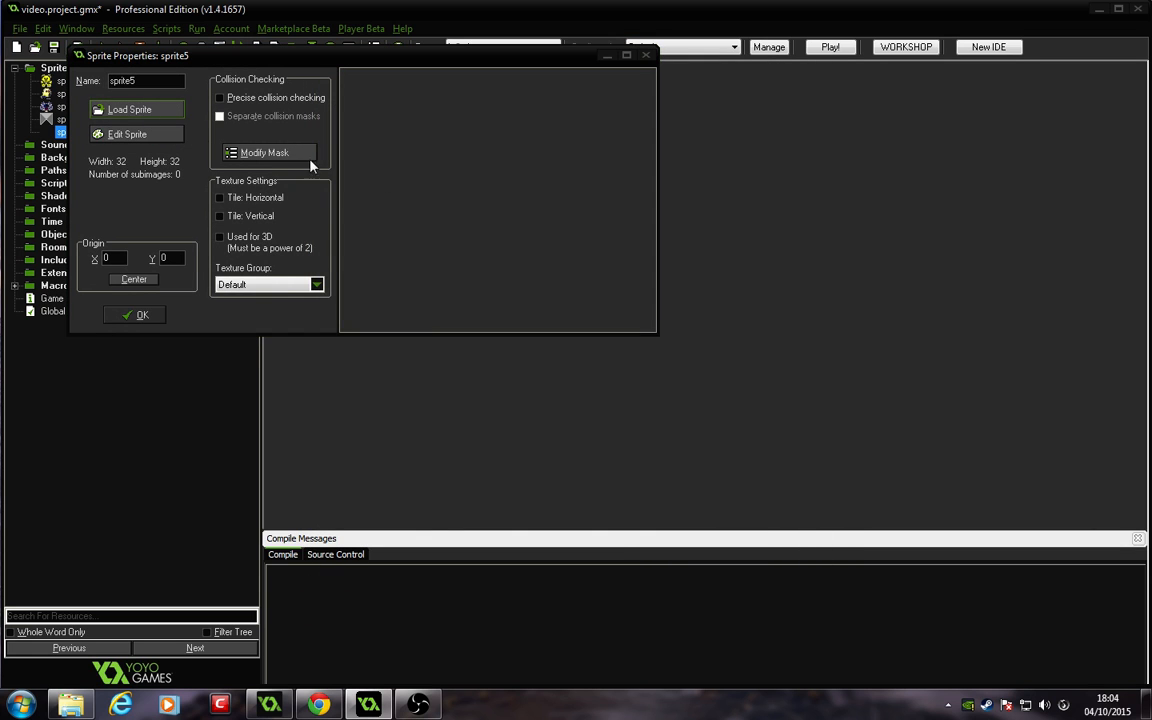
pyautogui.moveTo(721, 226); pyautogui.dragTo(721, 350)
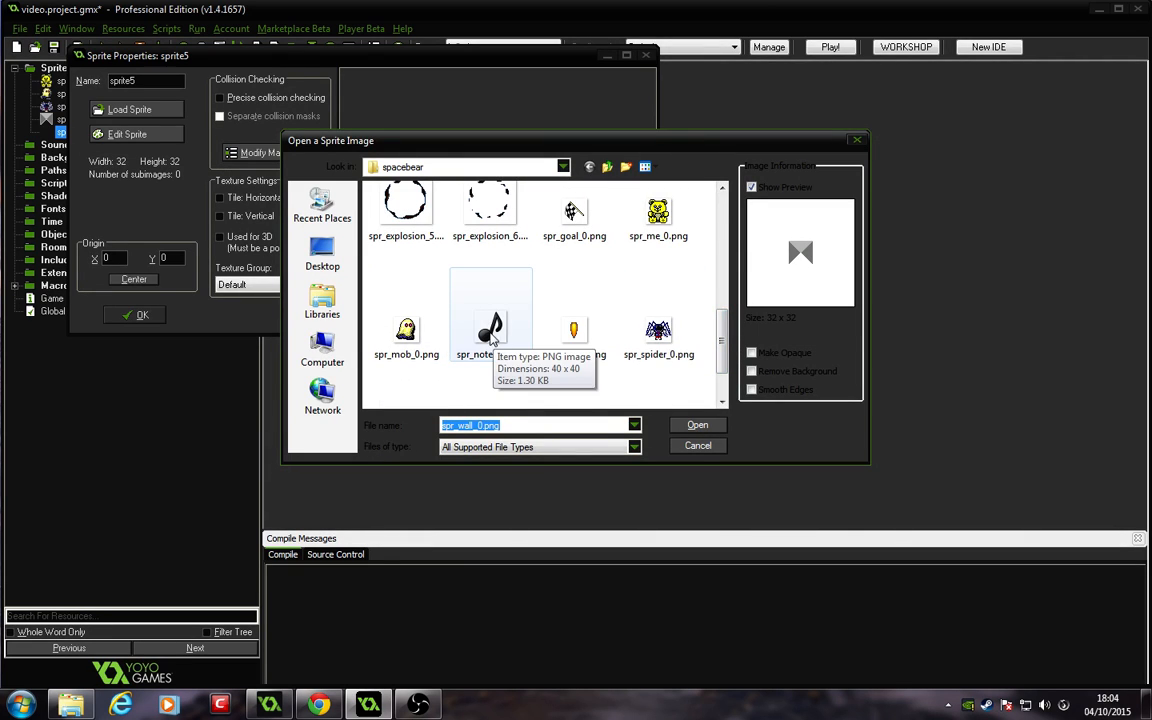
pyautogui.click(490, 330)
pyautogui.click(697, 425)
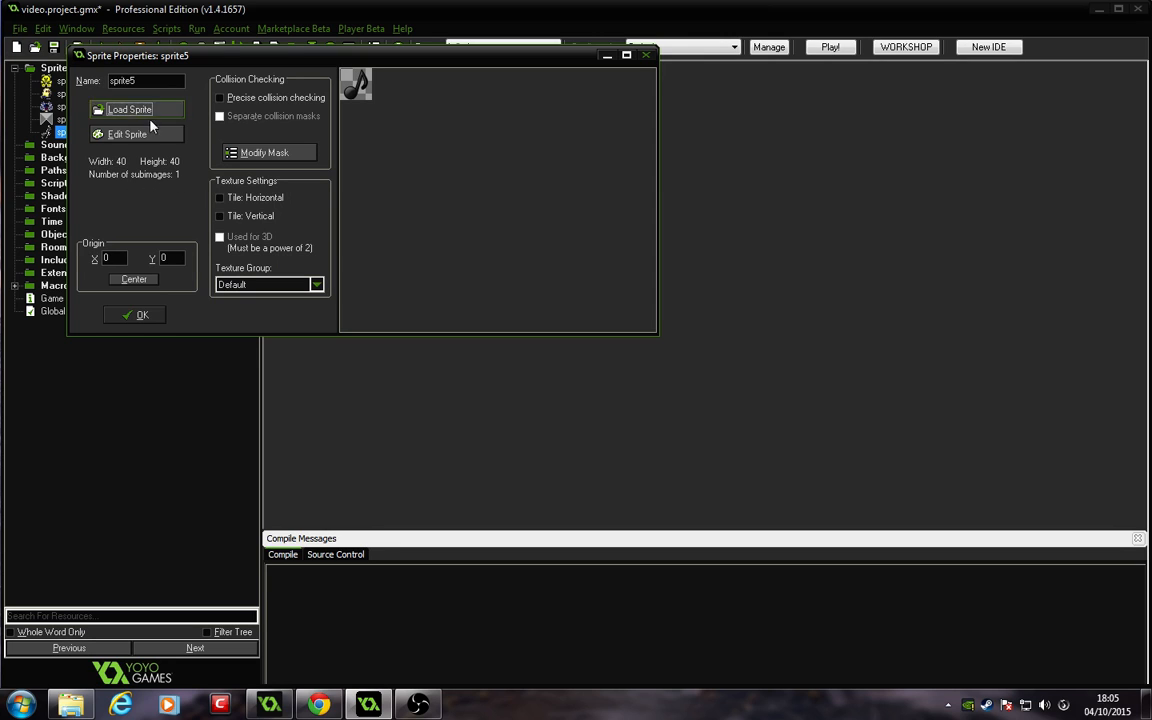
pyautogui.click(134, 279)
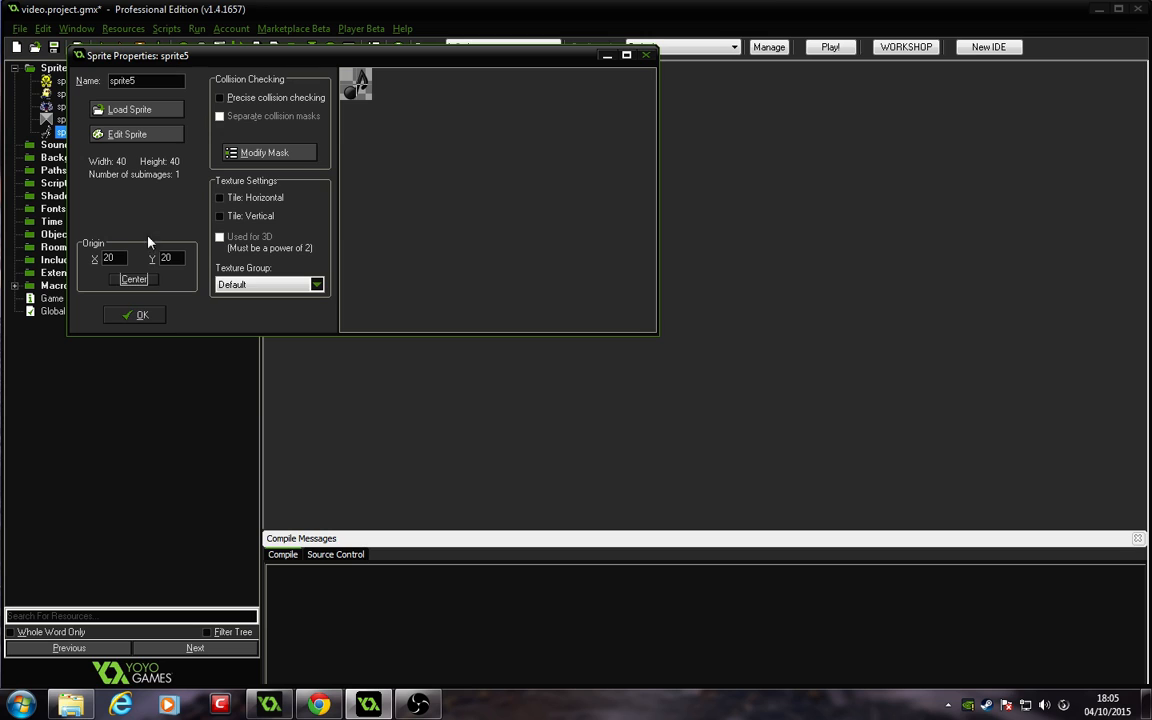
# Step: Name the notes sprite spr_note, keeping its origin centered
pyautogui.click(150, 80)
pyautogui.write('spr_note')
pyautogui.click(134, 279)
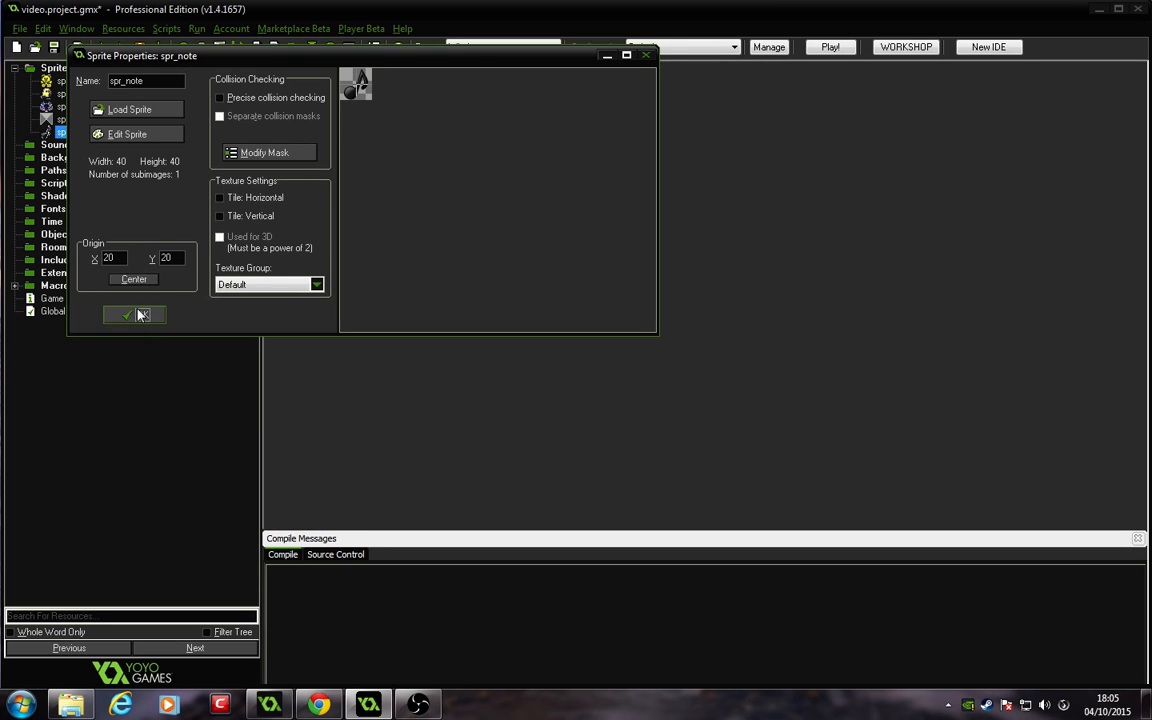
# Step: Create a new sprite from spr_goal_0.png in the spacebear folder and center its origin
pyautogui.press('Return')
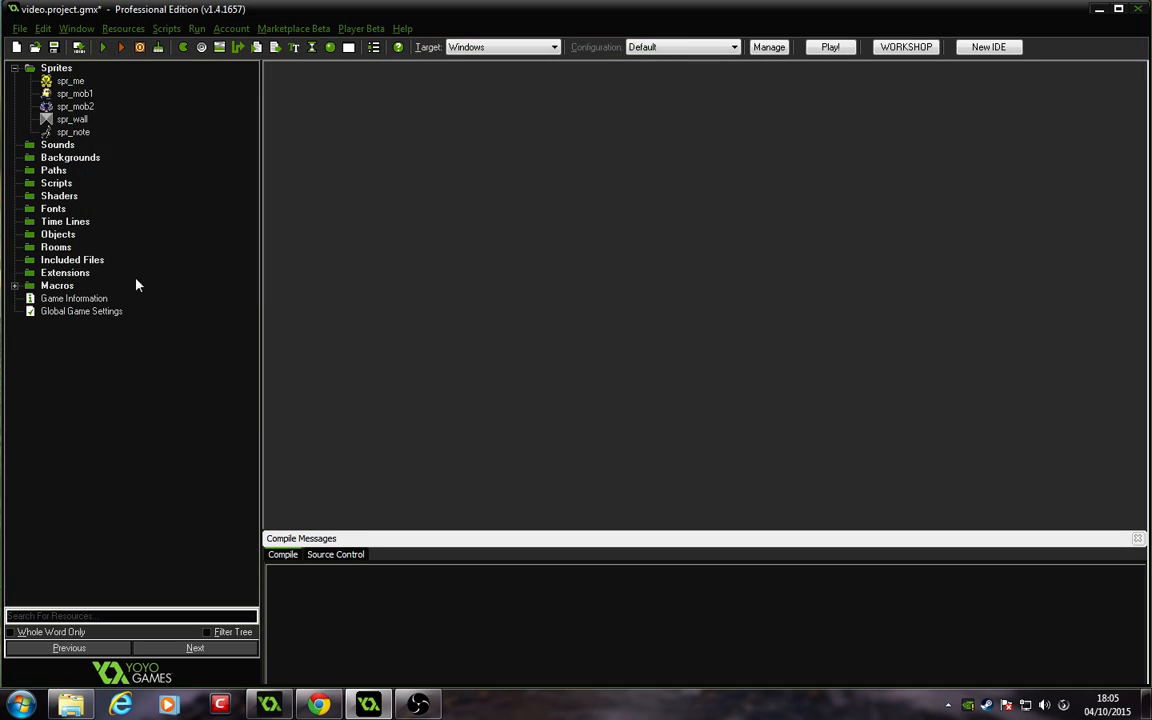
pyautogui.rightClick(47, 67)
pyautogui.click(42, 75)
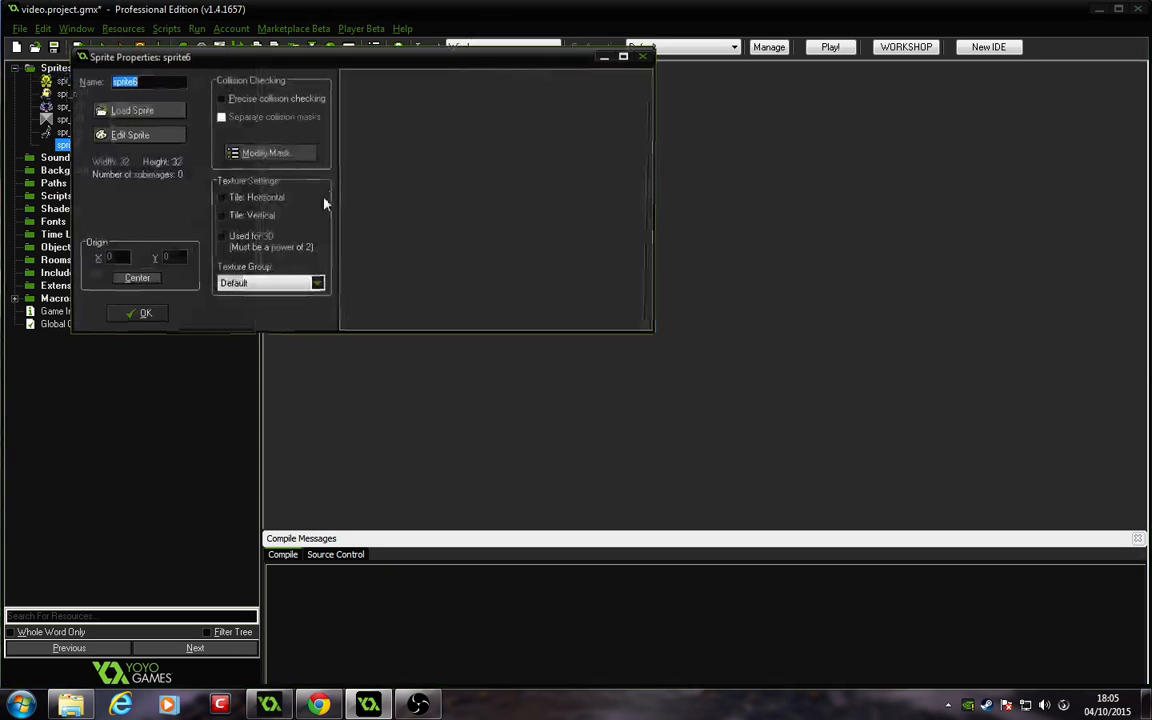
pyautogui.click(140, 111)
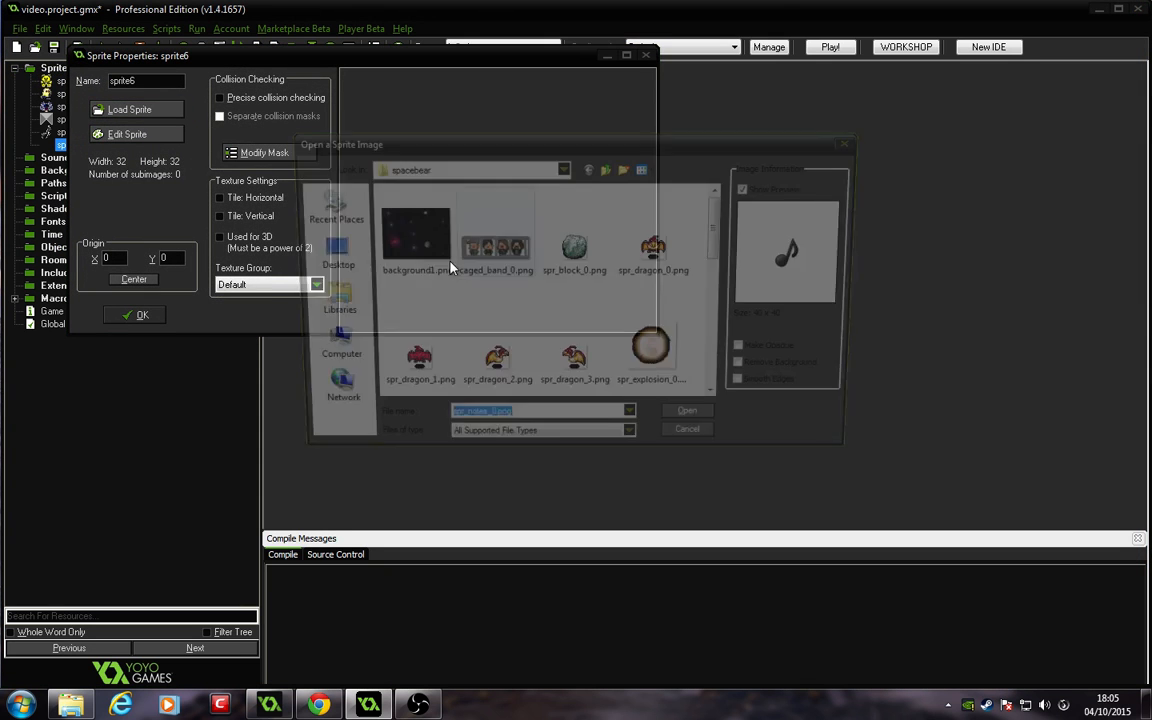
pyautogui.moveTo(719, 235); pyautogui.dragTo(725, 318)
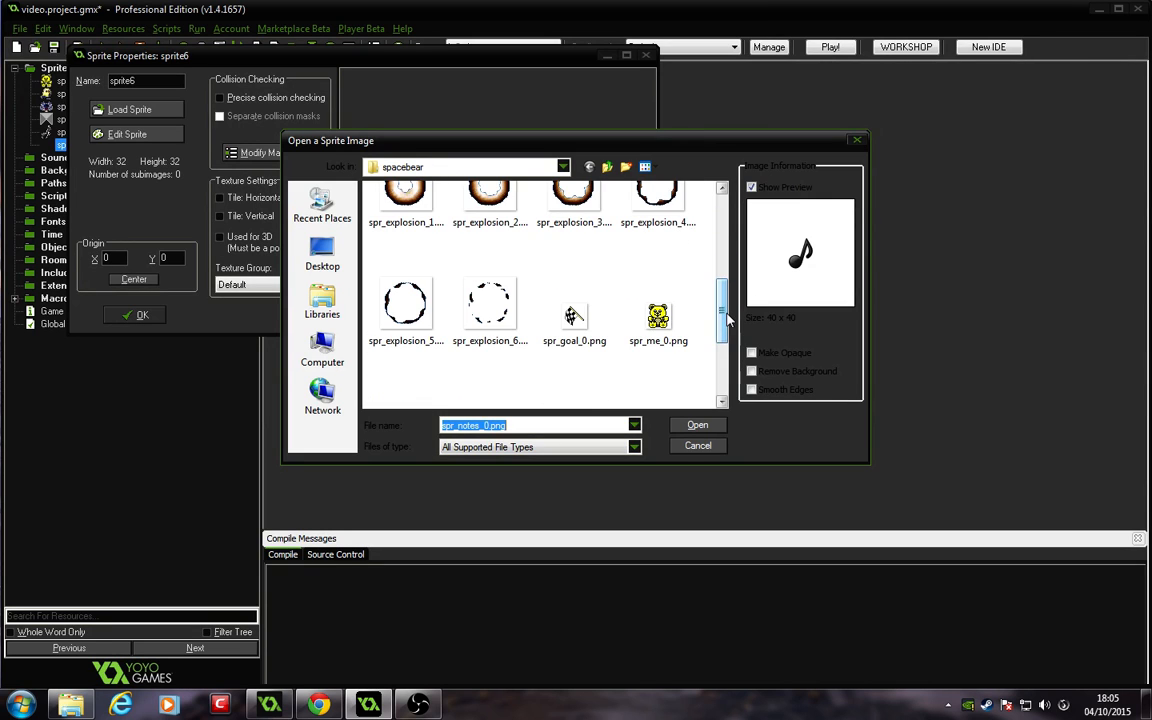
pyautogui.click(600, 312)
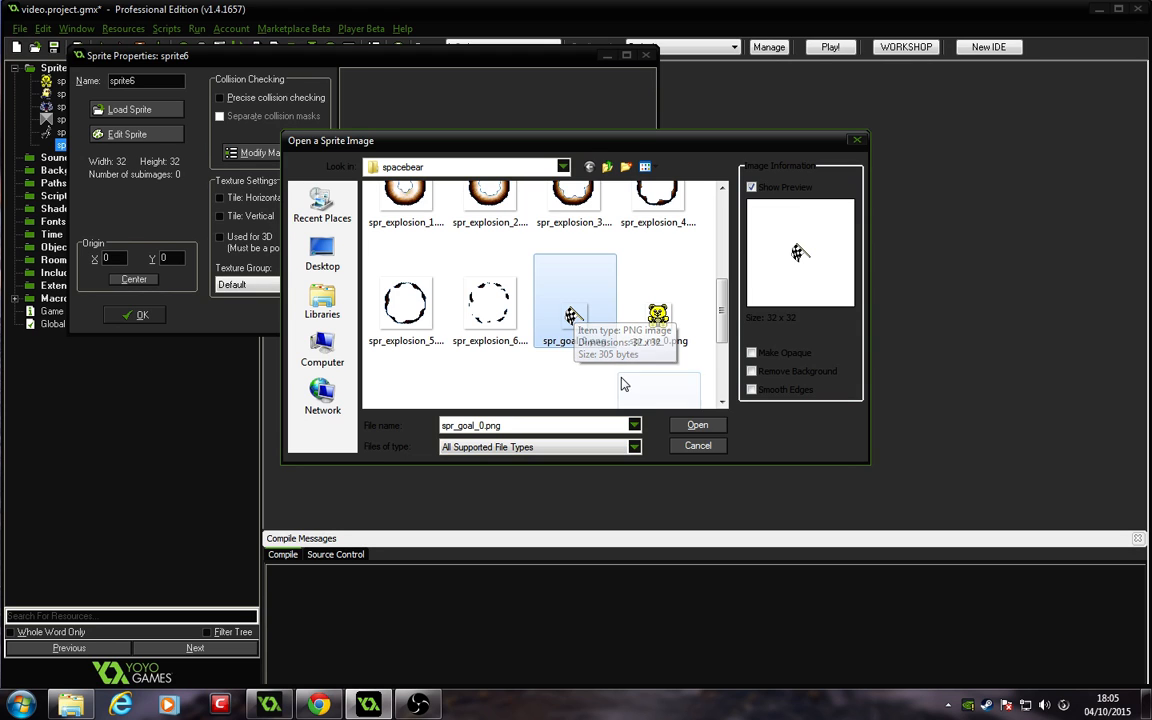
pyautogui.click(697, 425)
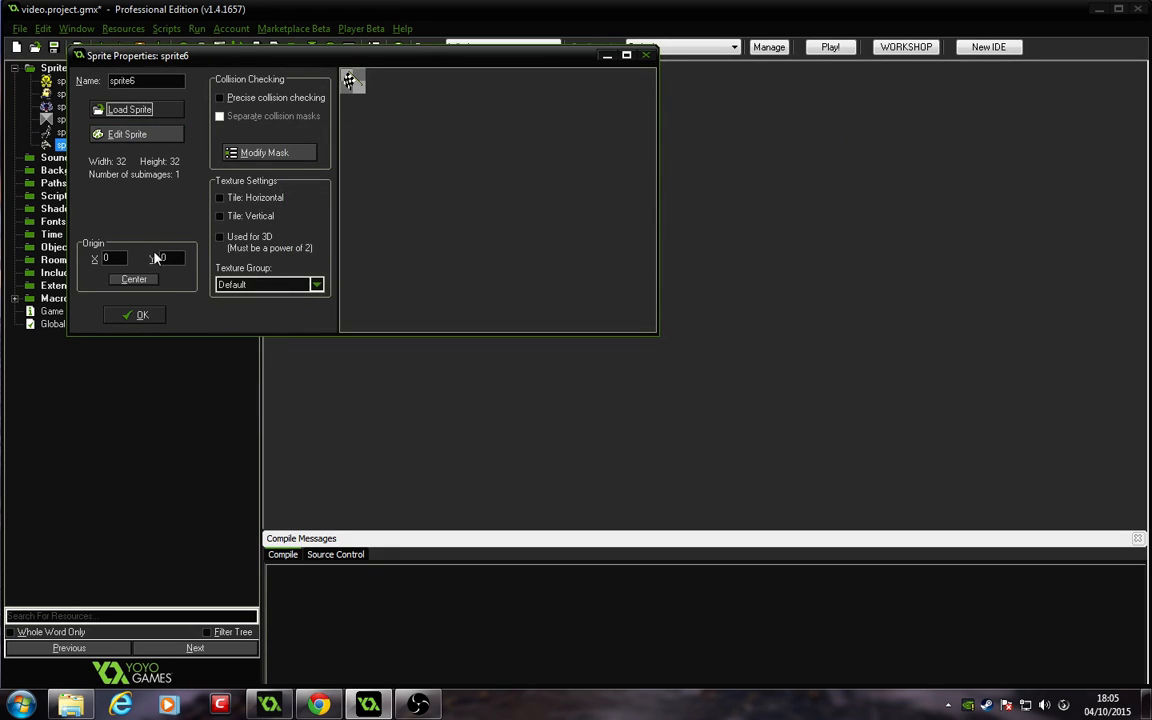
pyautogui.click(134, 279)
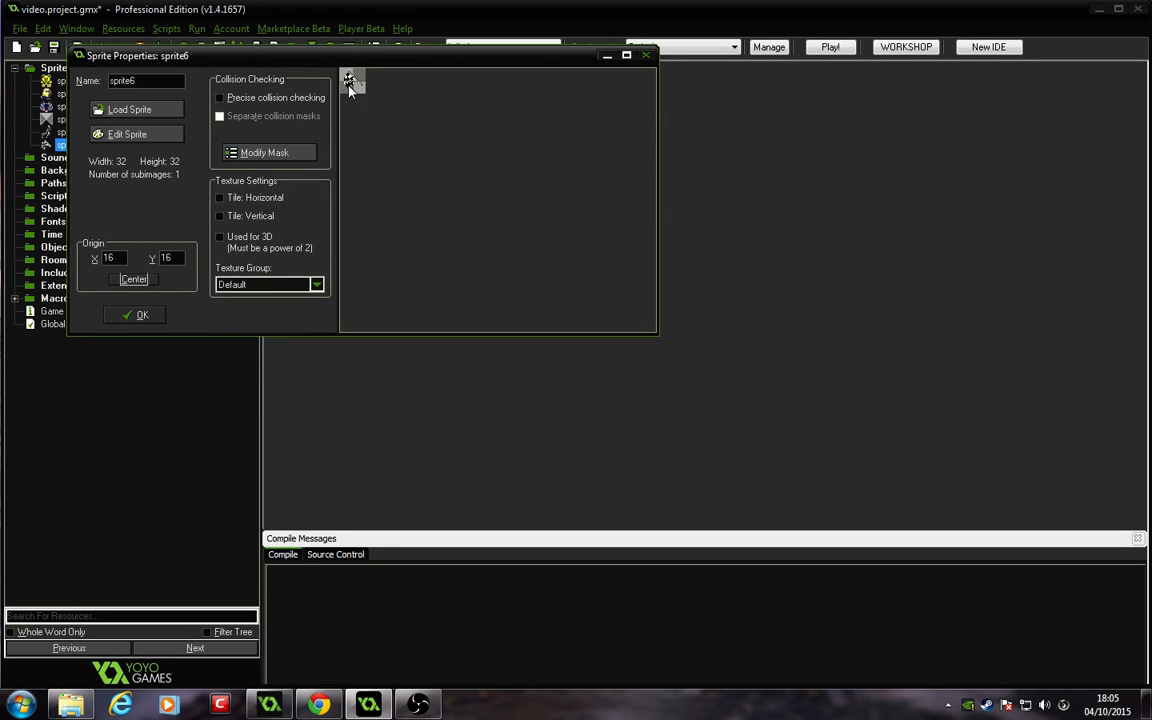
pyautogui.click(140, 316)
# Step: Rename the goal sprite spr_exit
pyautogui.rightClick(70, 145)
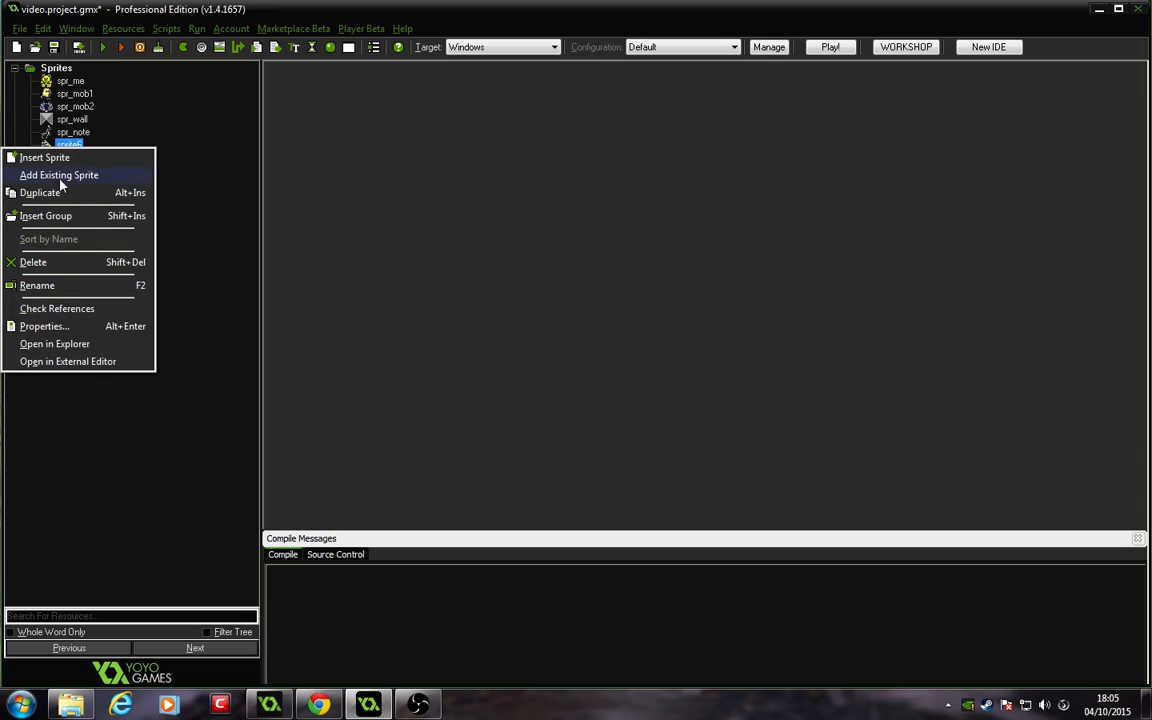
pyautogui.click(258, 203)
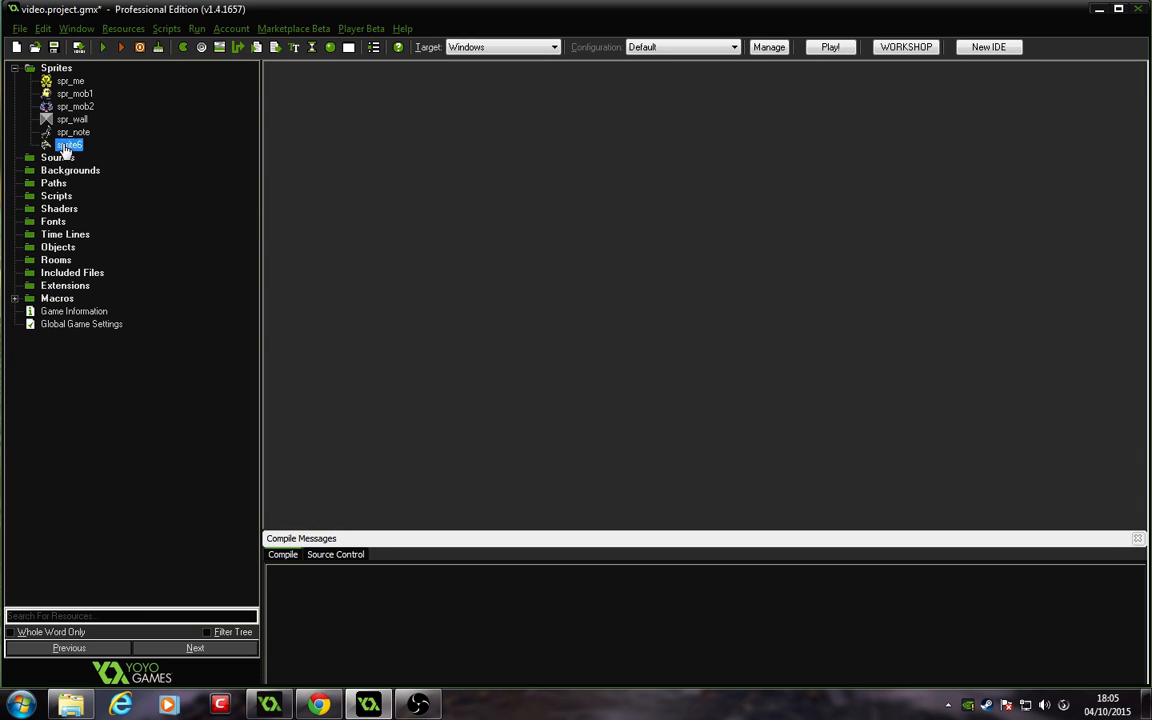
pyautogui.rightClick(67, 144)
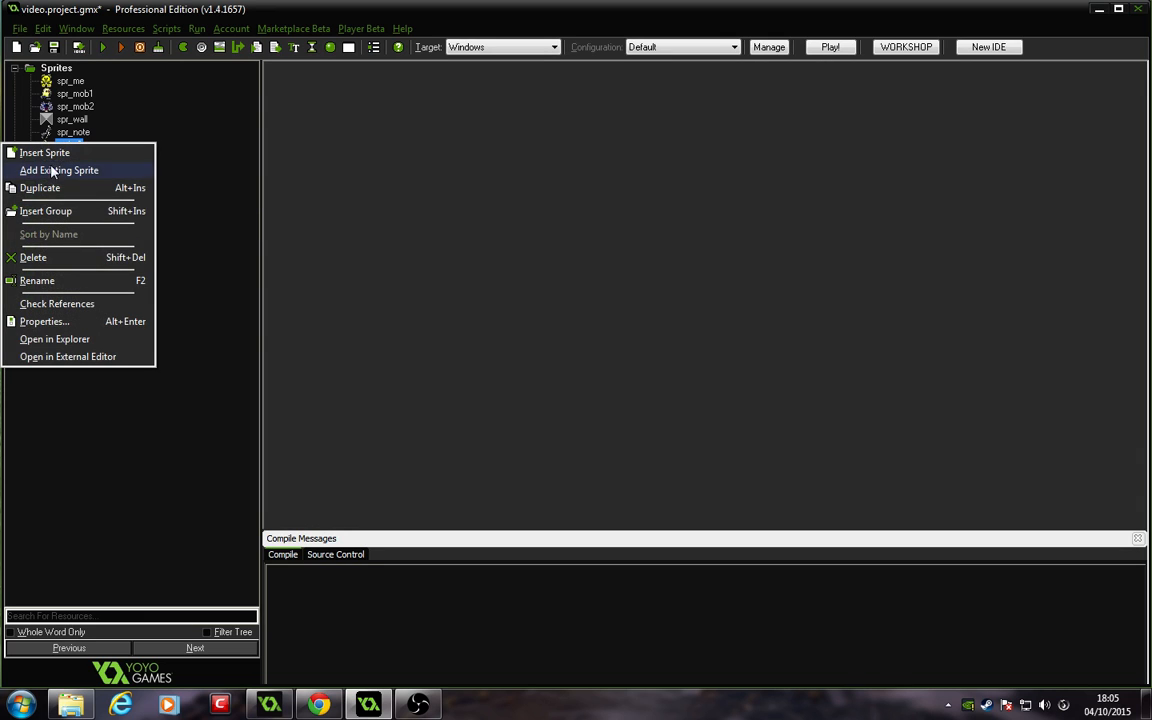
pyautogui.click(53, 283)
pyautogui.press('End')
pyautogui.press('BackSpace')
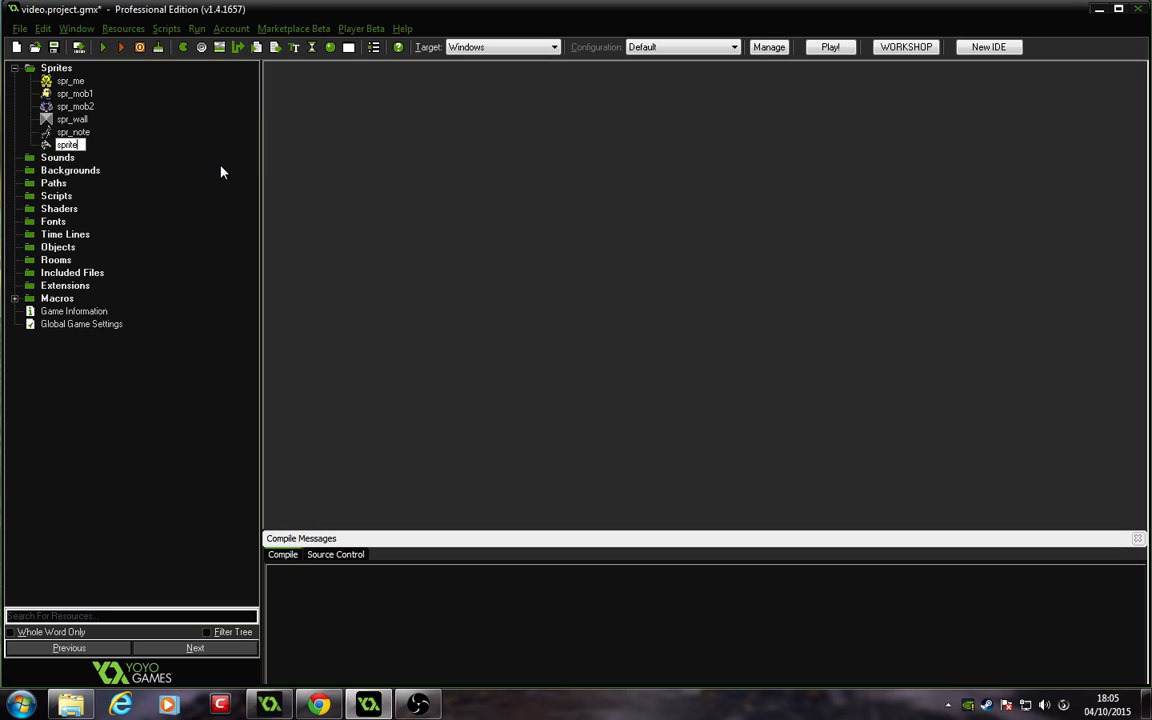
pyautogui.press('BackSpace')
pyautogui.press('BackSpace')
pyautogui.press('BackSpace')
pyautogui.write('_exit')
pyautogui.press('Return')
# Step: Create a new sound and name it beat
pyautogui.click(57, 158)
pyautogui.rightClick(50, 158)
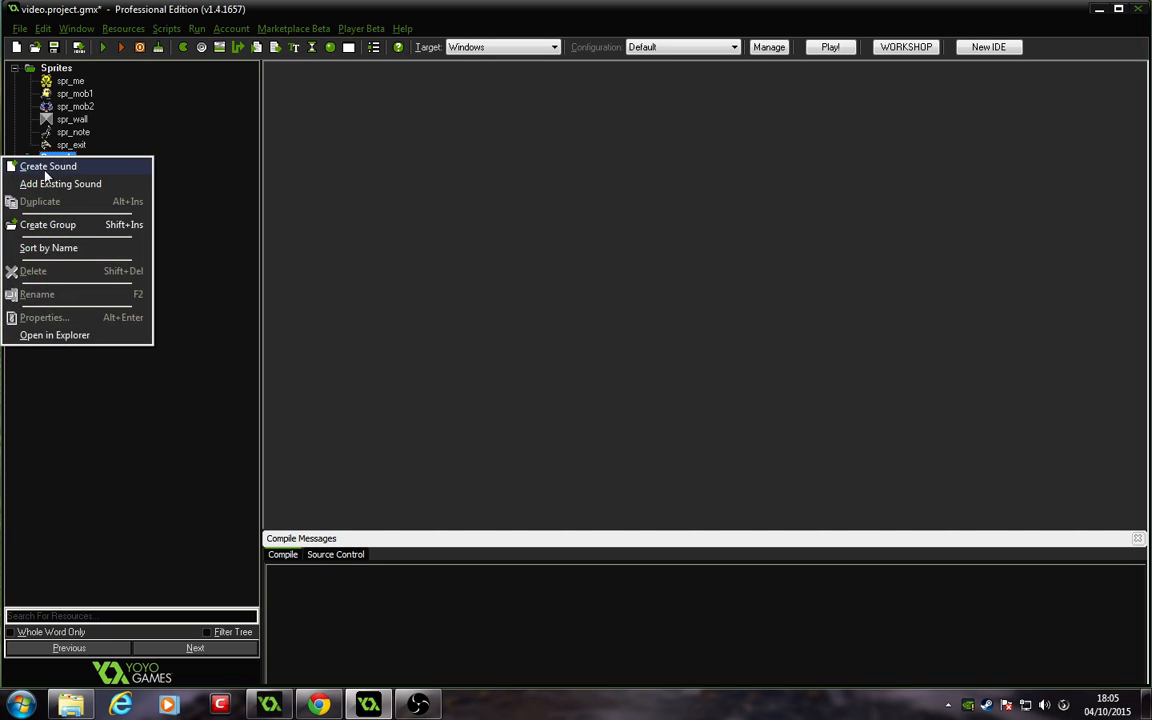
pyautogui.click(47, 166)
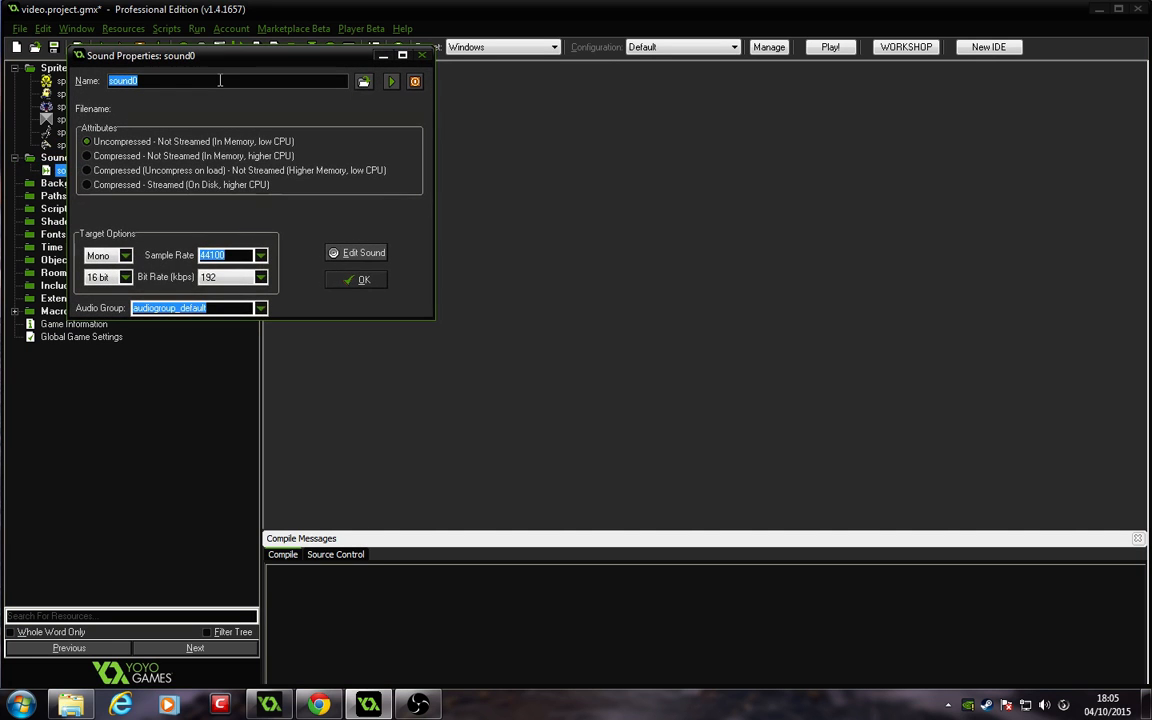
pyautogui.press('BackSpace')
# Step: Load beat.mp3 from the spacebear folder on the Desktop into the beat sound and confirm
pyautogui.click(364, 81)
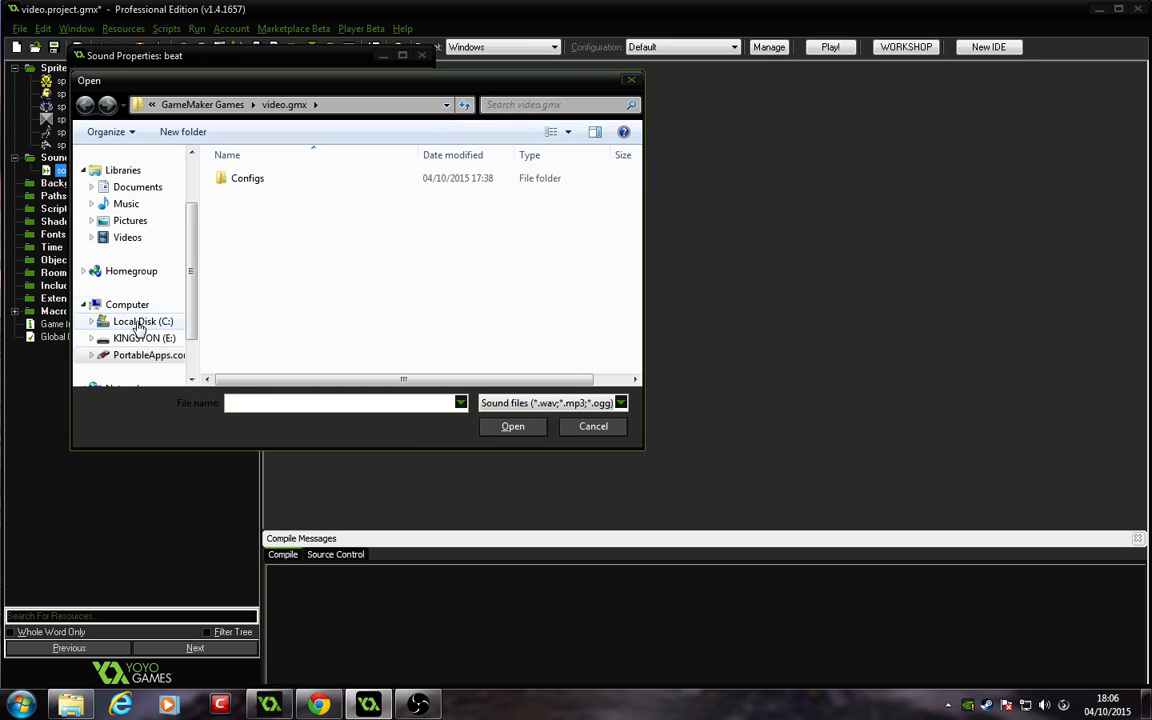
pyautogui.moveTo(193, 270); pyautogui.dragTo(195, 297)
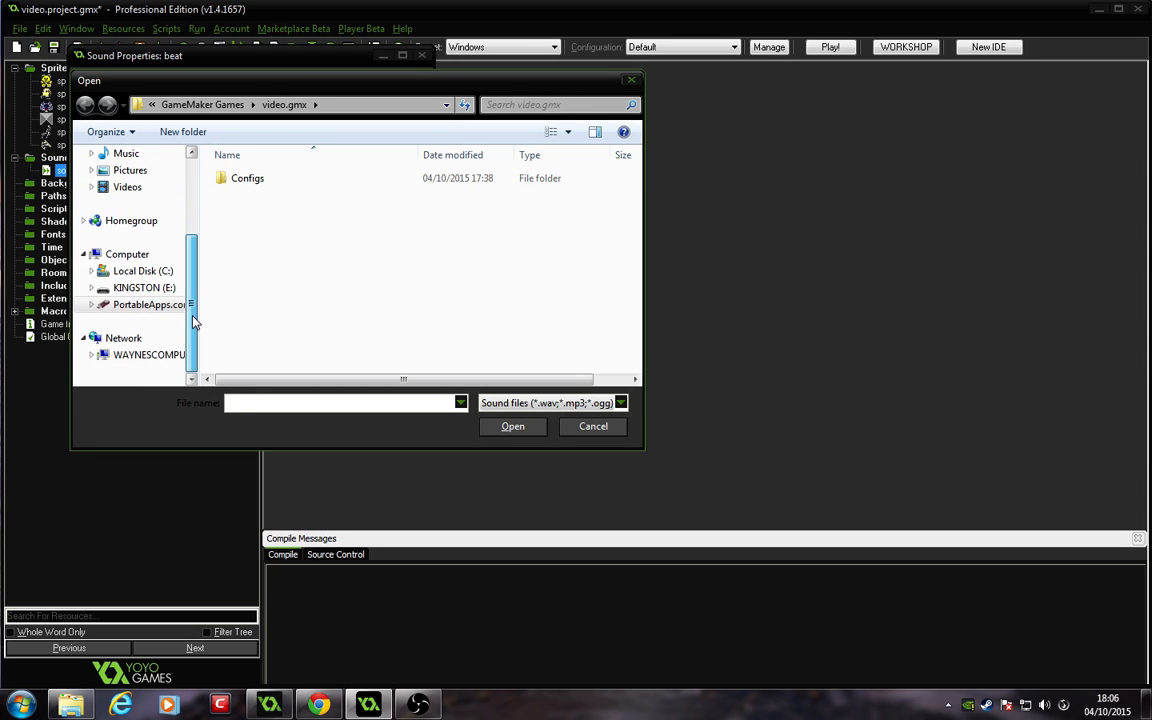
pyautogui.scroll(3, 190, 260)
pyautogui.click(122, 177)
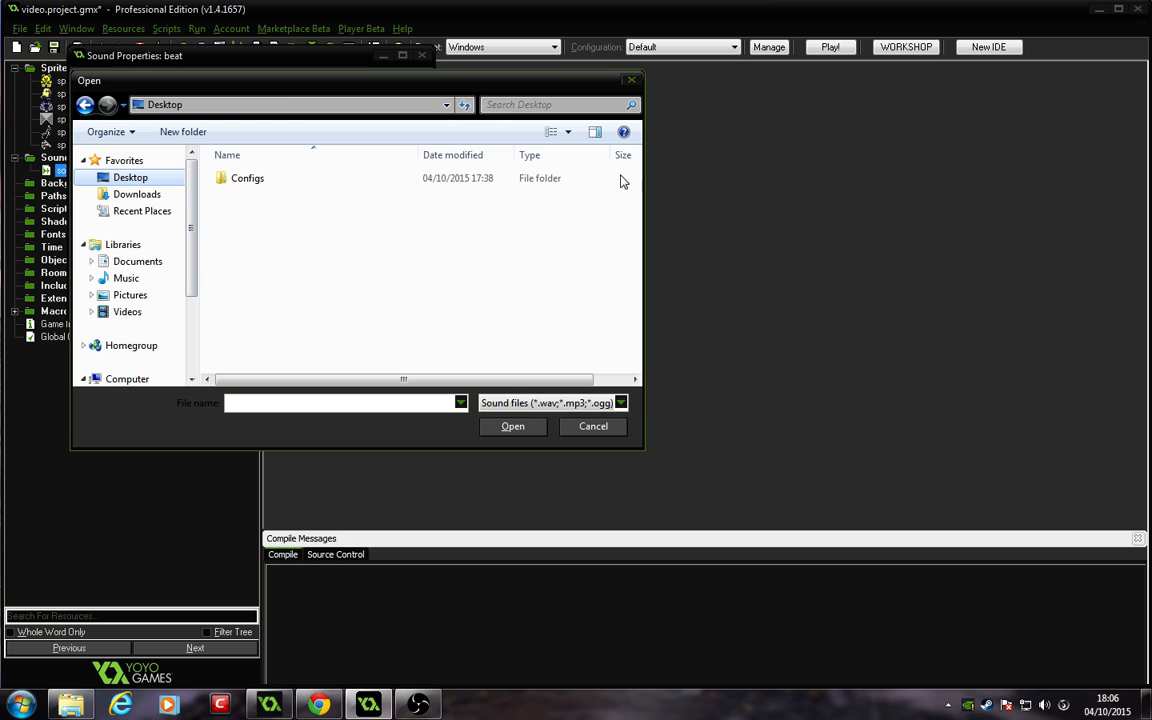
pyautogui.click(115, 177)
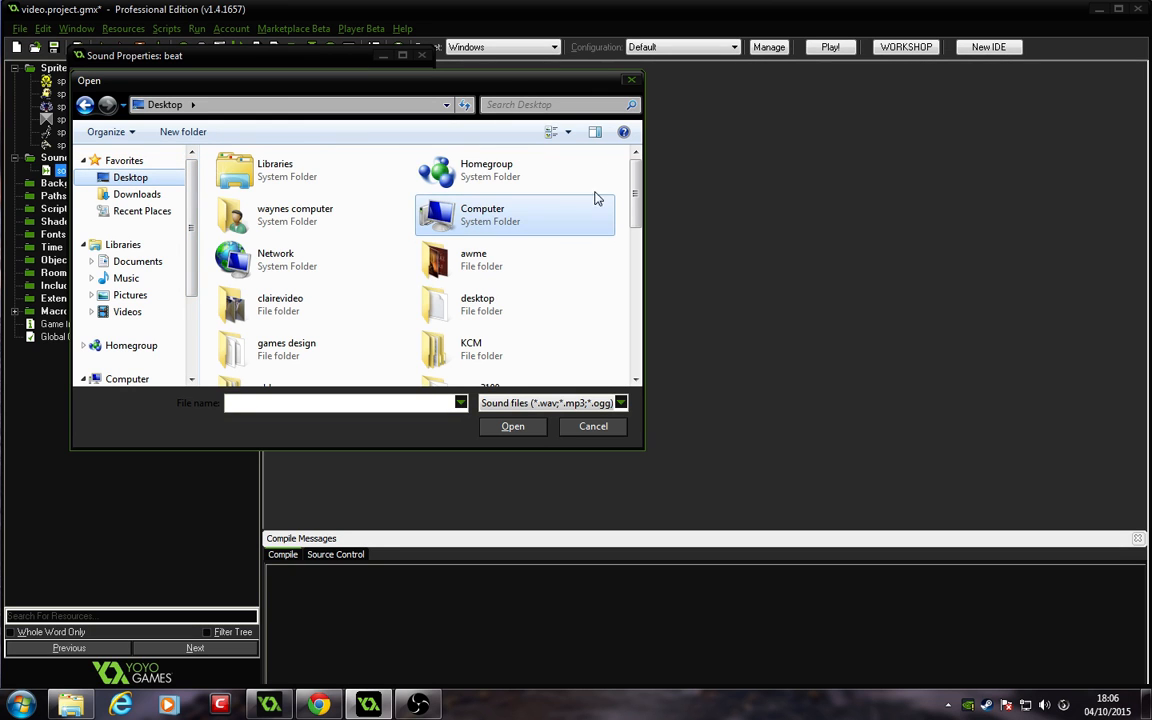
pyautogui.moveTo(635, 193); pyautogui.dragTo(632, 255)
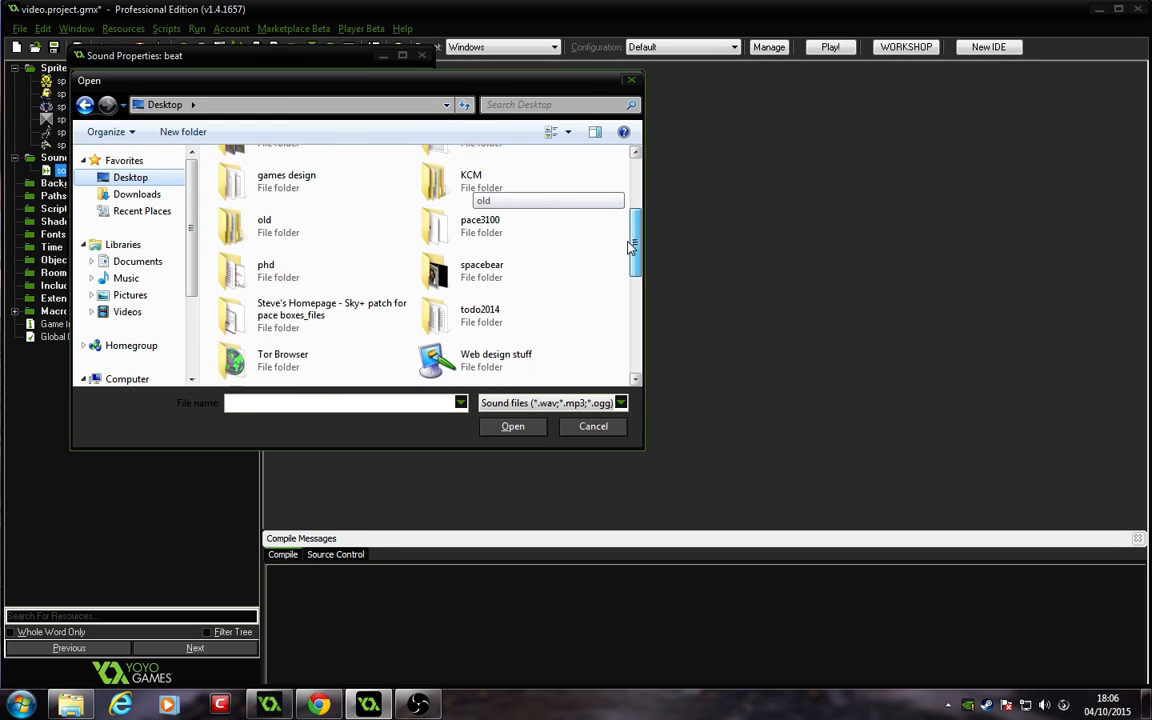
pyautogui.doubleClick(485, 196)
pyautogui.click(250, 178)
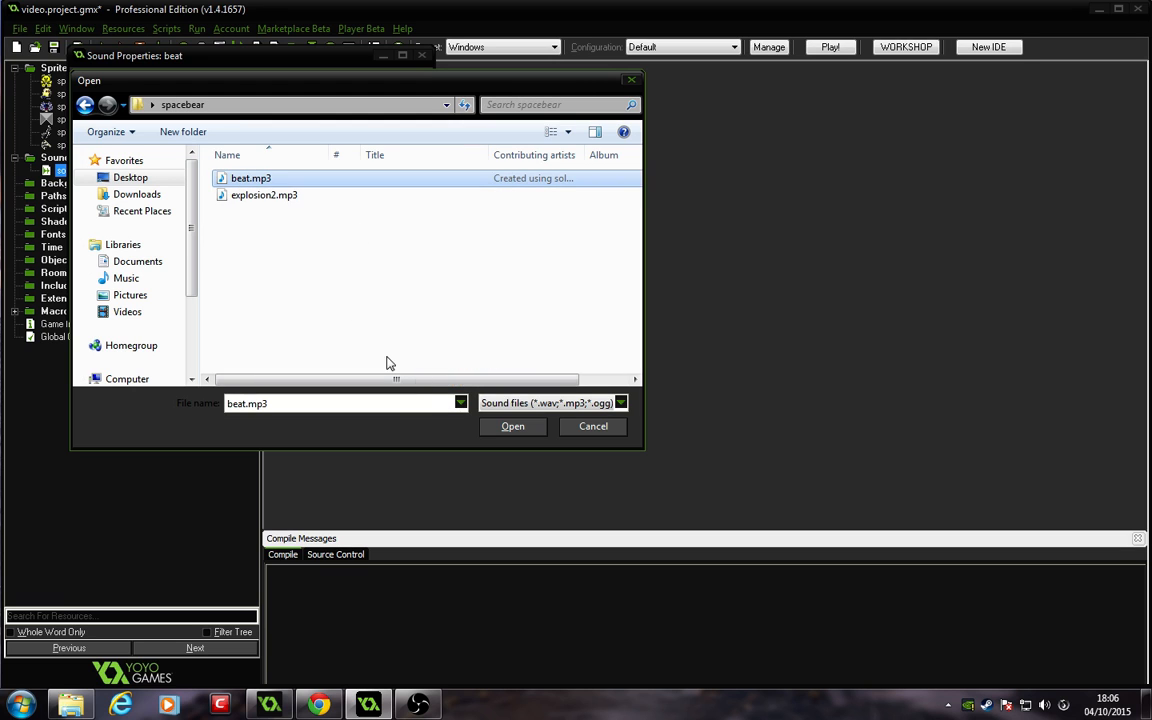
pyautogui.click(512, 426)
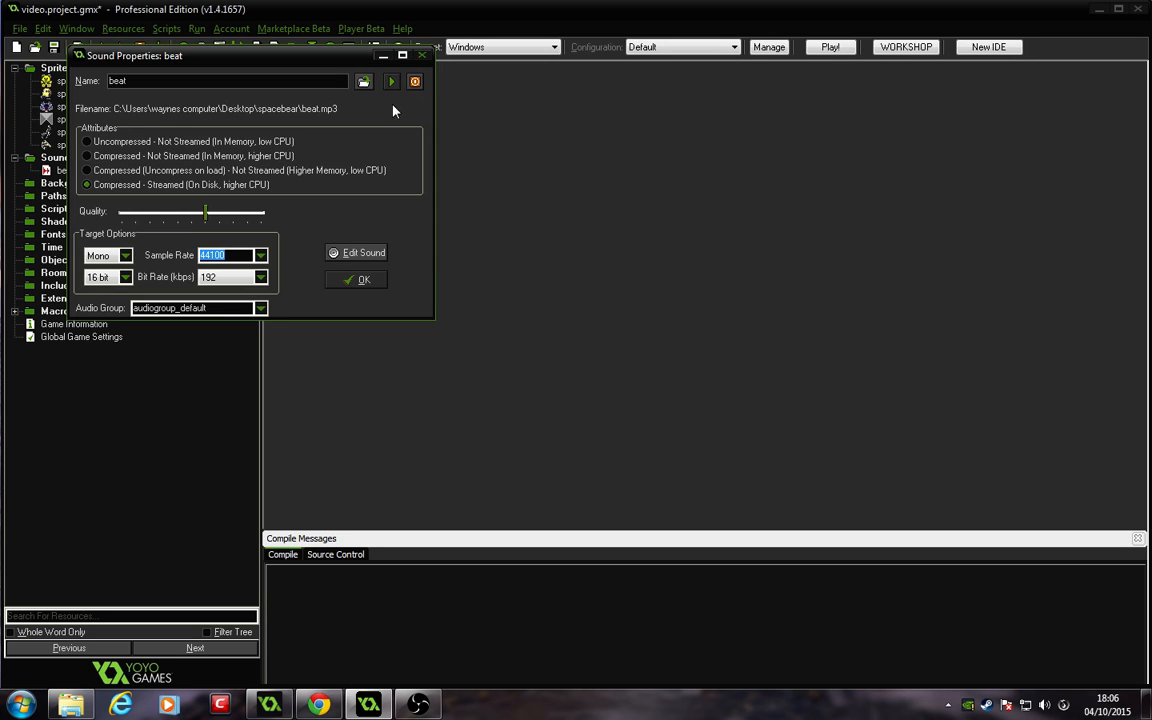
pyautogui.click(356, 282)
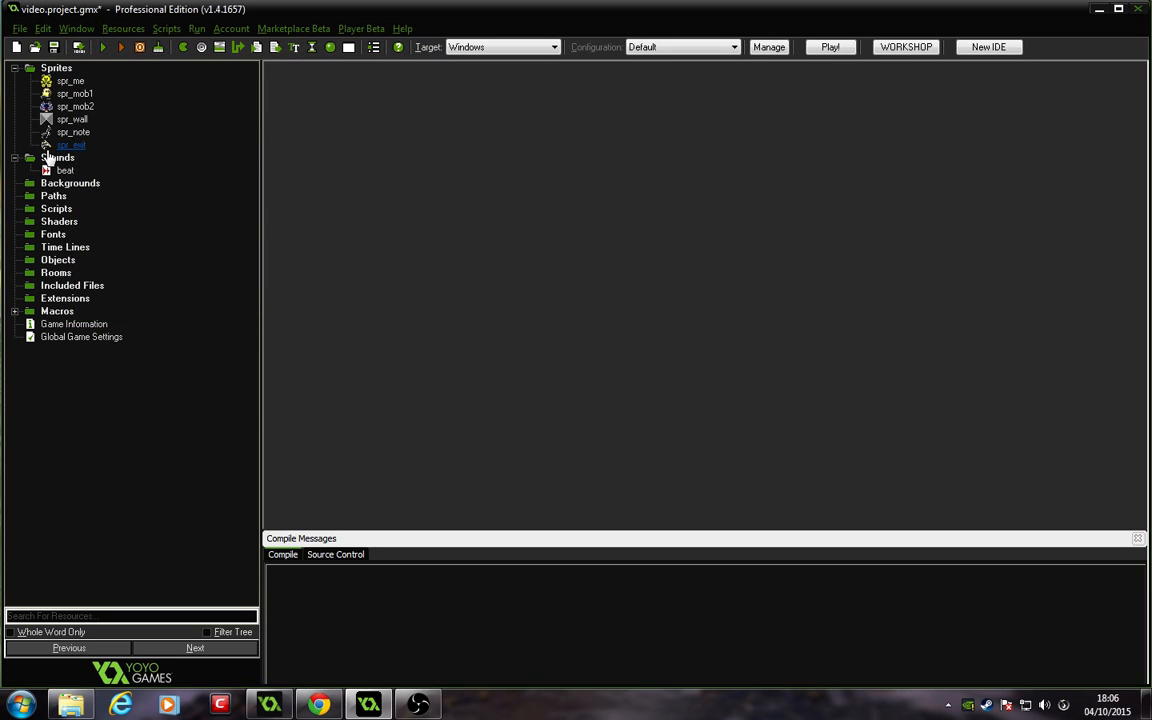
# Step: Create another sound and name it explosion
pyautogui.rightClick(47, 146)
pyautogui.click(180, 115)
pyautogui.rightClick(56, 156)
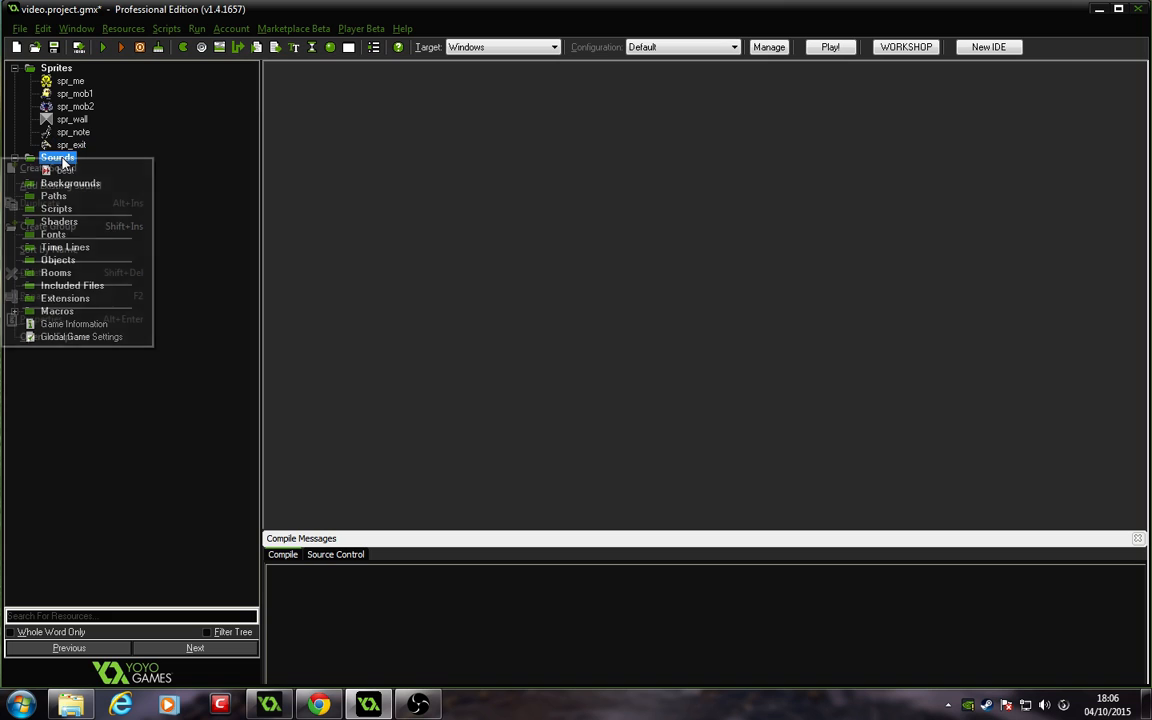
pyautogui.click(25, 169)
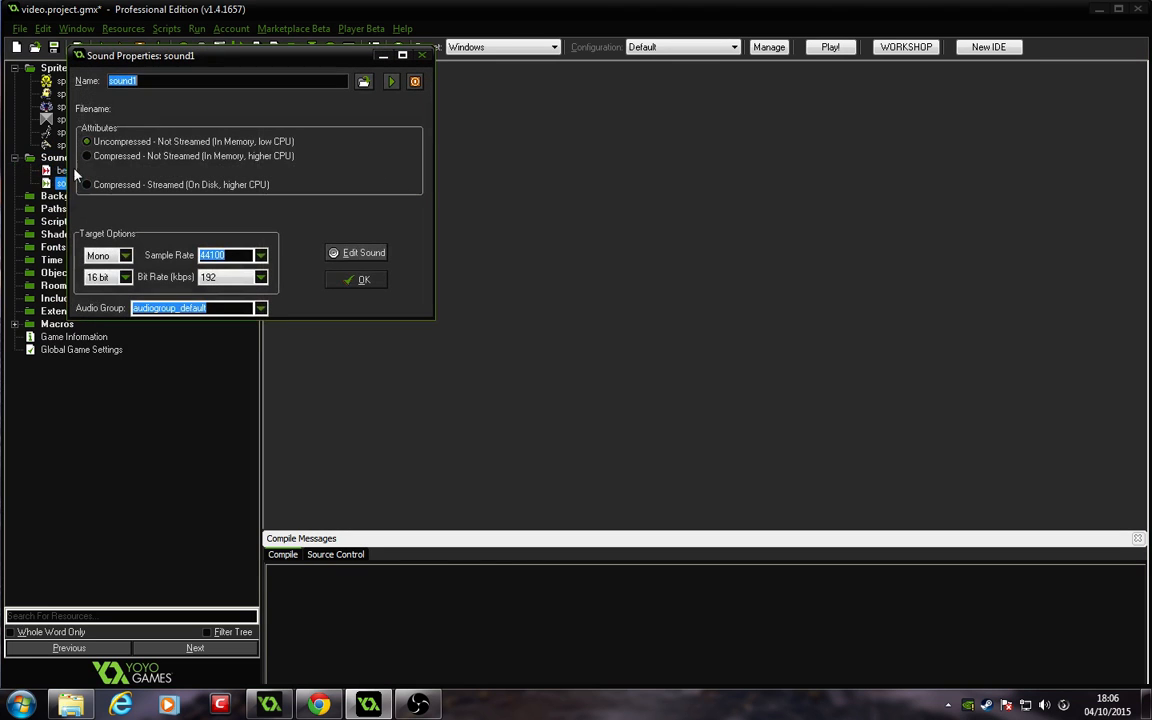
pyautogui.write('explo')
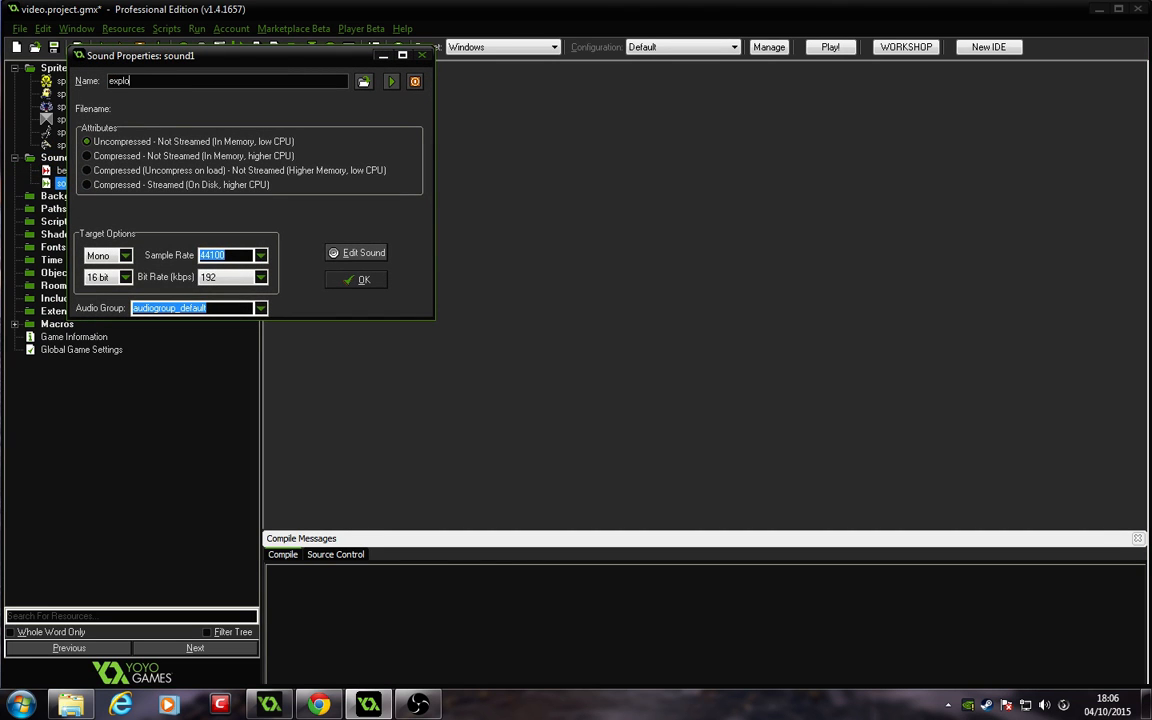
pyautogui.write('sion')
# Step: Load explosion2.mp3 into the explosion sound and confirm
pyautogui.click(362, 82)
pyautogui.click(280, 196)
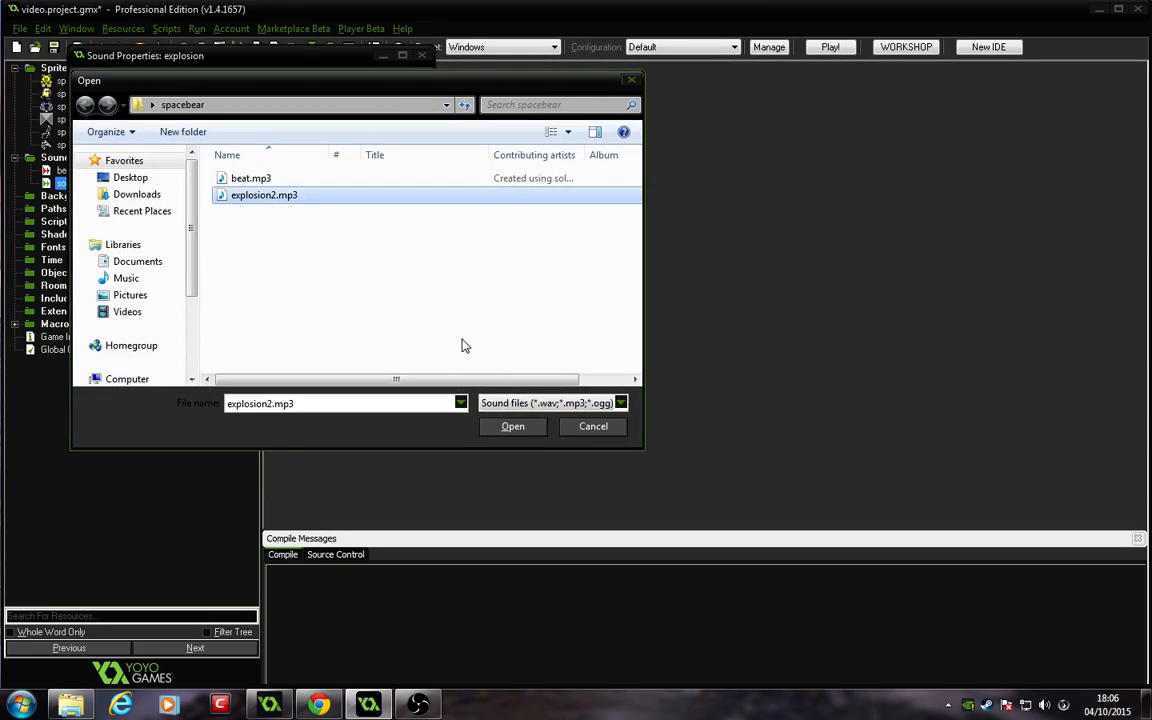
pyautogui.click(512, 427)
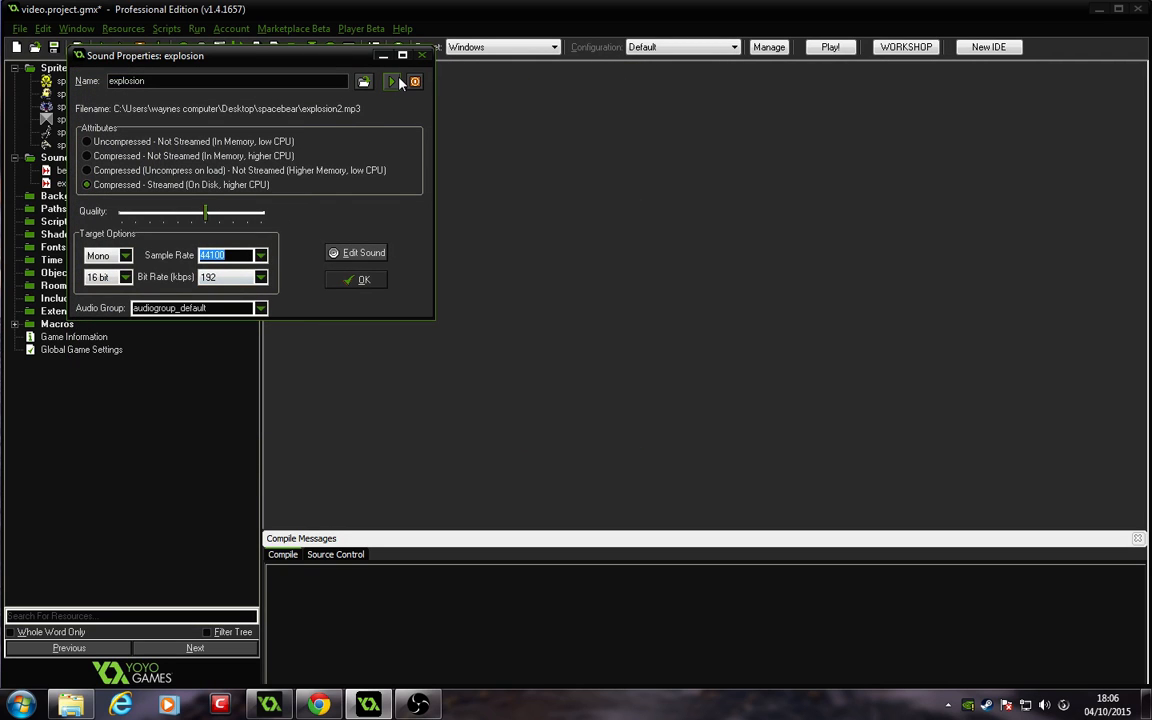
pyautogui.click(361, 279)
# Step: Create a new background loaded from background1.png and confirm it
pyautogui.rightClick(62, 196)
pyautogui.click(58, 202)
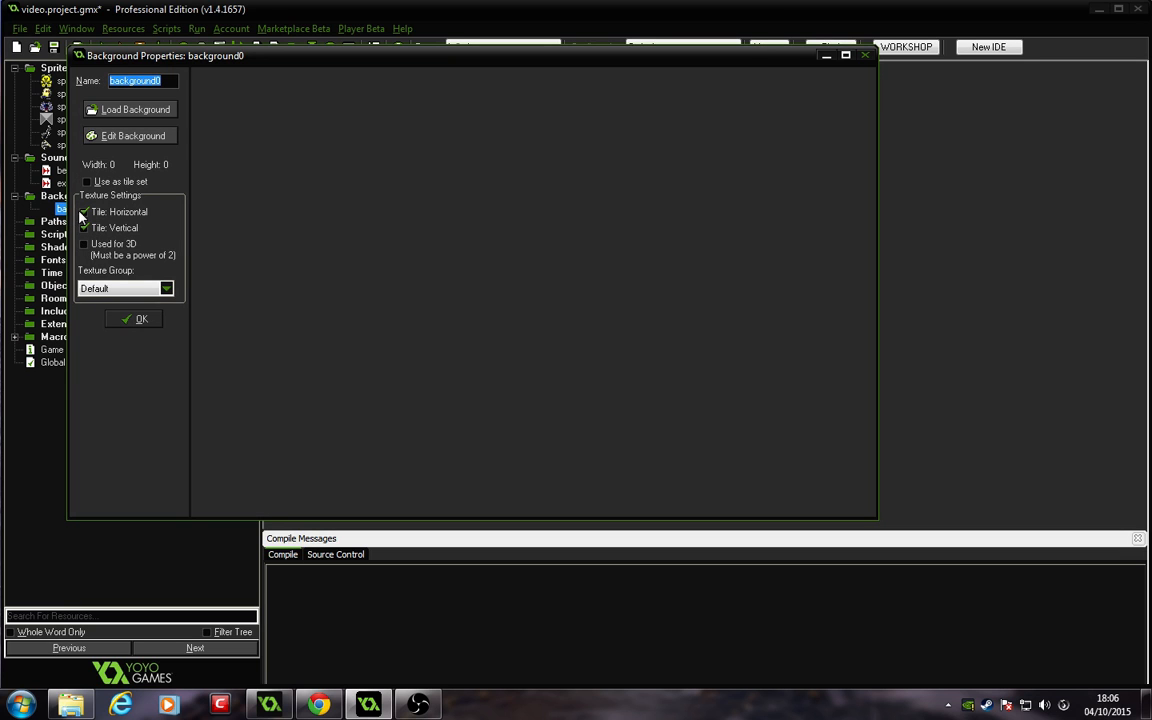
pyautogui.click(136, 110)
pyautogui.click(406, 232)
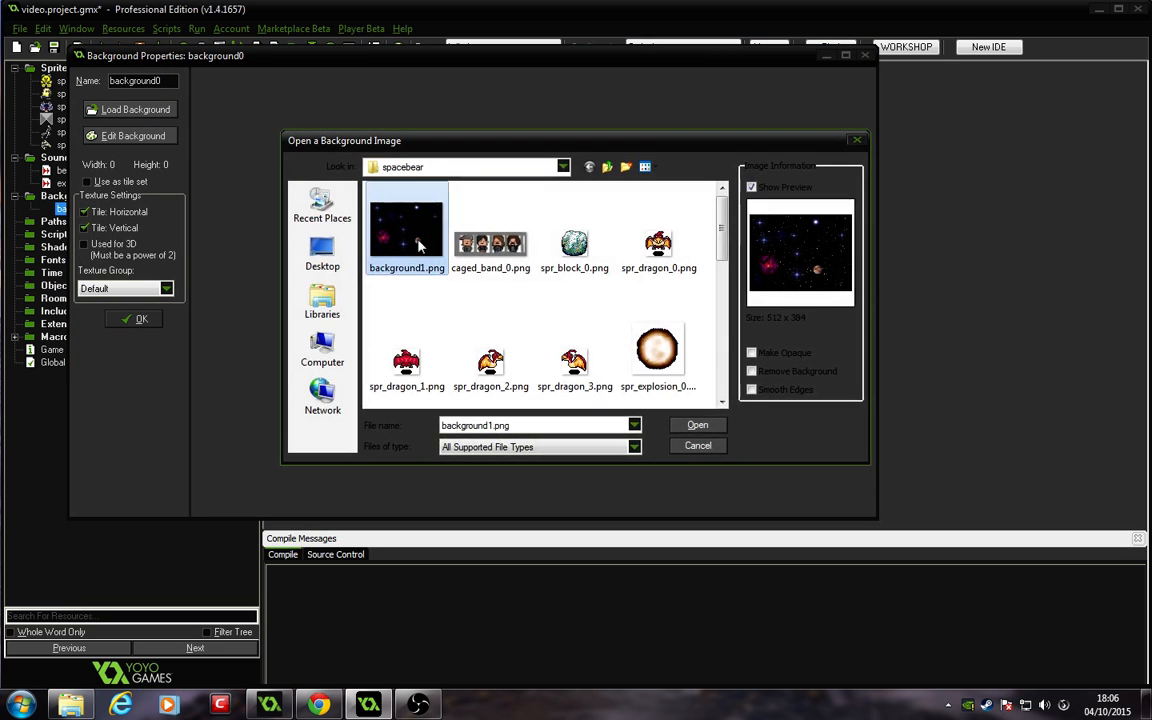
pyautogui.click(720, 425)
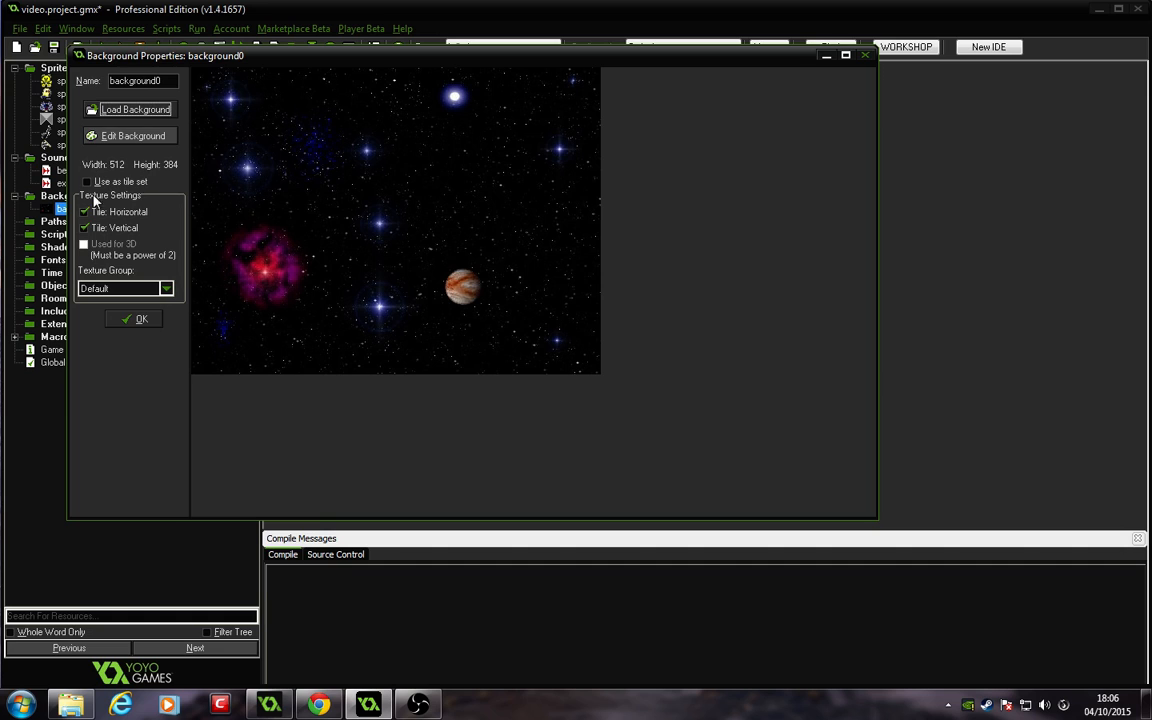
pyautogui.click(142, 319)
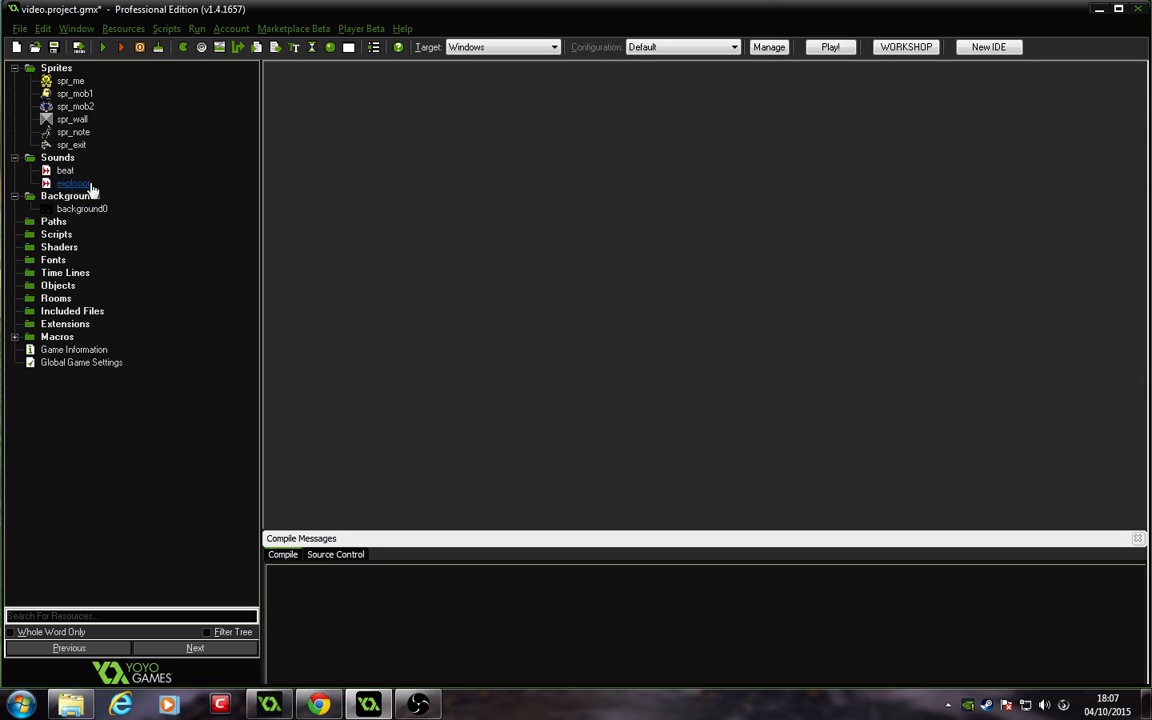
# Step: Create a new object named obj_me and assign it the spr_me sprite
pyautogui.click(73, 132)
pyautogui.click(70, 81)
pyautogui.rightClick(58, 286)
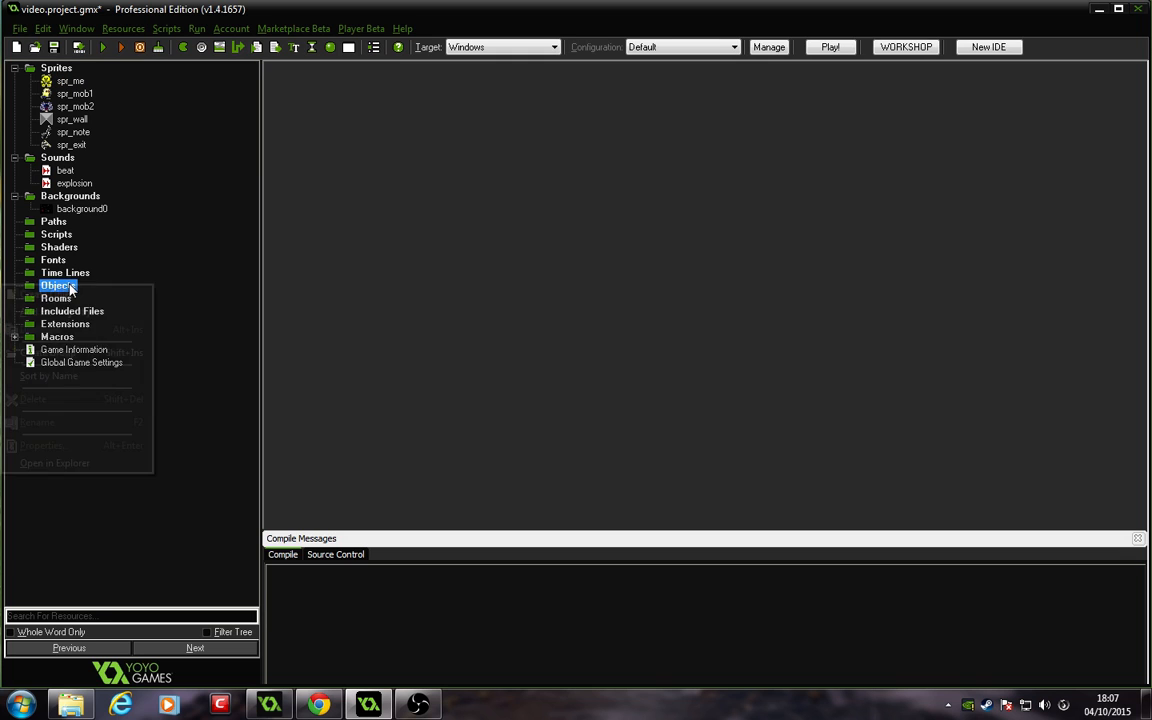
pyautogui.click(45, 294)
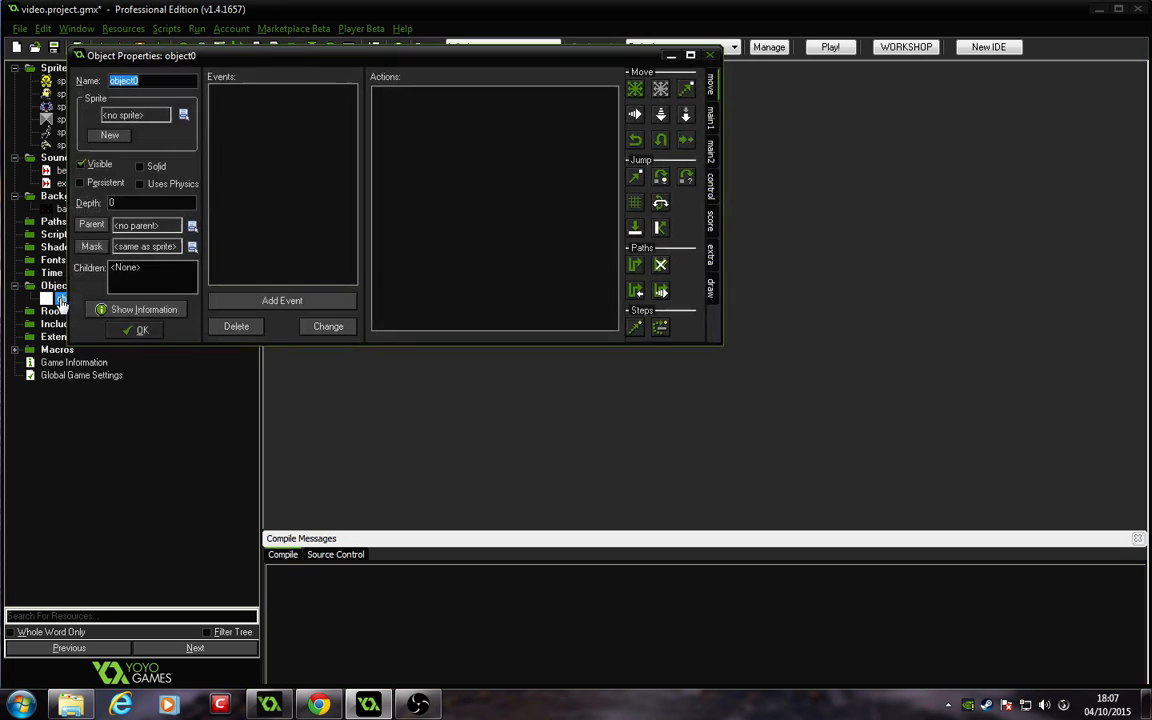
pyautogui.click(314, 94)
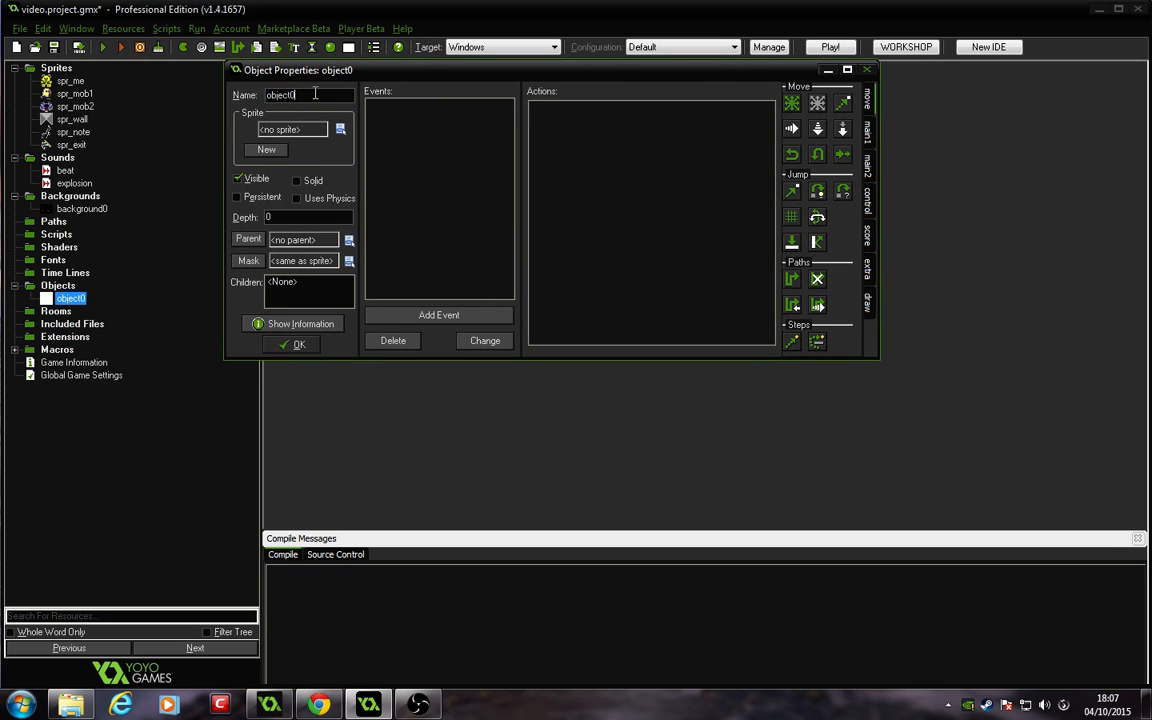
pyautogui.press('BackSpace')
pyautogui.press('BackSpace')
pyautogui.press('BackSpace')
pyautogui.write('j_me')
pyautogui.click(343, 133)
pyautogui.click(385, 157)
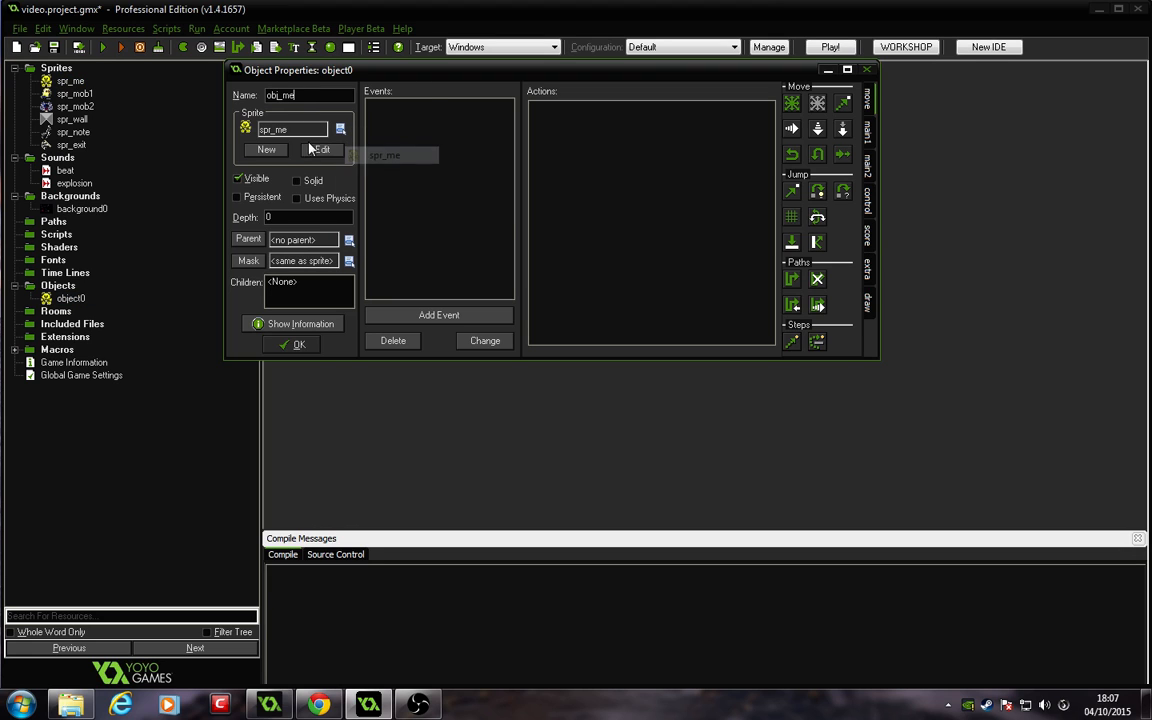
# Step: Mark obj_me as solid and confirm its properties
pyautogui.click(300, 182)
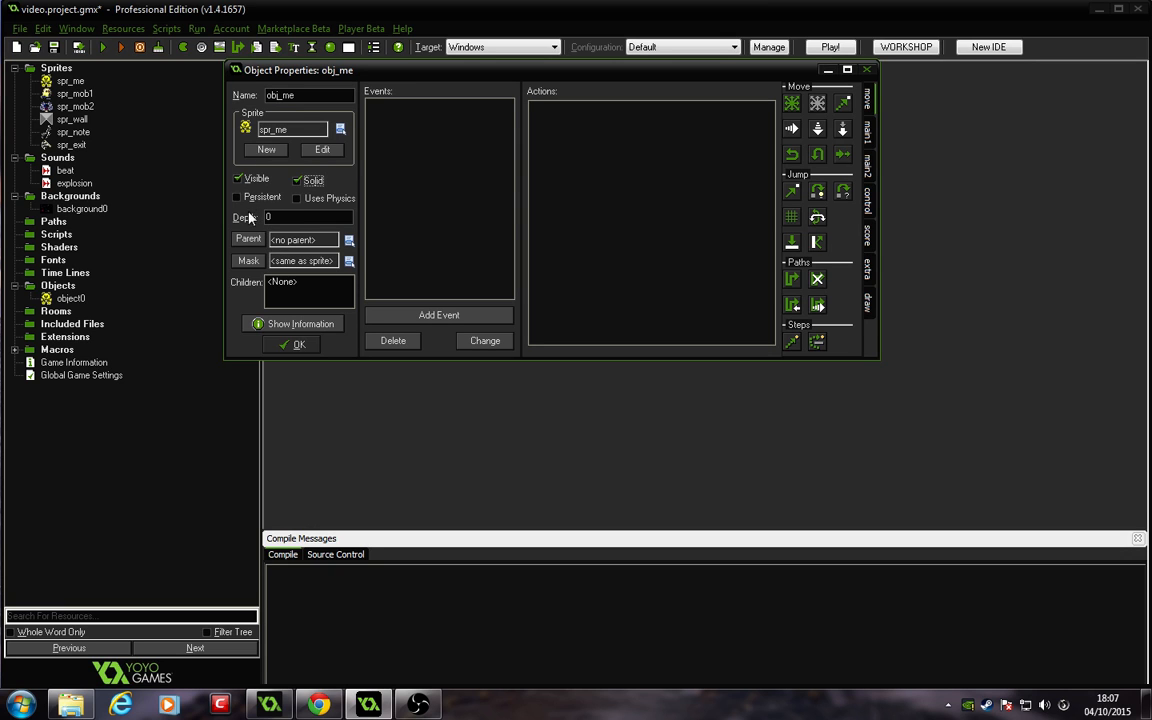
pyautogui.click(298, 345)
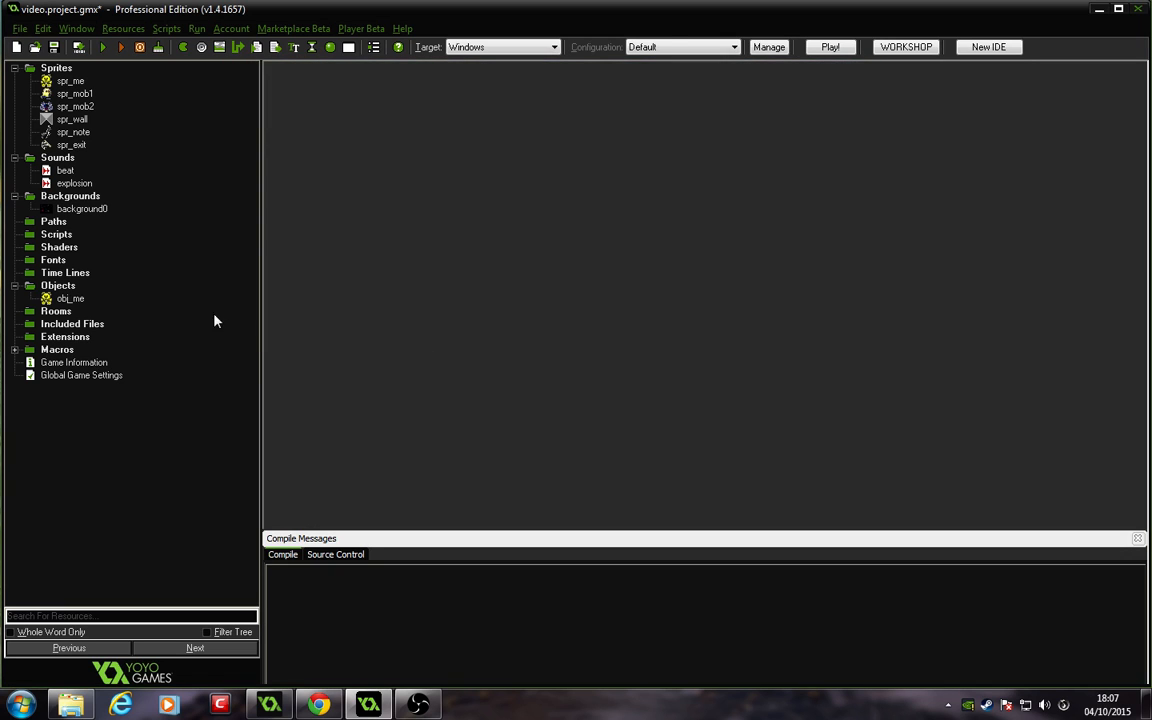
# Step: Create an object named obj_mob1 using the spr_mob1 sprite, mark it solid and confirm
pyautogui.rightClick(56, 291)
pyautogui.click(44, 300)
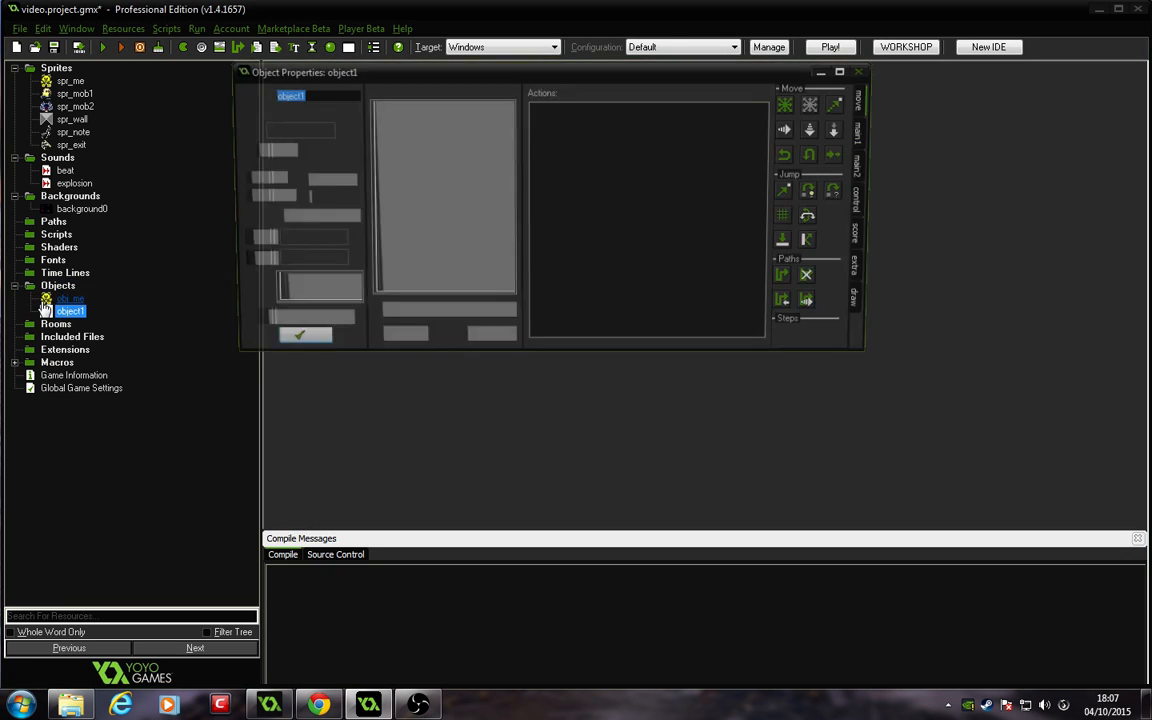
pyautogui.click(320, 96)
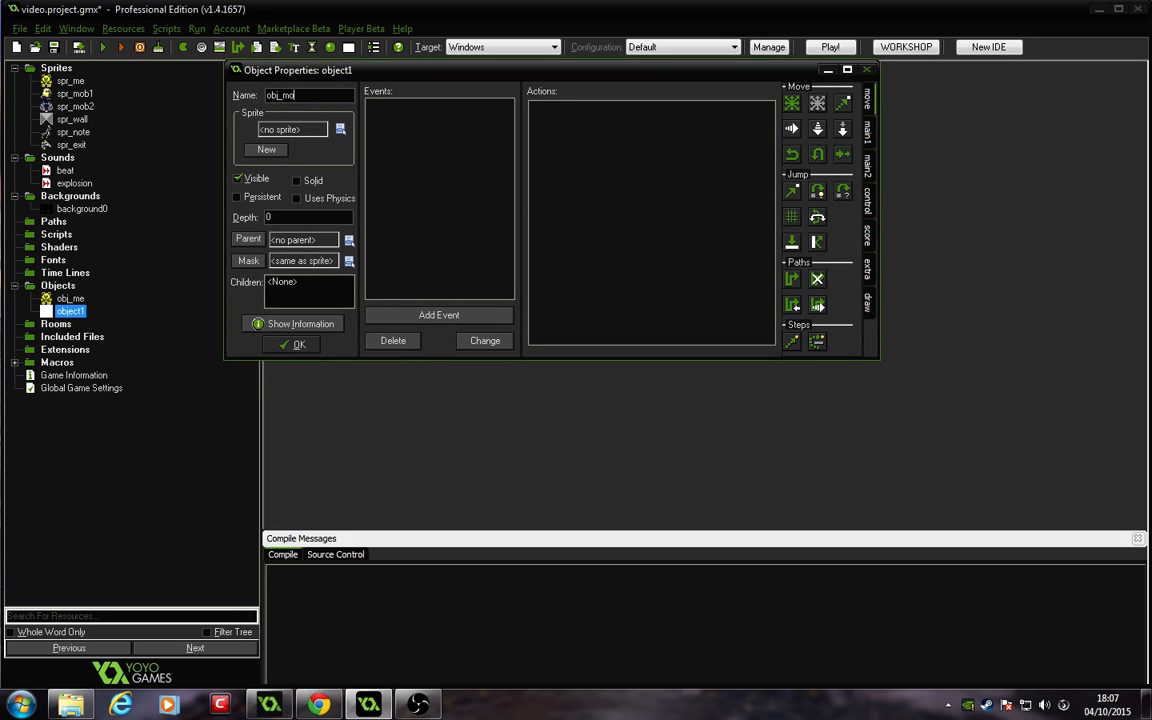
pyautogui.click(340, 129)
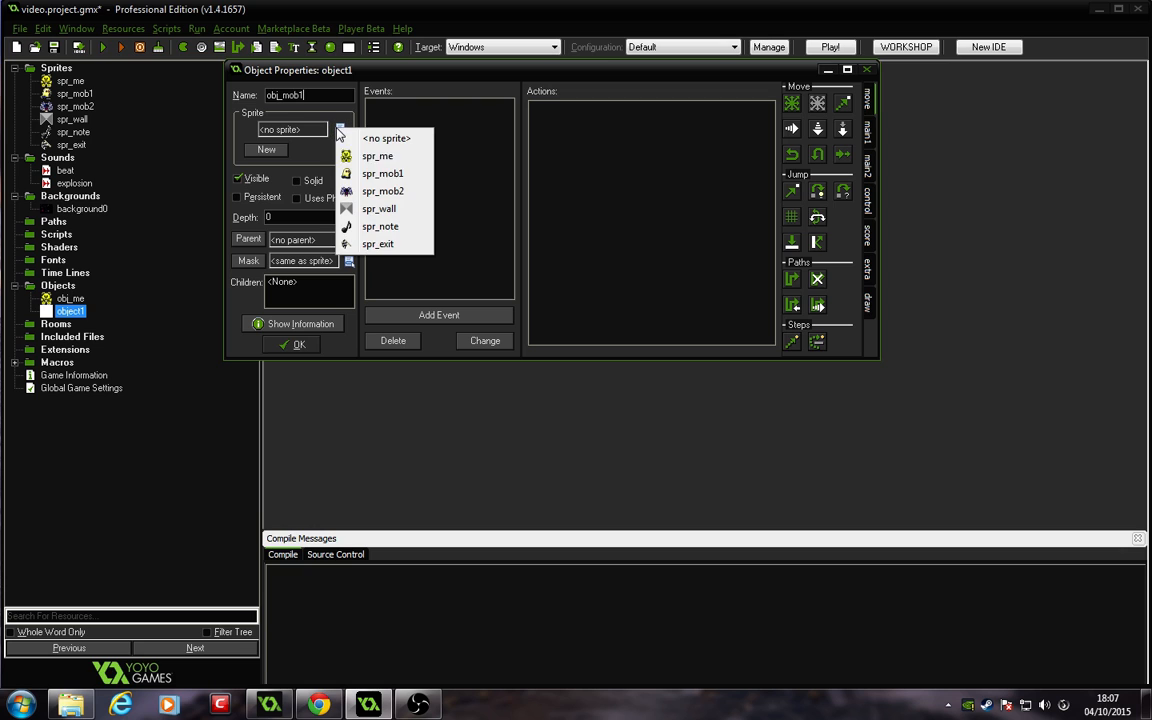
pyautogui.click(334, 173)
pyautogui.click(298, 180)
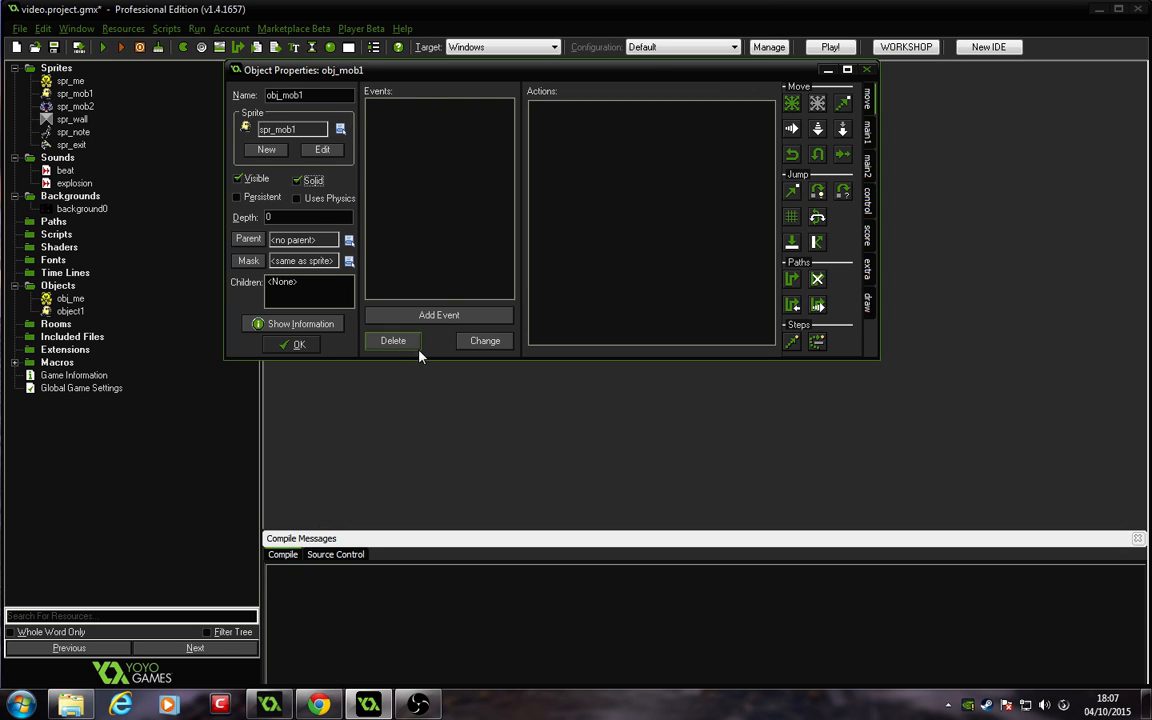
pyautogui.click(282, 341)
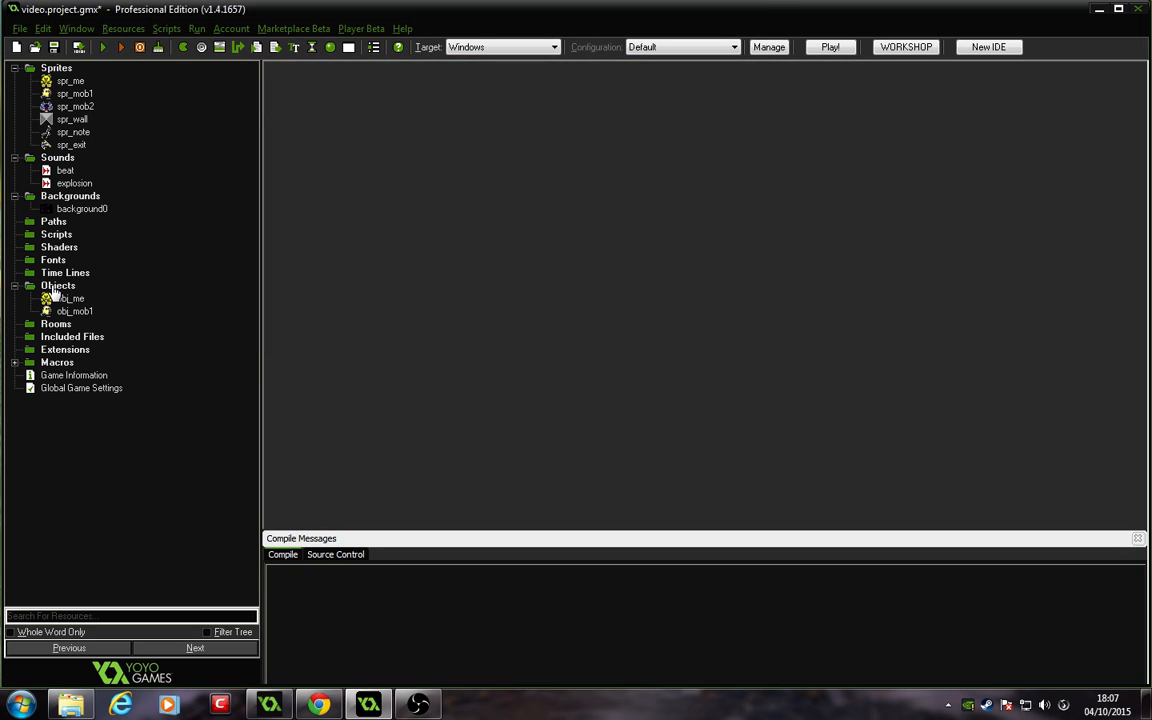
# Step: Create an object named obj_mob2 using the spr_mob2 sprite, mark it solid and confirm
pyautogui.rightClick(44, 287)
pyautogui.click(48, 296)
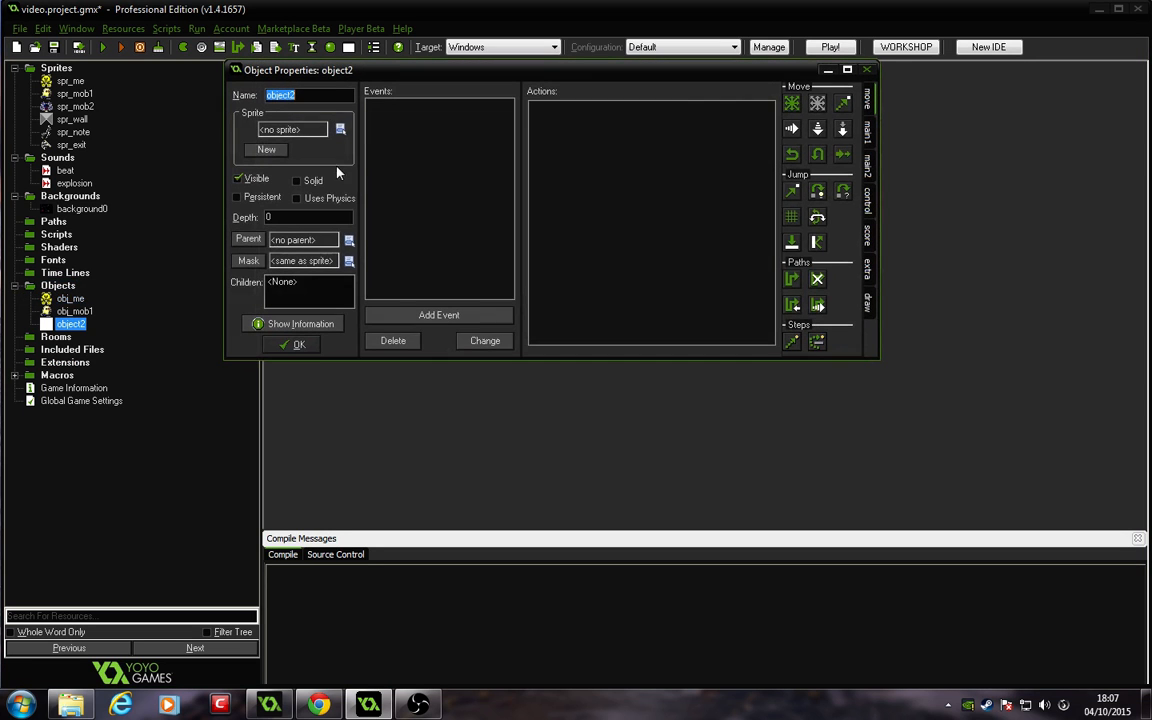
pyautogui.write('object')
pyautogui.click(340, 129)
pyautogui.click(412, 192)
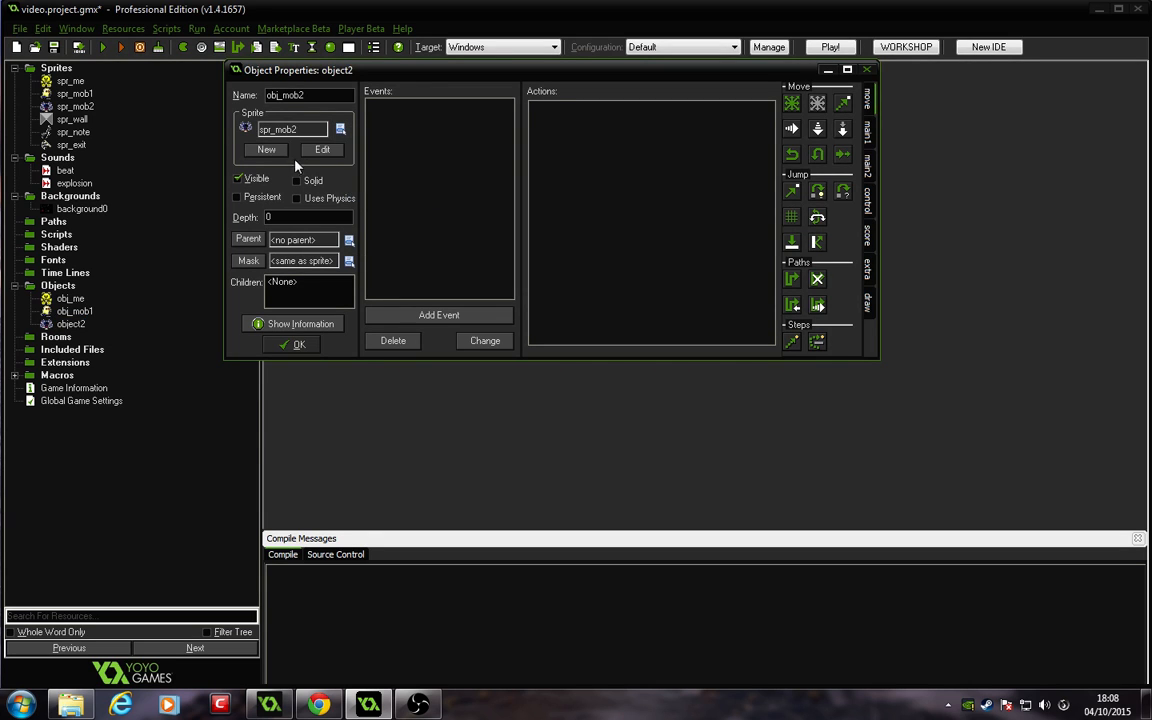
pyautogui.click(298, 180)
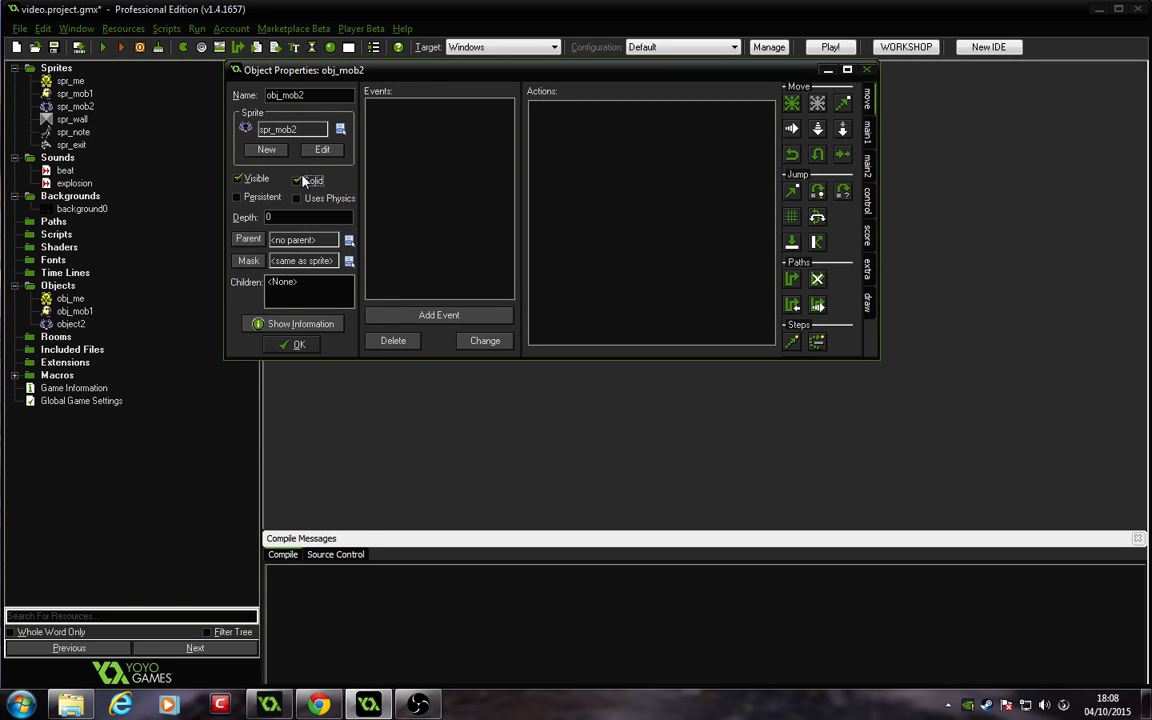
pyautogui.click(298, 346)
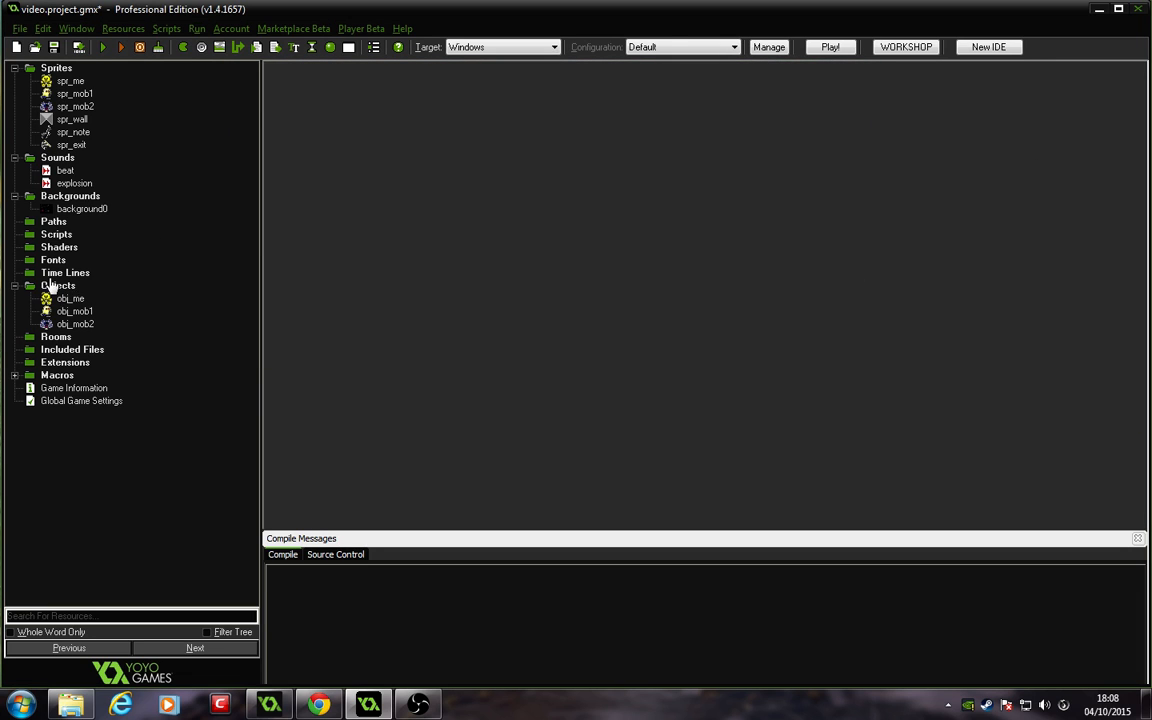
# Step: Create an object named obj_wall using the spr_wall sprite and confirm
pyautogui.rightClick(52, 274)
pyautogui.press('Escape')
pyautogui.rightClick(55, 285)
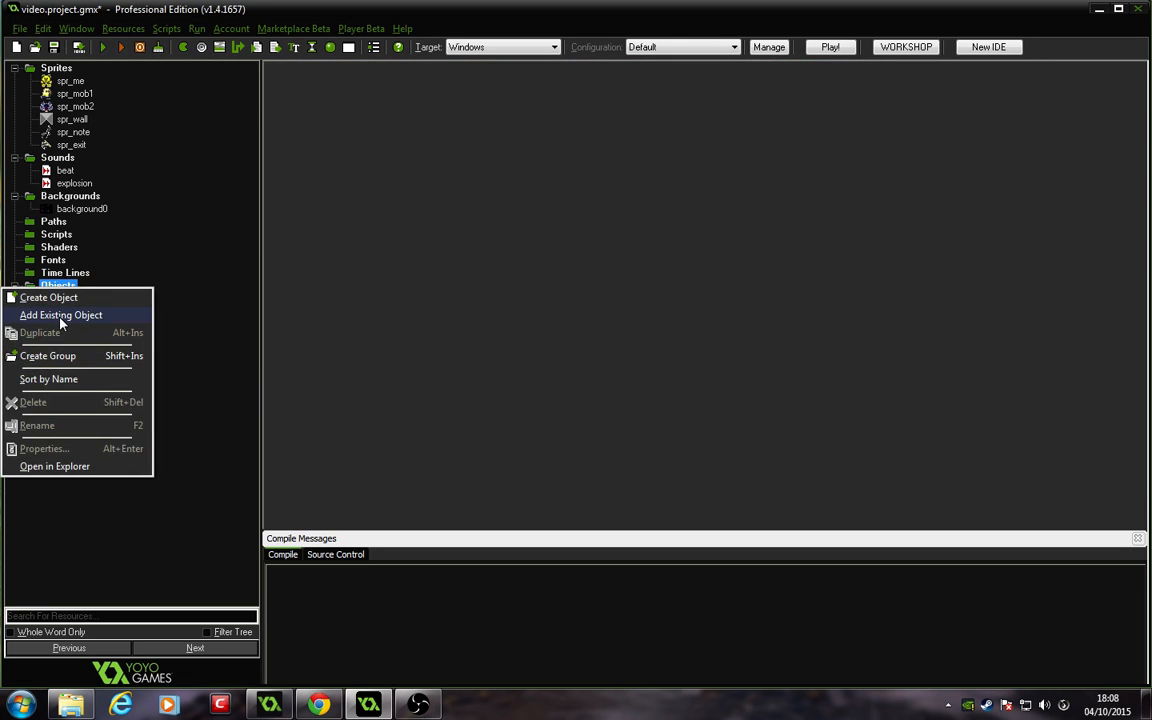
pyautogui.click(50, 298)
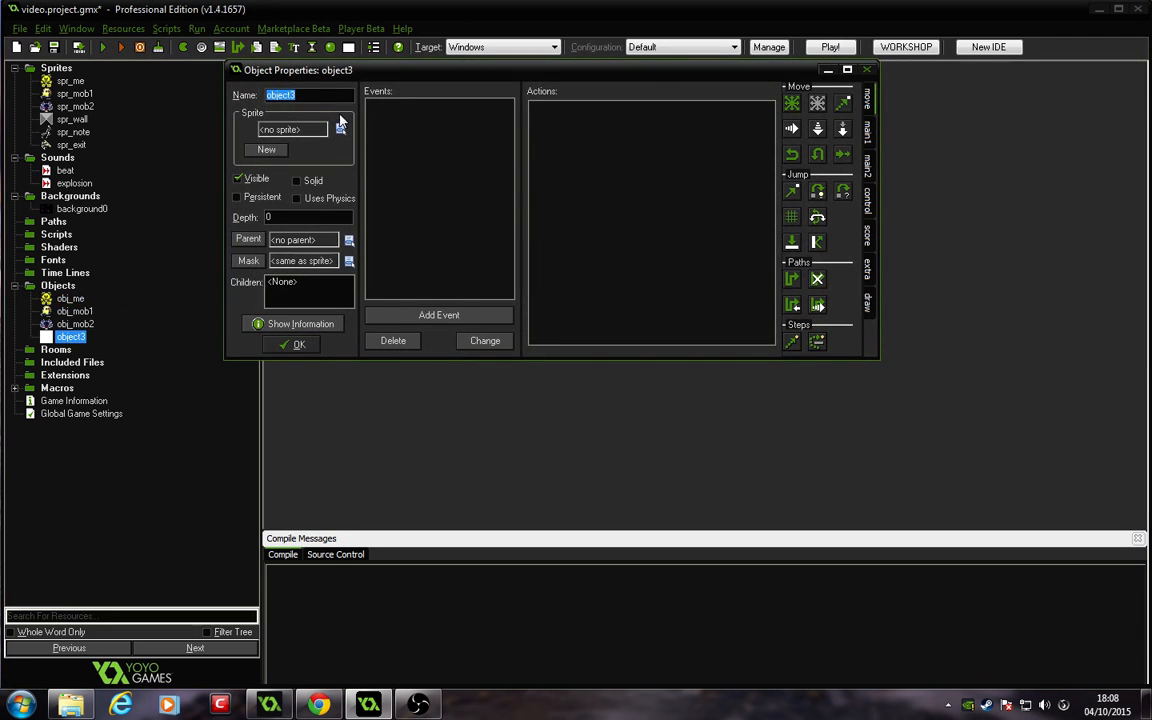
pyautogui.click(330, 97)
pyautogui.write('wall')
pyautogui.click(340, 129)
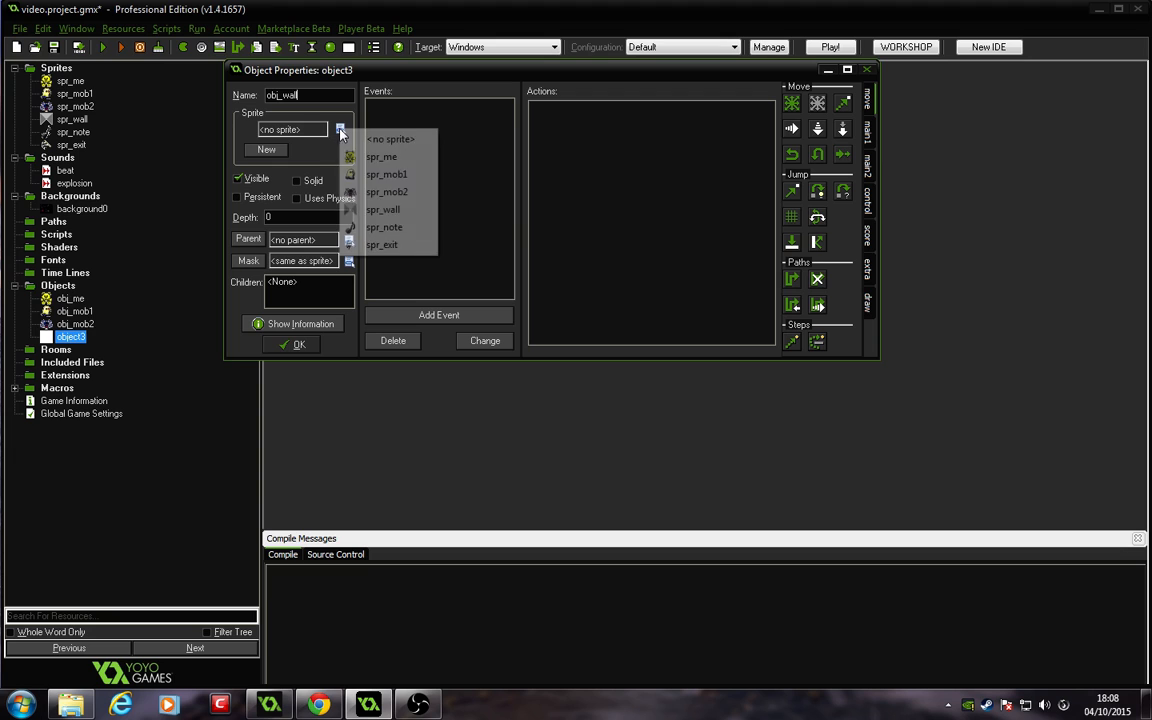
pyautogui.click(340, 191)
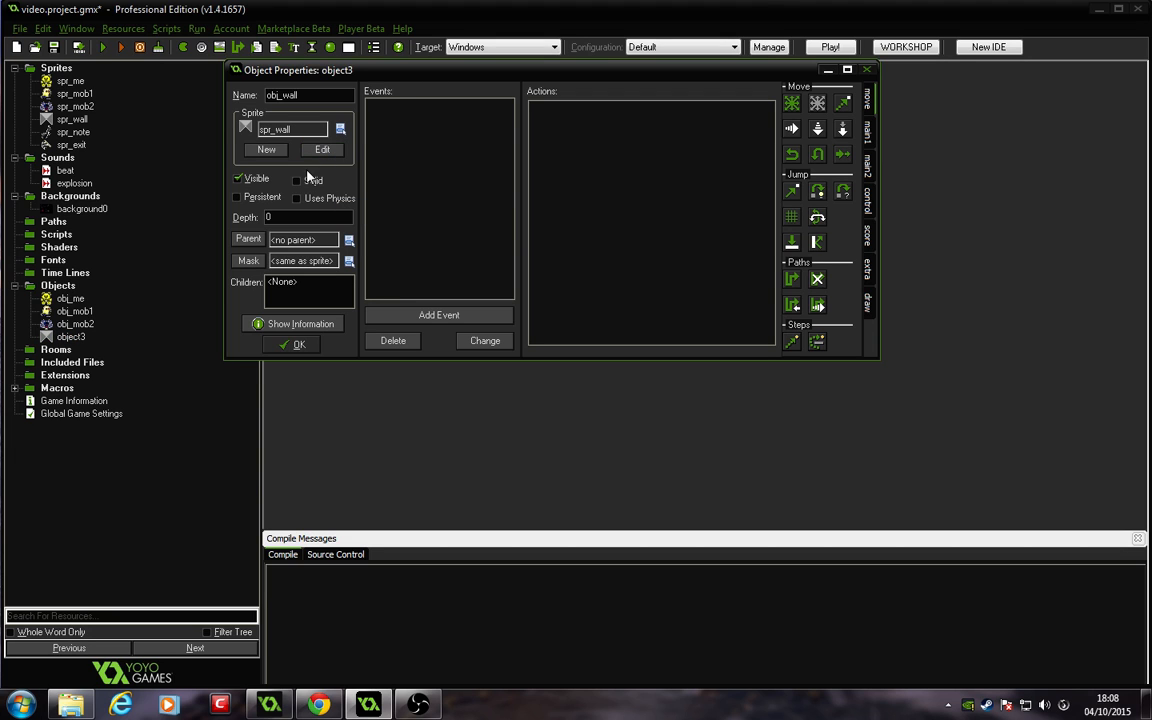
pyautogui.click(292, 347)
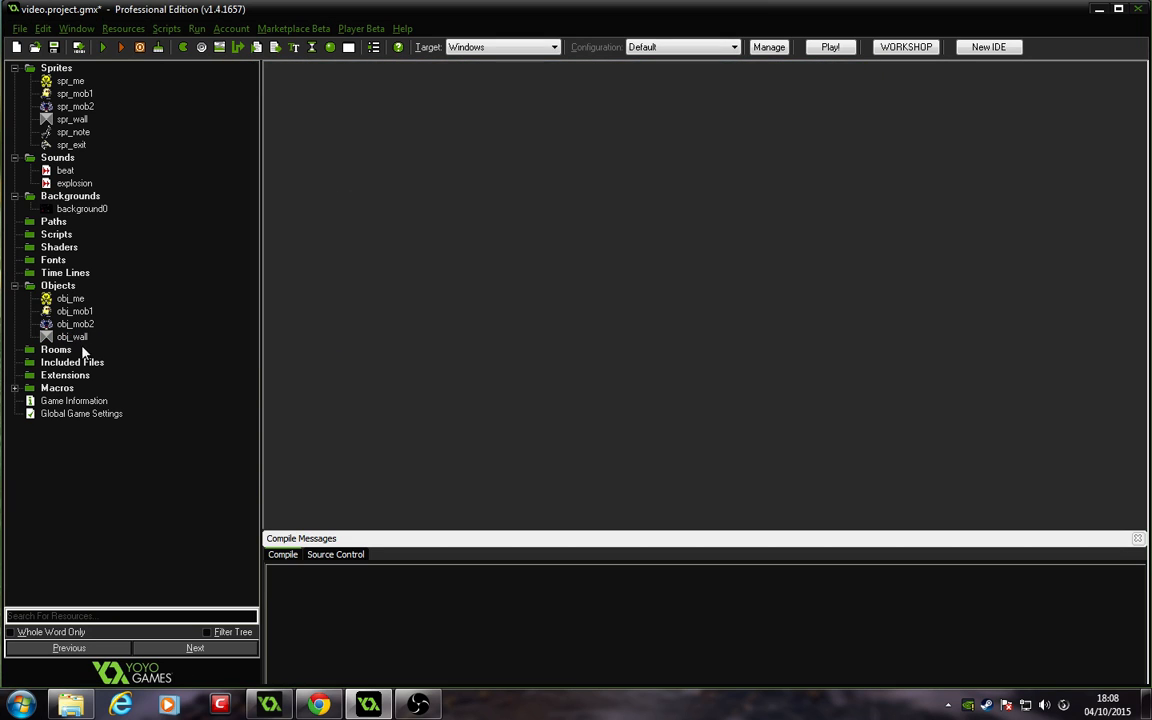
# Step: Create an object named obj_note using the spr_note sprite, mark it solid and confirm
pyautogui.rightClick(58, 287)
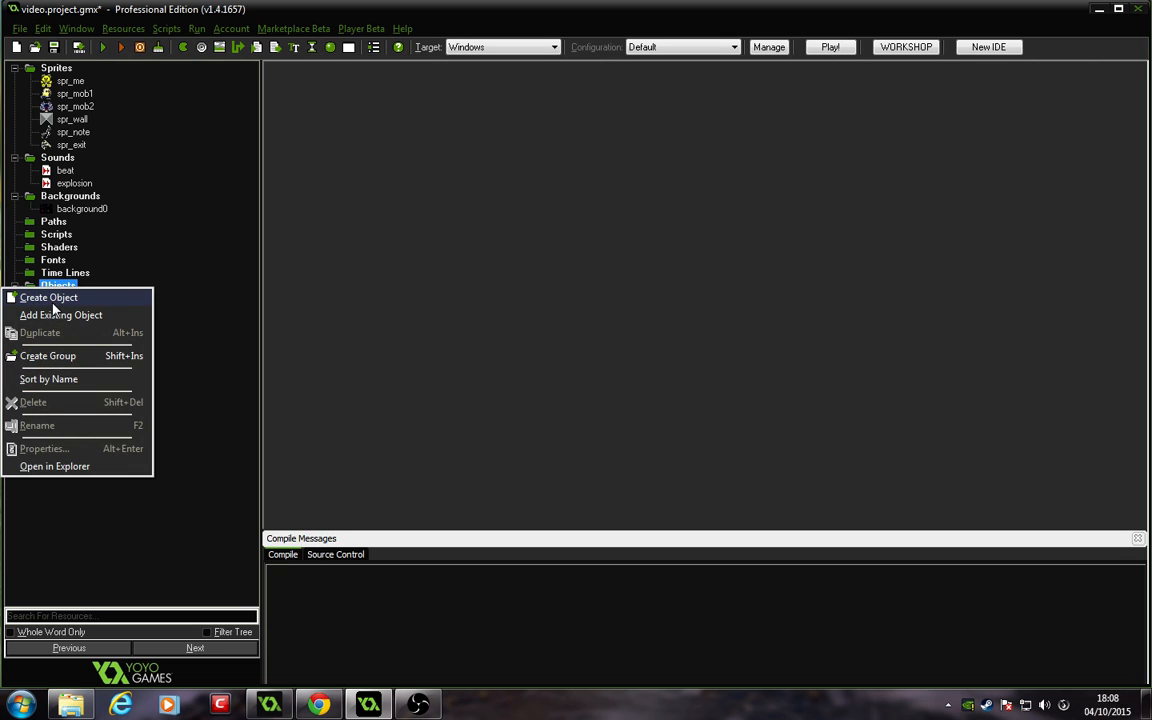
pyautogui.click(50, 299)
pyautogui.click(316, 95)
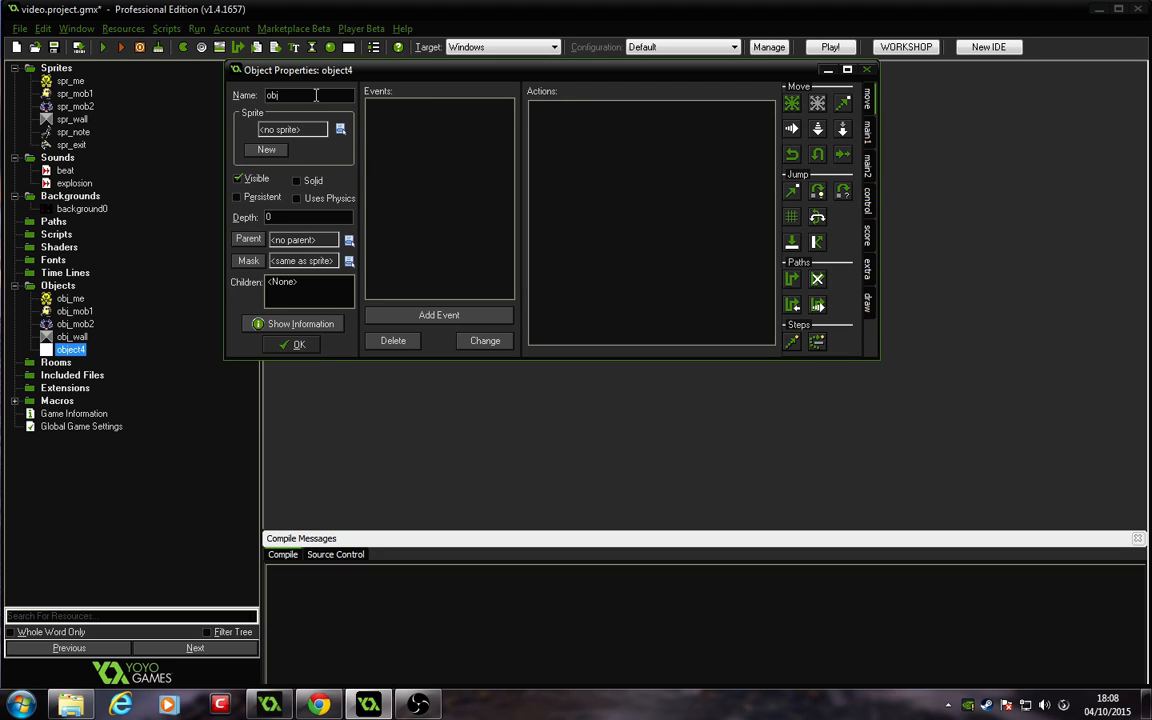
pyautogui.write('j_note')
pyautogui.click(340, 129)
pyautogui.click(350, 207)
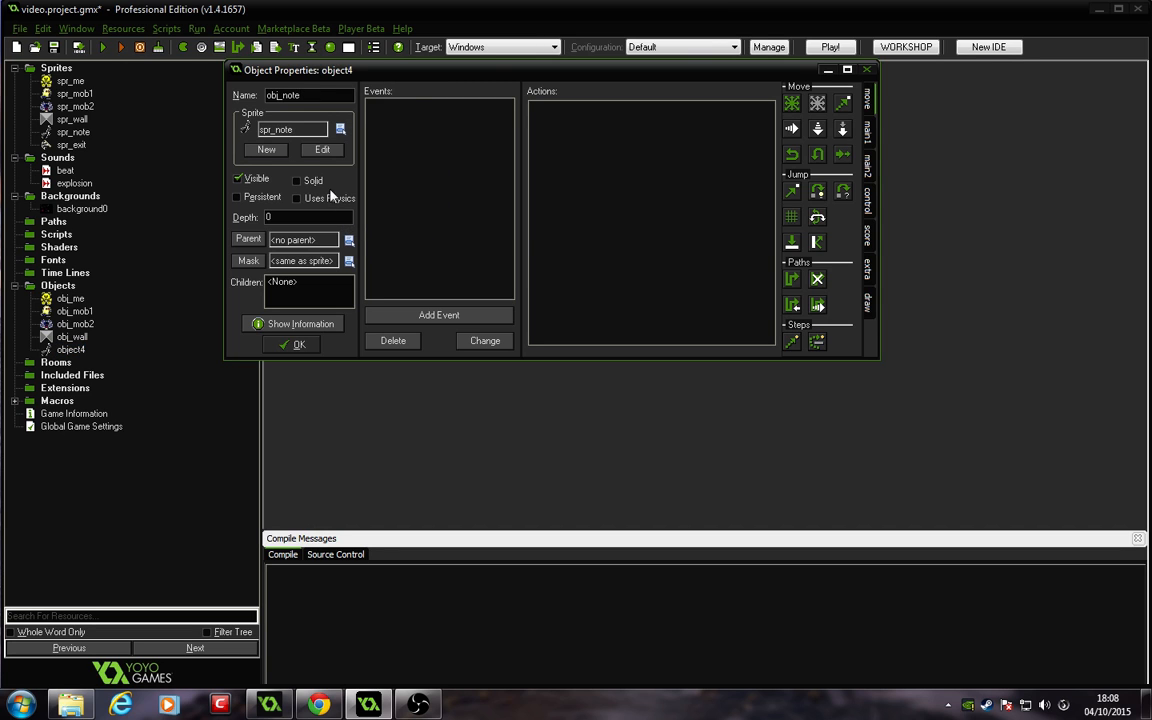
pyautogui.click(299, 181)
pyautogui.click(299, 344)
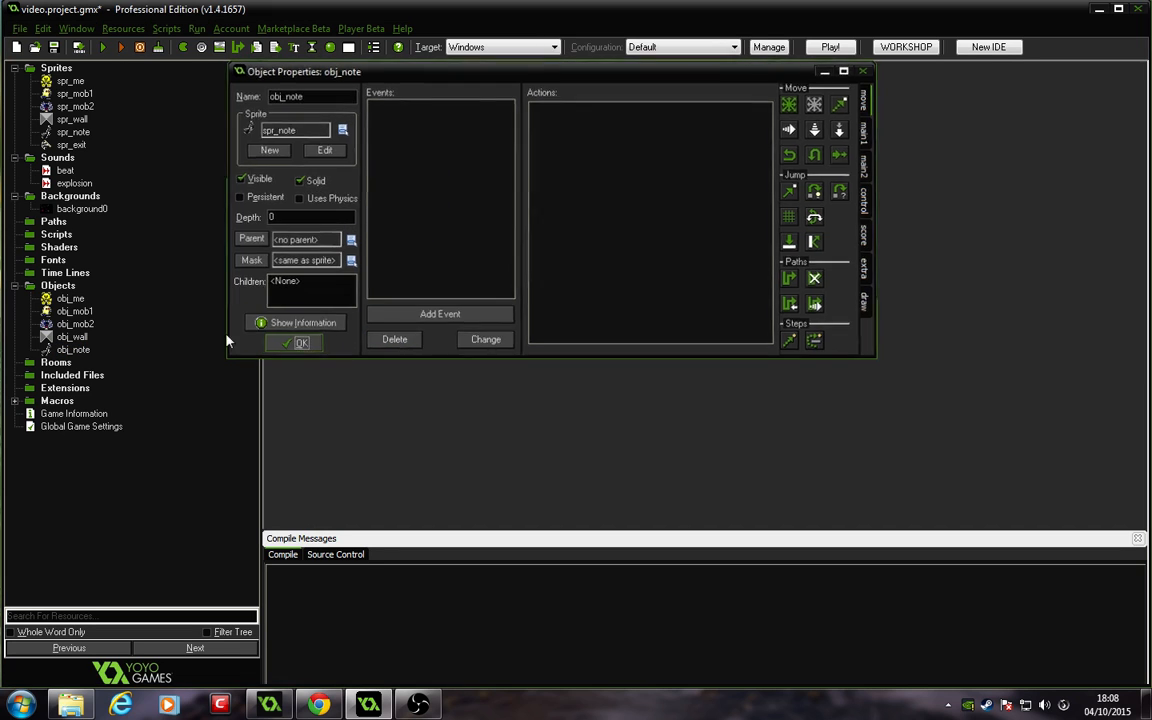
# Step: Create an object named obj_exit using the spr_exit sprite, mark it solid and confirm
pyautogui.rightClick(58, 288)
pyautogui.click(48, 297)
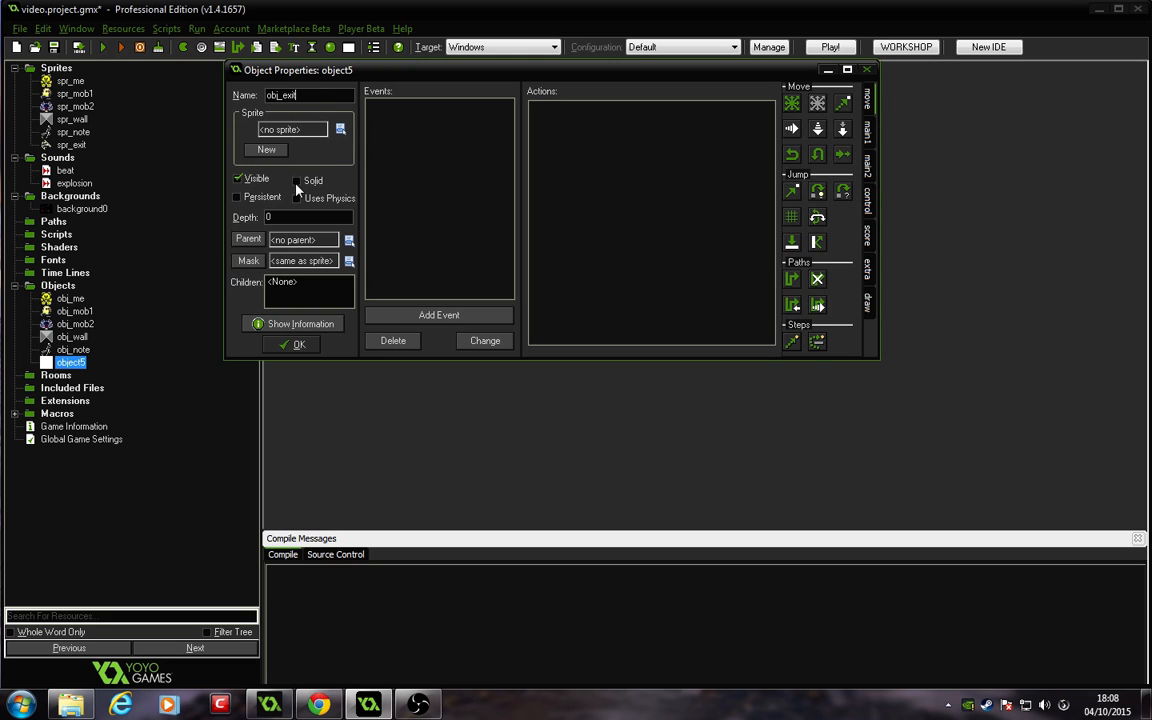
pyautogui.click(340, 129)
pyautogui.click(400, 239)
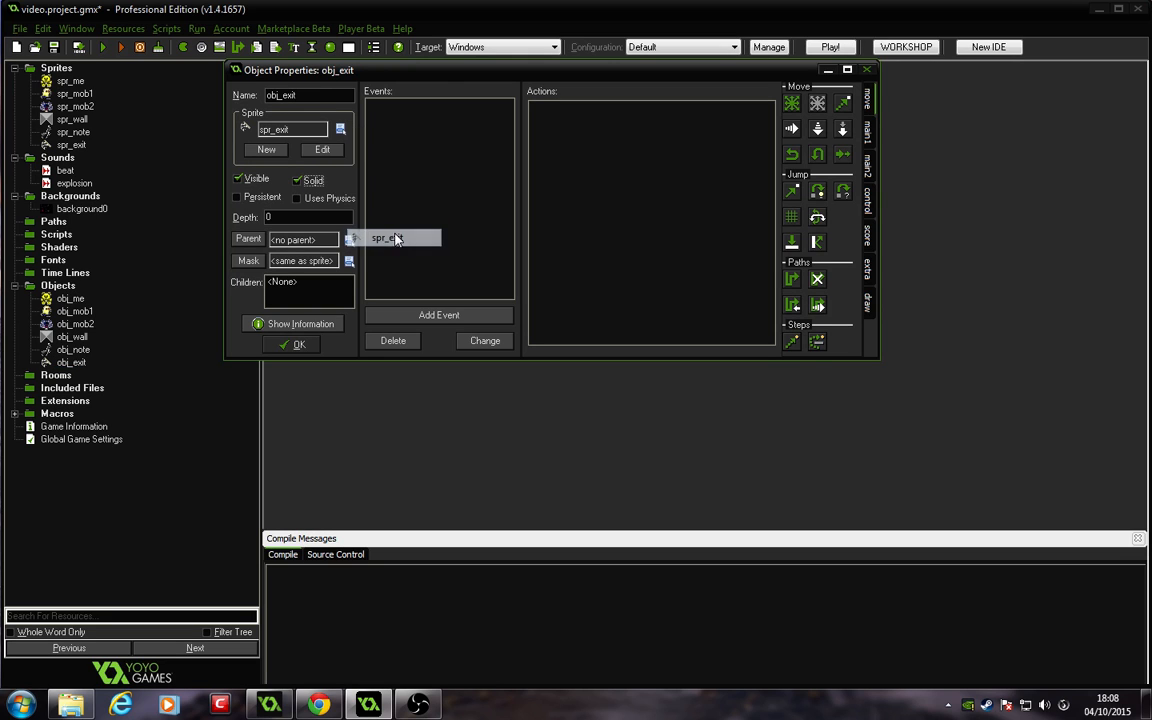
pyautogui.click(300, 345)
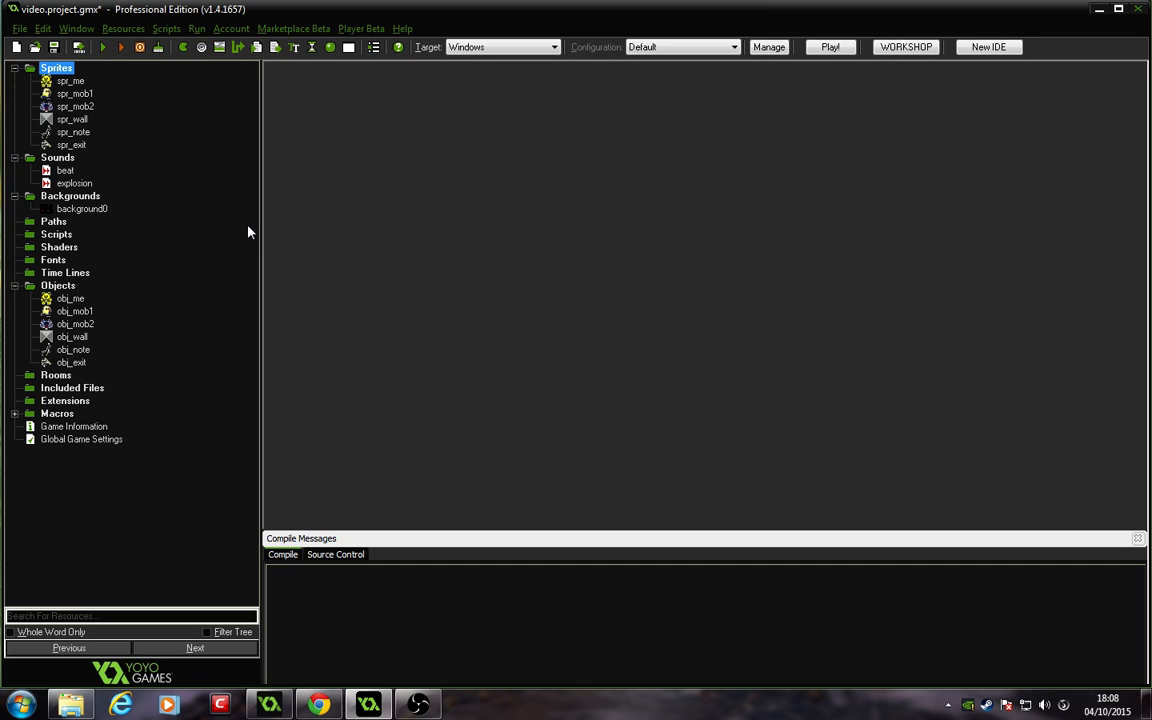
# Step: Create a new room
pyautogui.click(50, 376)
pyautogui.rightClick(50, 376)
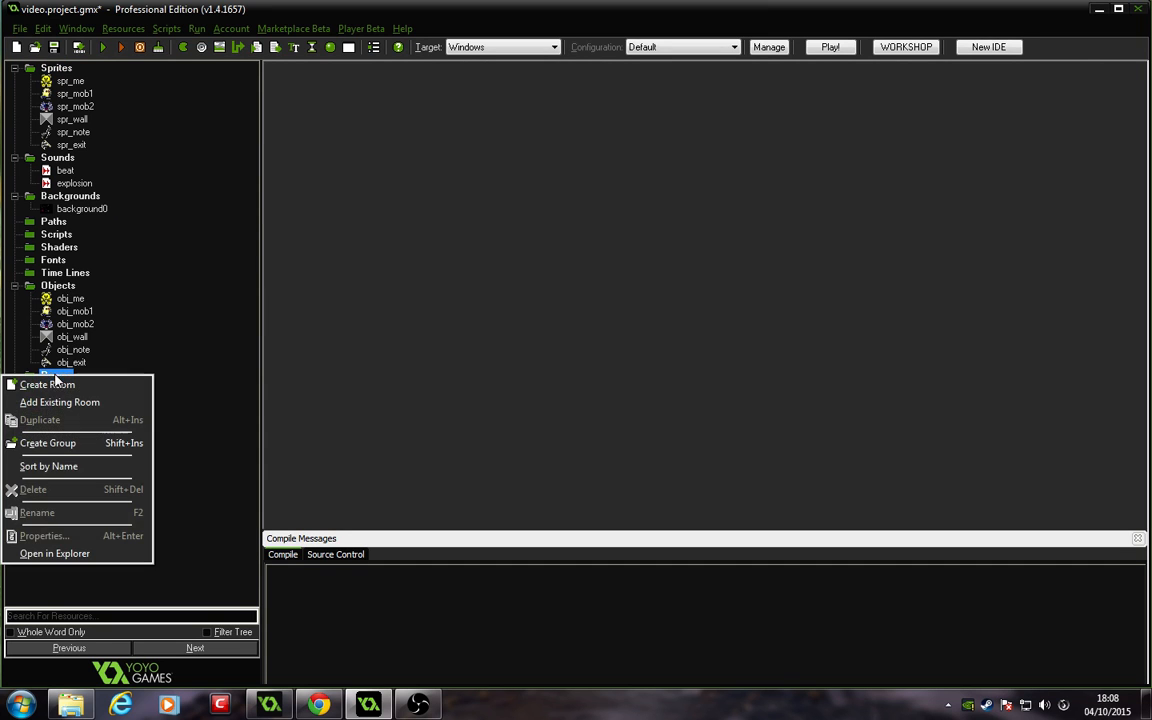
pyautogui.click(40, 384)
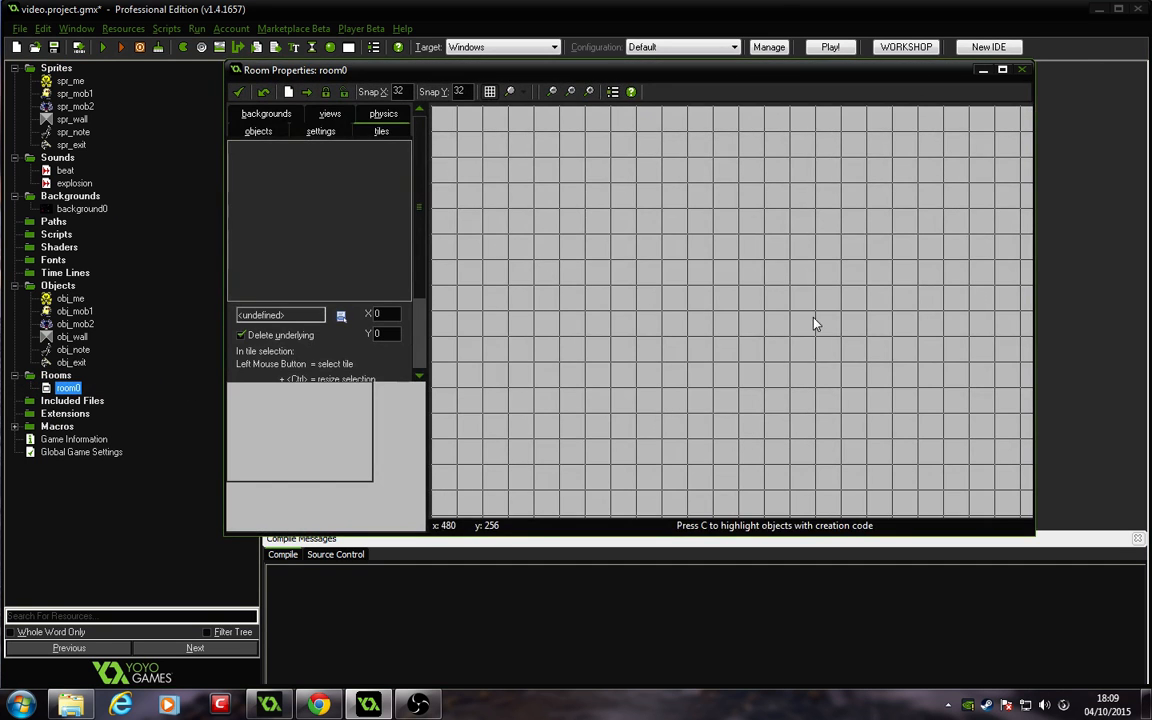
pyautogui.click(269, 704)
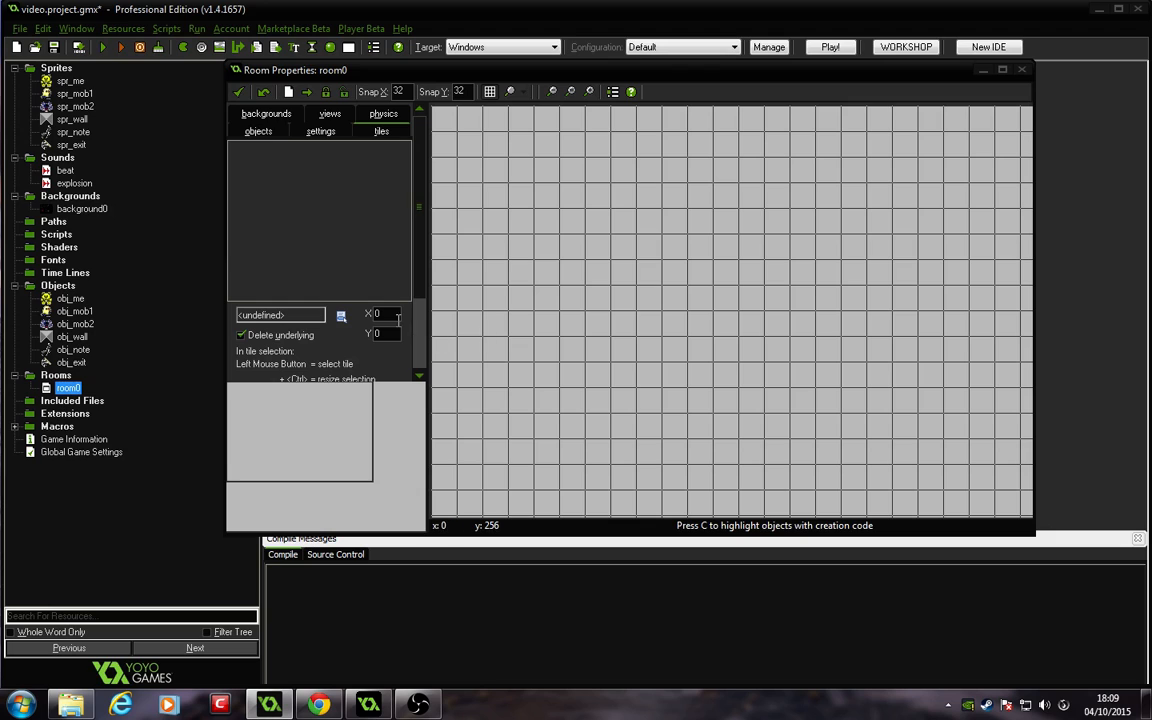
# Step: Set the room's width to 640 and height to 480
pyautogui.click(308, 137)
pyautogui.moveTo(300, 184); pyautogui.dragTo(181, 187)
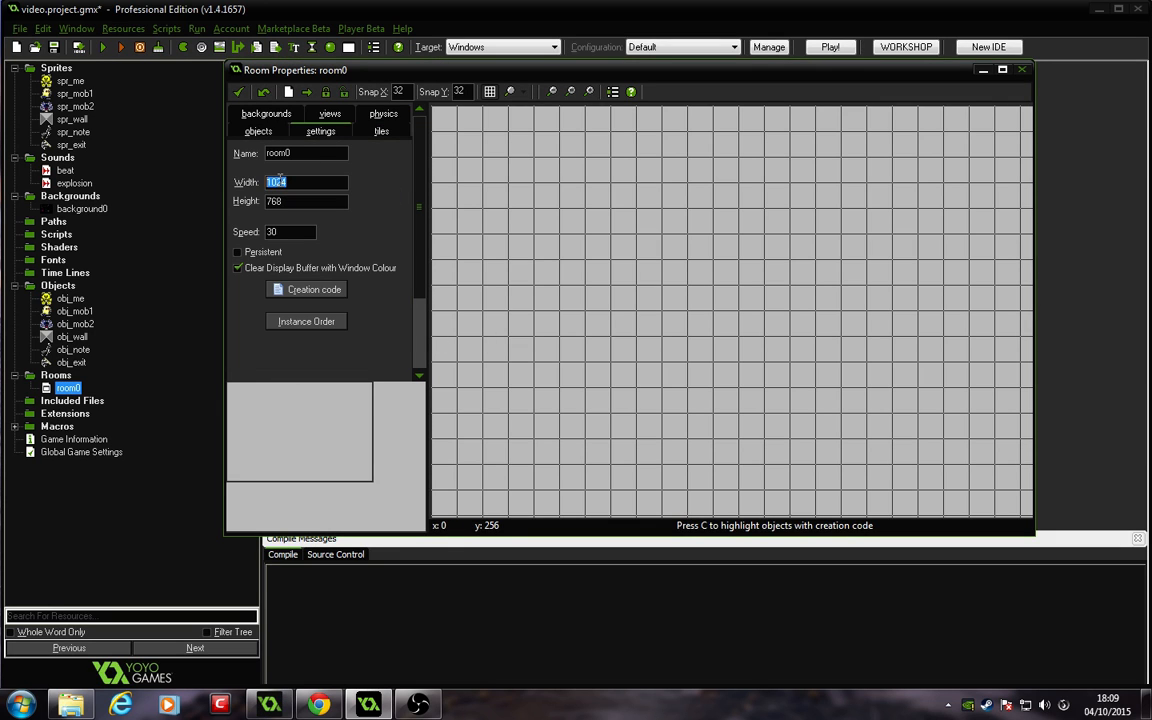
pyautogui.write('640')
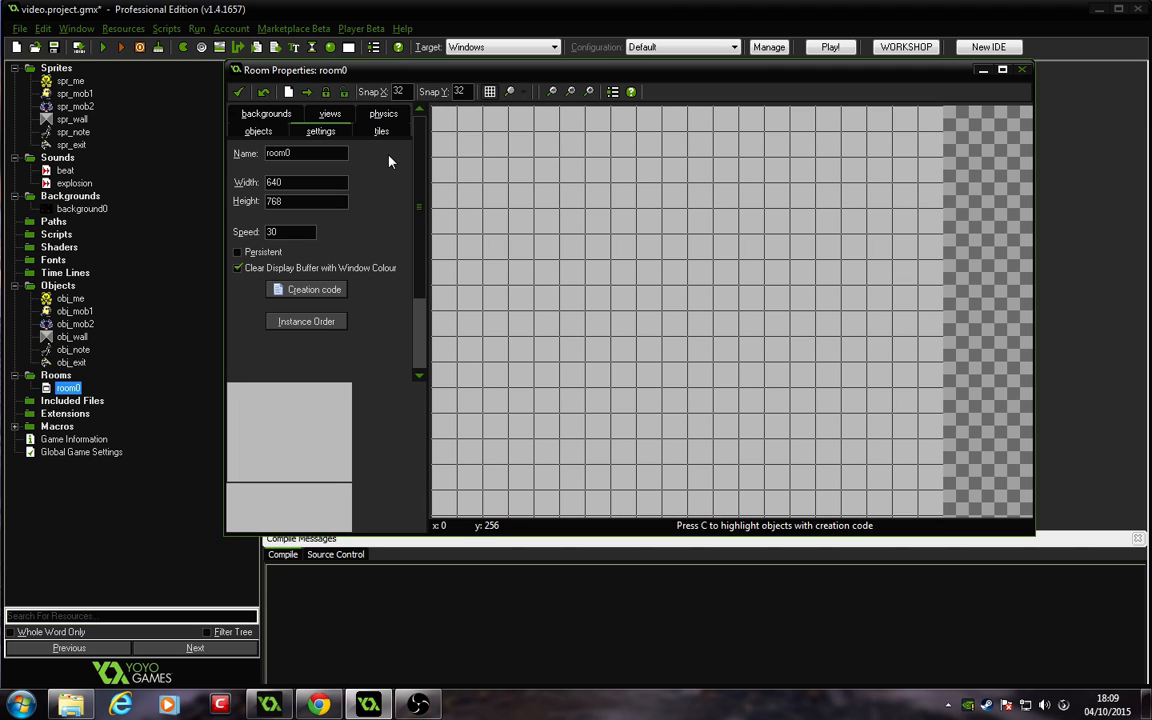
pyautogui.moveTo(314, 201); pyautogui.dragTo(235, 199)
pyautogui.write('480')
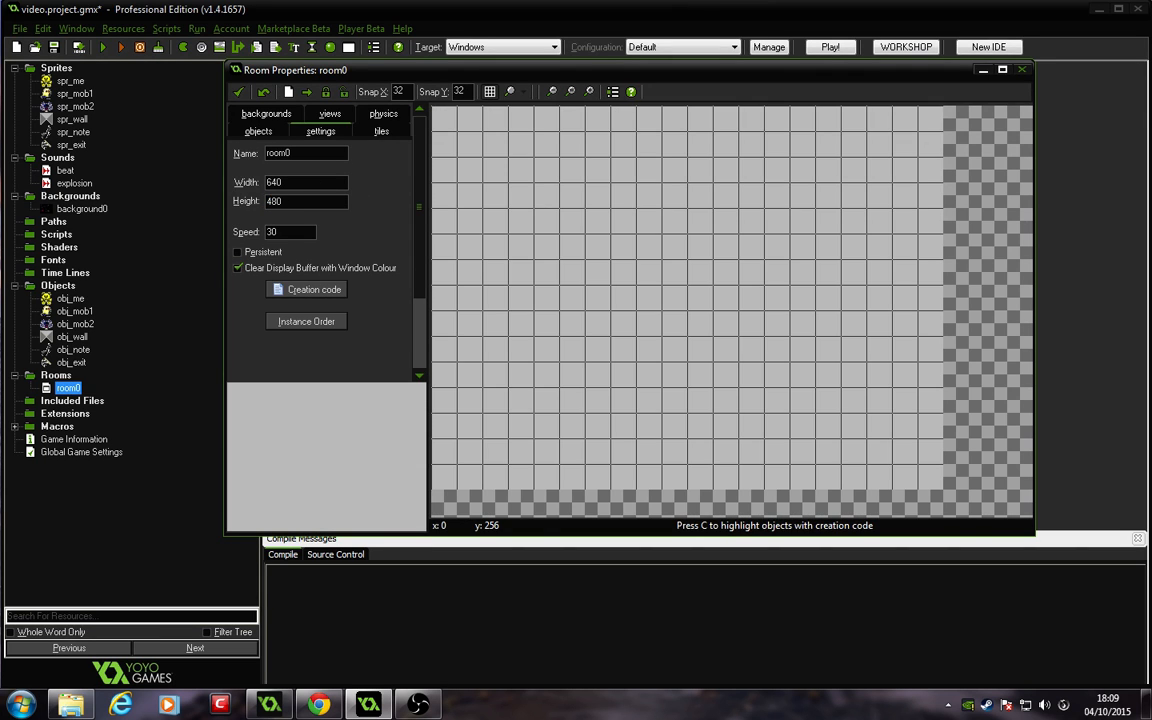
# Step: Set the room's Background 0 image to background0
pyautogui.click(266, 116)
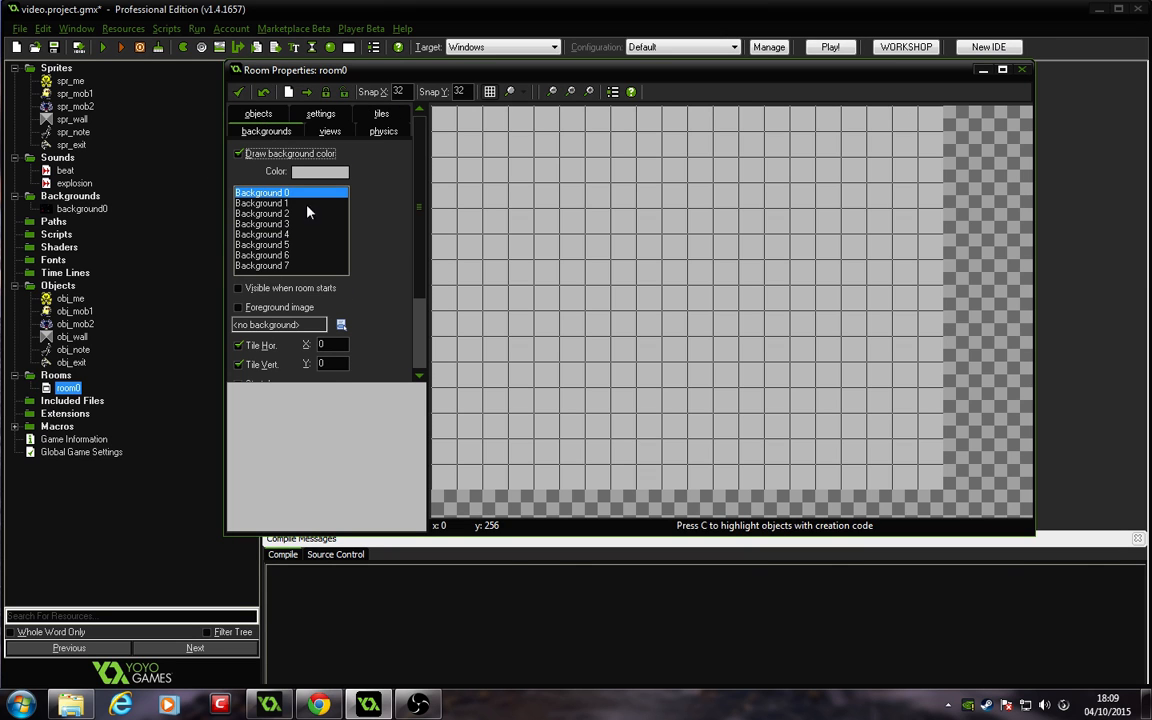
pyautogui.click(341, 325)
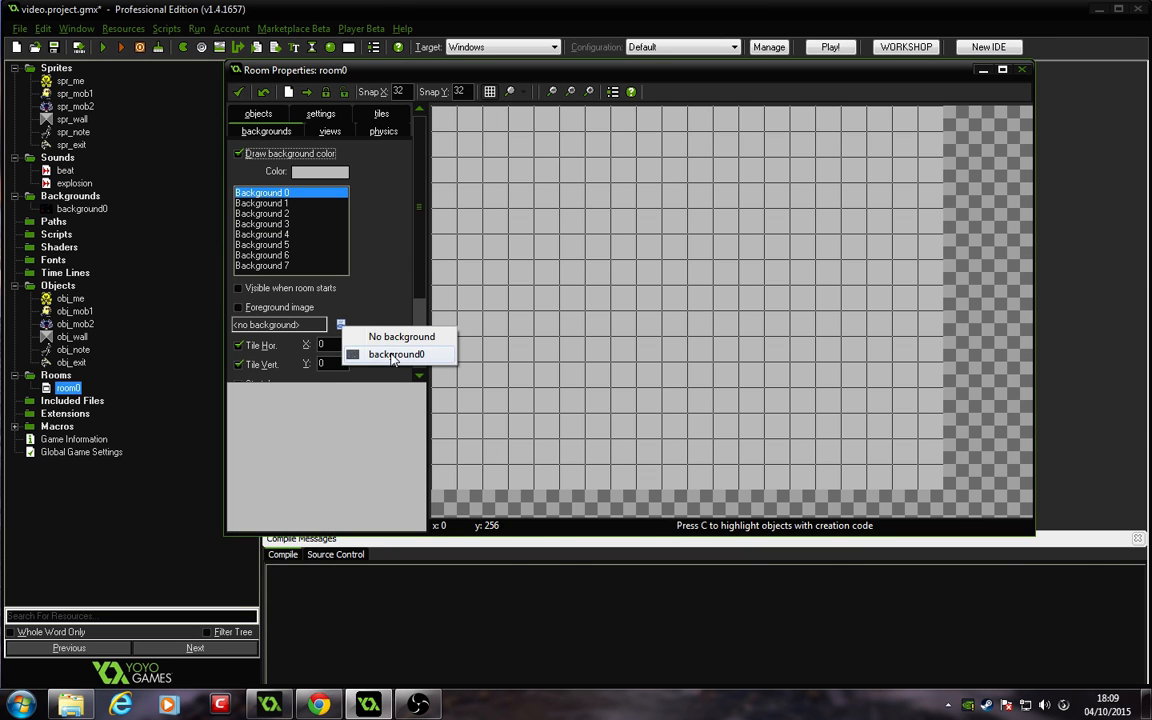
pyautogui.click(375, 352)
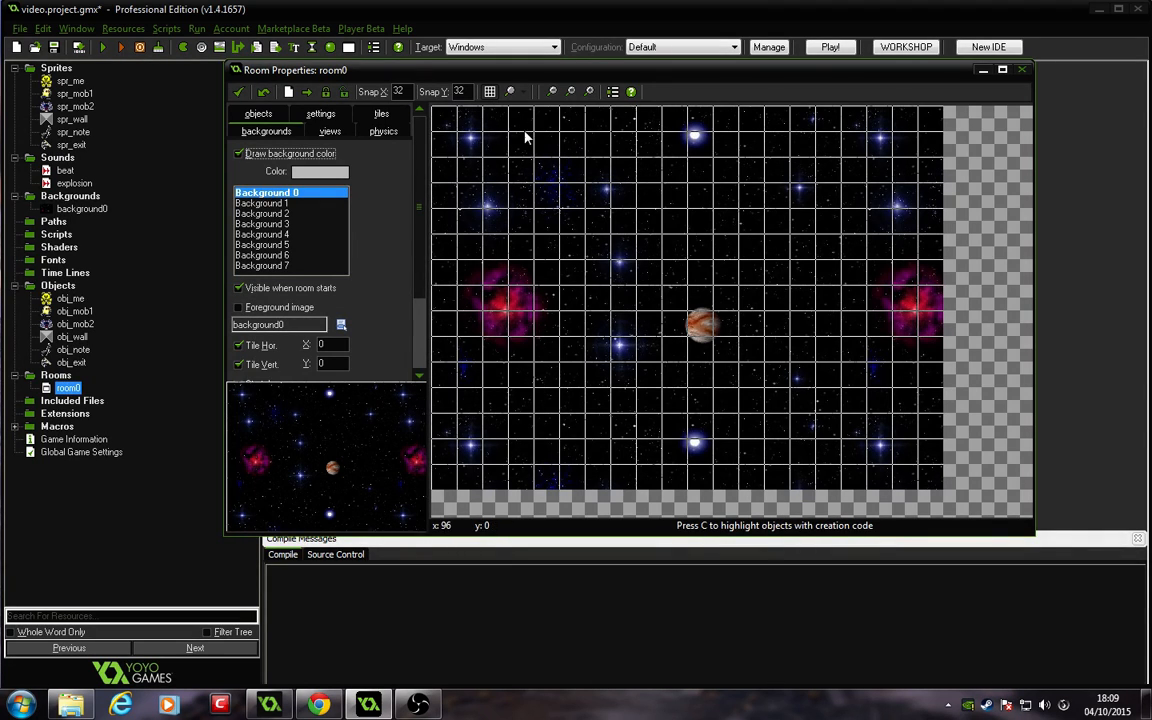
pyautogui.click(480, 132)
pyautogui.moveTo(483, 140); pyautogui.dragTo(481, 207)
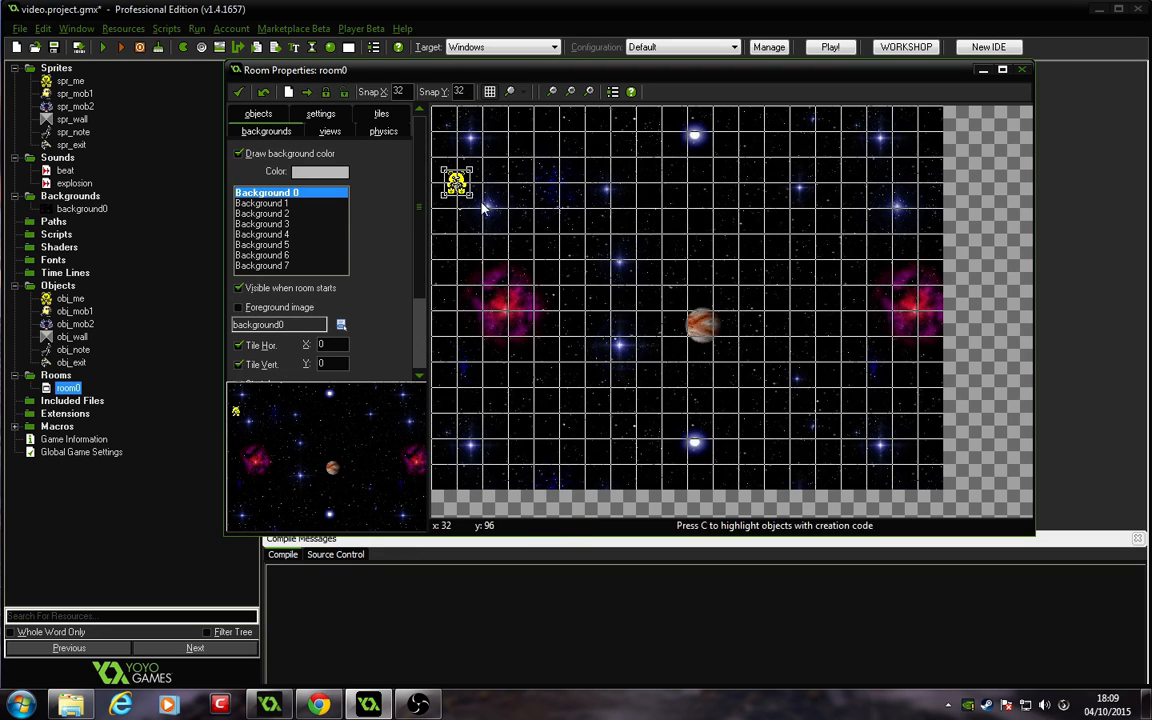
pyautogui.rightClick(455, 183)
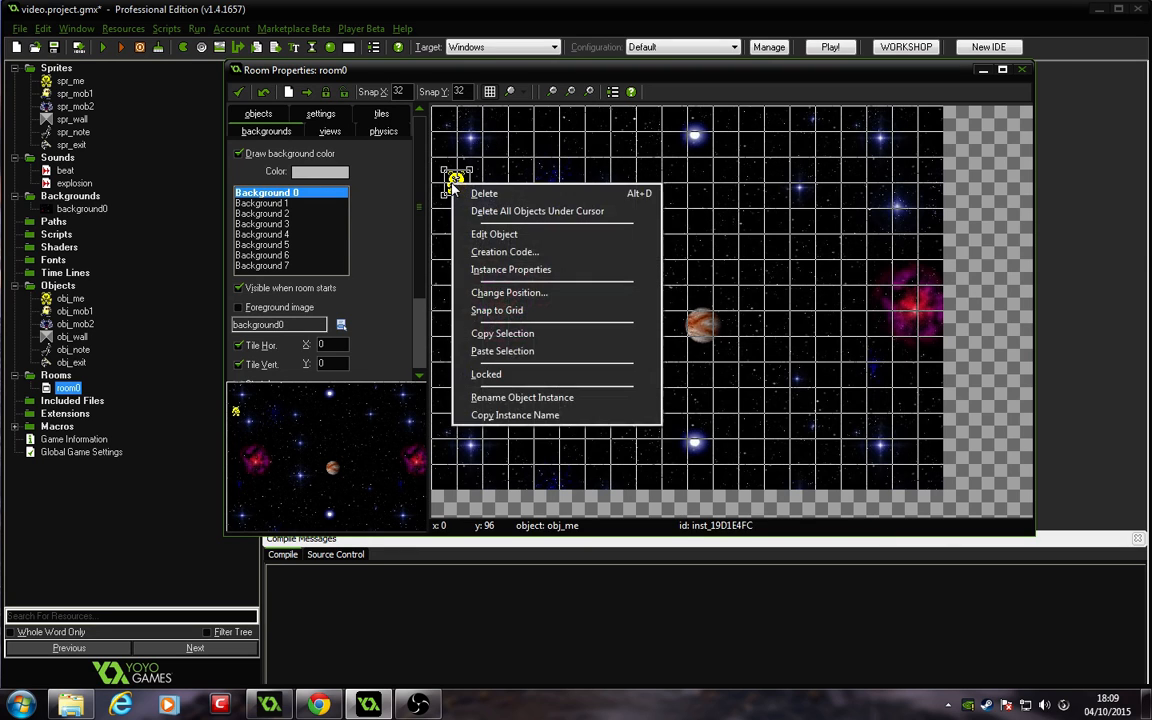
pyautogui.click(437, 177)
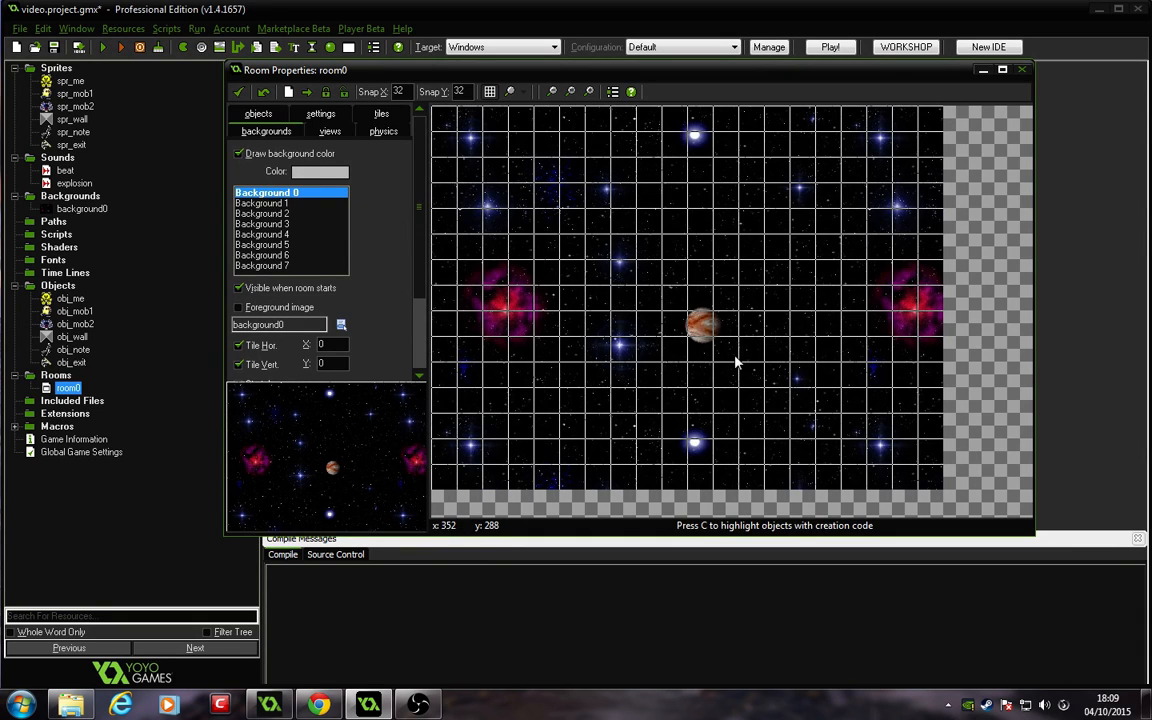
# Step: Choose obj_wall as the object to add and place a wall instance near the room's left edge
pyautogui.click(258, 113)
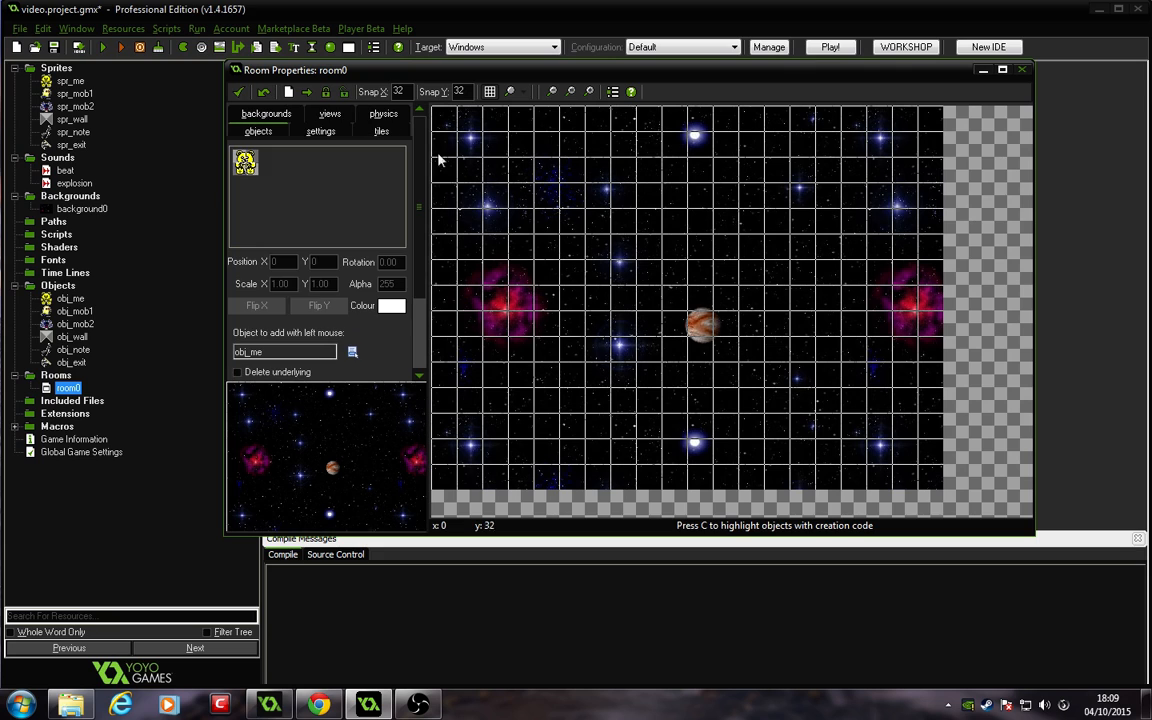
pyautogui.click(352, 351)
pyautogui.click(405, 419)
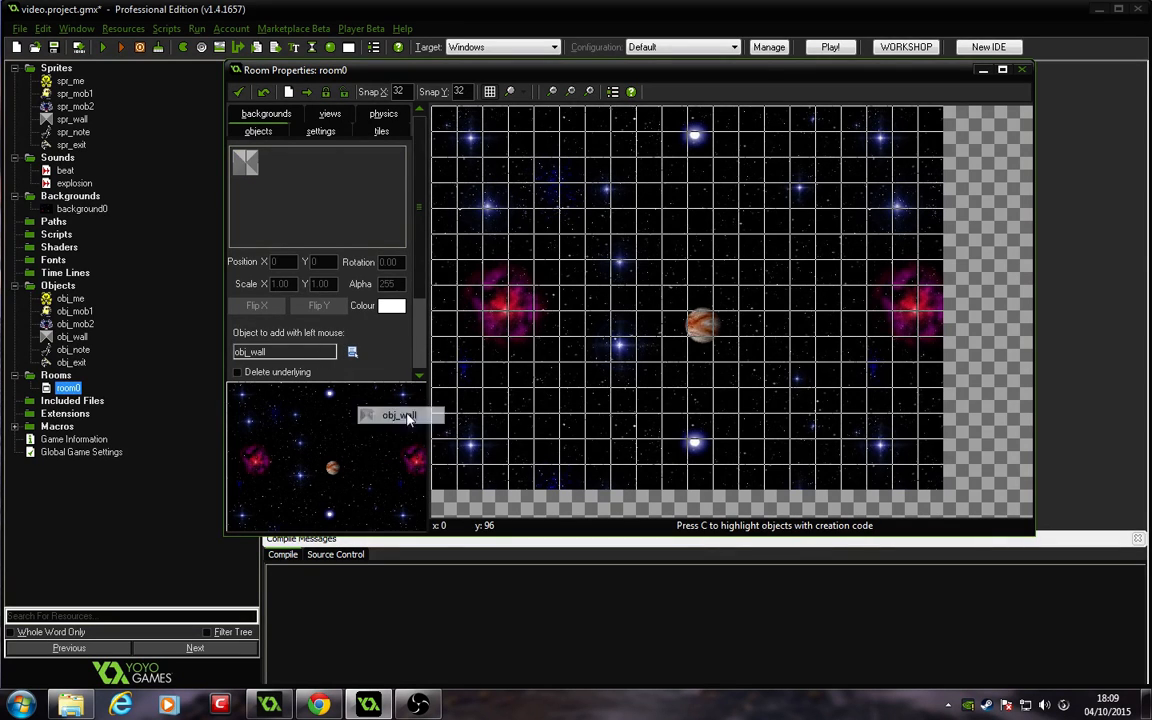
pyautogui.click(452, 214)
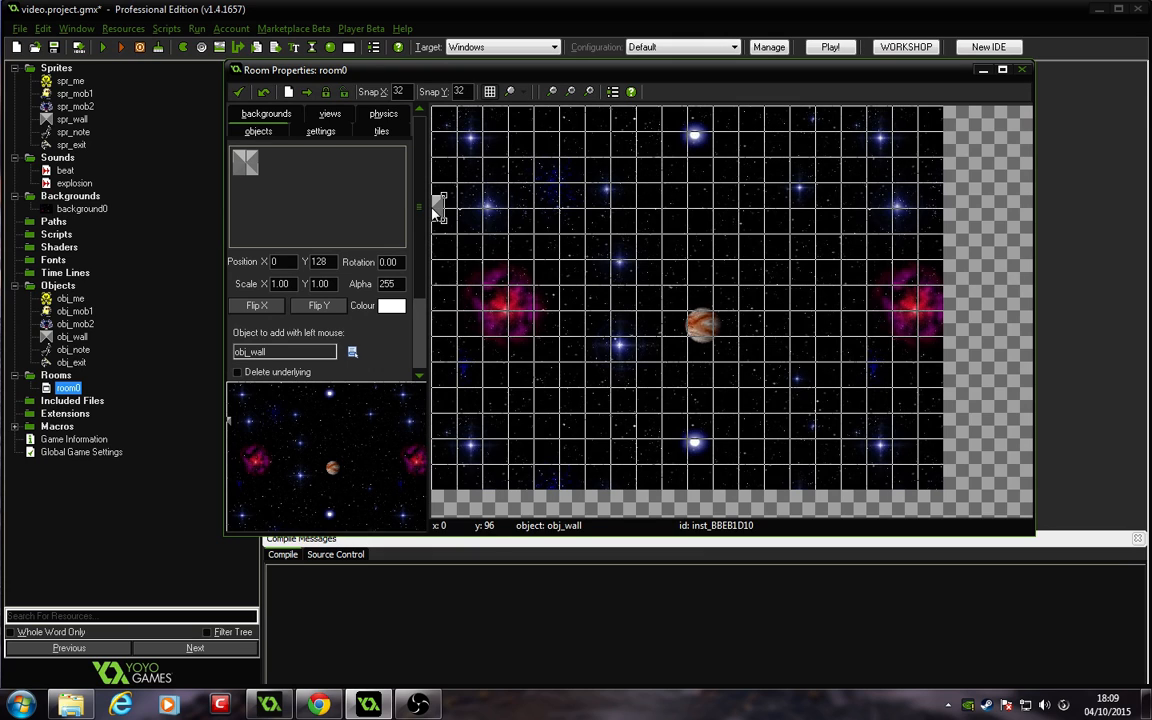
pyautogui.moveTo(436, 212); pyautogui.dragTo(556, 260)
pyautogui.moveTo(560, 260); pyautogui.dragTo(505, 222)
pyautogui.moveTo(518, 240); pyautogui.dragTo(480, 228)
# Step: Set the spr_wall sprite's origin to X 0 and Y 0 and confirm
pyautogui.doubleClick(72, 119)
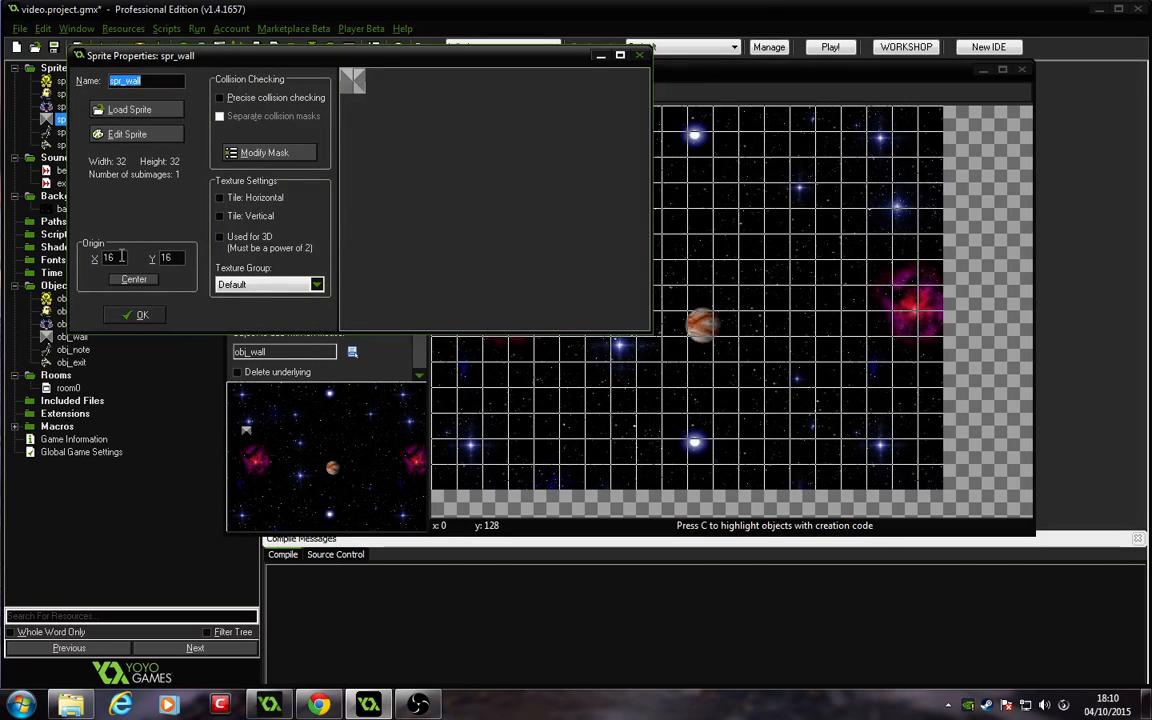
pyautogui.moveTo(123, 258); pyautogui.dragTo(83, 254)
pyautogui.write('0')
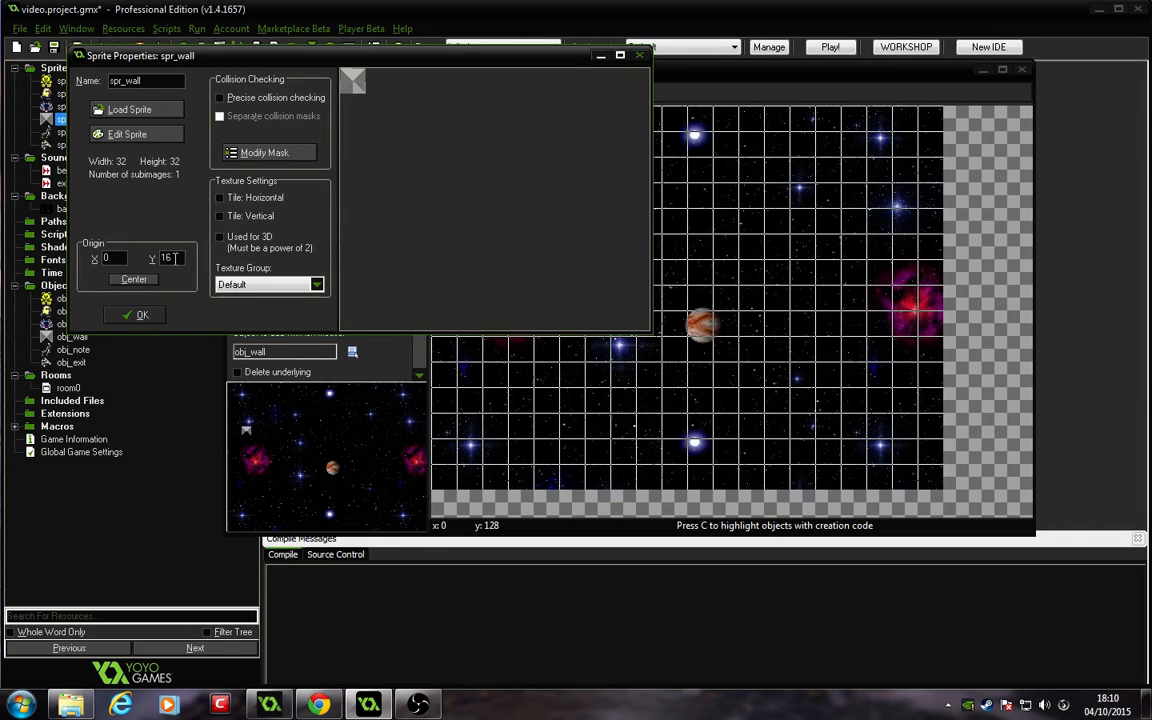
pyautogui.click(145, 281)
pyautogui.moveTo(116, 258); pyautogui.dragTo(46, 258)
pyautogui.write('0')
pyautogui.moveTo(182, 257); pyautogui.dragTo(144, 252)
pyautogui.write('0')
pyautogui.click(141, 316)
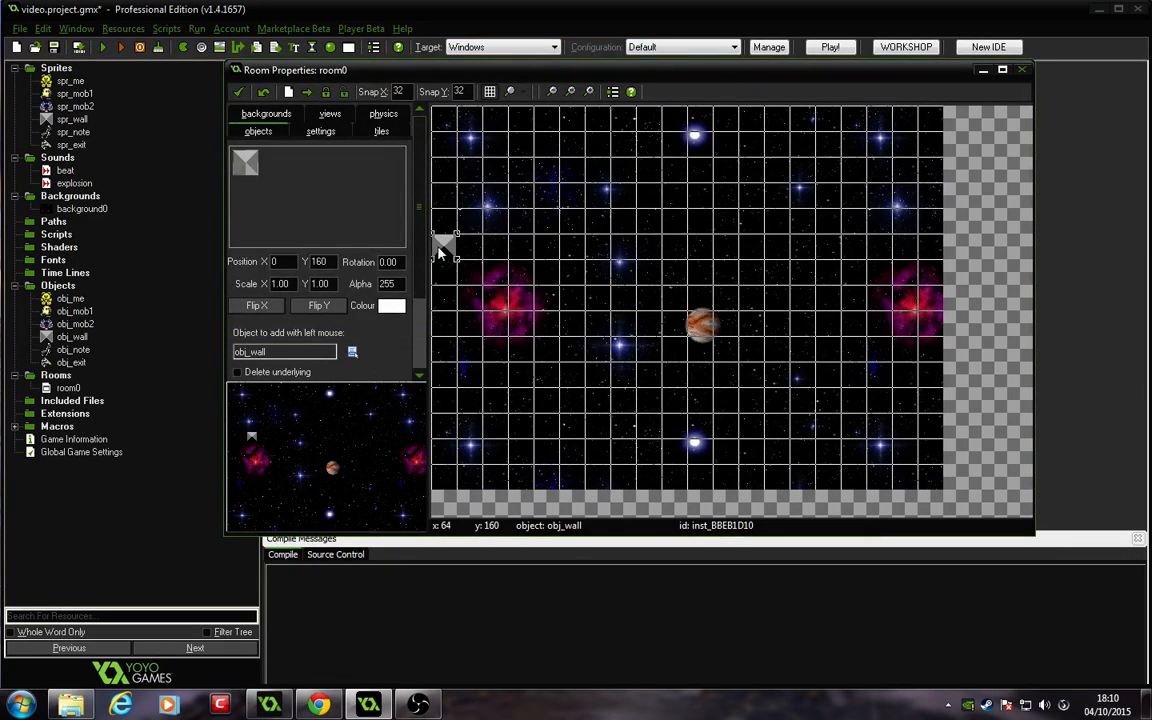
# Step: Look through the room's backgrounds, views, settings, physics and tiles options, returning to the objects options
pyautogui.click(267, 114)
pyautogui.click(322, 133)
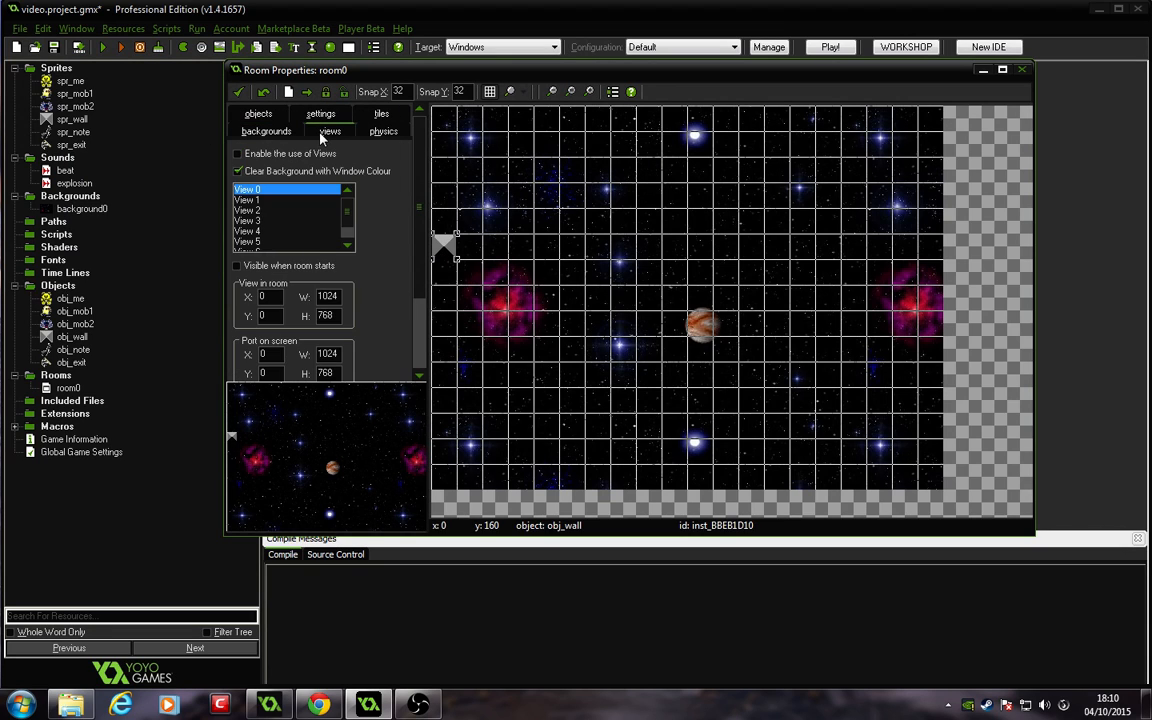
pyautogui.click(321, 115)
pyautogui.click(381, 132)
pyautogui.click(382, 114)
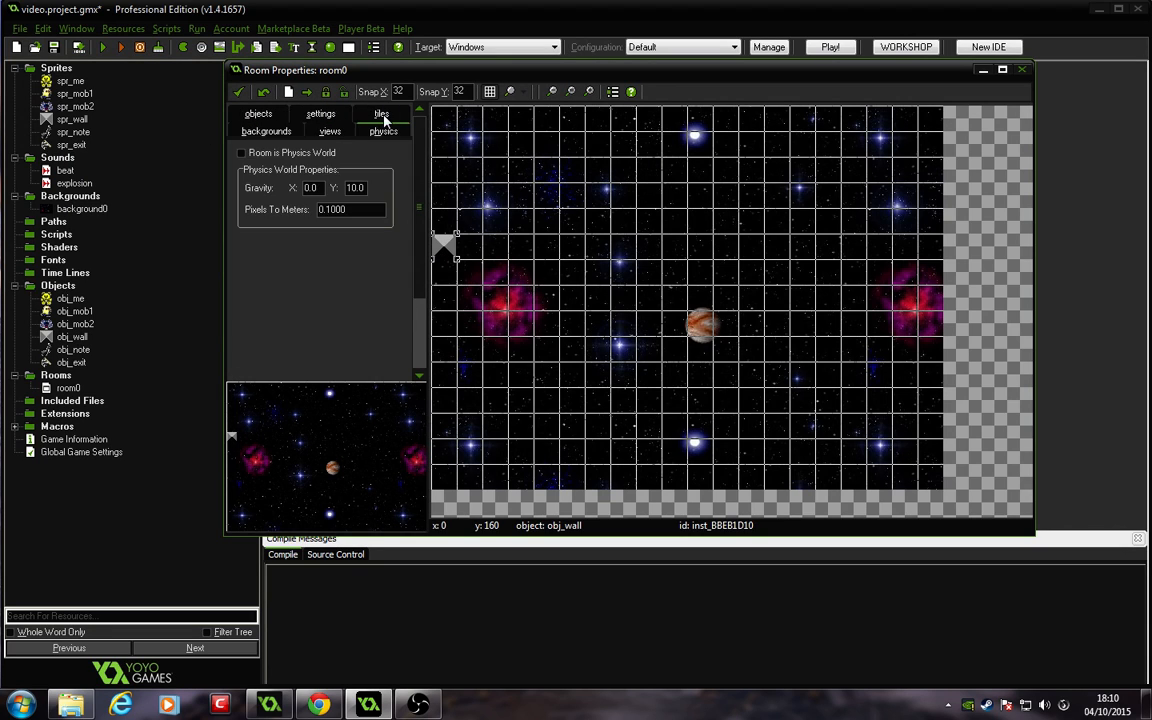
pyautogui.click(265, 115)
pyautogui.scroll(-3, 375, 270)
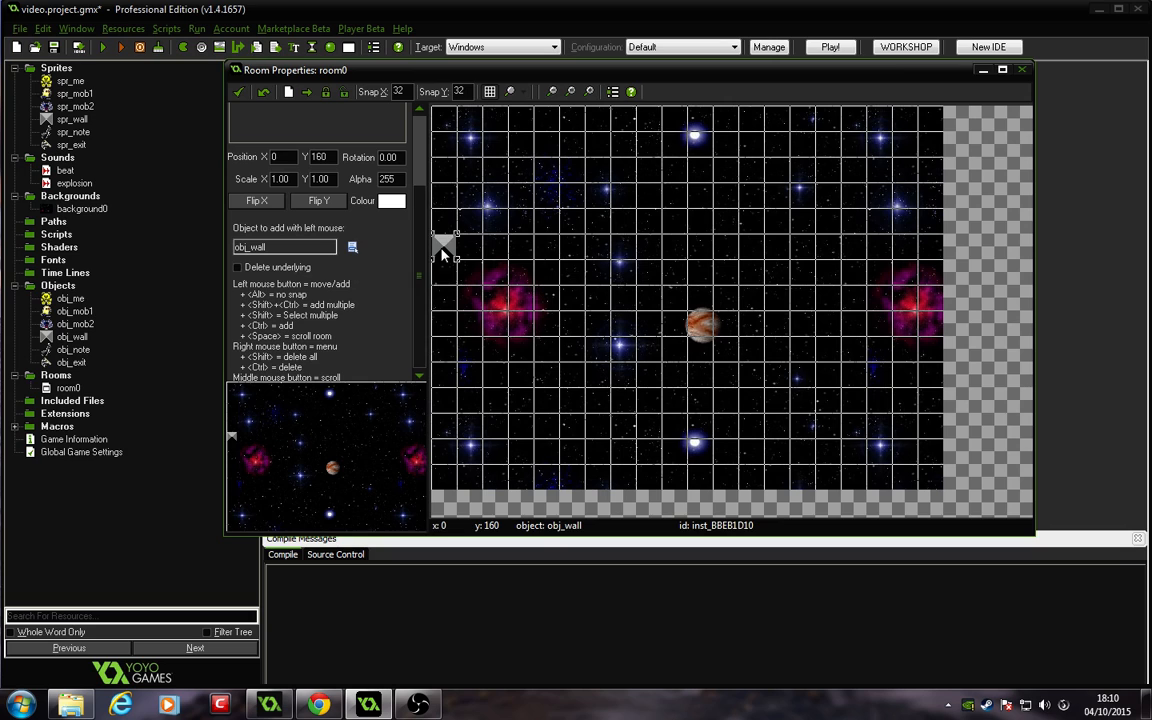
# Step: Move the wall to the left edge and add a column of walls down the room's left edge
pyautogui.moveTo(443, 251); pyautogui.dragTo(453, 190)
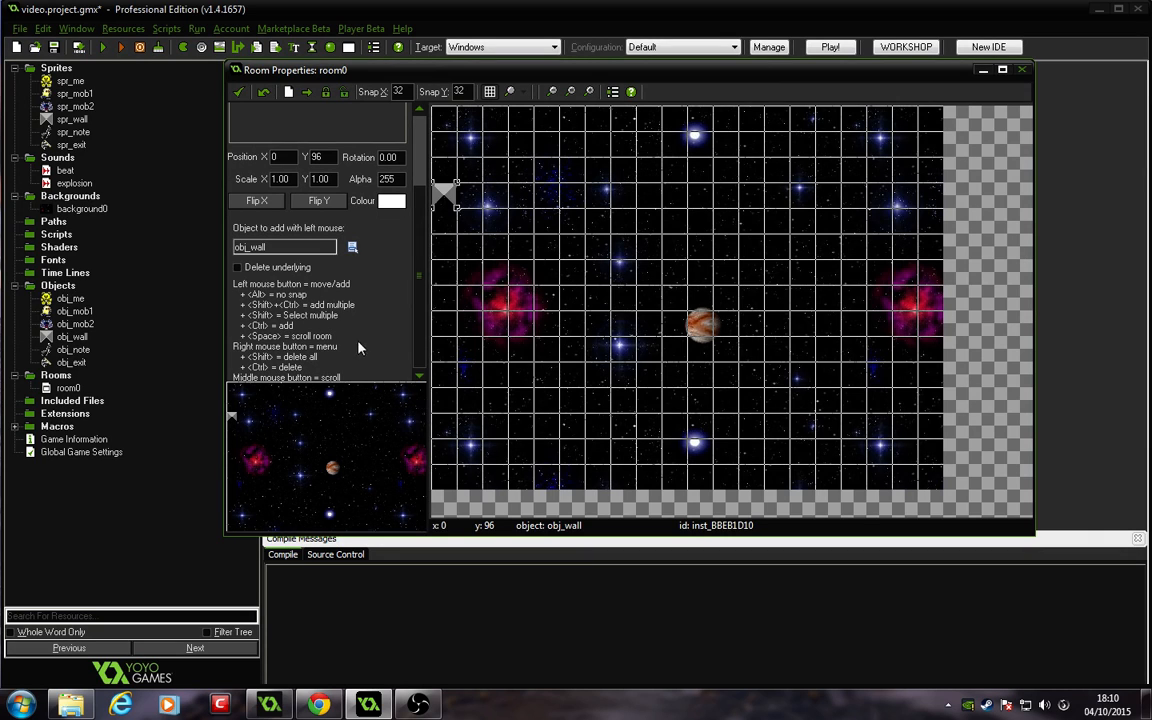
pyautogui.click(445, 222)
pyautogui.click(445, 247)
pyautogui.click(446, 272)
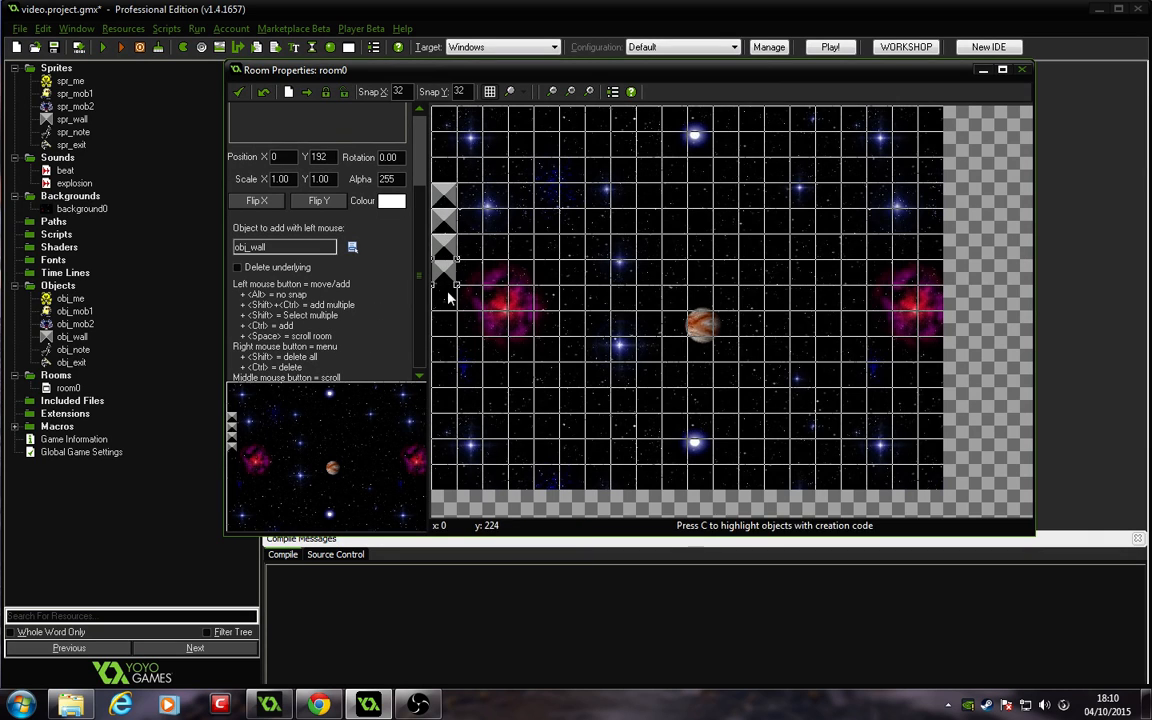
pyautogui.click(446, 298)
pyautogui.click(446, 324)
pyautogui.click(447, 349)
pyautogui.click(450, 375)
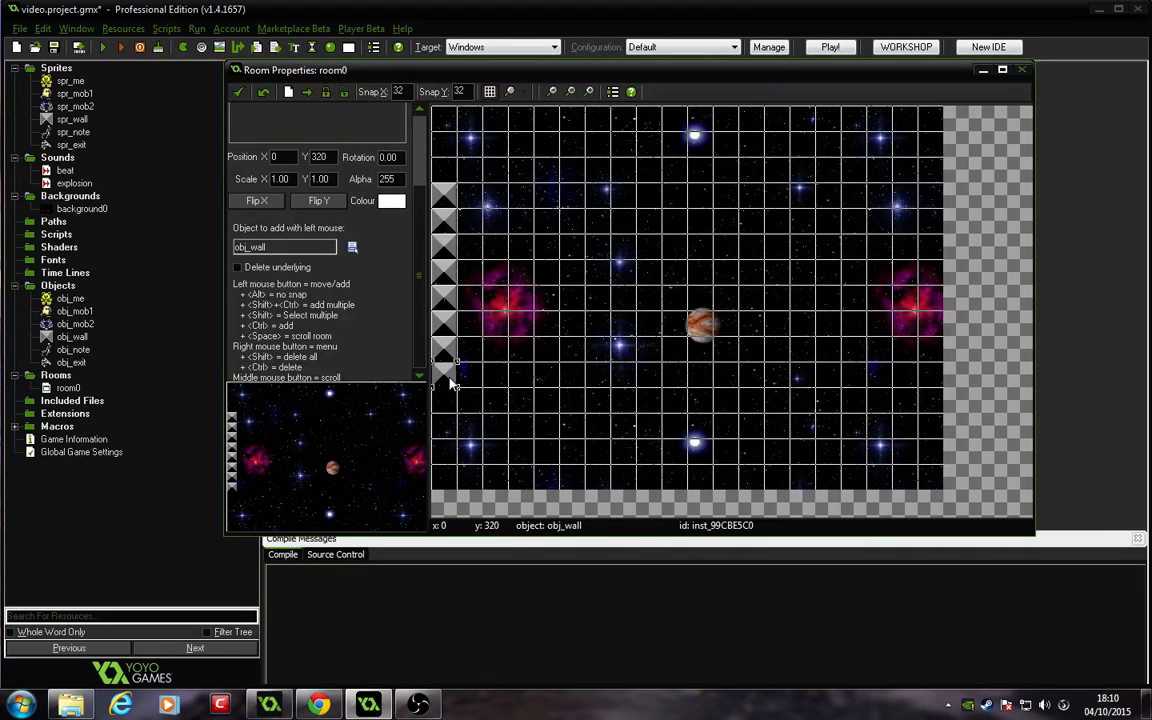
# Step: Add a short wall row near the top-left and a vertical wall segment rising to the top edge
pyautogui.click(469, 196)
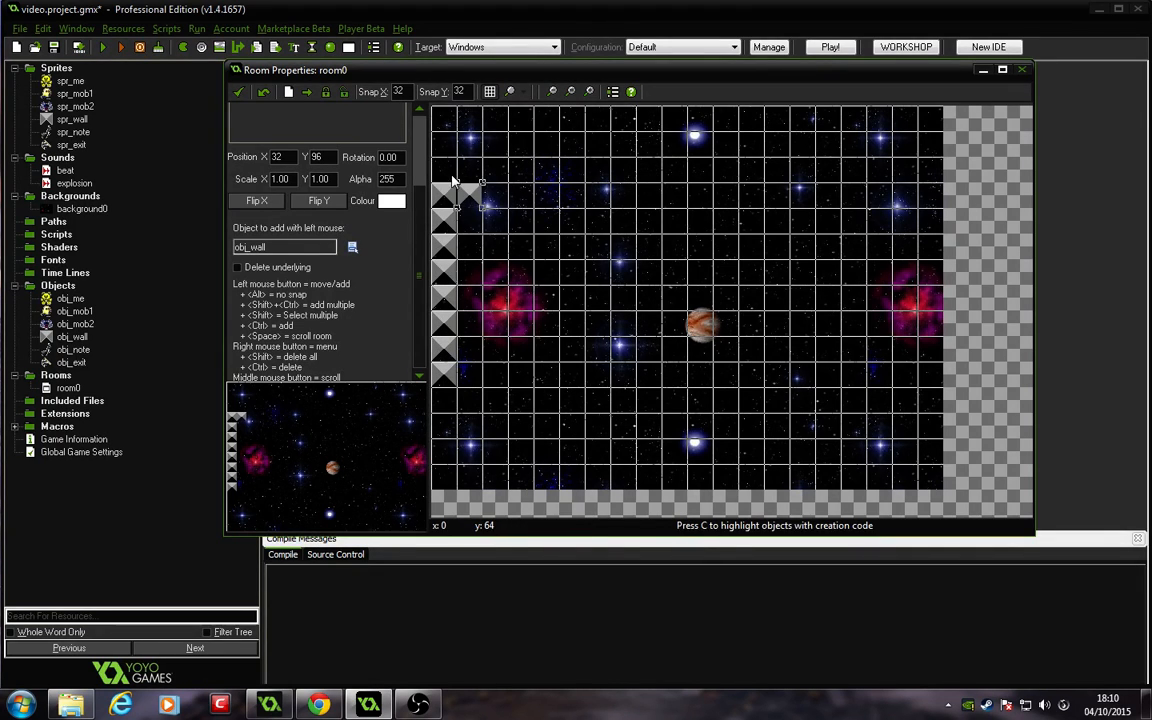
pyautogui.moveTo(471, 194); pyautogui.dragTo(449, 175)
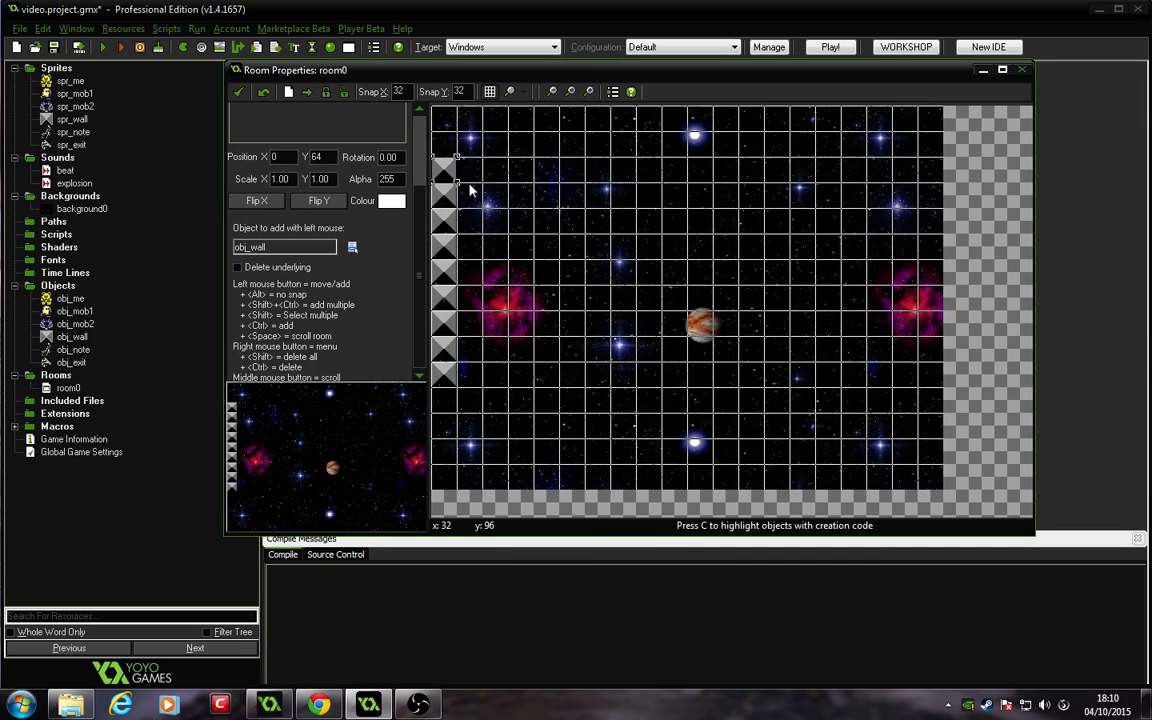
pyautogui.click(471, 171)
pyautogui.click(498, 174)
pyautogui.click(521, 171)
pyautogui.click(546, 171)
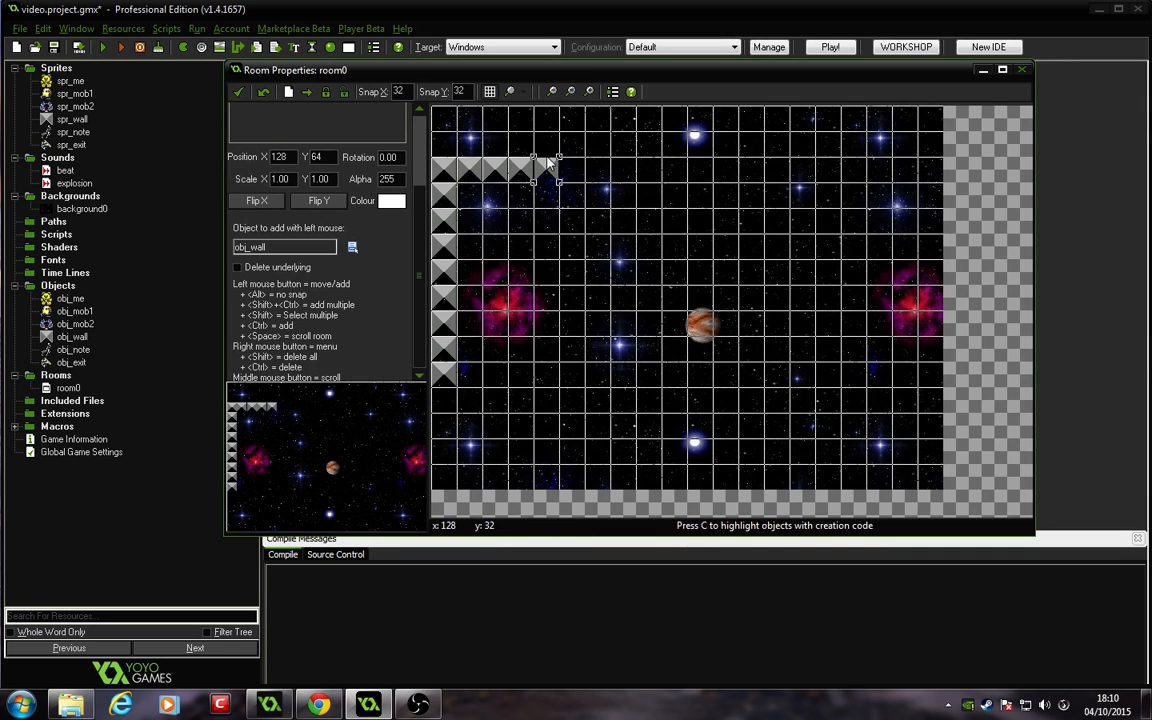
pyautogui.click(546, 145)
pyautogui.click(547, 119)
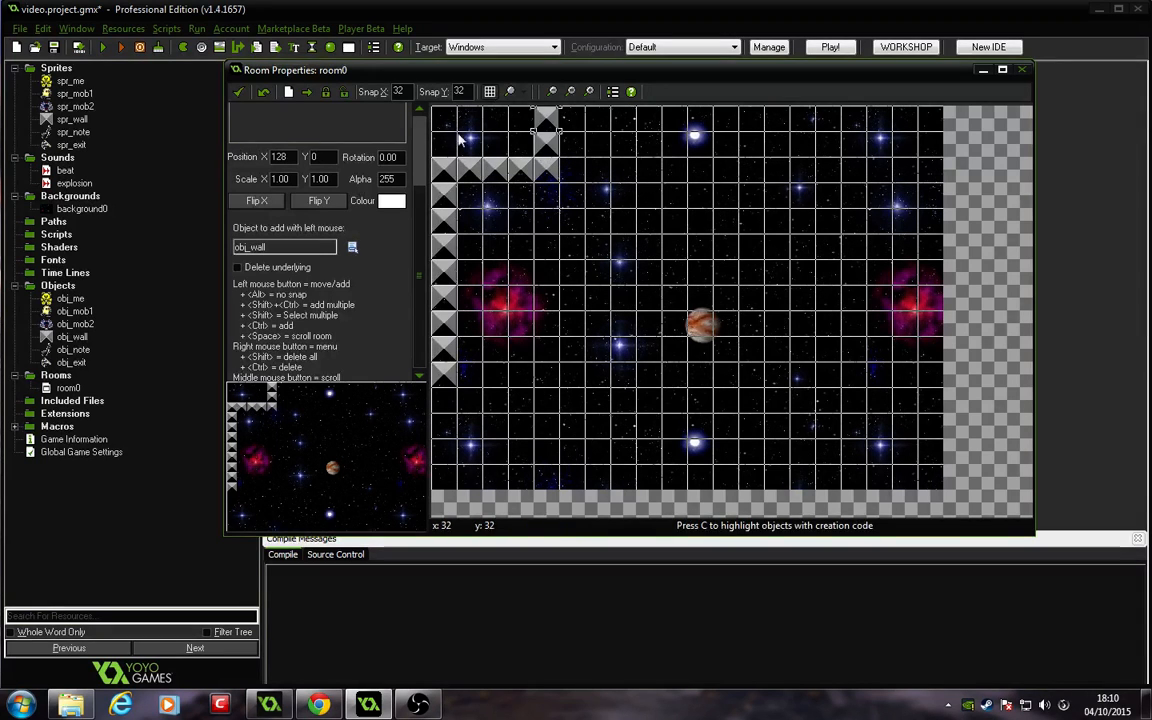
# Step: Extend the left wall column to the bottom and draw a wall row along the bottom edge
pyautogui.click(449, 402)
pyautogui.click(444, 426)
pyautogui.click(443, 451)
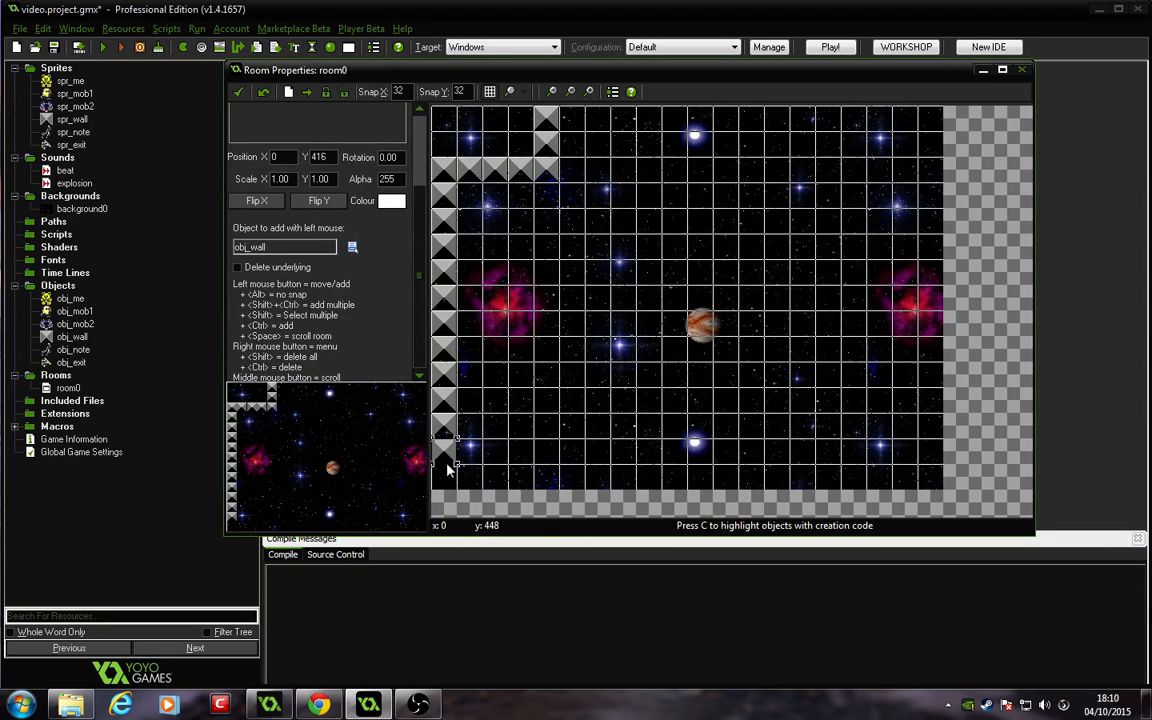
pyautogui.click(444, 477)
pyautogui.click(469, 477)
pyautogui.click(492, 478)
pyautogui.keyDown('shift'); pyautogui.moveTo(492, 478); pyautogui.dragTo(931, 473); pyautogui.keyUp('shift')
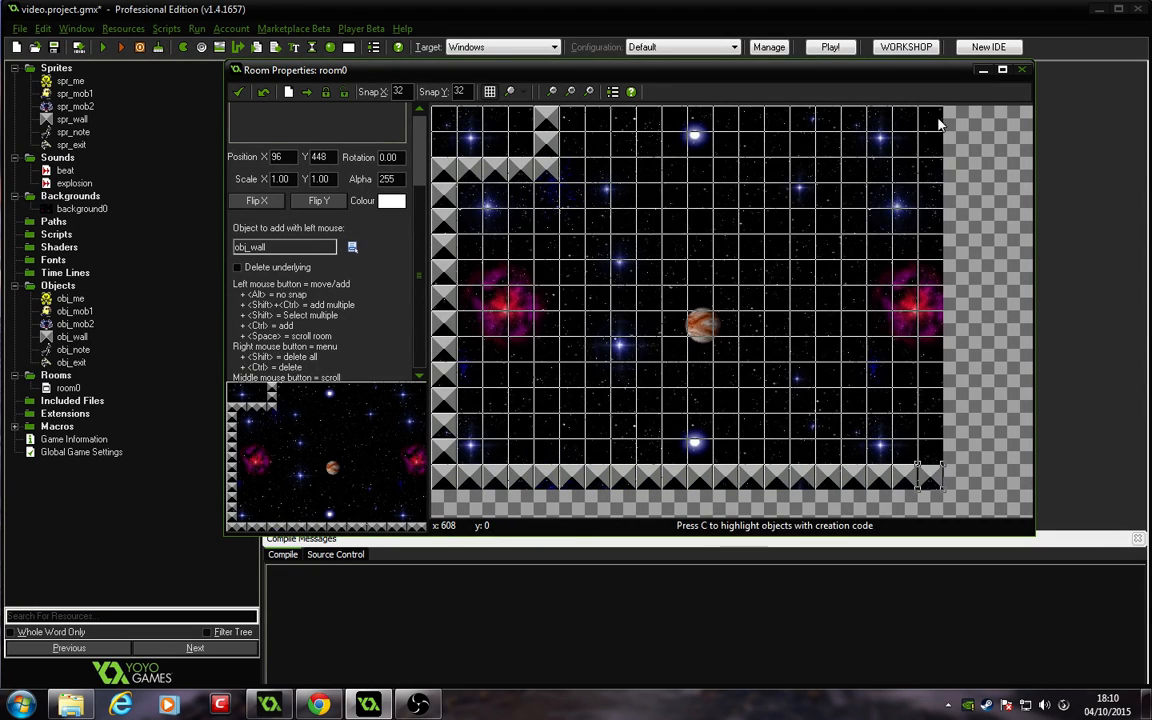
# Step: Draw a wall column along the right edge, deleting the walls that fall outside the room
pyautogui.keyDown('shift'); pyautogui.moveTo(936, 117); pyautogui.dragTo(940, 312); pyautogui.keyUp('shift')
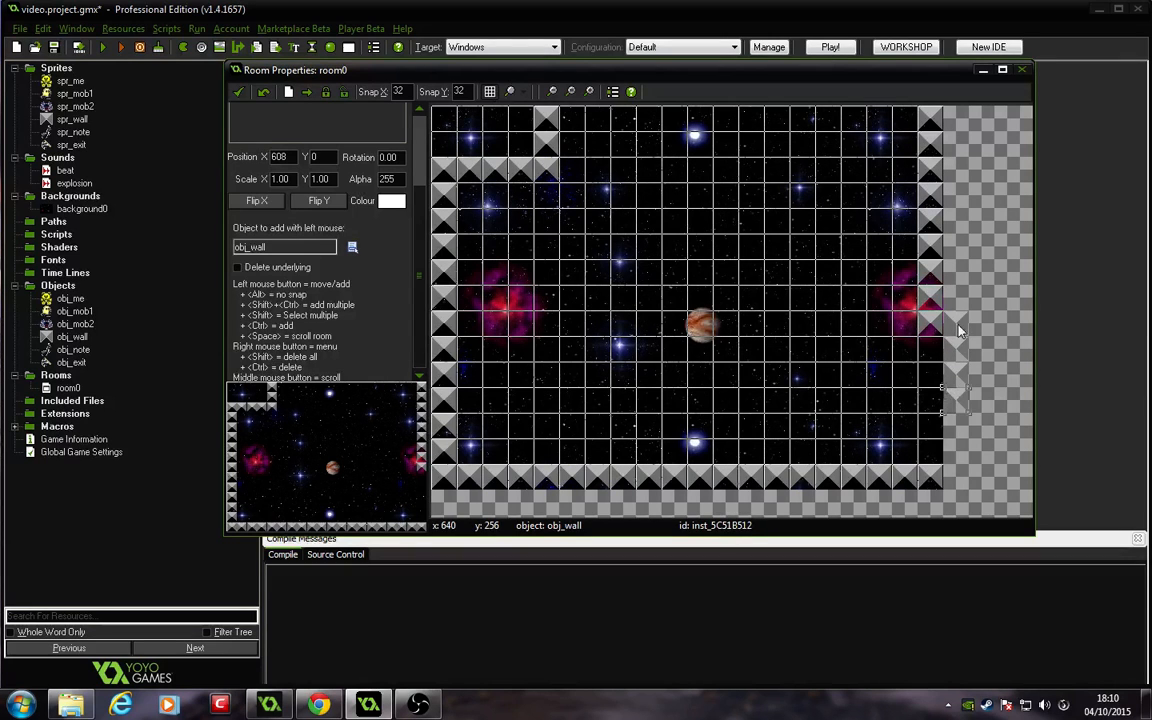
pyautogui.rightClick(940, 318)
pyautogui.click(963, 347)
pyautogui.rightClick(963, 345)
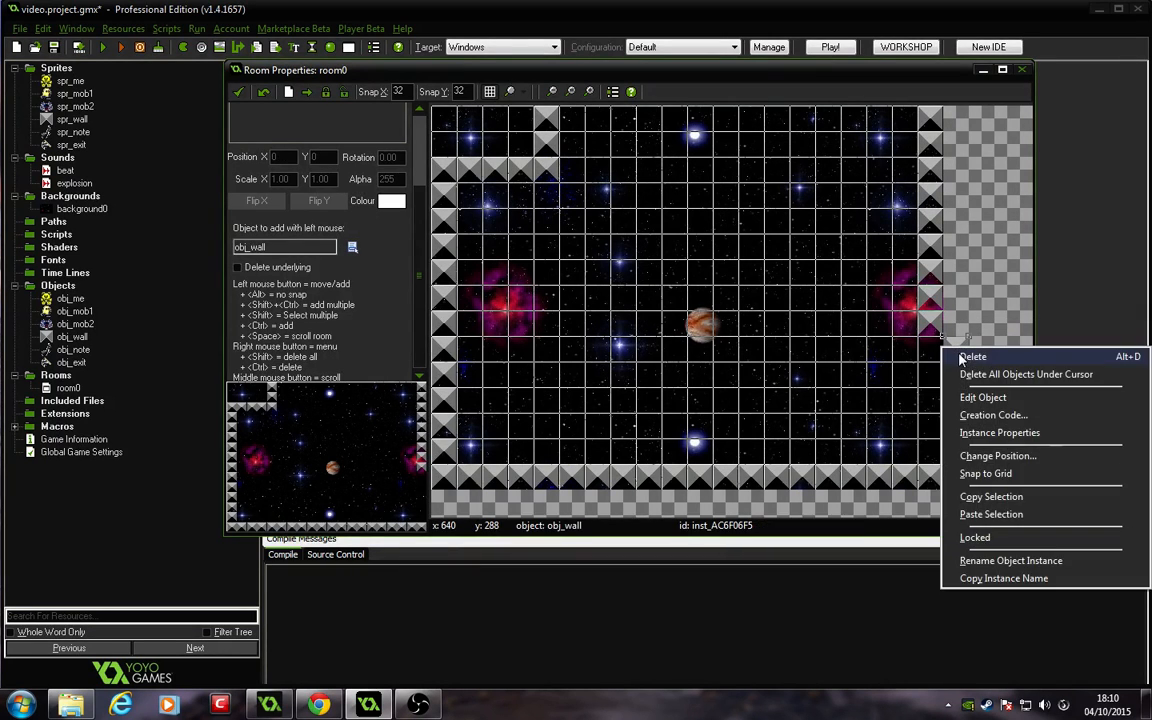
pyautogui.click(958, 354)
pyautogui.rightClick(958, 371)
pyautogui.click(965, 381)
pyautogui.rightClick(958, 395)
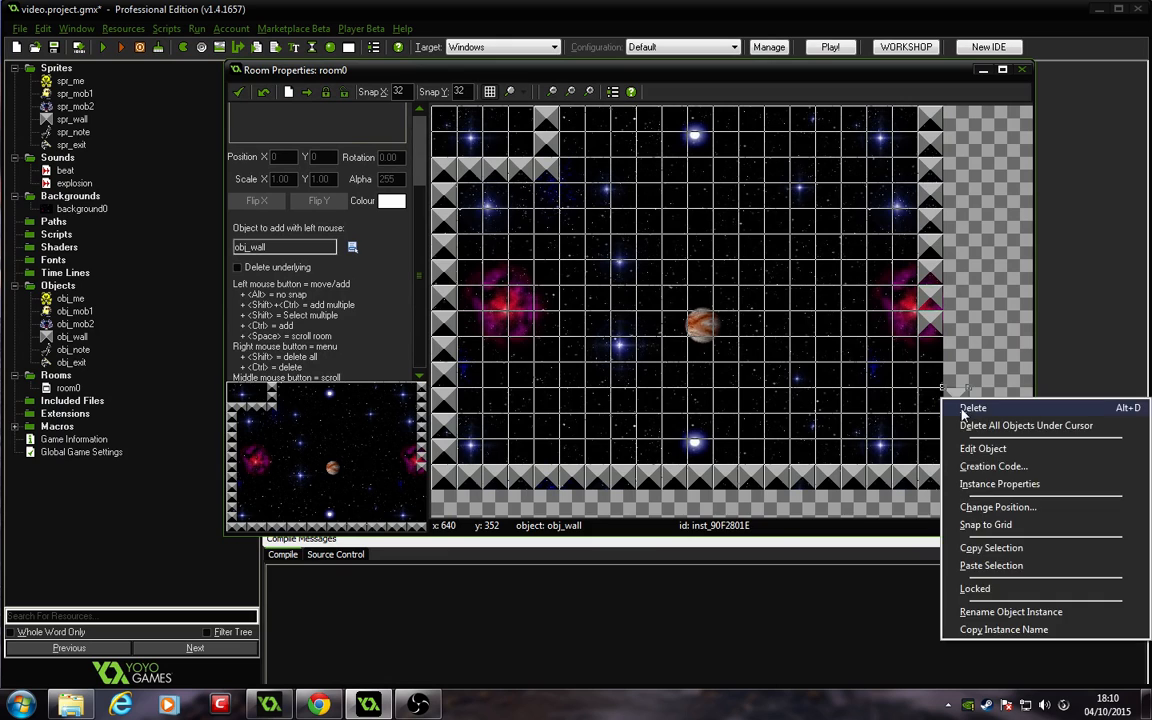
pyautogui.click(965, 405)
pyautogui.keyDown('ctrl'); pyautogui.keyDown('shift'); pyautogui.moveTo(931, 348); pyautogui.dragTo(937, 445); pyautogui.keyUp('shift'); pyautogui.keyUp('ctrl')
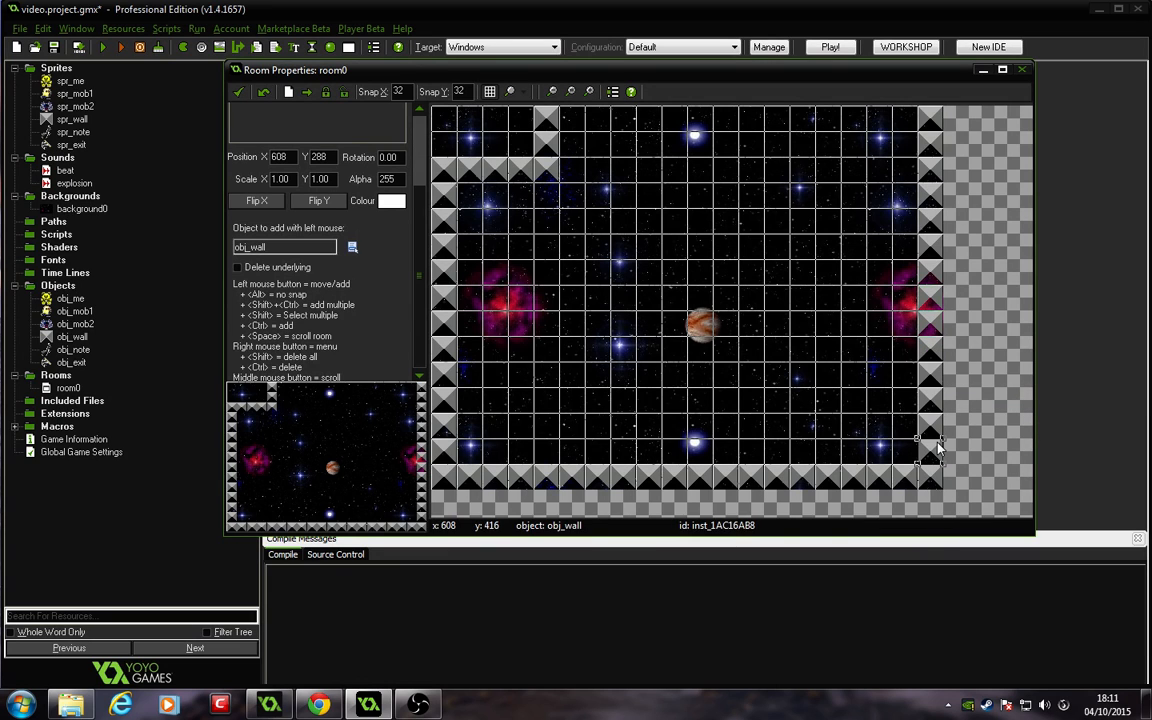
# Step: Draw a wall row along the top edge and inner wall rows forming the outer ring of a maze
pyautogui.keyDown('ctrl'); pyautogui.keyDown('shift'); pyautogui.moveTo(575, 122); pyautogui.dragTo(905, 122); pyautogui.keyUp('shift'); pyautogui.keyUp('ctrl')
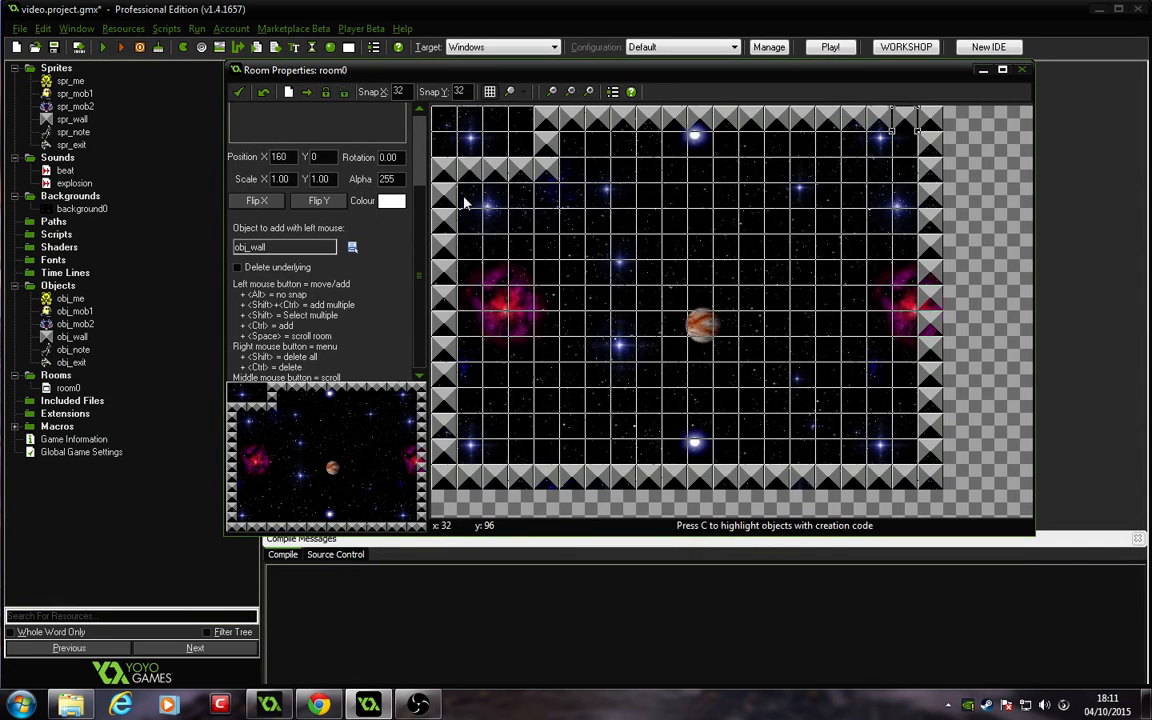
pyautogui.click(528, 200)
pyautogui.moveTo(528, 200)
pyautogui.keyDown('ctrl'); pyautogui.keyDown('shift'); pyautogui.mouseDown()
pyautogui.moveTo(528, 400)
pyautogui.moveTo(689, 406)
pyautogui.moveTo(845, 408)
pyautogui.moveTo(843, 205)
pyautogui.mouseUp(); pyautogui.keyUp('shift'); pyautogui.keyUp('ctrl')
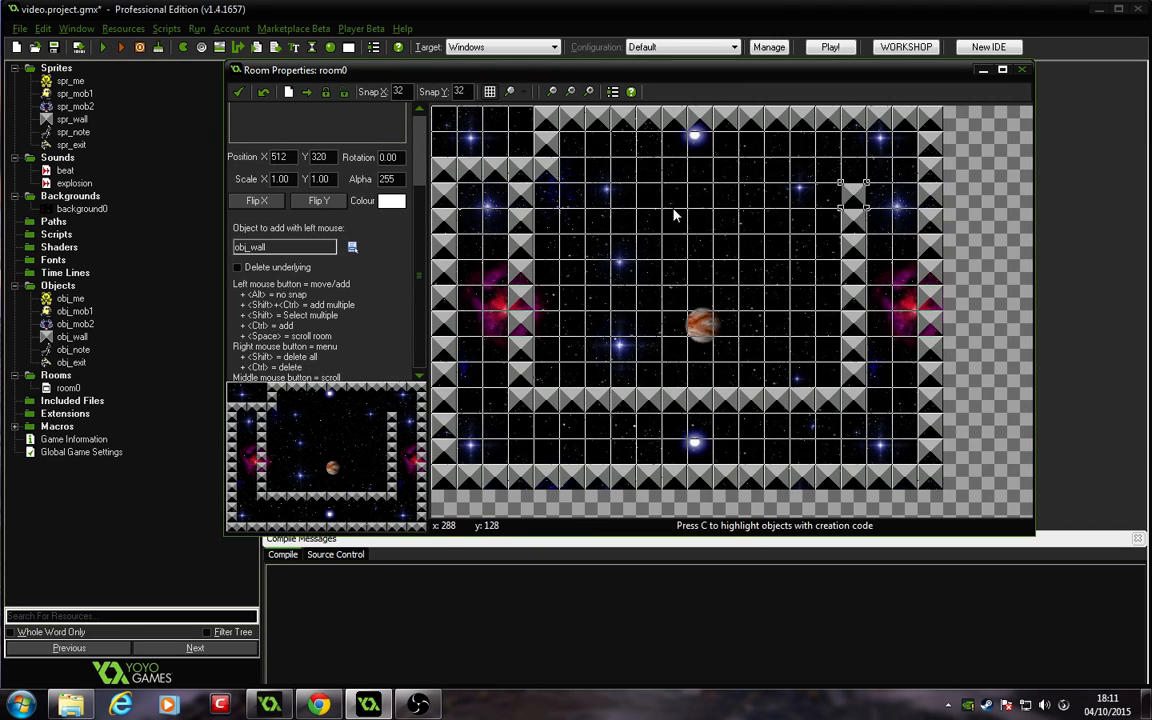
pyautogui.keyDown('ctrl'); pyautogui.keyDown('shift'); pyautogui.moveTo(622, 191); pyautogui.dragTo(827, 194); pyautogui.keyUp('shift'); pyautogui.keyUp('ctrl')
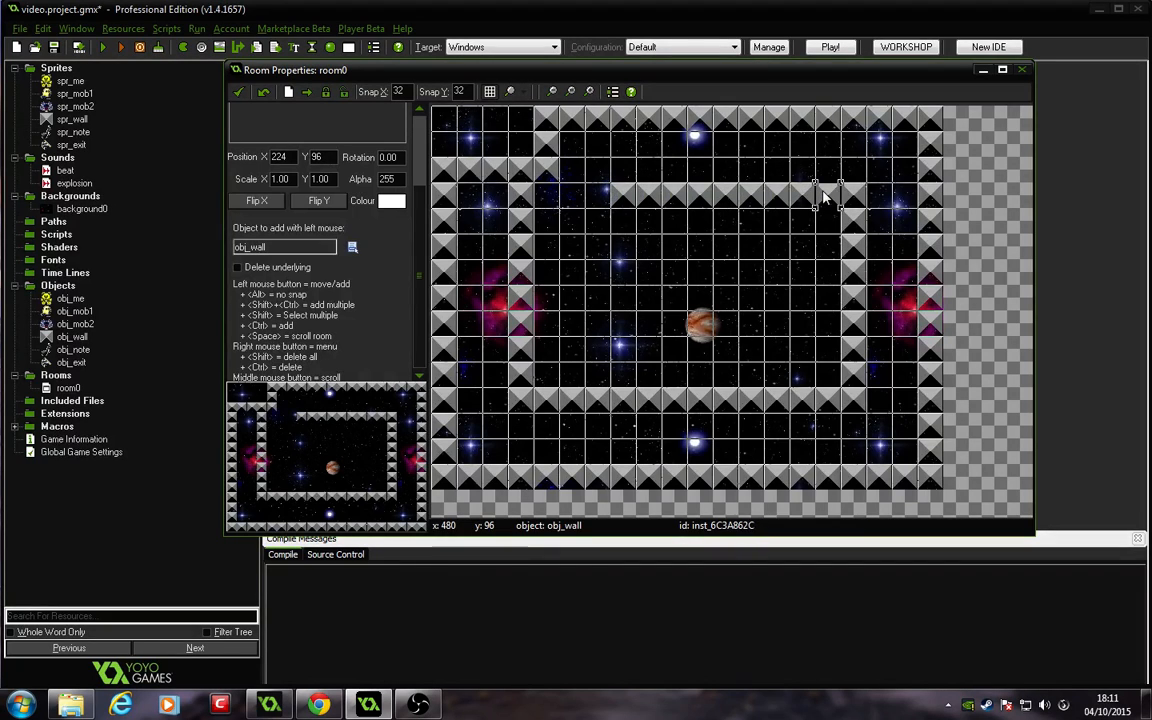
# Step: Delete one inner wall and add the innermost spiral maze walls around the planet
pyautogui.rightClick(622, 194)
pyautogui.click(645, 206)
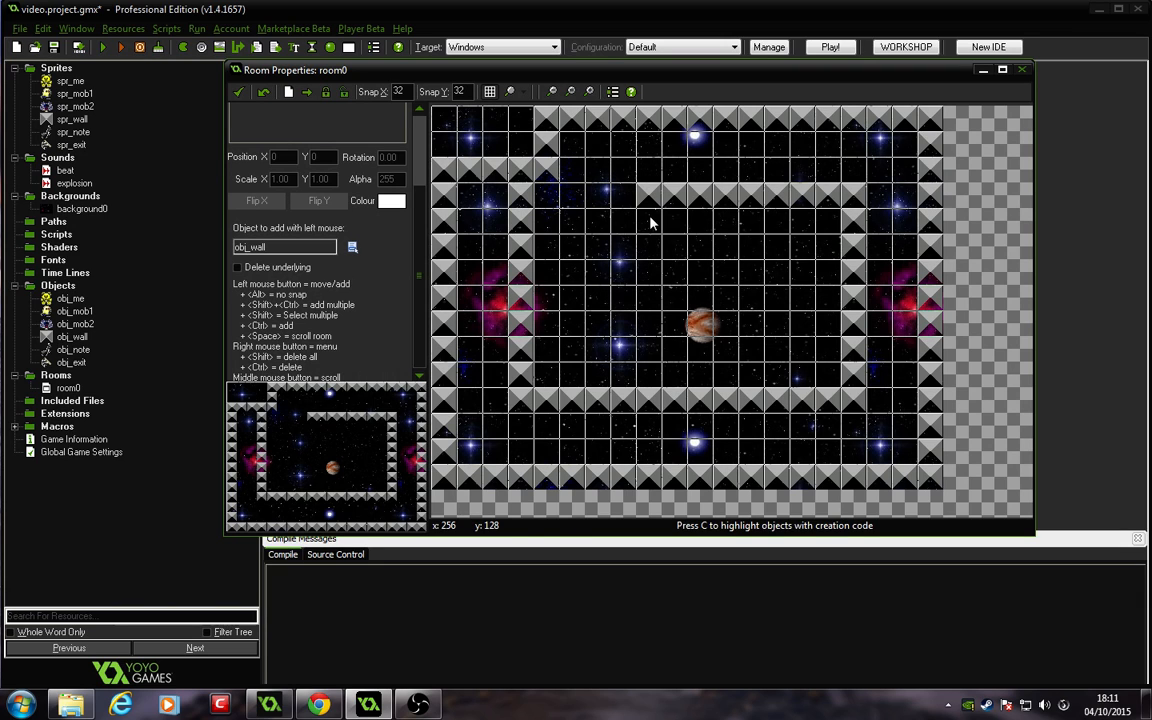
pyautogui.moveTo(650, 222)
pyautogui.keyDown('ctrl'); pyautogui.keyDown('shift'); pyautogui.mouseDown()
pyautogui.moveTo(656, 334)
pyautogui.moveTo(765, 322)
pyautogui.mouseUp(); pyautogui.keyUp('shift'); pyautogui.keyUp('ctrl')
pyautogui.keyDown('ctrl'); pyautogui.keyDown('shift'); pyautogui.click(619, 278); pyautogui.keyUp('shift'); pyautogui.keyUp('ctrl')
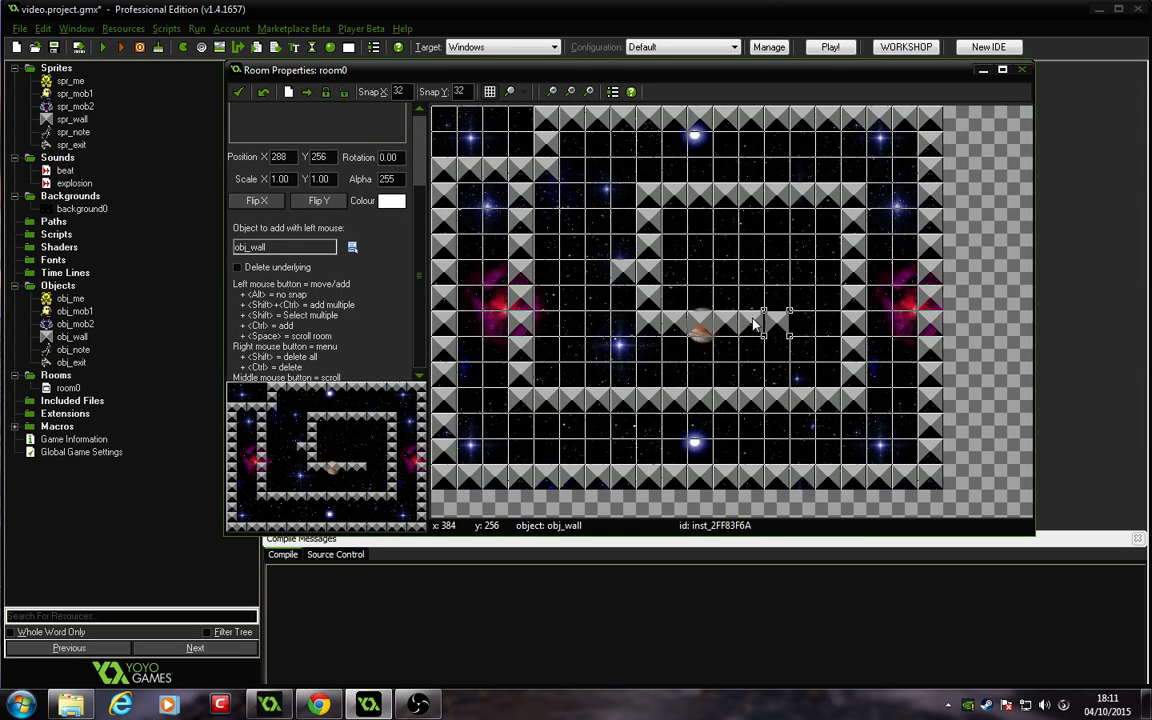
pyautogui.moveTo(785, 321)
pyautogui.keyDown('ctrl'); pyautogui.keyDown('shift'); pyautogui.mouseDown()
pyautogui.moveTo(771, 303)
pyautogui.moveTo(776, 265)
pyautogui.mouseUp(); pyautogui.keyUp('shift'); pyautogui.keyUp('ctrl')
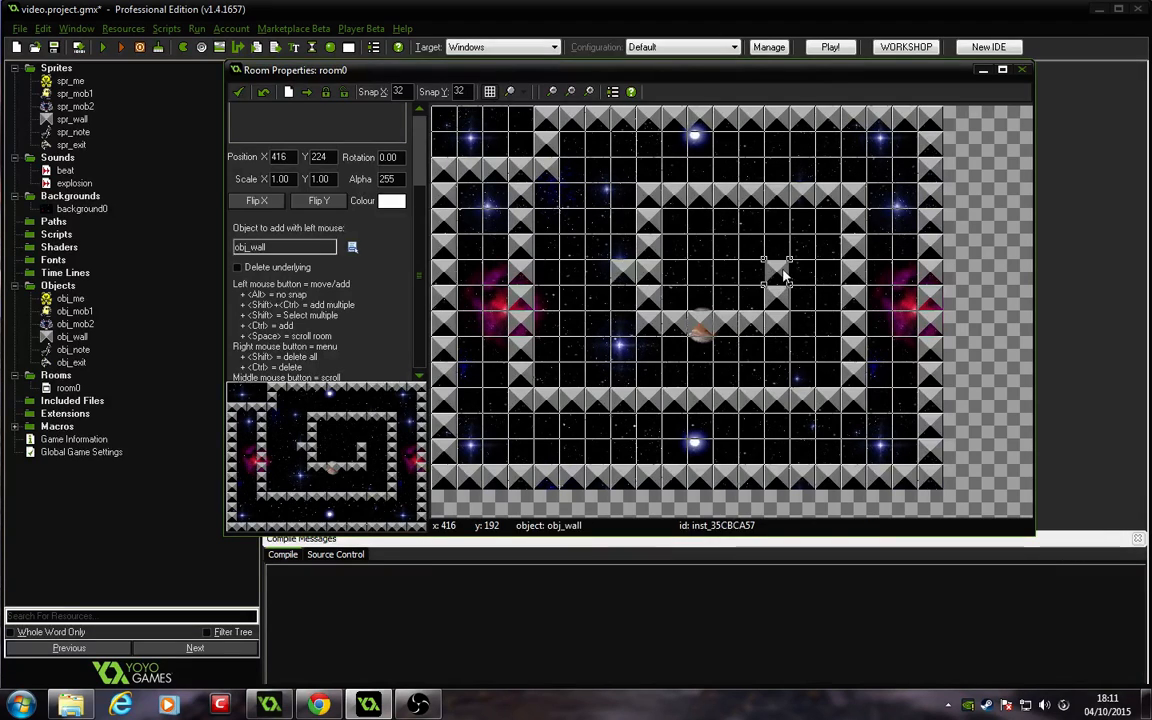
pyautogui.keyDown('ctrl'); pyautogui.keyDown('shift'); pyautogui.click(728, 279); pyautogui.keyUp('shift'); pyautogui.keyUp('ctrl')
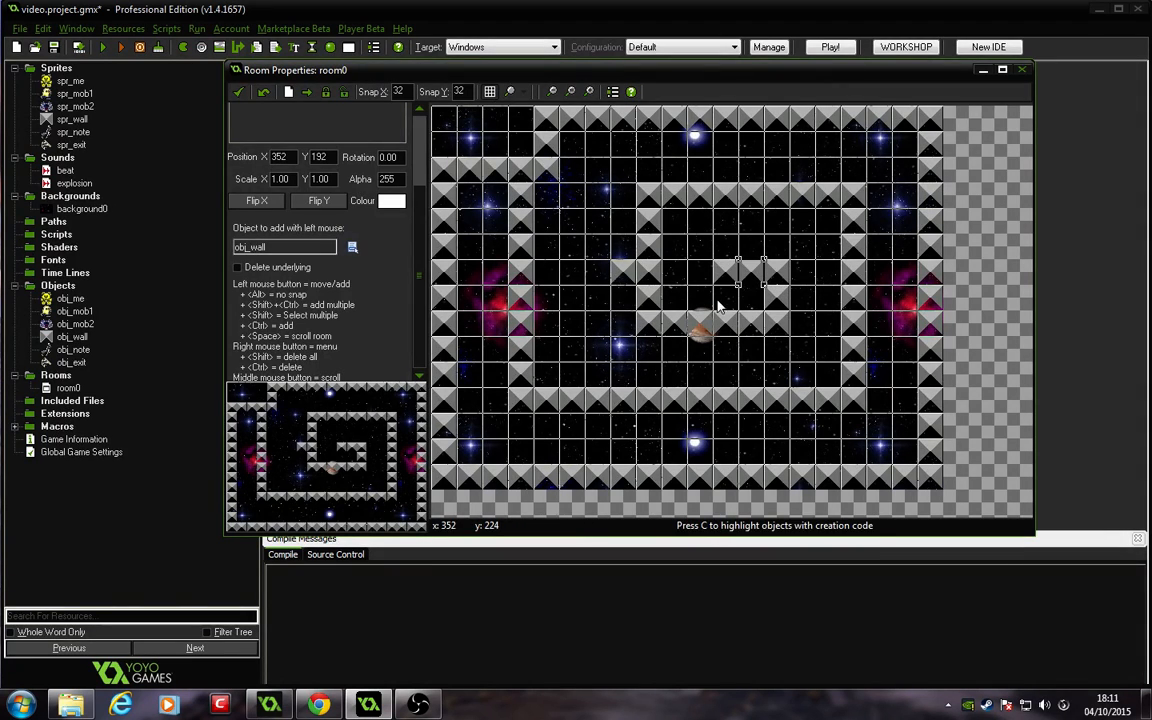
pyautogui.keyDown('ctrl'); pyautogui.keyDown('shift'); pyautogui.click(699, 268); pyautogui.keyUp('shift'); pyautogui.keyUp('ctrl')
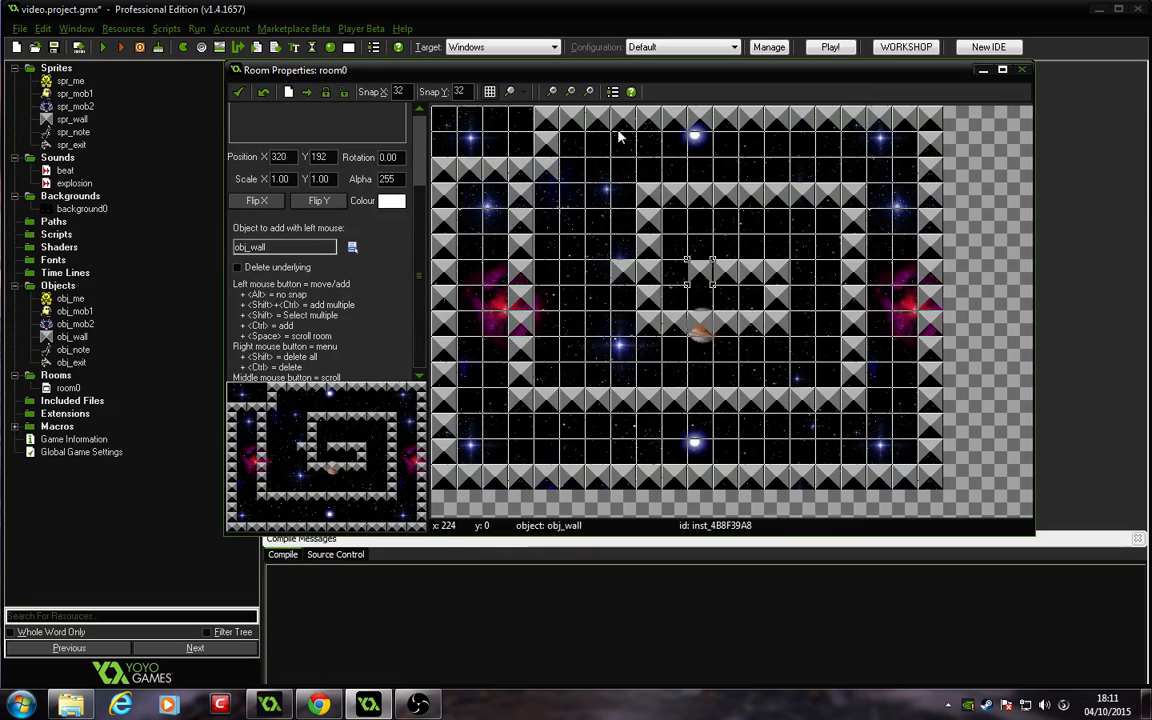
pyautogui.click(604, 280)
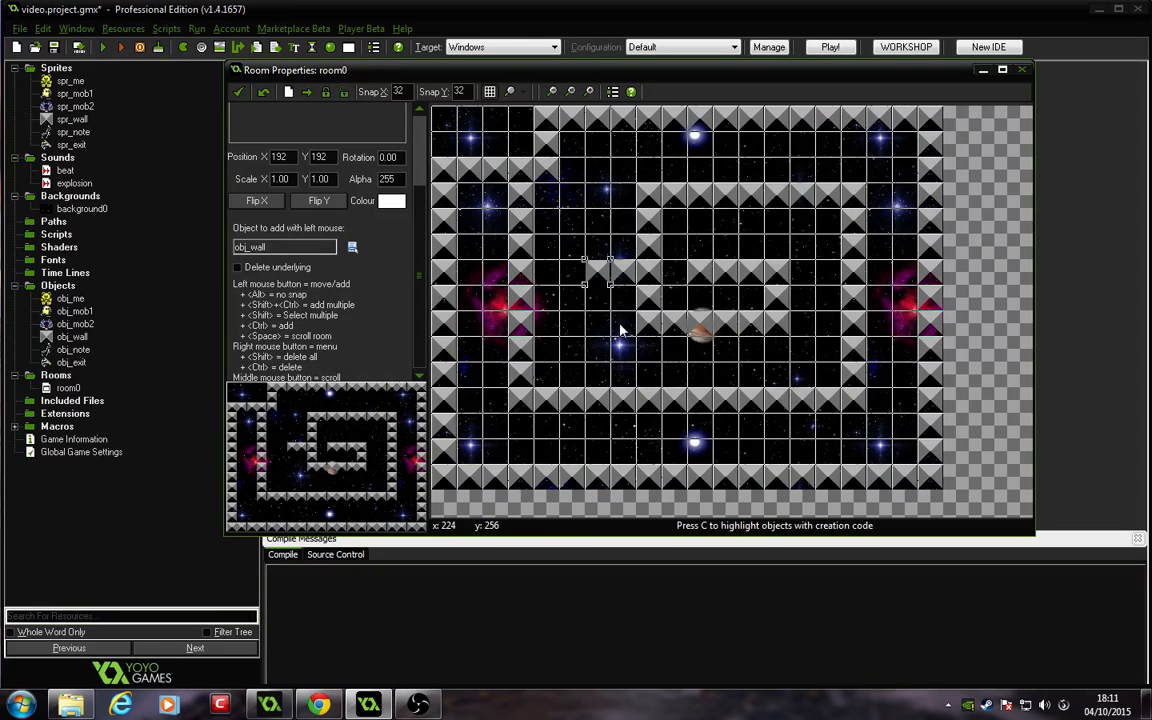
pyautogui.click(352, 248)
pyautogui.click(402, 329)
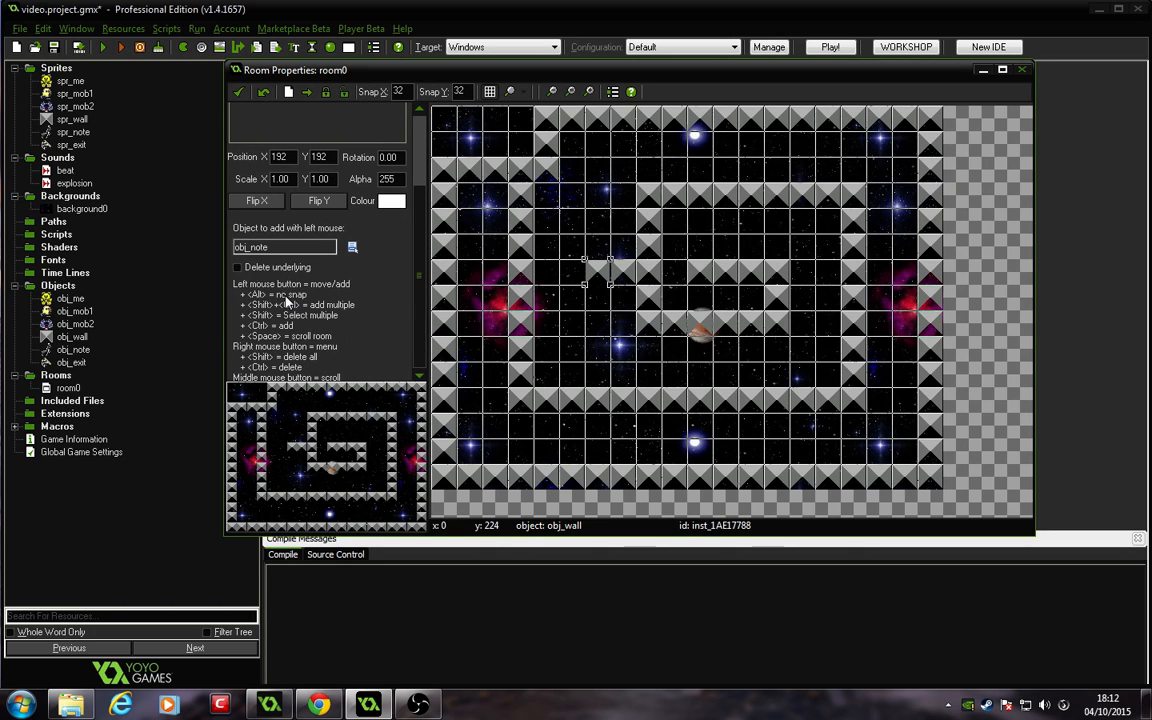
pyautogui.click(481, 262)
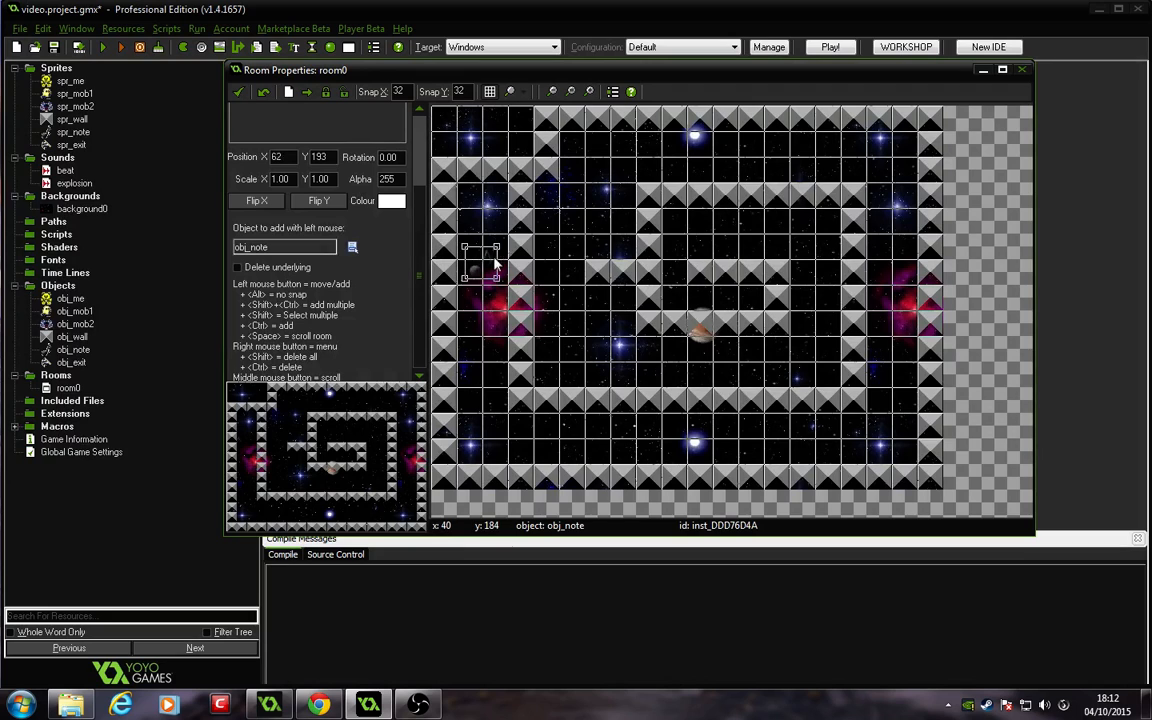
pyautogui.rightClick(486, 289)
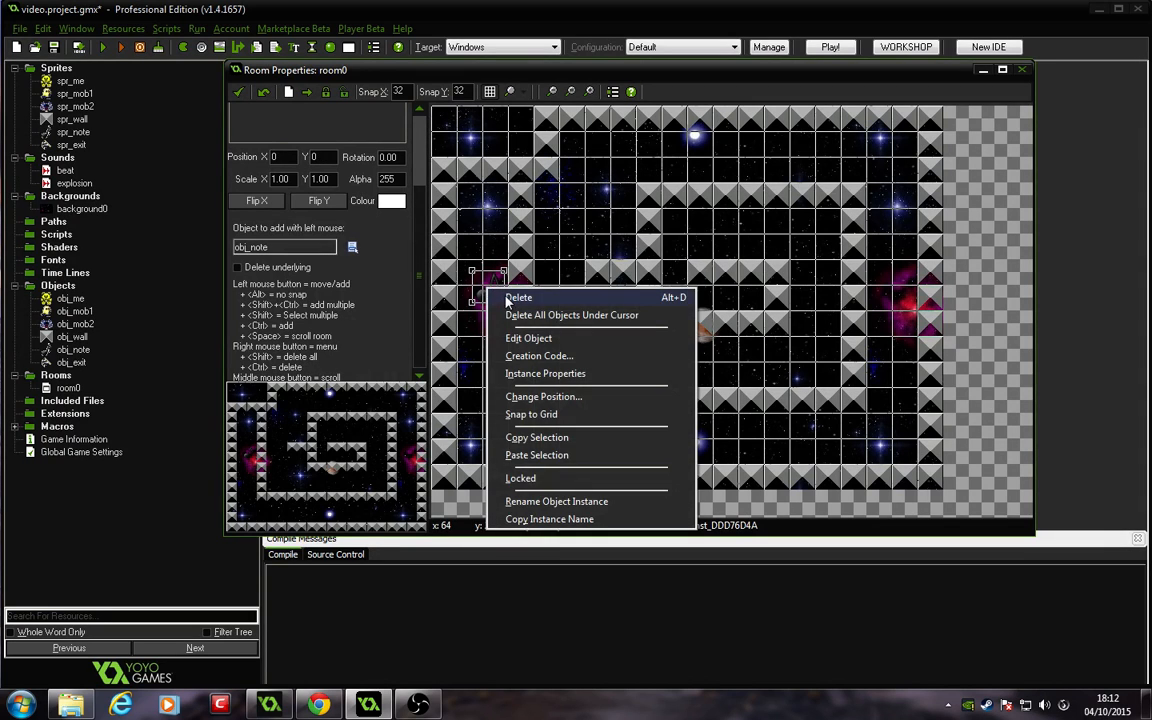
pyautogui.click(518, 298)
# Step: Choose obj_exit and place an exit inside the left corridor of the maze
pyautogui.click(351, 249)
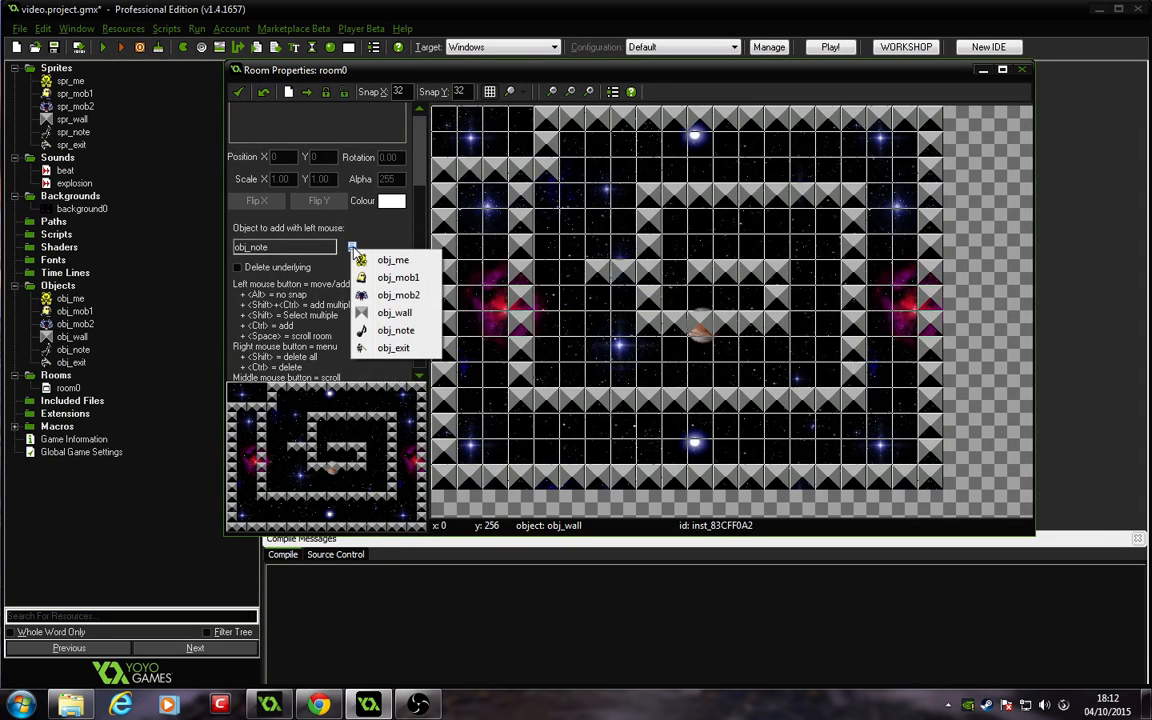
pyautogui.click(385, 318)
pyautogui.click(497, 306)
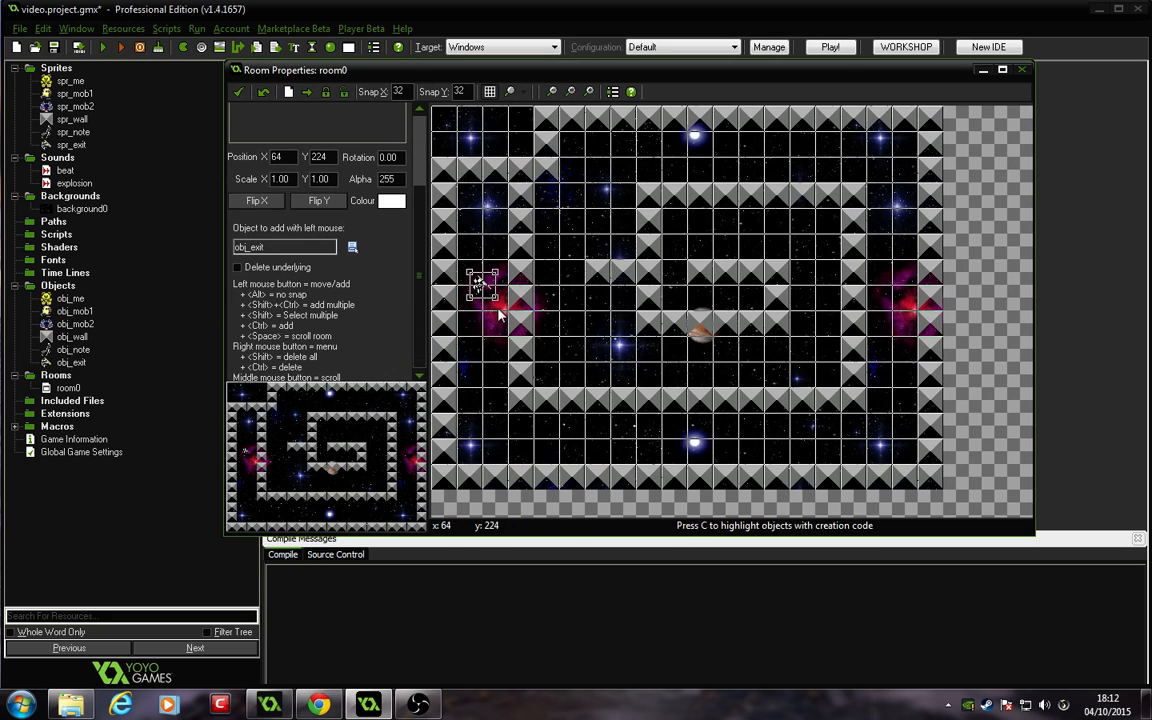
# Step: Move the exit into the centre of the maze beside the planet
pyautogui.keyDown('alt'); pyautogui.moveTo(481, 281); pyautogui.dragTo(748, 297); pyautogui.keyUp('alt')
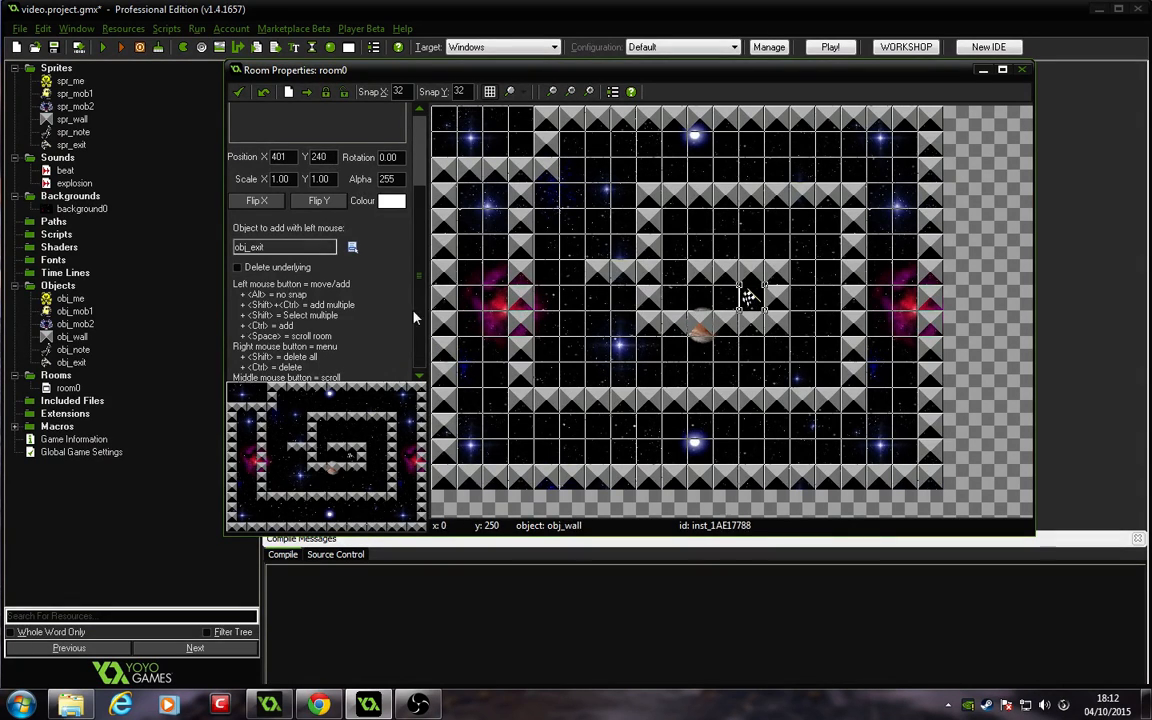
# Step: Choose obj_note and place music notes throughout the maze corridors
pyautogui.click(353, 247)
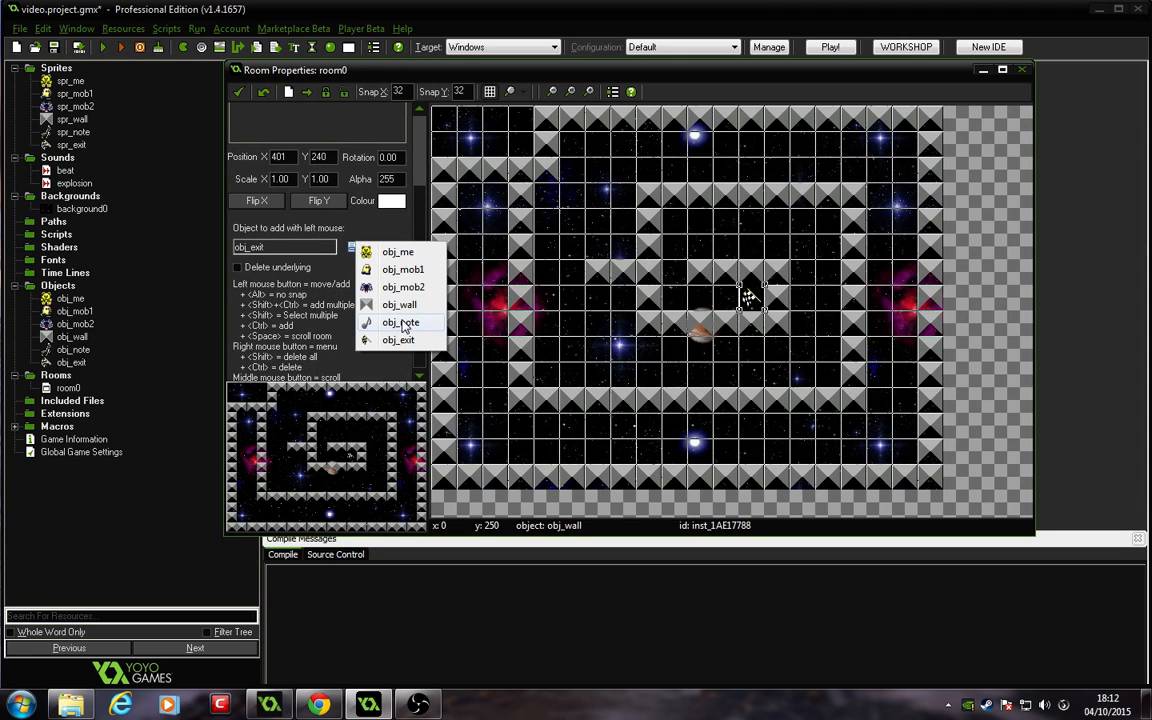
pyautogui.click(360, 293)
pyautogui.keyDown('alt'); pyautogui.moveTo(501, 278); pyautogui.dragTo(501, 281); pyautogui.keyUp('alt')
pyautogui.keyDown('alt'); pyautogui.click(703, 455); pyautogui.keyUp('alt')
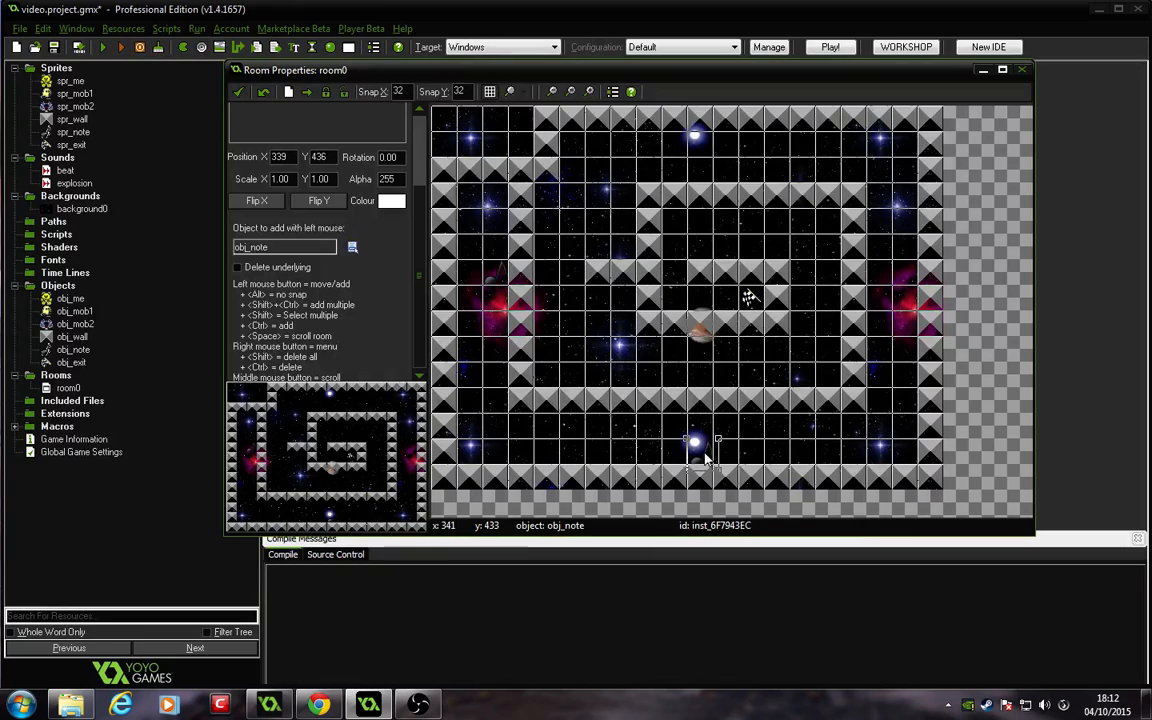
pyautogui.keyDown('alt'); pyautogui.moveTo(705, 452); pyautogui.dragTo(700, 450); pyautogui.keyUp('alt')
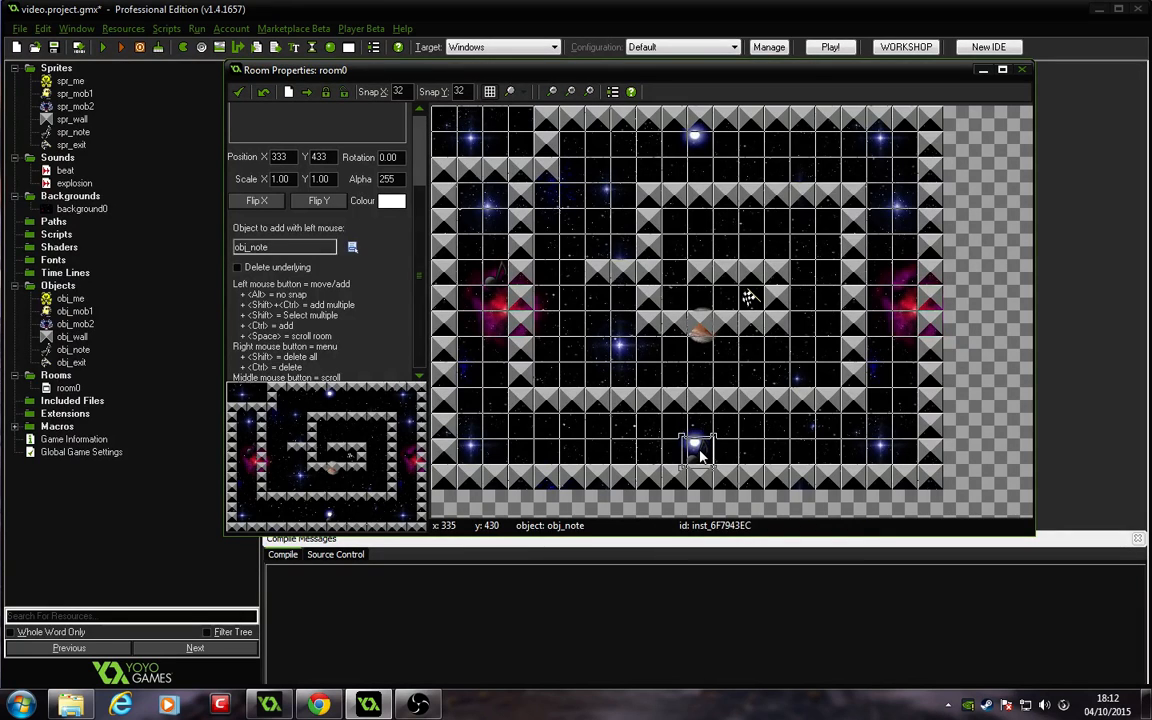
pyautogui.keyDown('alt'); pyautogui.click(879, 402); pyautogui.keyUp('alt')
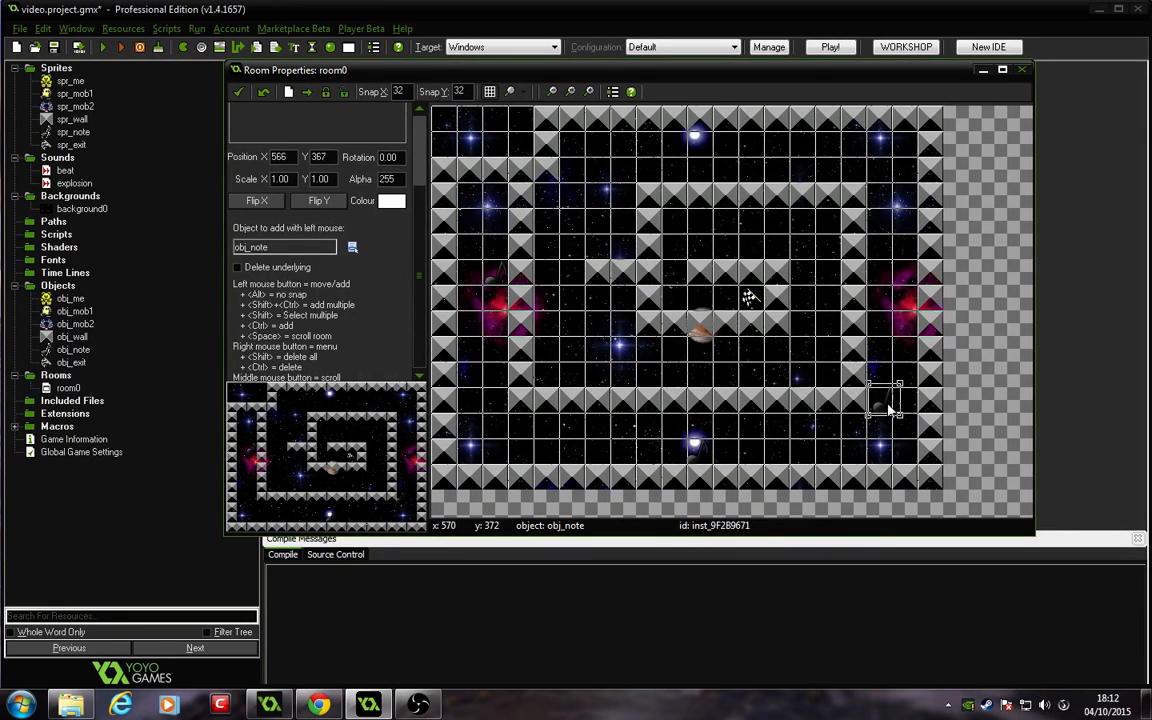
pyautogui.keyDown('alt'); pyautogui.click(576, 151); pyautogui.keyUp('alt')
pyautogui.keyDown('alt'); pyautogui.click(625, 298); pyautogui.keyUp('alt')
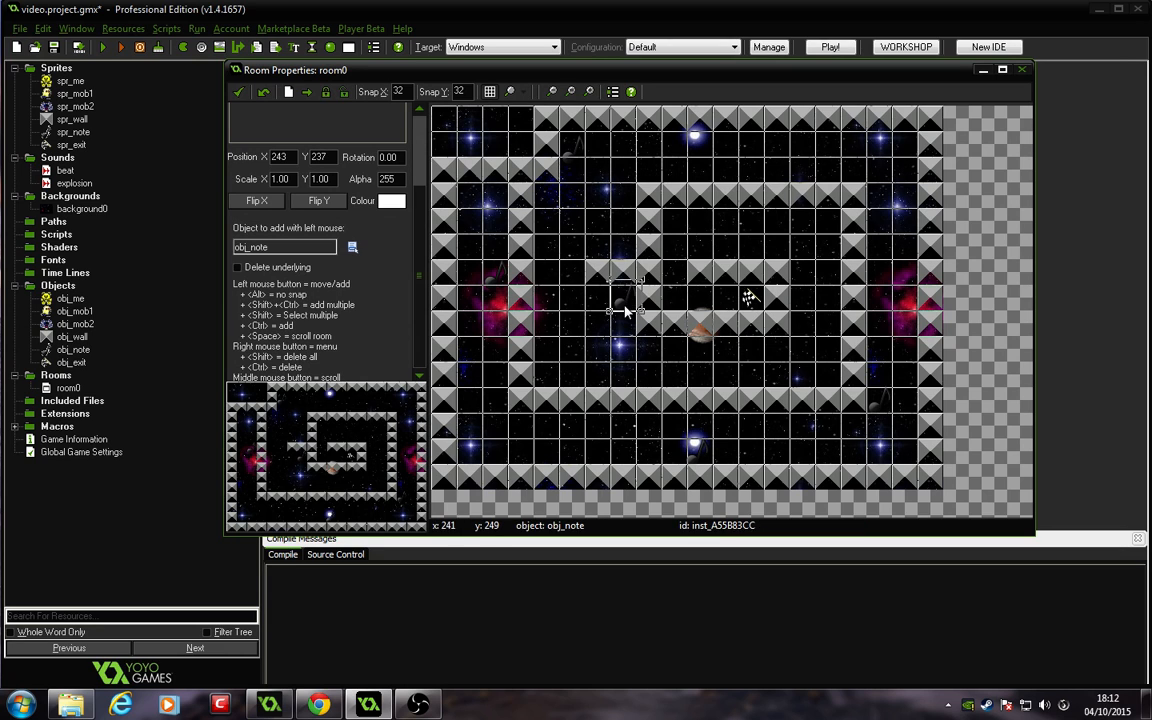
pyautogui.keyDown('alt'); pyautogui.click(624, 248); pyautogui.keyUp('alt')
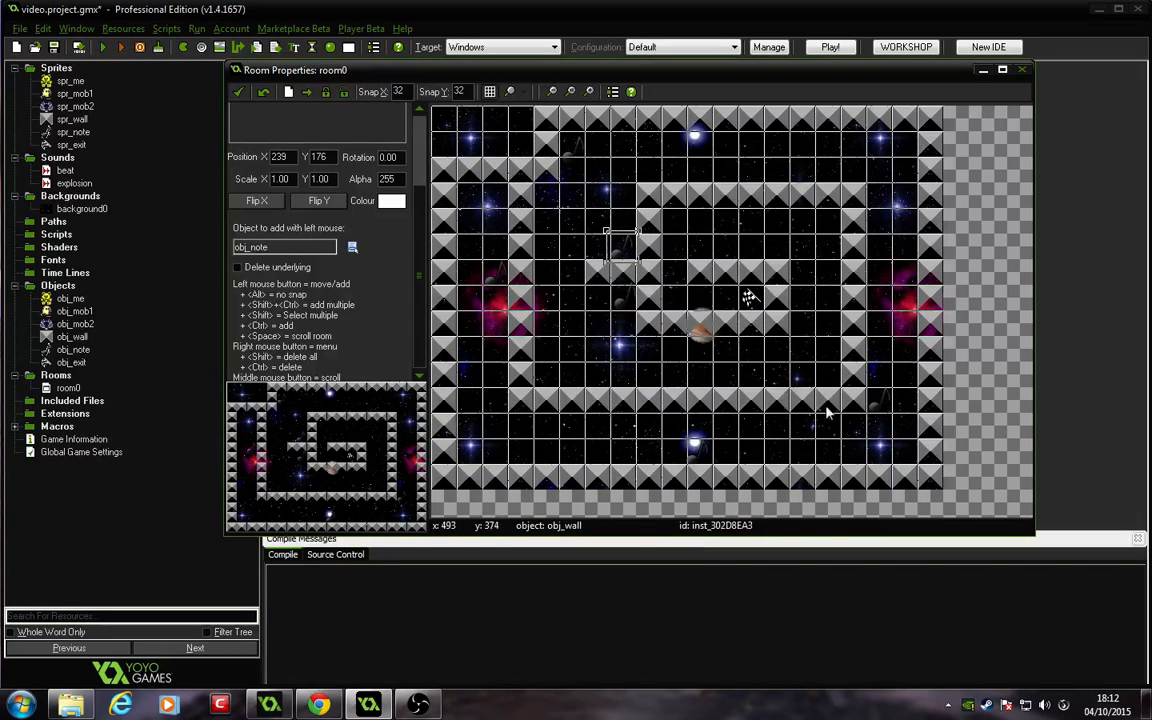
pyautogui.keyDown('alt'); pyautogui.click(826, 372); pyautogui.keyUp('alt')
pyautogui.keyDown('alt'); pyautogui.click(822, 215); pyautogui.keyUp('alt')
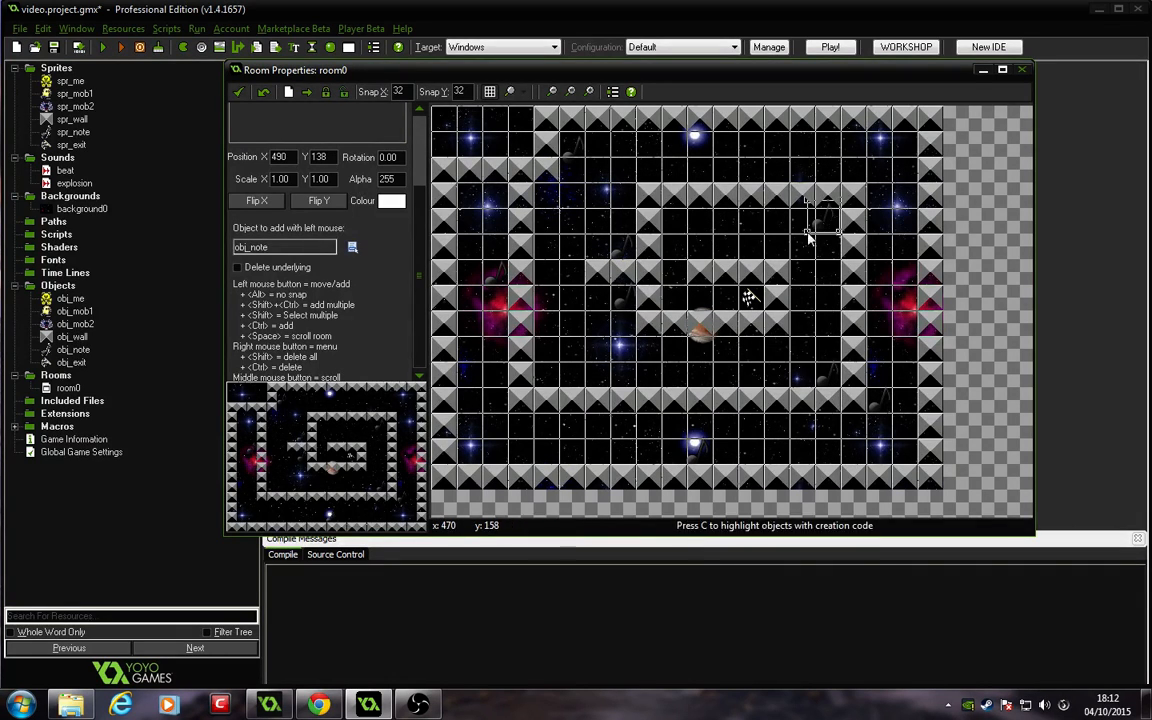
pyautogui.keyDown('alt'); pyautogui.moveTo(830, 223); pyautogui.dragTo(834, 232); pyautogui.keyUp('alt')
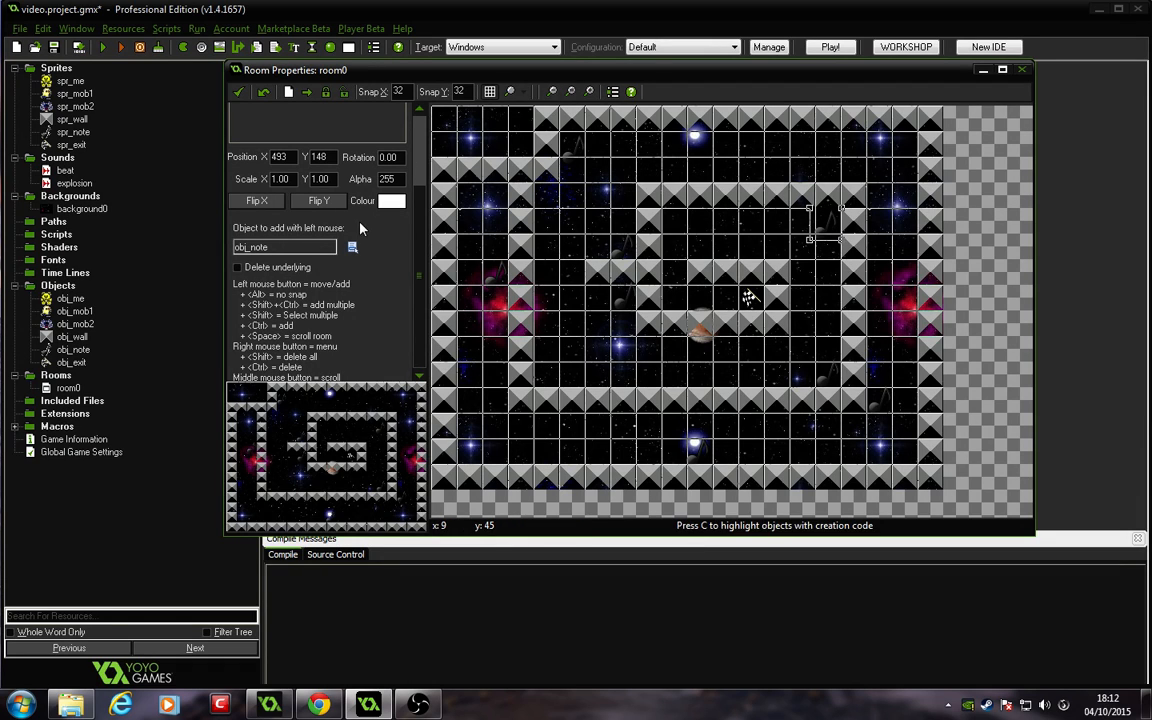
# Step: Choose obj_me and place the player in the top-left corridor of the maze
pyautogui.click(351, 247)
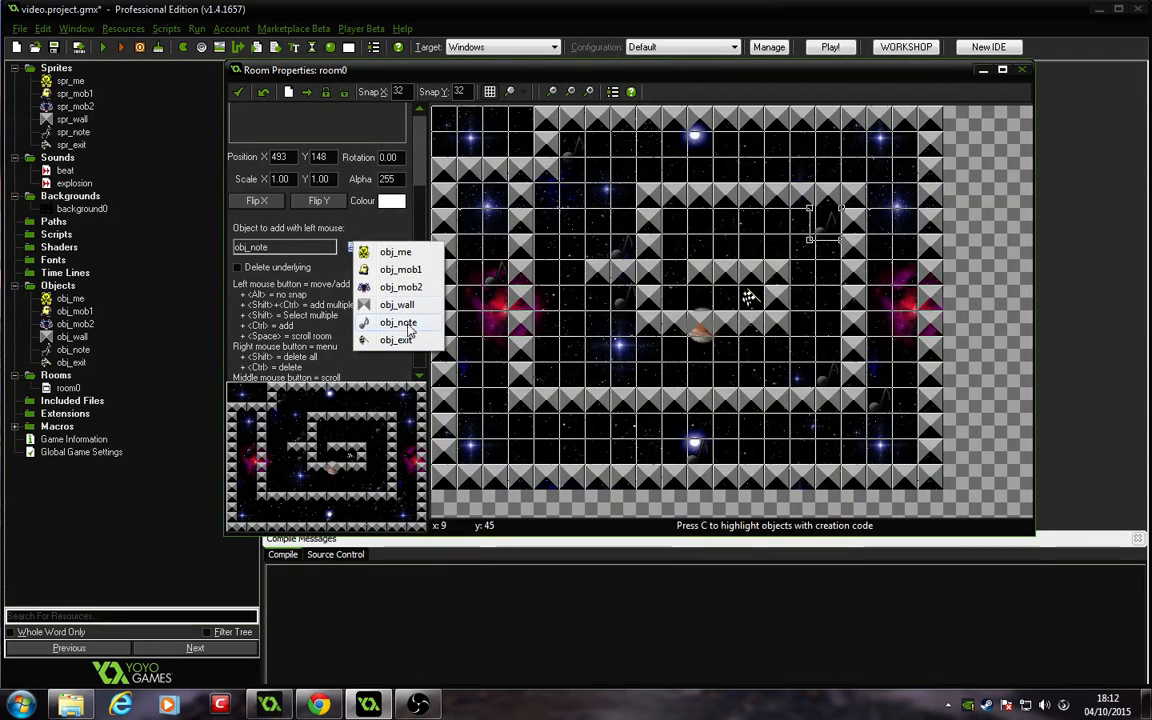
pyautogui.click(397, 262)
pyautogui.moveTo(481, 190)
pyautogui.mouseDown()
pyautogui.moveTo(478, 218)
pyautogui.moveTo(485, 211)
pyautogui.mouseUp()
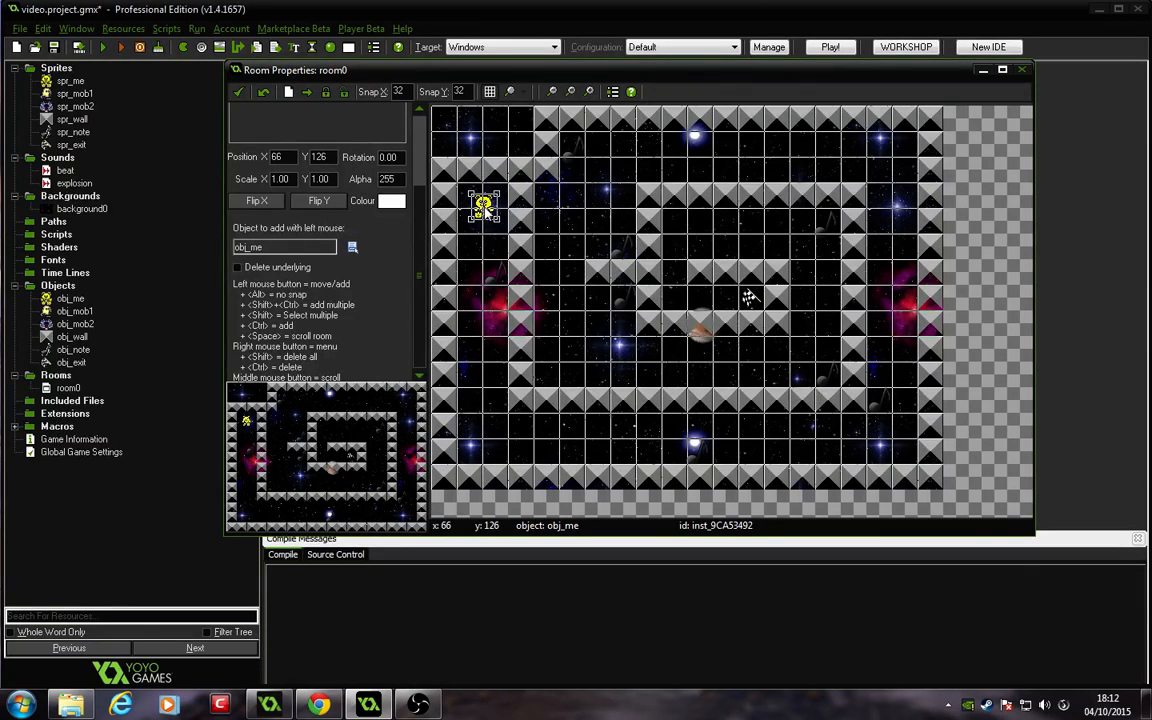
# Step: Choose obj_mob1 and place two enemies at both ends of the bottom corridor
pyautogui.click(350, 248)
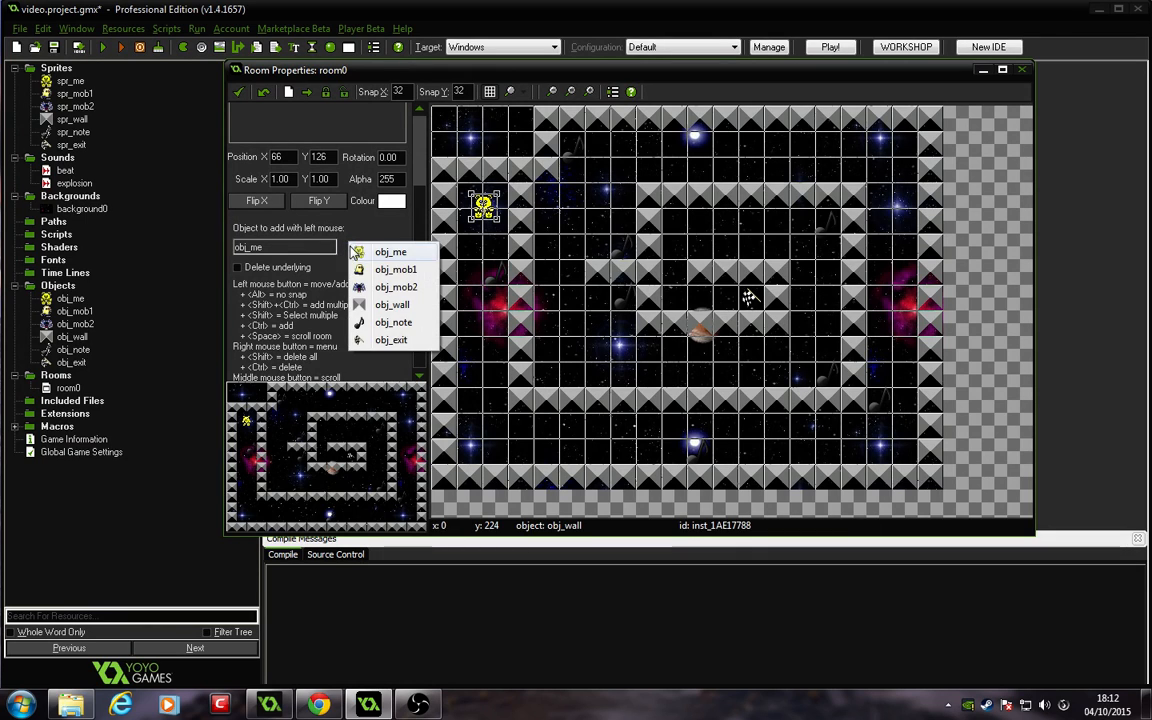
pyautogui.click(349, 256)
pyautogui.click(477, 429)
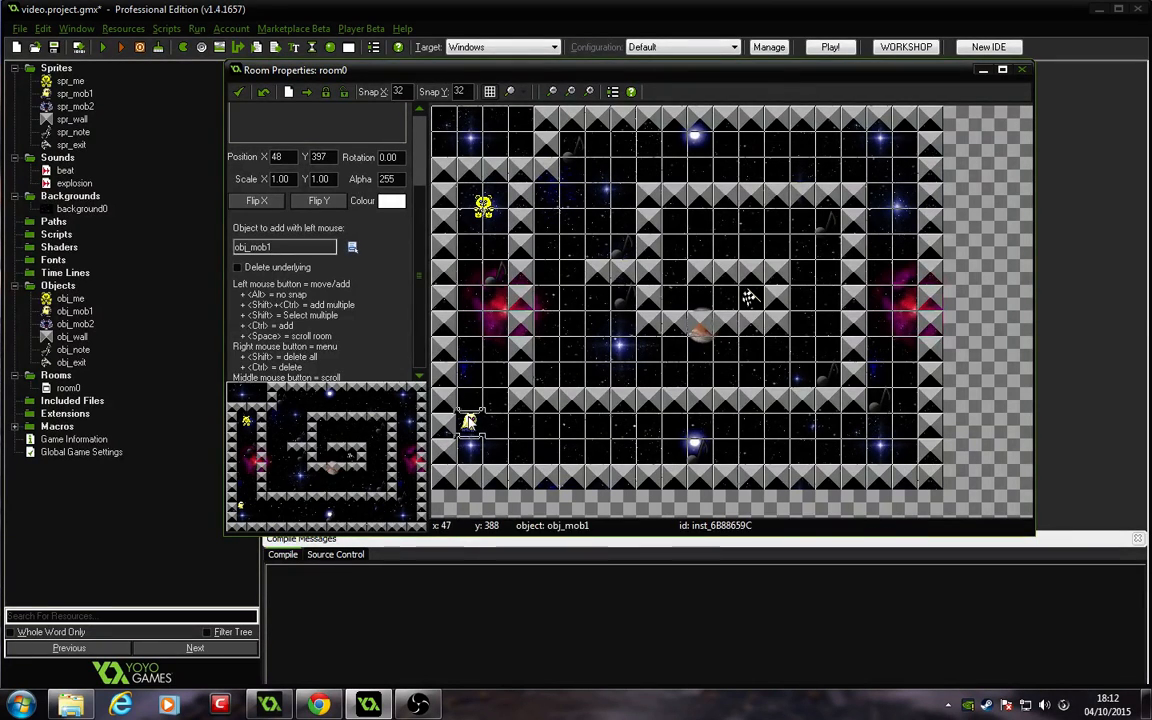
pyautogui.click(834, 456)
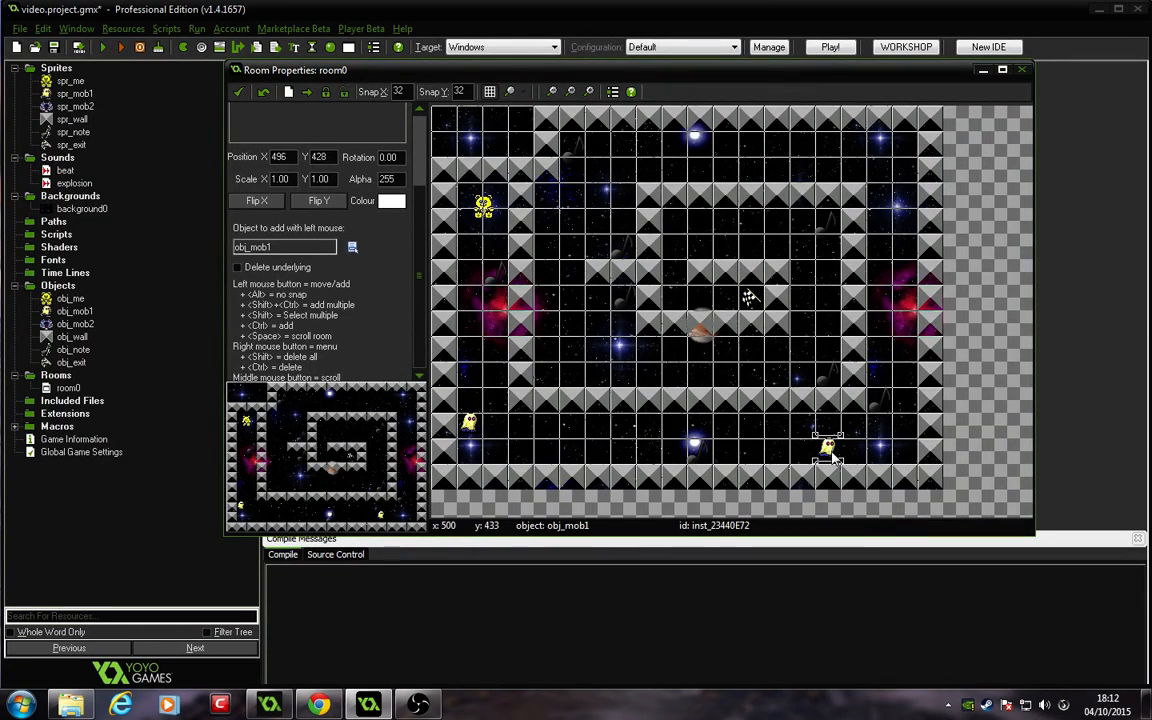
pyautogui.keyDown('alt'); pyautogui.moveTo(830, 448); pyautogui.dragTo(831, 453); pyautogui.keyUp('alt')
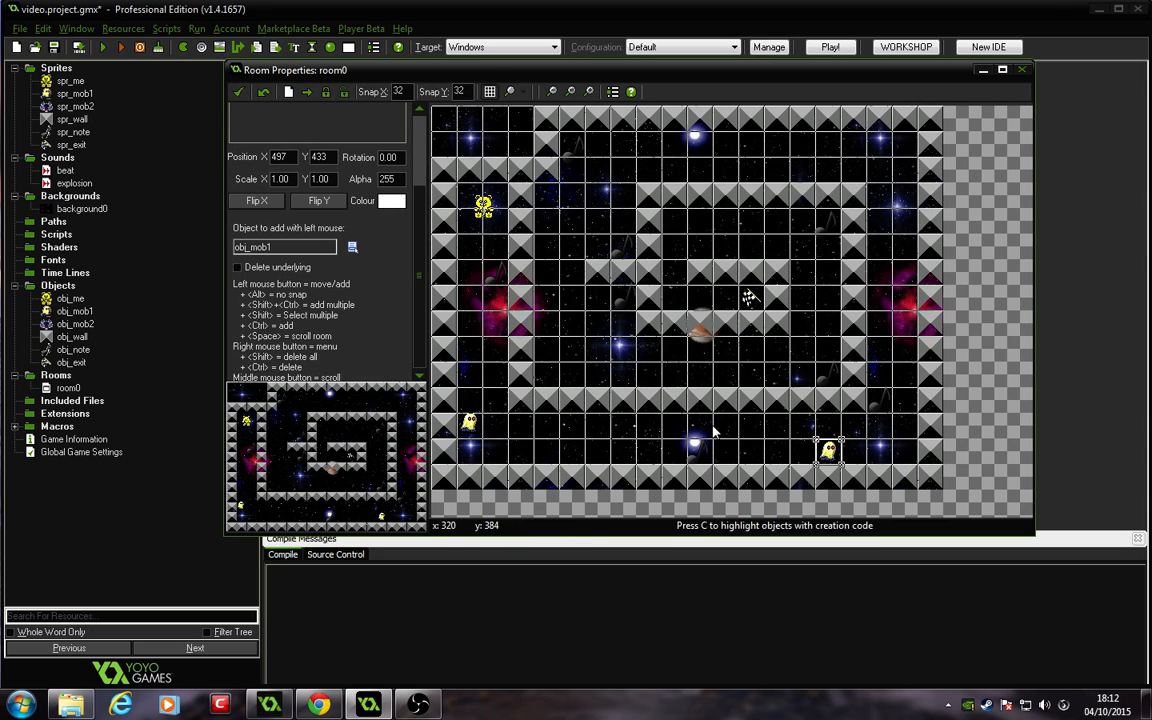
pyautogui.click(468, 423)
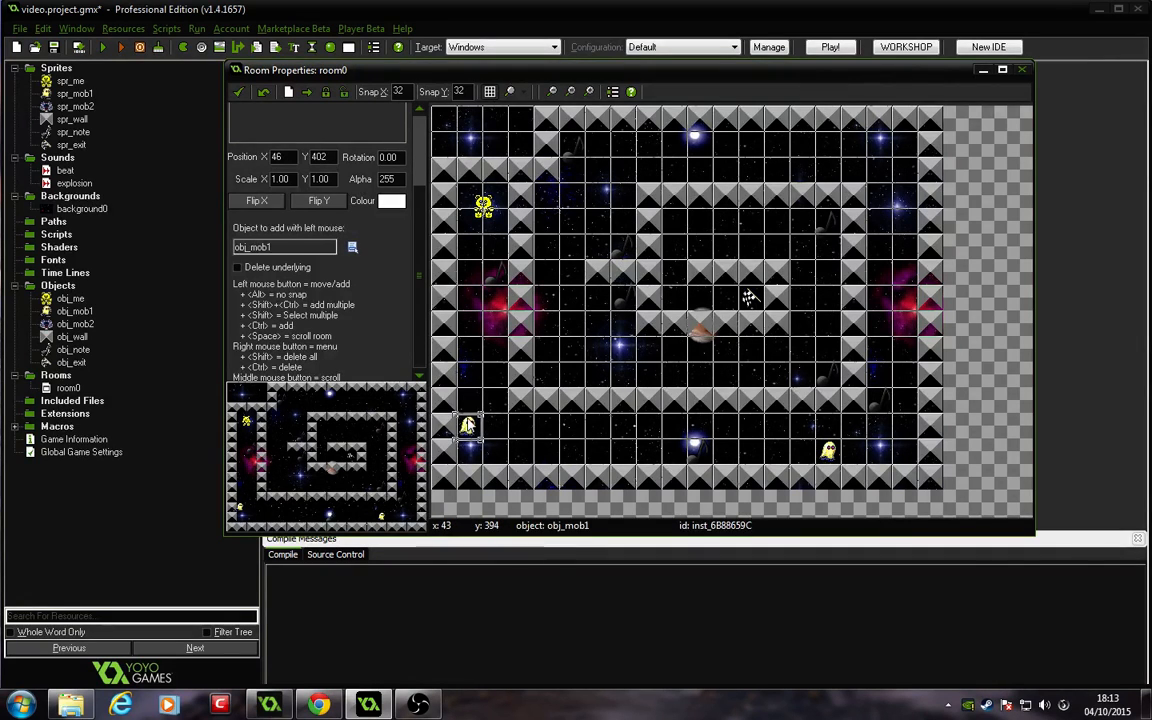
pyautogui.keyDown('alt'); pyautogui.moveTo(467, 424); pyautogui.dragTo(472, 418); pyautogui.keyUp('alt')
# Step: Choose obj_mob2 and place enemies in the top corridor, right corridor and inner maze
pyautogui.scroll(3, 469, 422)
pyautogui.scroll(-2, 537, 384)
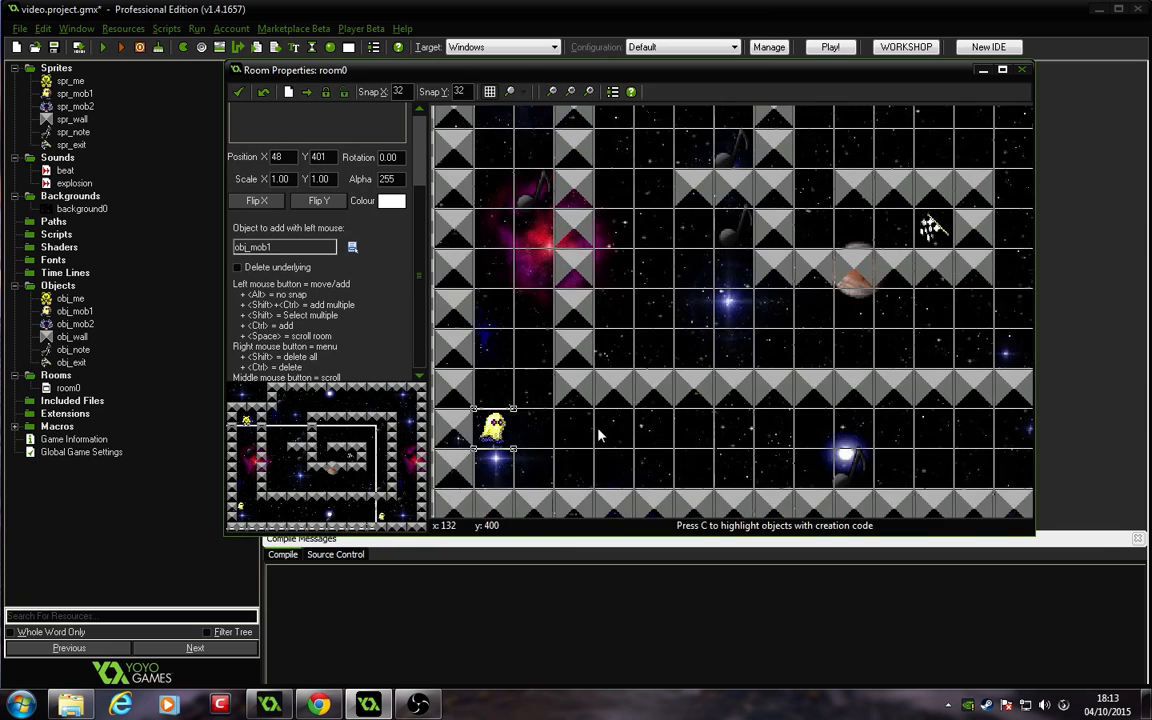
pyautogui.scroll(-2, 955, 435)
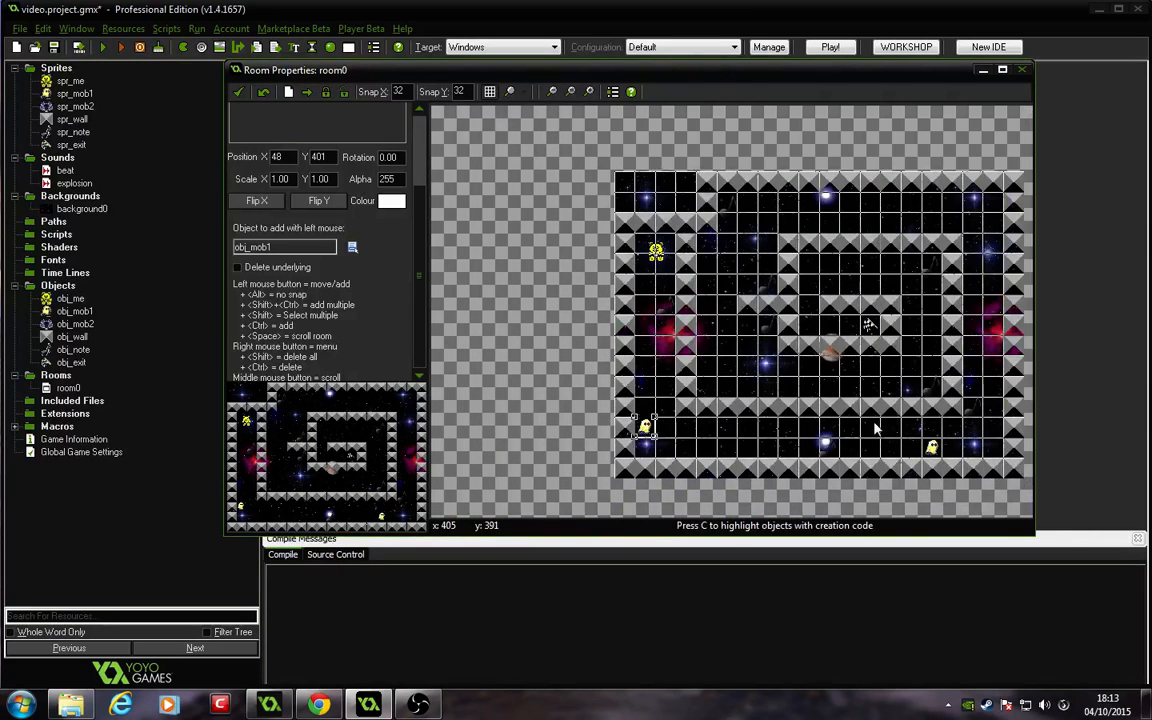
pyautogui.click(352, 248)
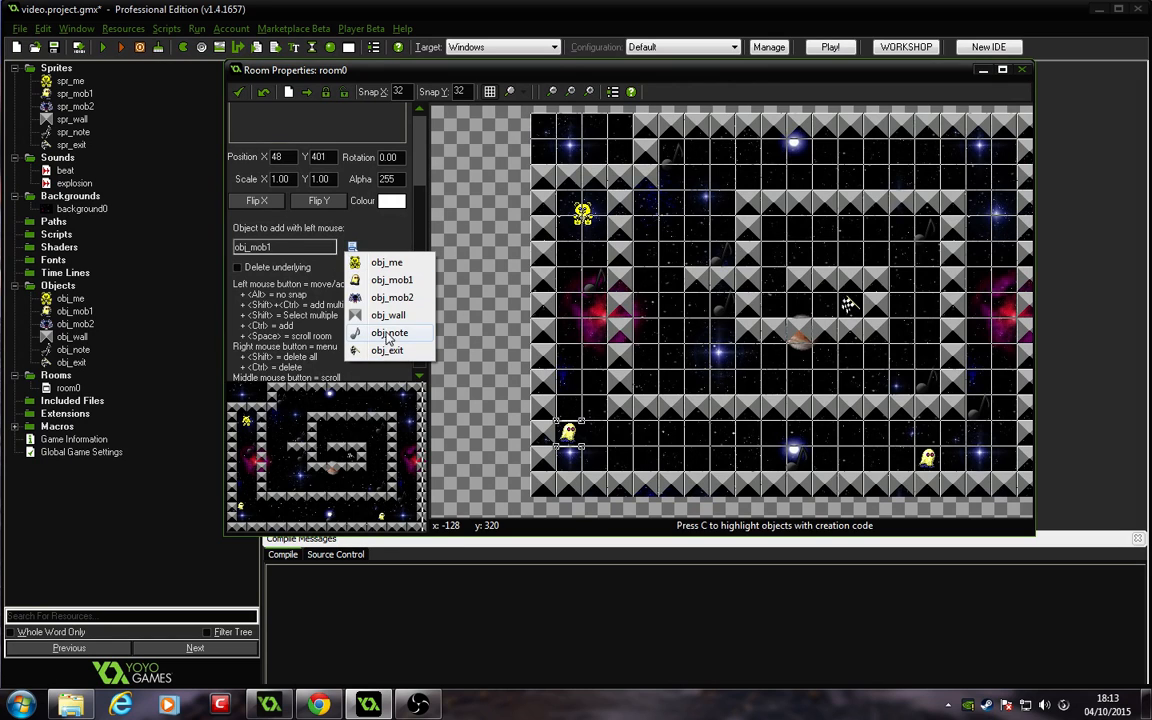
pyautogui.click(390, 297)
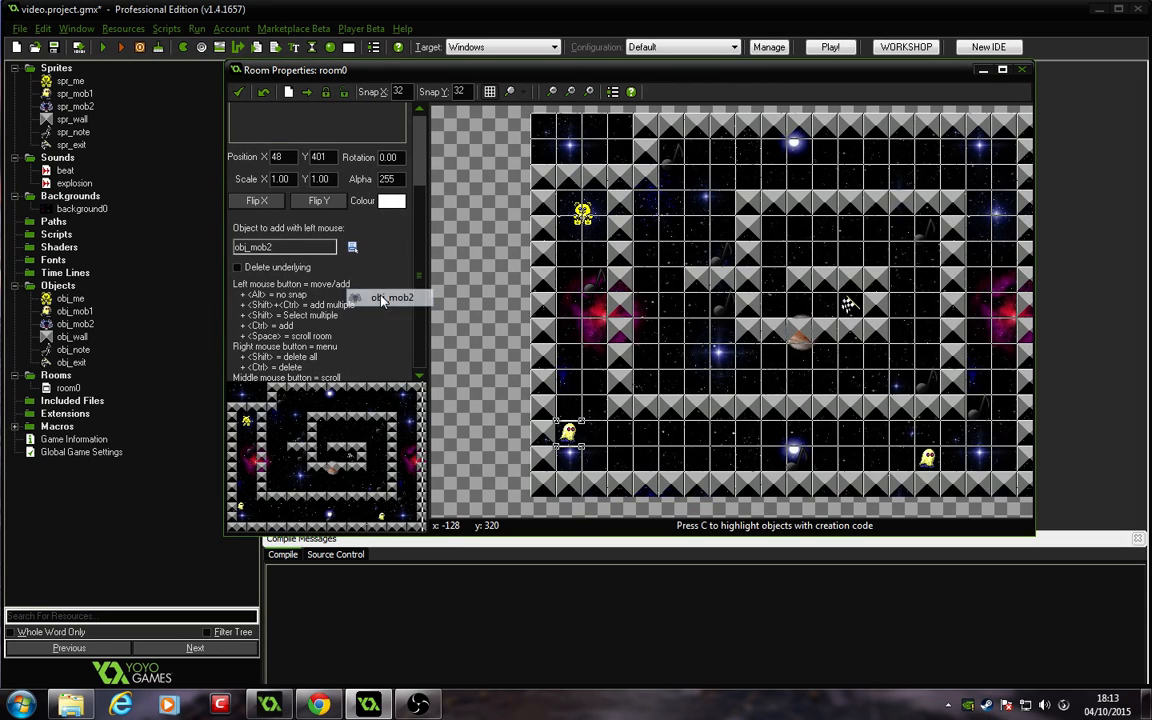
pyautogui.click(979, 170)
pyautogui.moveTo(978, 168); pyautogui.dragTo(980, 165)
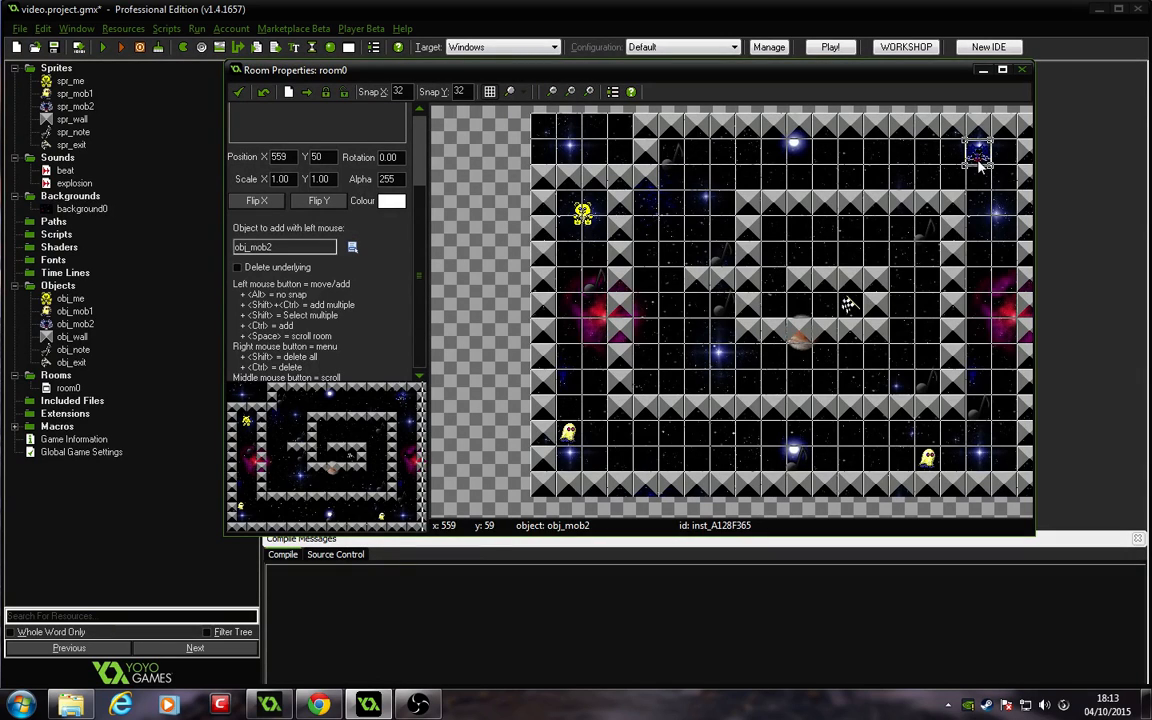
pyautogui.click(1010, 331)
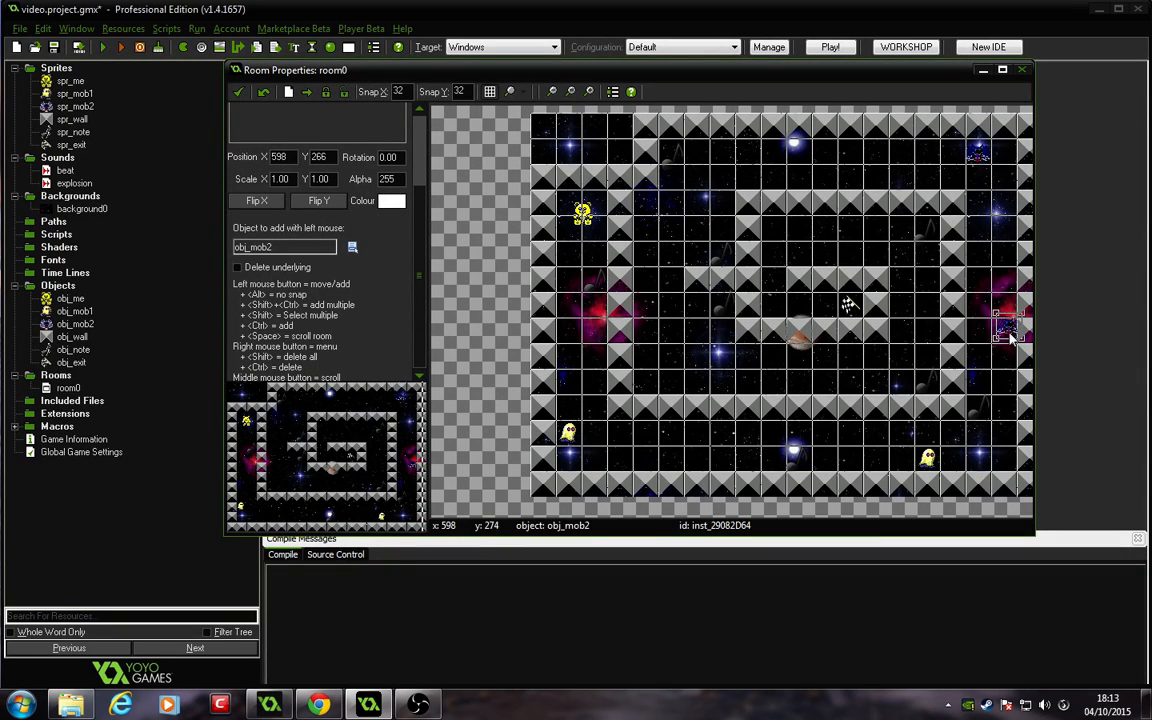
pyautogui.moveTo(1012, 332); pyautogui.dragTo(1007, 340)
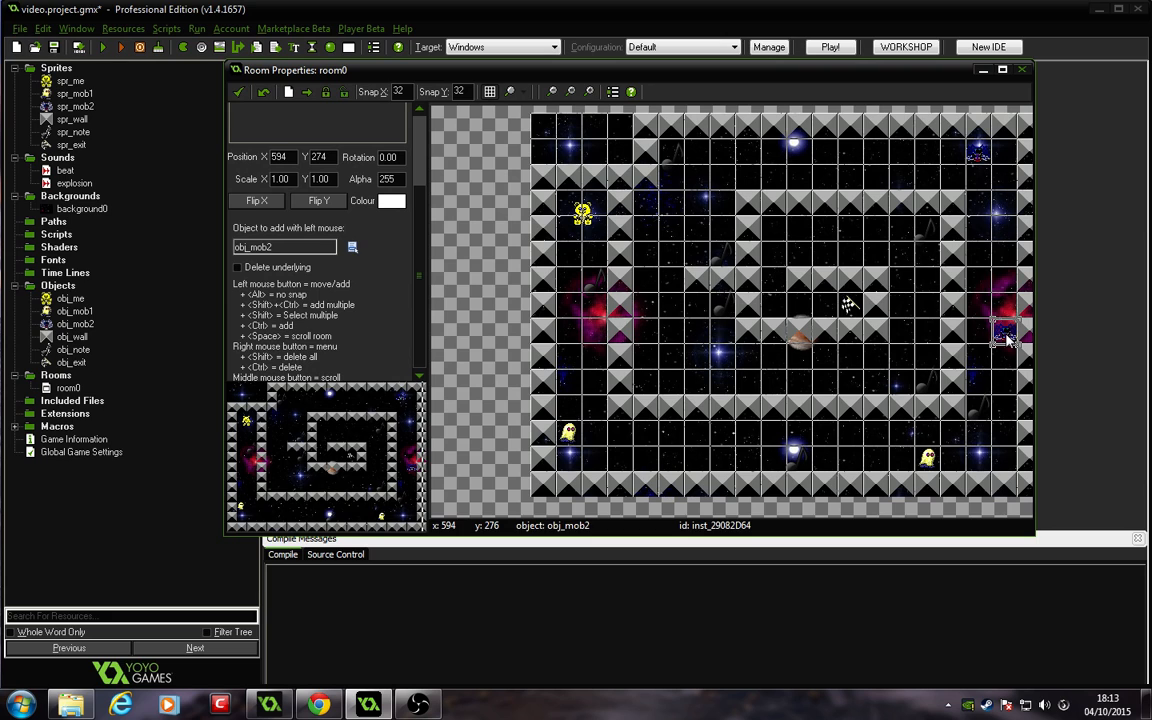
pyautogui.click(699, 157)
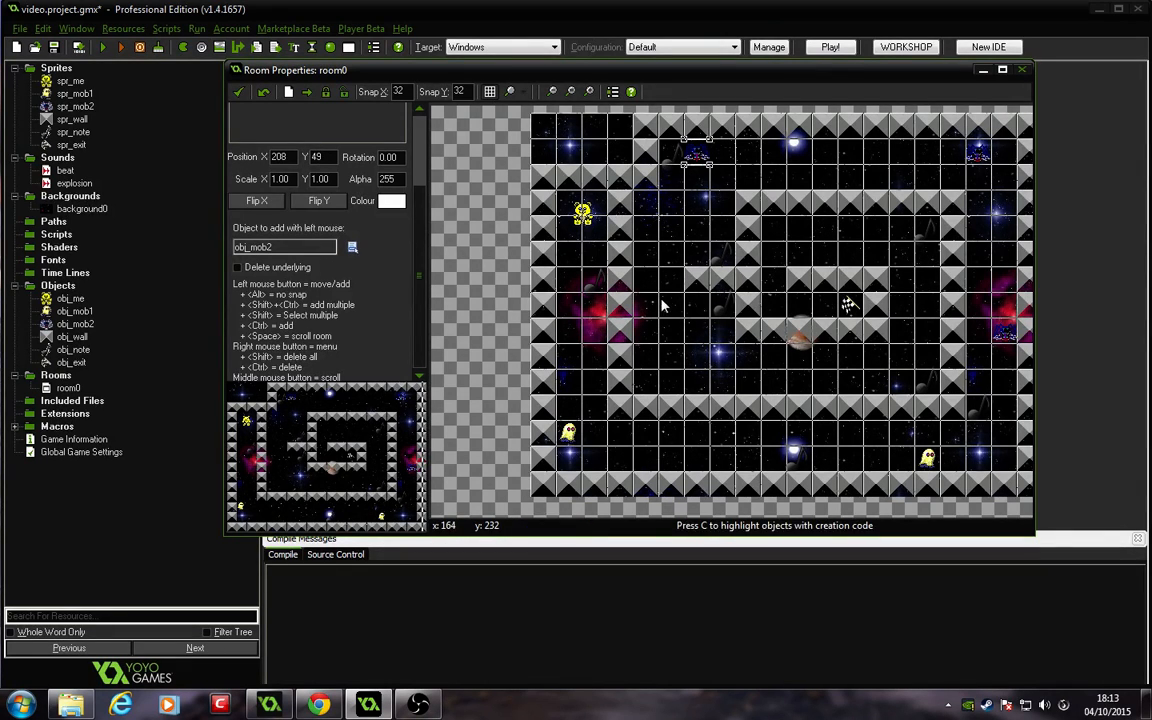
pyautogui.keyDown('alt'); pyautogui.moveTo(646, 199); pyautogui.dragTo(699, 311); pyautogui.keyUp('alt')
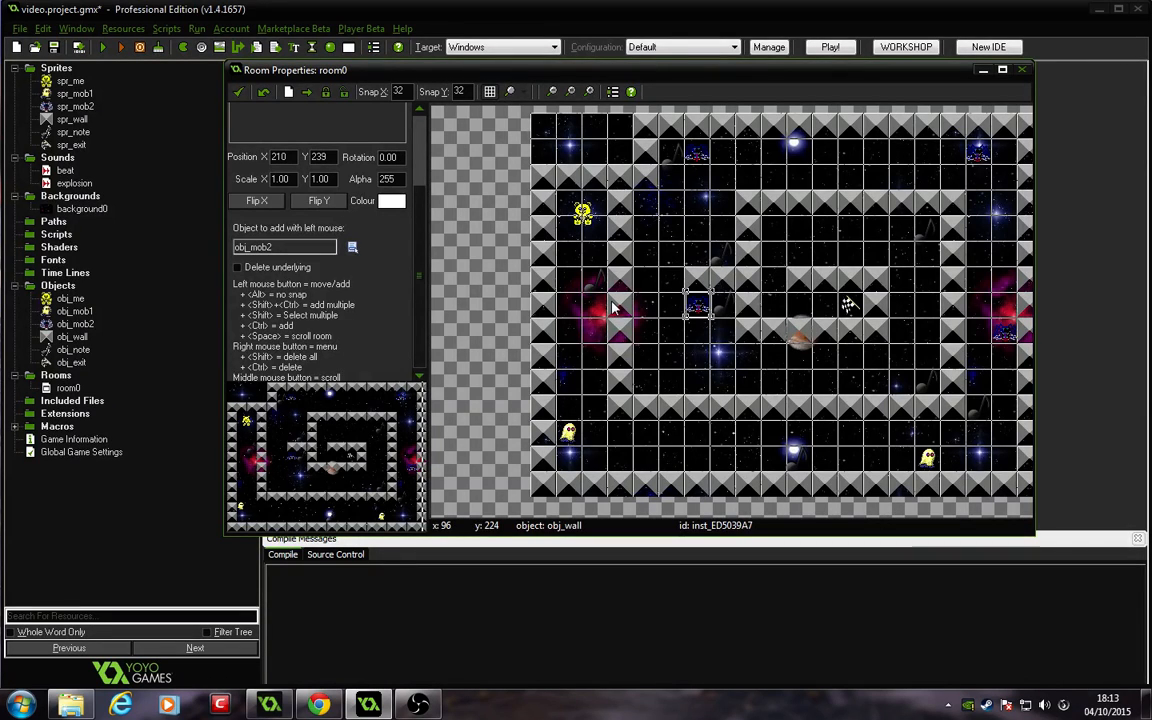
# Step: Place two more obj_mob1 enemies in the top-right and inner bottom corridors, then close the room
pyautogui.click(352, 247)
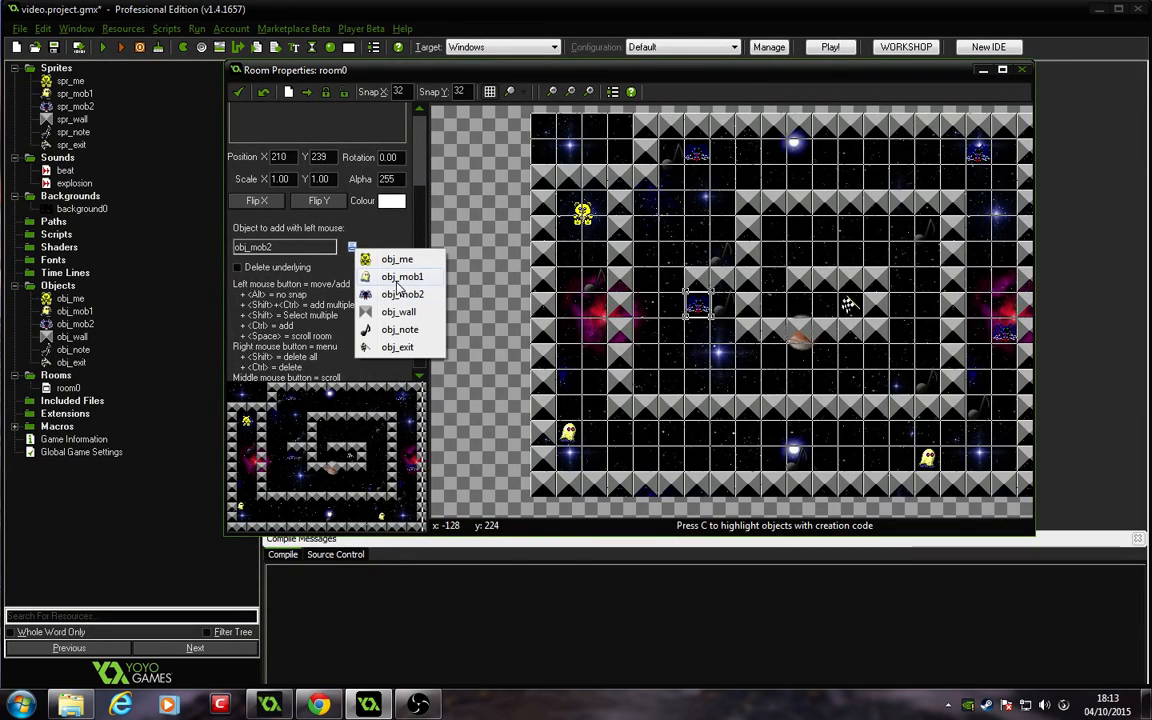
pyautogui.click(400, 278)
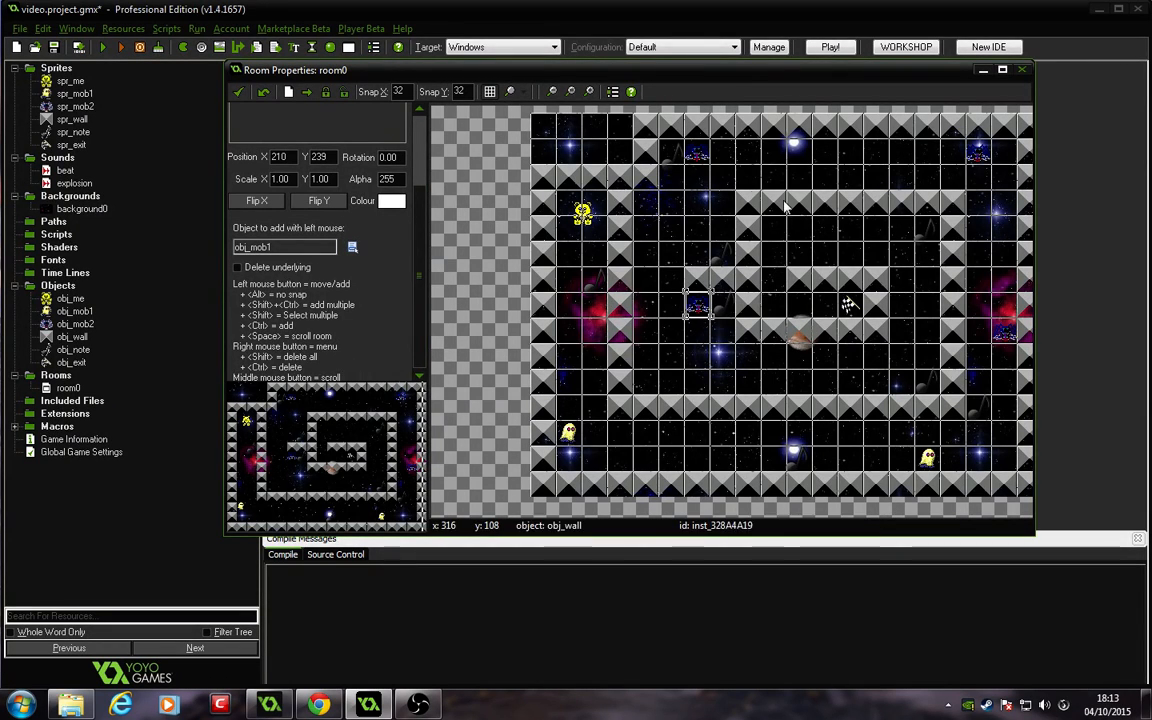
pyautogui.click(1006, 179)
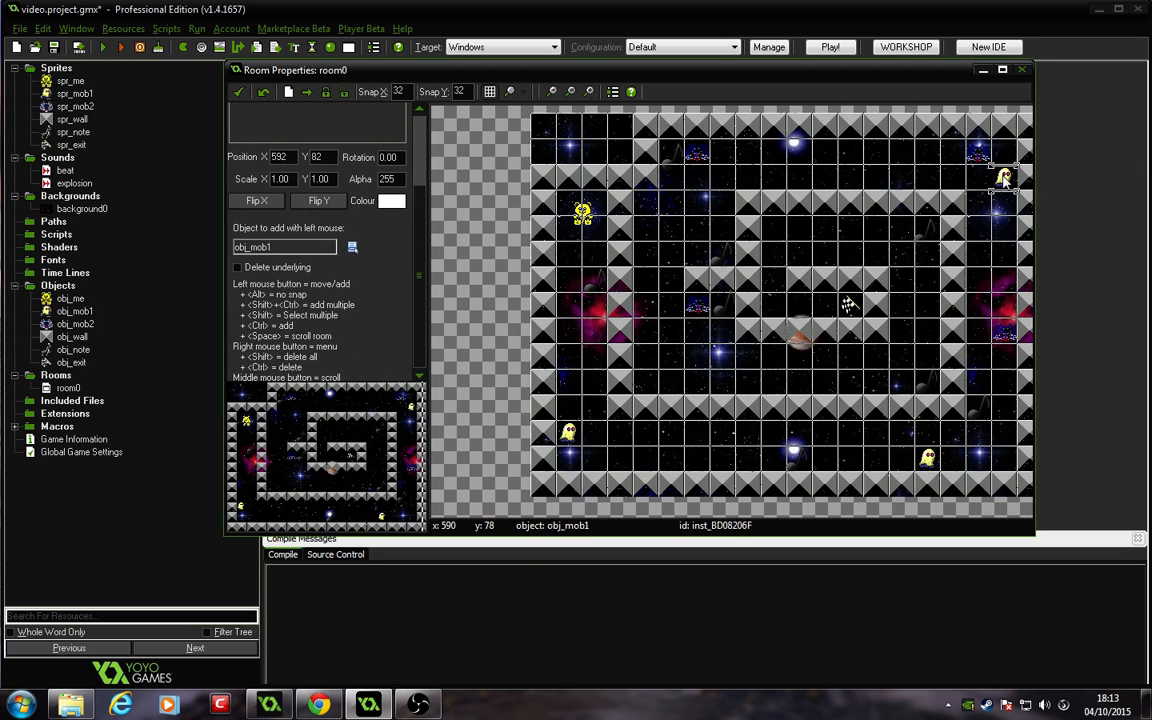
pyautogui.keyDown('alt'); pyautogui.moveTo(1003, 176); pyautogui.dragTo(1002, 176); pyautogui.keyUp('alt')
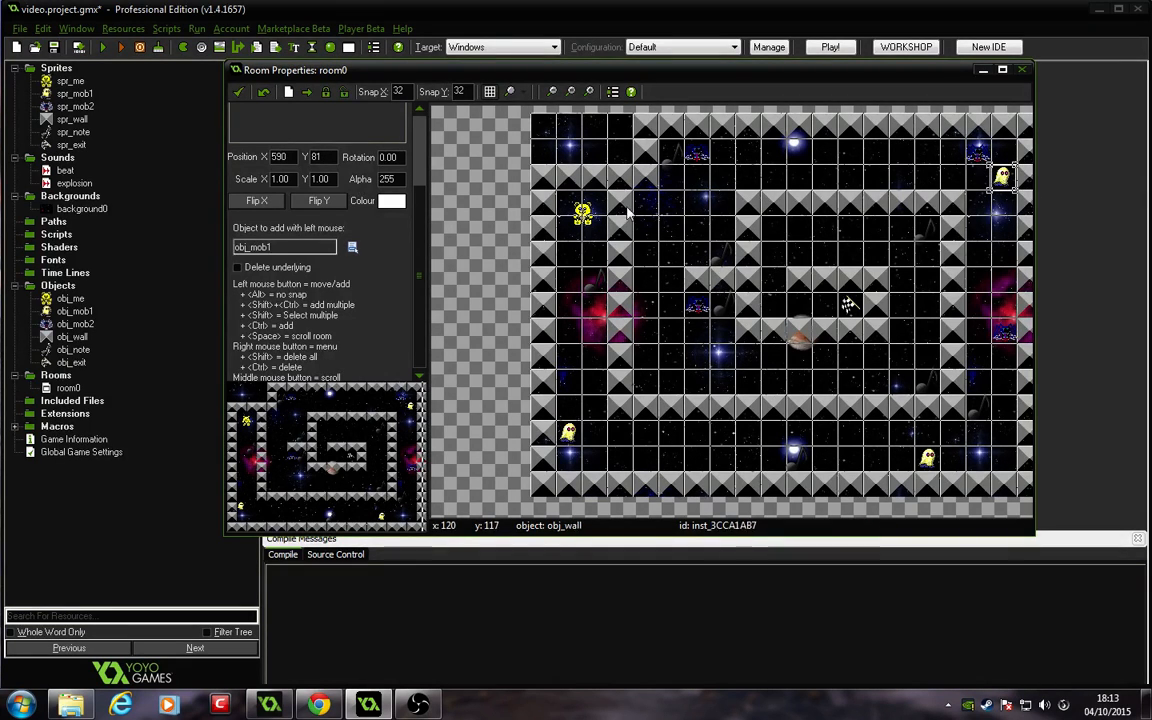
pyautogui.keyDown('alt'); pyautogui.click(651, 380); pyautogui.keyUp('alt')
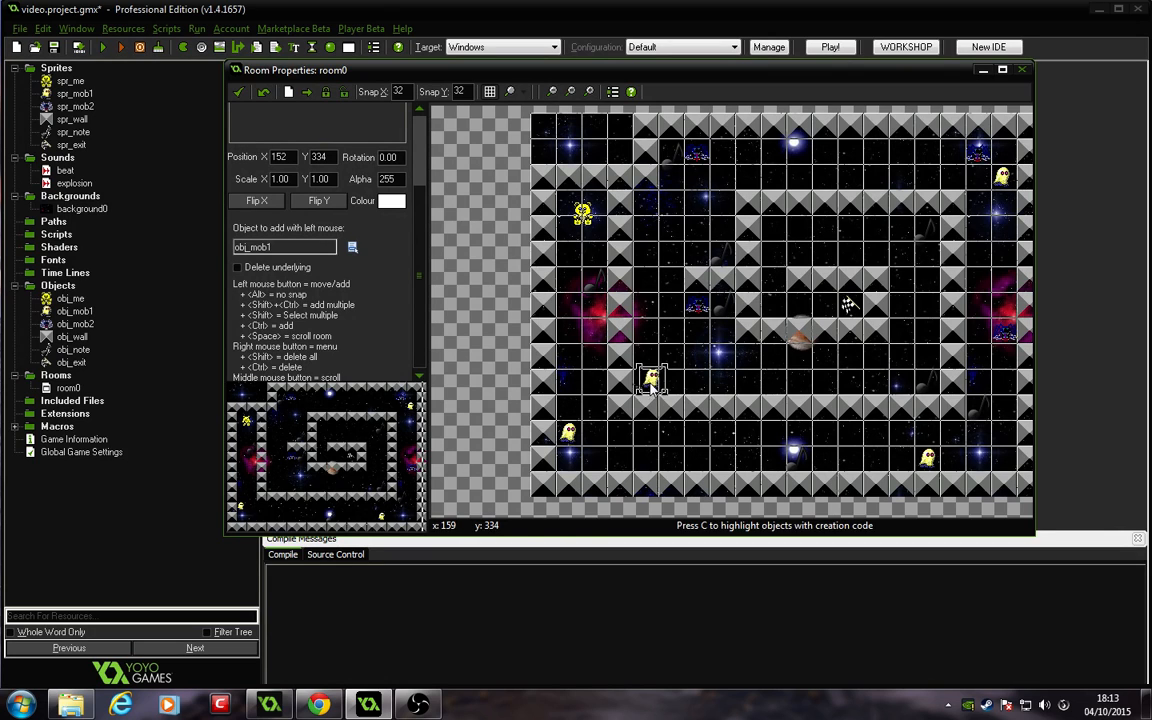
pyautogui.keyDown('alt'); pyautogui.moveTo(651, 387); pyautogui.dragTo(649, 396); pyautogui.keyUp('alt')
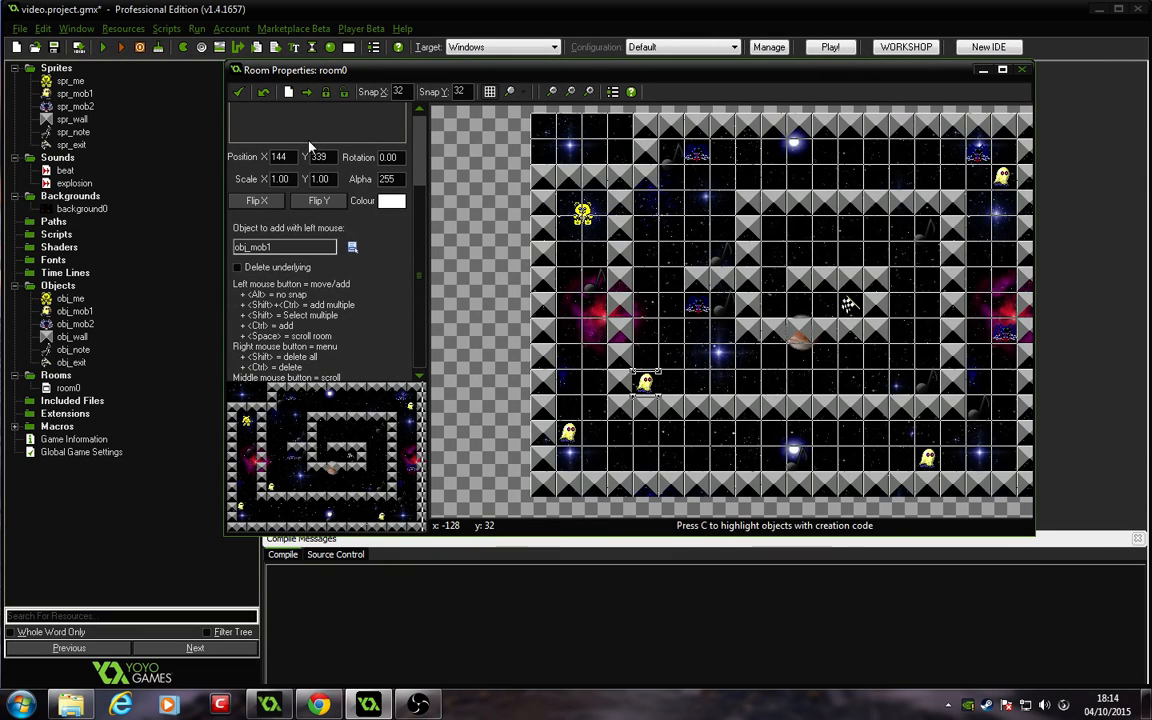
pyautogui.click(240, 93)
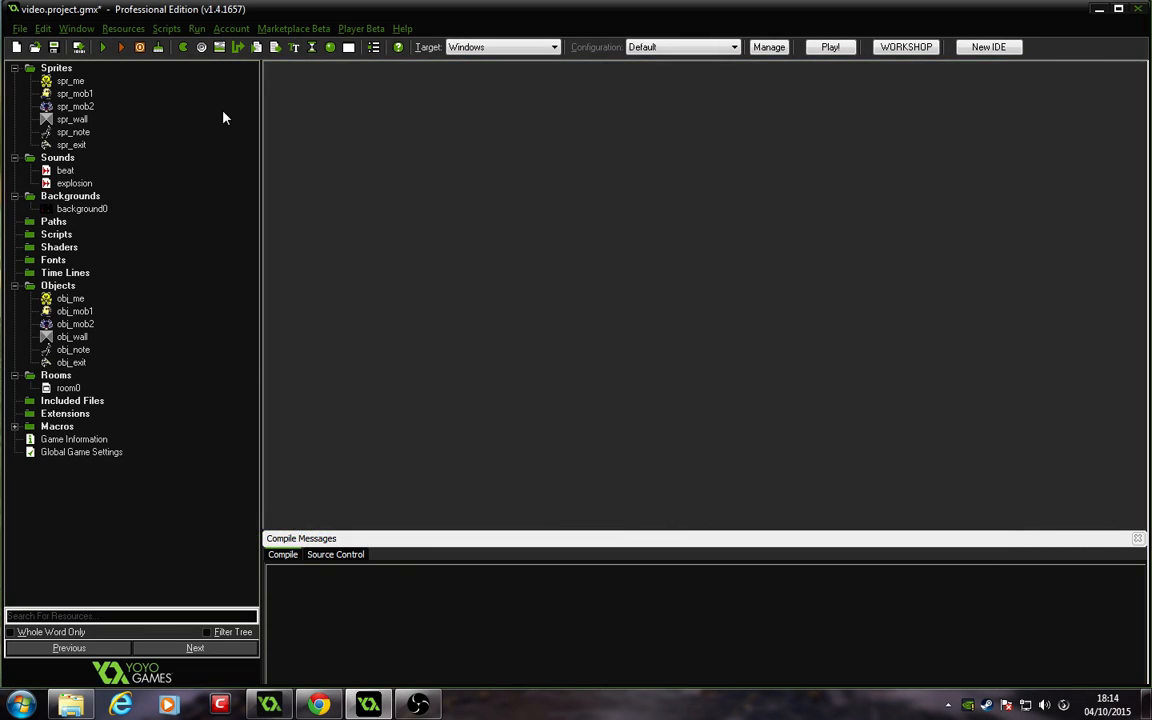
# Step: Open obj_mob1's properties and add a Create event
pyautogui.click(70, 312)
pyautogui.doubleClick(70, 312)
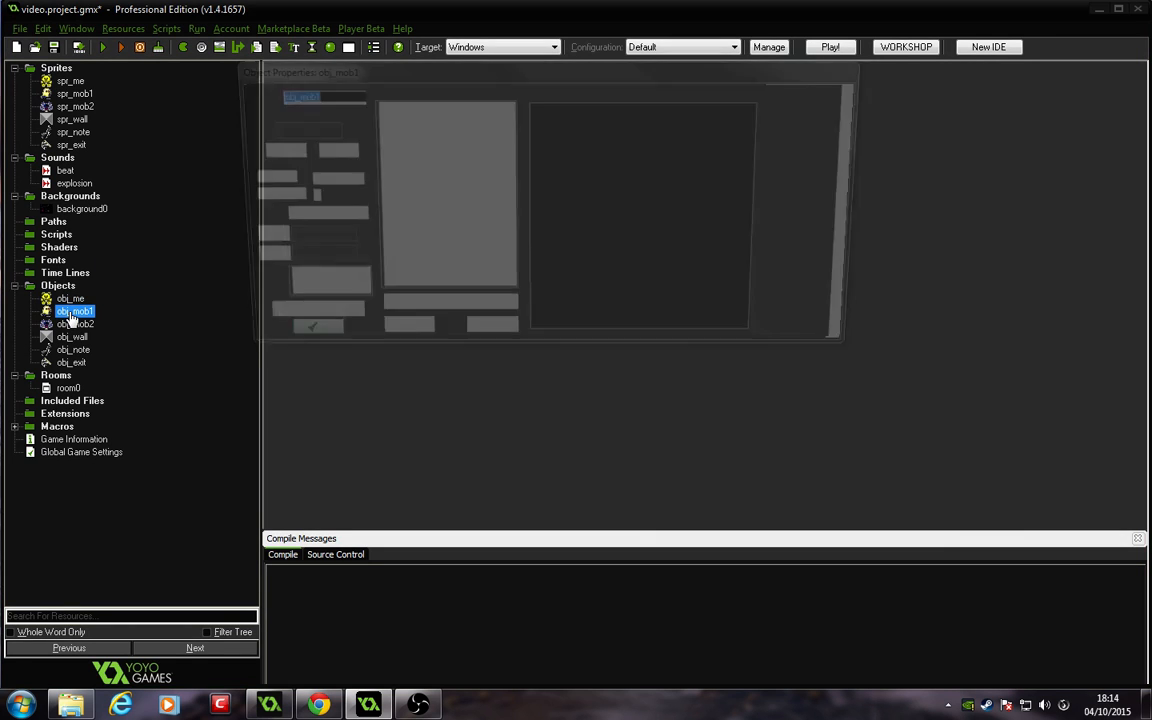
pyautogui.moveTo(388, 72); pyautogui.dragTo(456, 153)
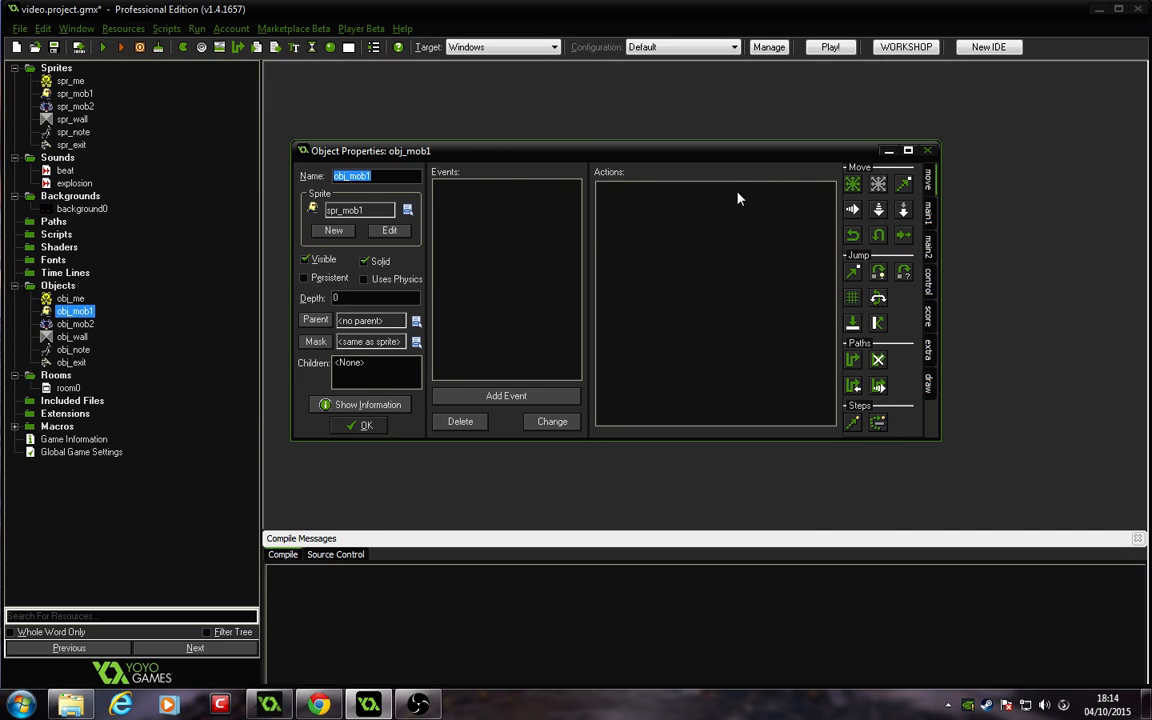
pyautogui.click(485, 393)
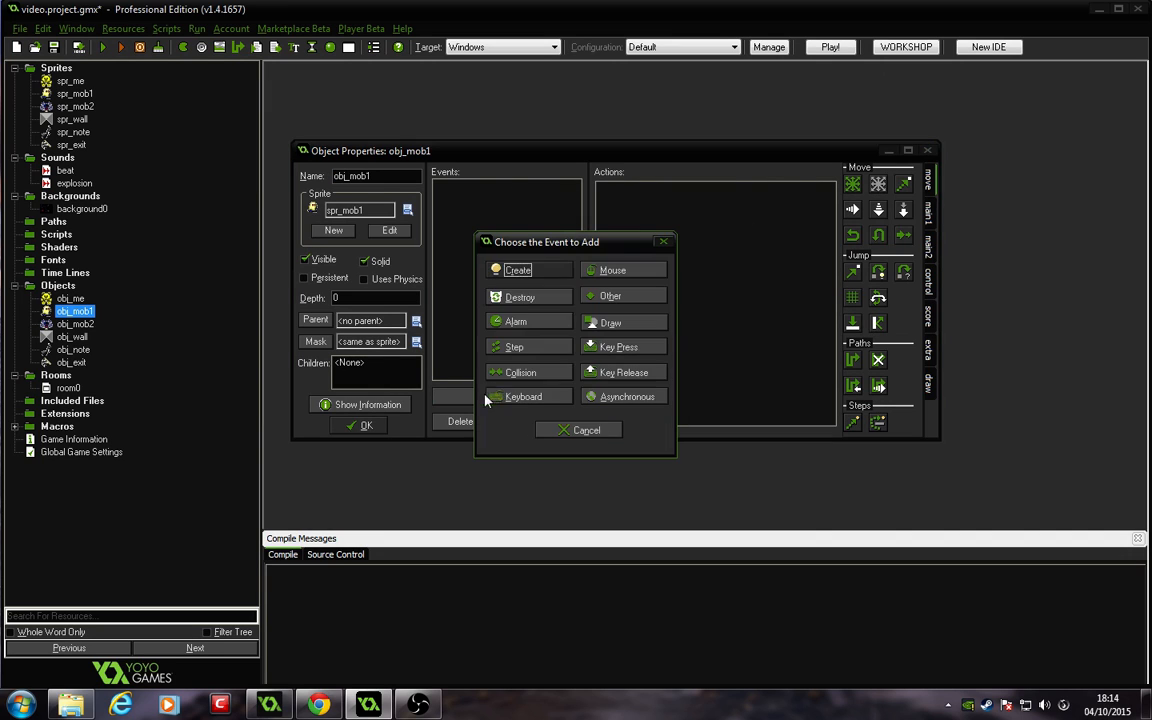
pyautogui.click(514, 268)
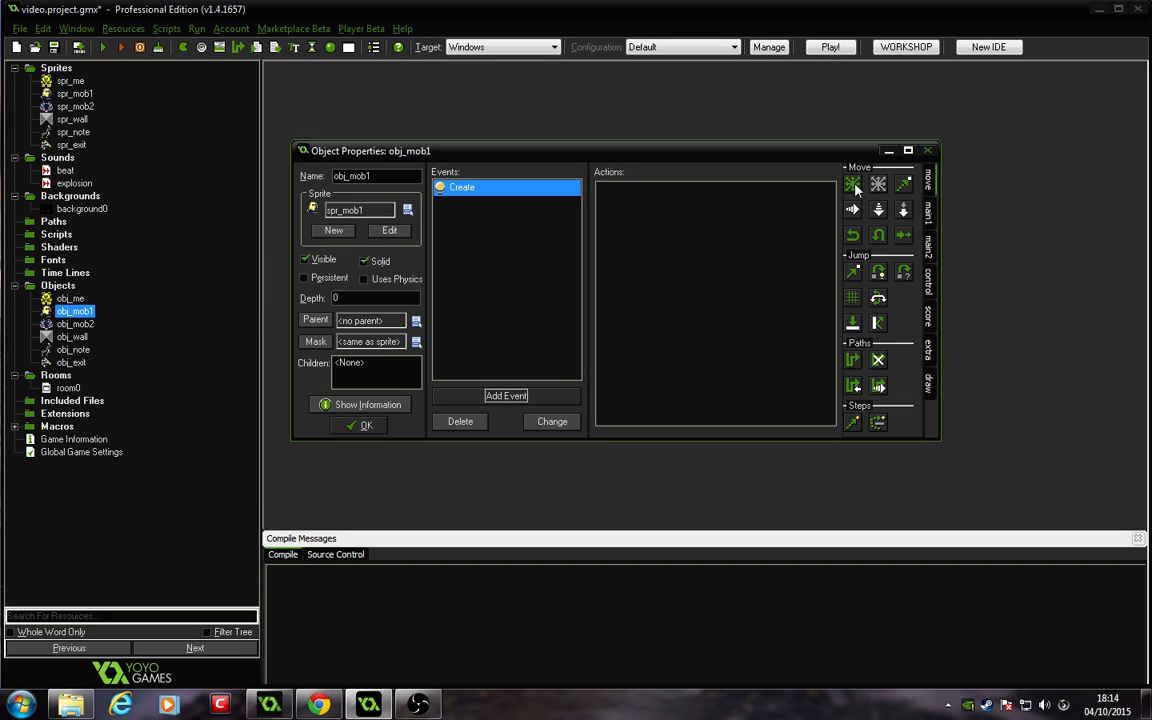
# Step: Add a Move Fixed action to obj_mob1's Create event moving left and right at speed 2
pyautogui.moveTo(749, 238); pyautogui.dragTo(745, 242)
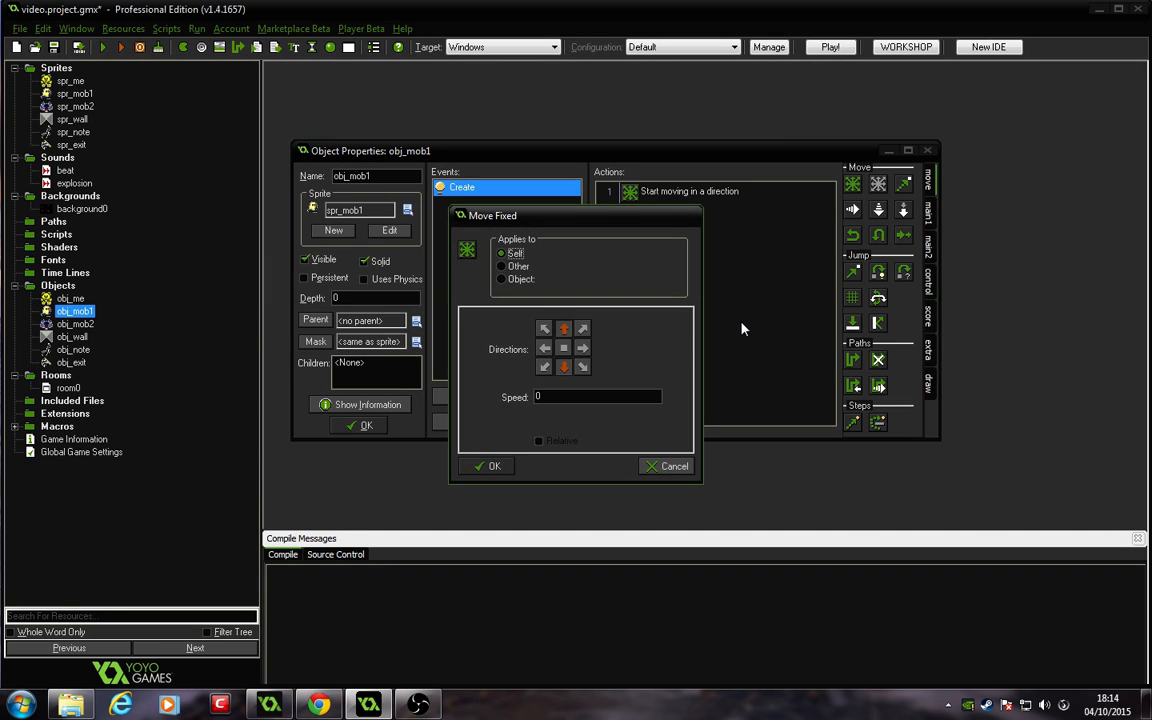
pyautogui.click(567, 328)
pyautogui.click(563, 368)
pyautogui.click(544, 350)
pyautogui.doubleClick(556, 395)
pyautogui.write('2')
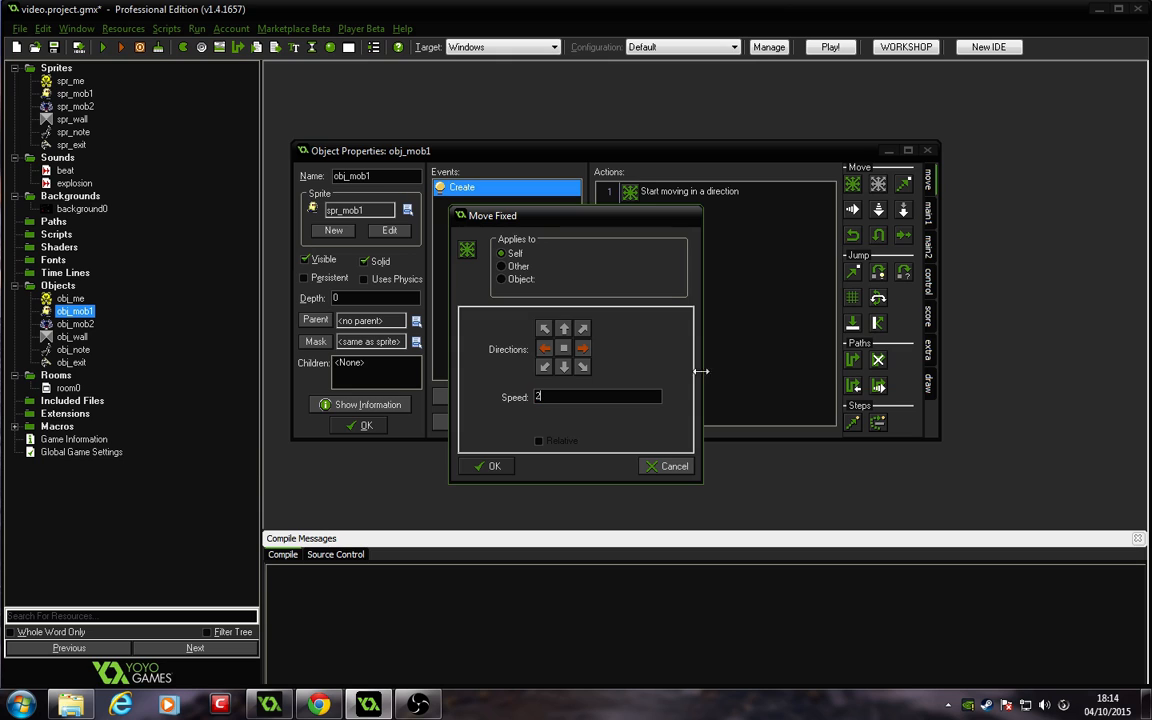
pyautogui.click(489, 467)
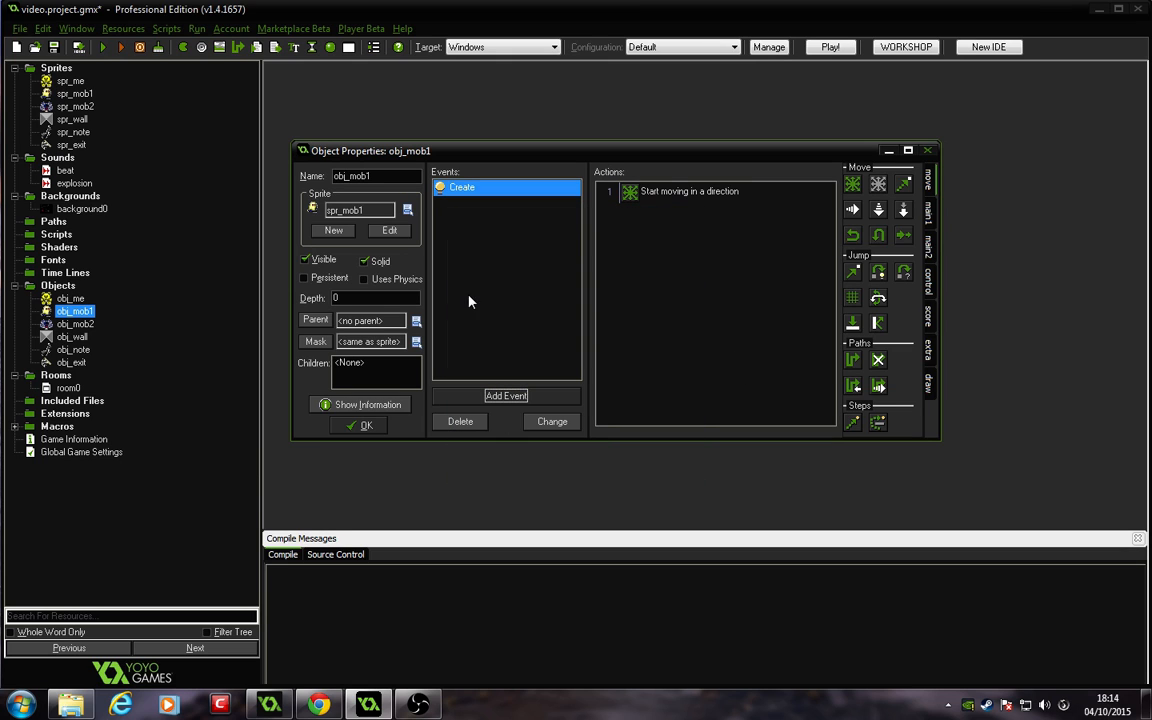
# Step: Reopen the Move Fixed action and re-select its left and right directions
pyautogui.doubleClick(628, 191)
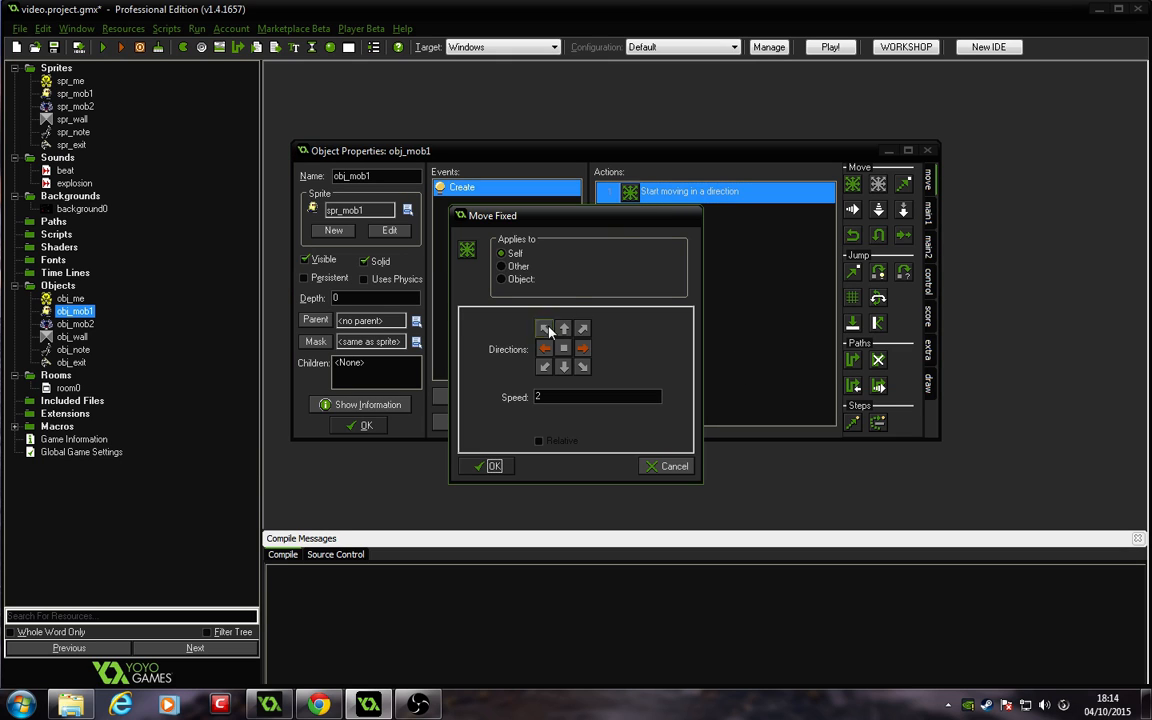
pyautogui.click(544, 349)
pyautogui.click(583, 349)
pyautogui.click(491, 466)
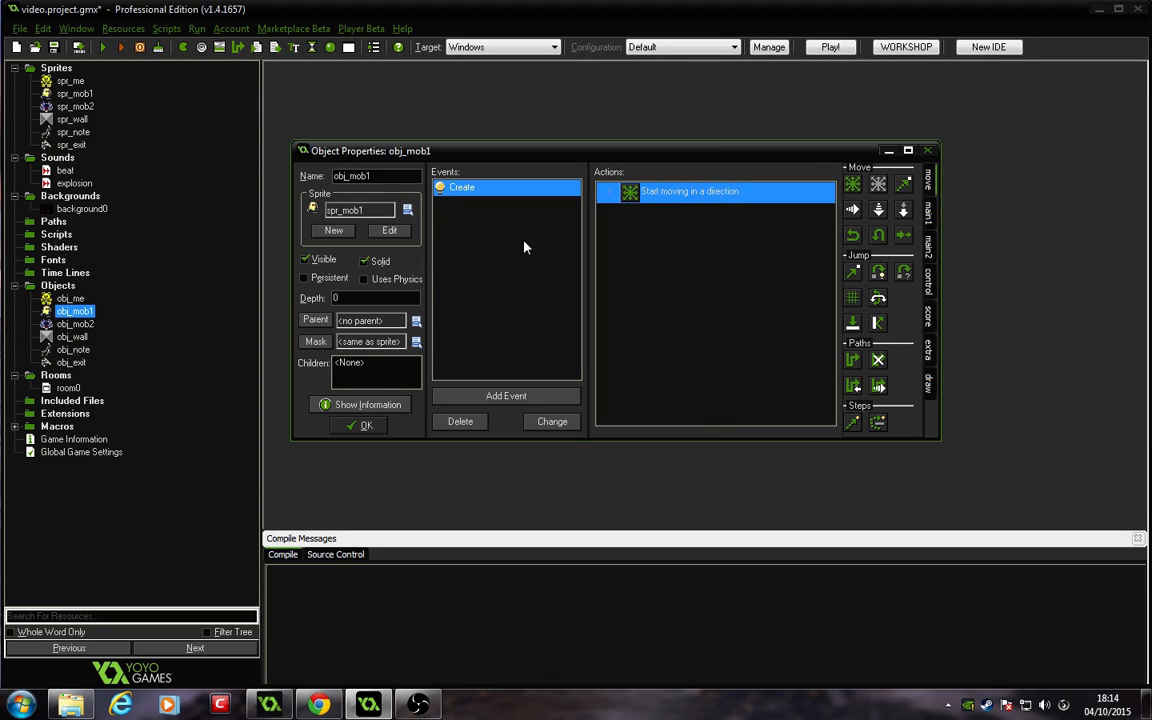
# Step: Add a collision event with obj_wall that reverses horizontal direction, then close obj_mob1's properties
pyautogui.click(510, 397)
pyautogui.click(518, 372)
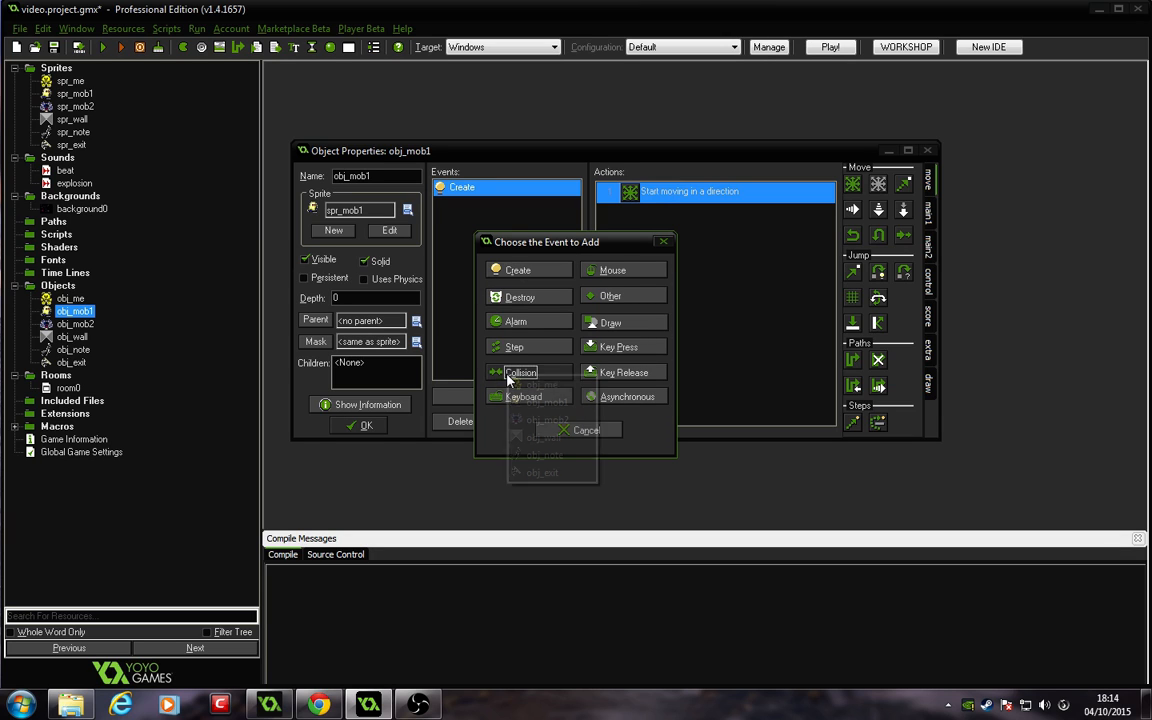
pyautogui.click(560, 436)
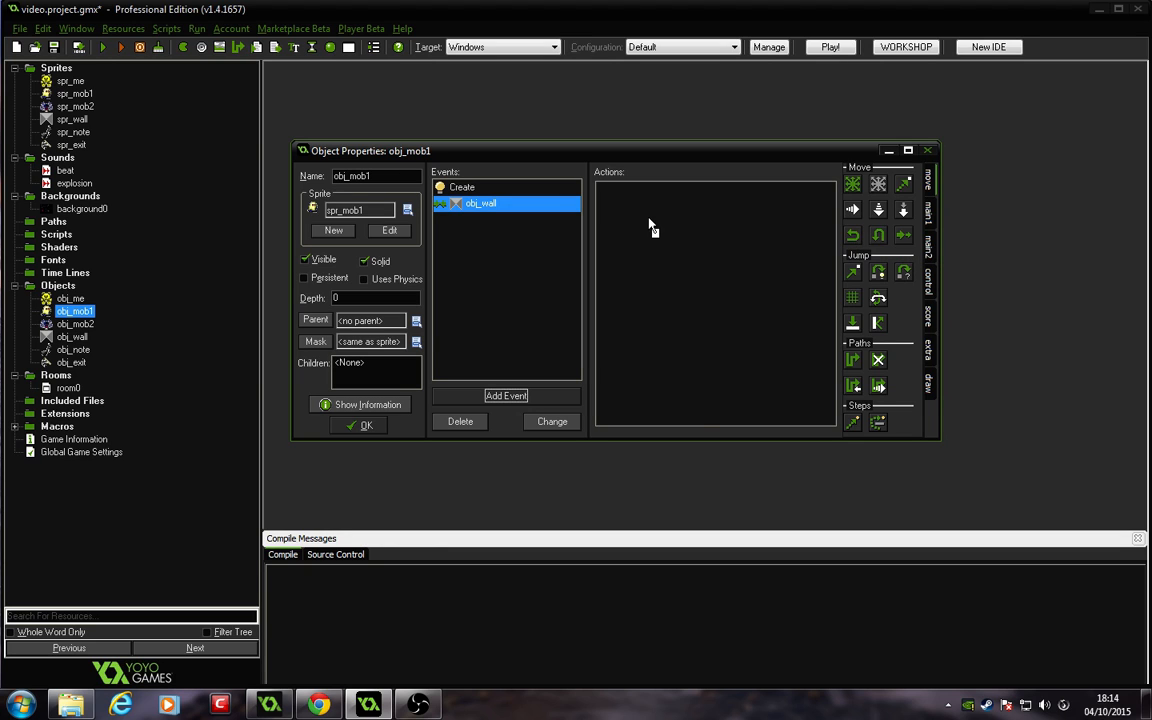
pyautogui.moveTo(650, 228); pyautogui.dragTo(655, 232)
pyautogui.click(493, 467)
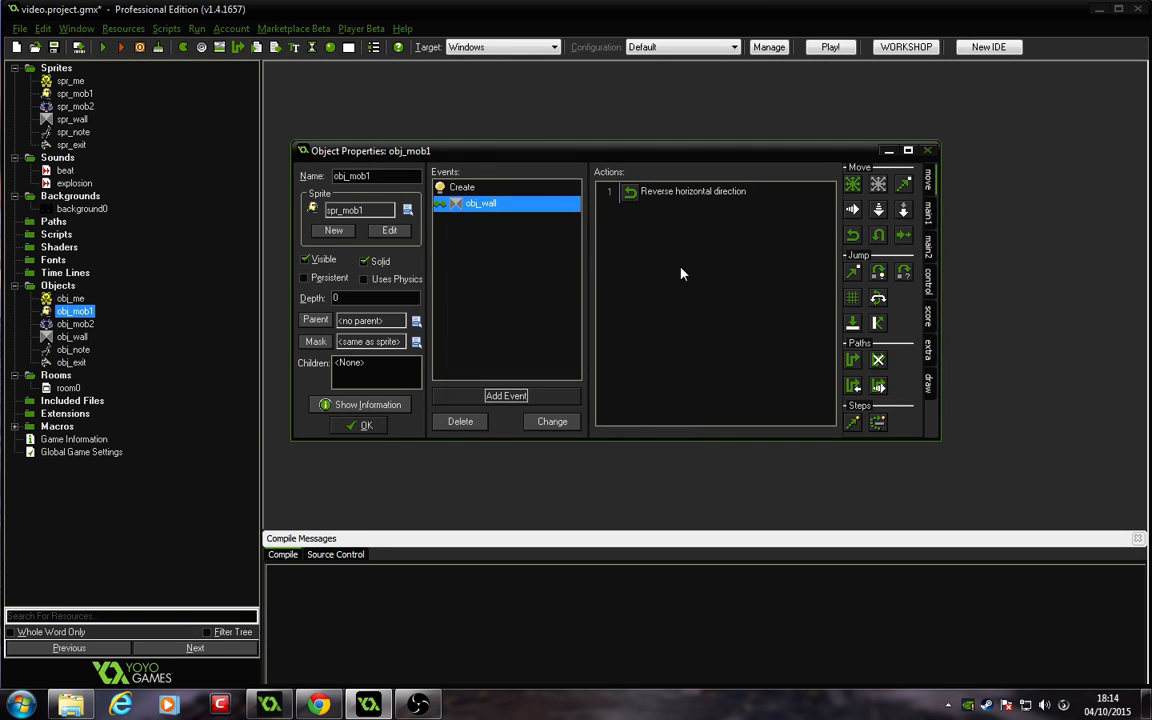
pyautogui.click(355, 426)
# Step: Open obj_mob2's properties and add a Create event
pyautogui.click(75, 324)
pyautogui.doubleClick(75, 324)
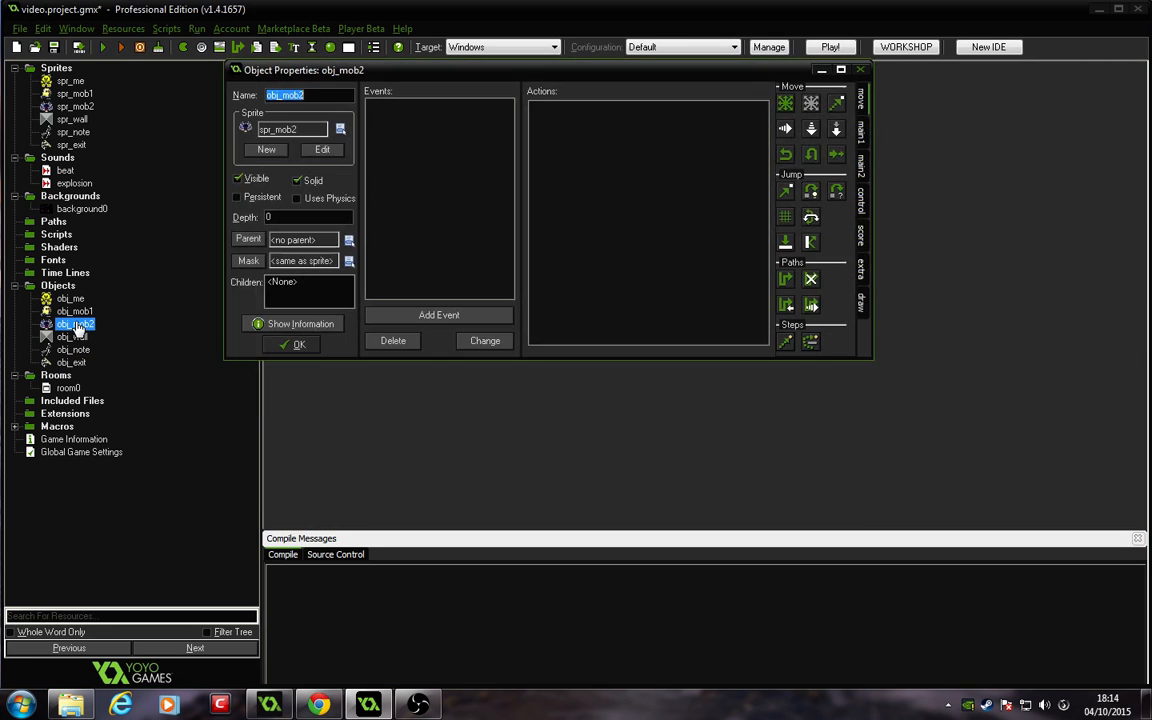
pyautogui.click(460, 314)
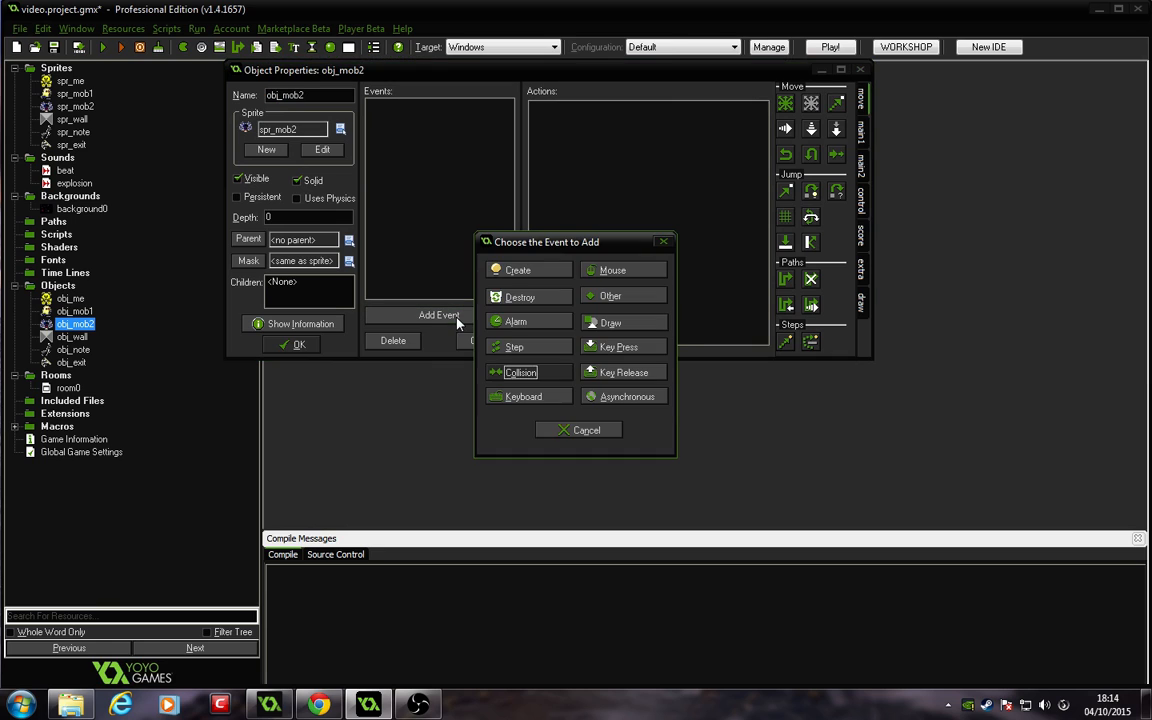
pyautogui.click(555, 270)
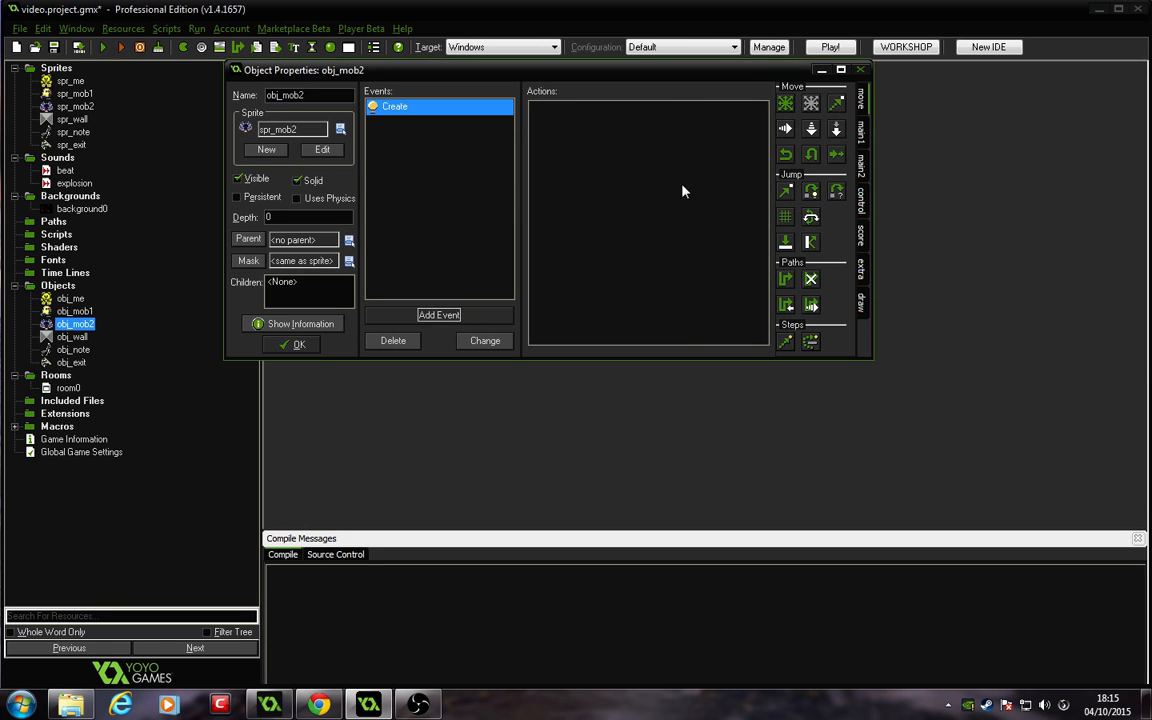
# Step: Add a Move Fixed action to obj_mob2's Create event moving up and down
pyautogui.moveTo(785, 103); pyautogui.dragTo(570, 292)
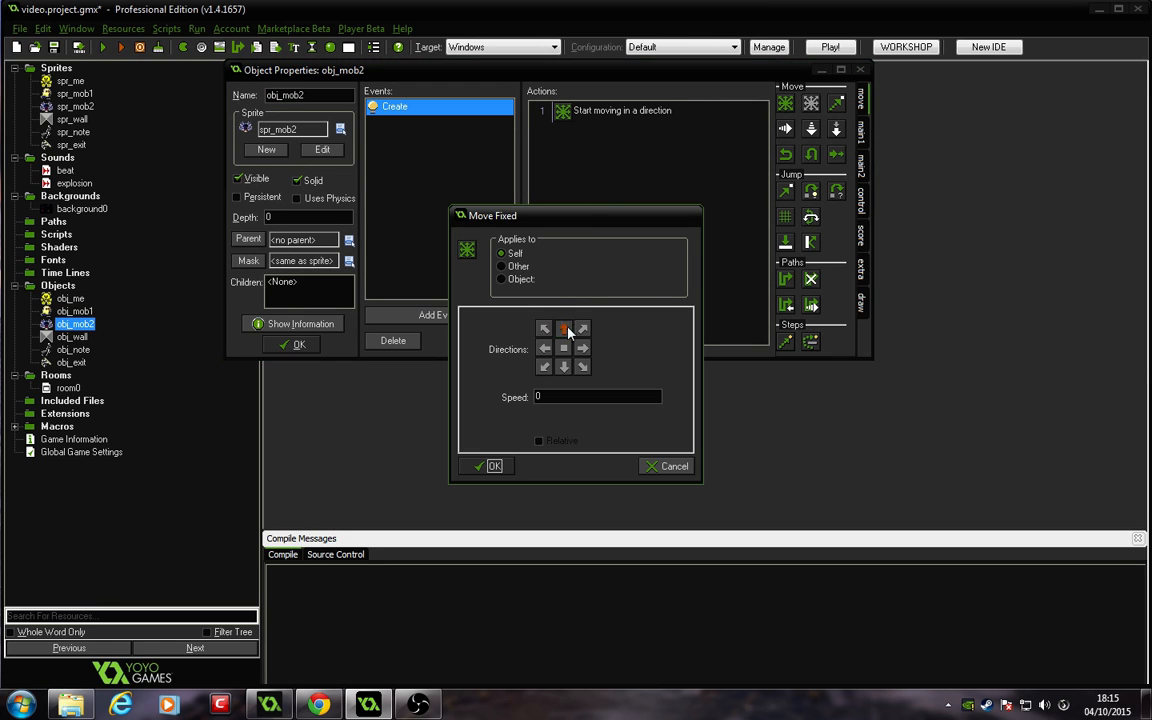
pyautogui.click(566, 372)
pyautogui.moveTo(560, 397); pyautogui.dragTo(475, 387)
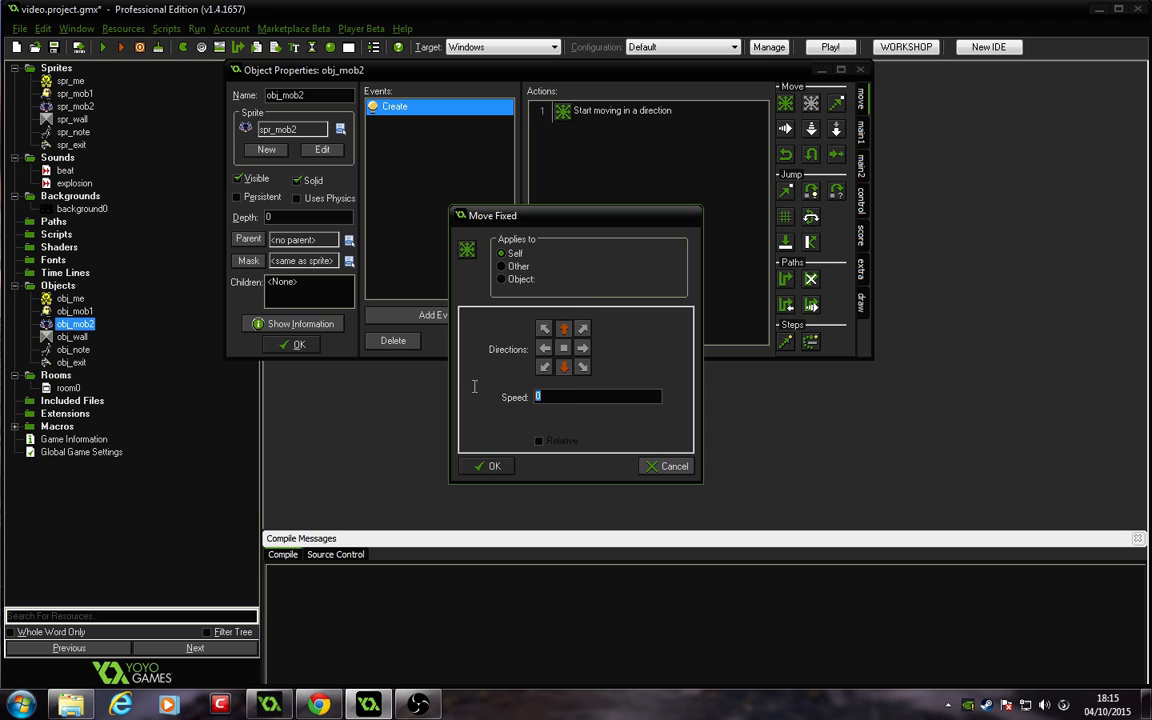
pyautogui.click(492, 466)
# Step: Add a collision event with obj_wall that reverses vertical direction, then close obj_mob2's properties
pyautogui.click(440, 315)
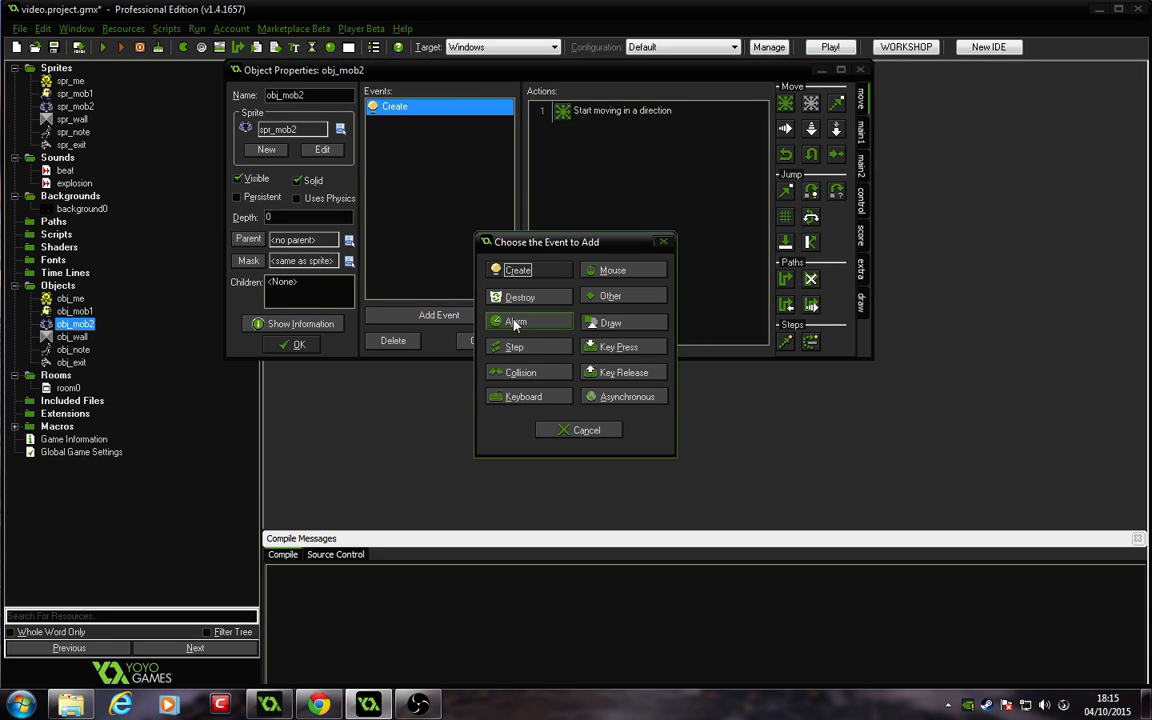
pyautogui.click(515, 372)
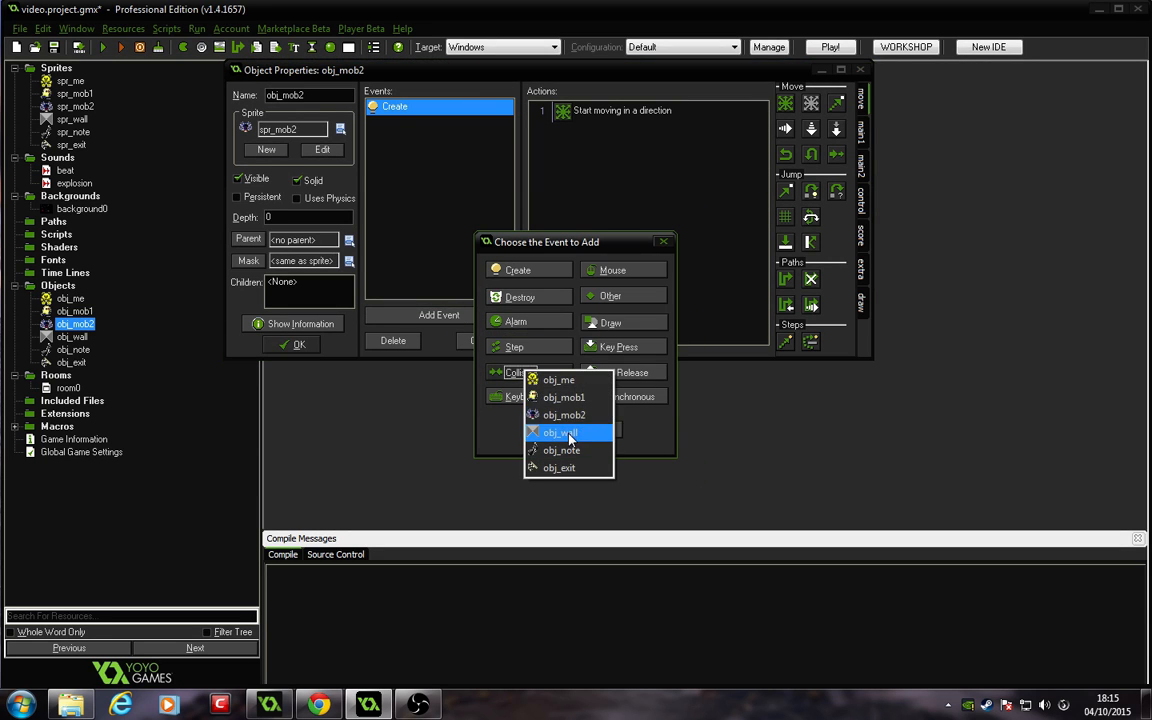
pyautogui.click(568, 433)
pyautogui.moveTo(816, 154); pyautogui.dragTo(643, 154)
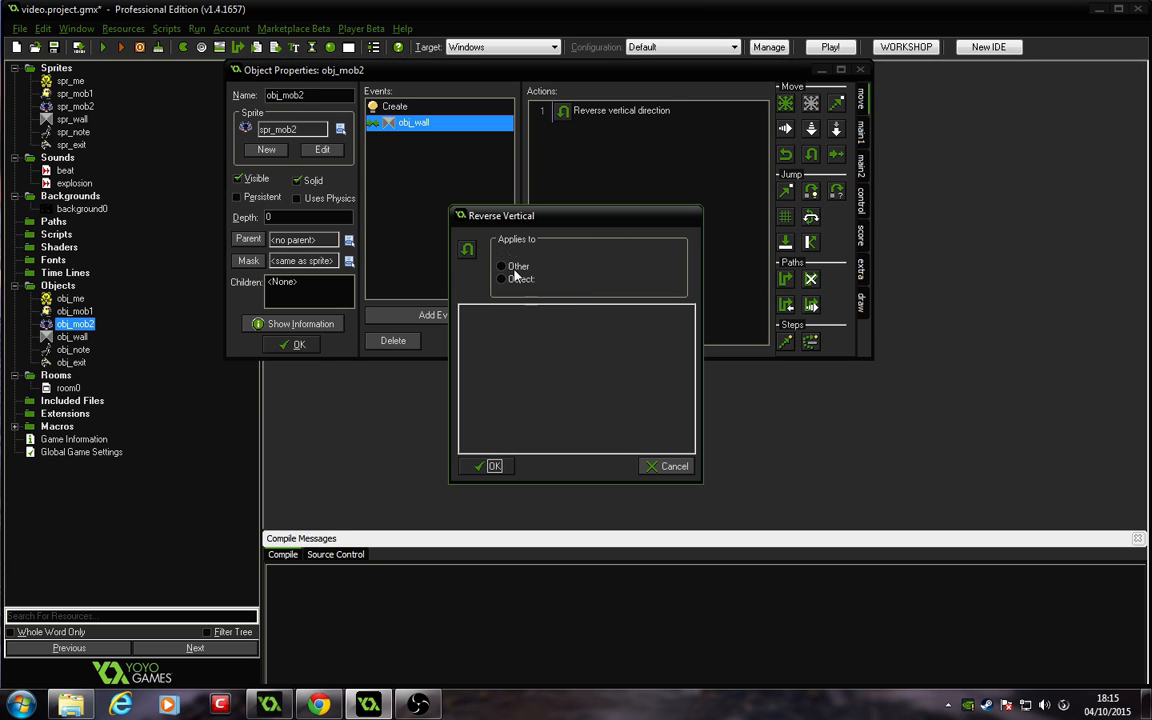
pyautogui.click(488, 467)
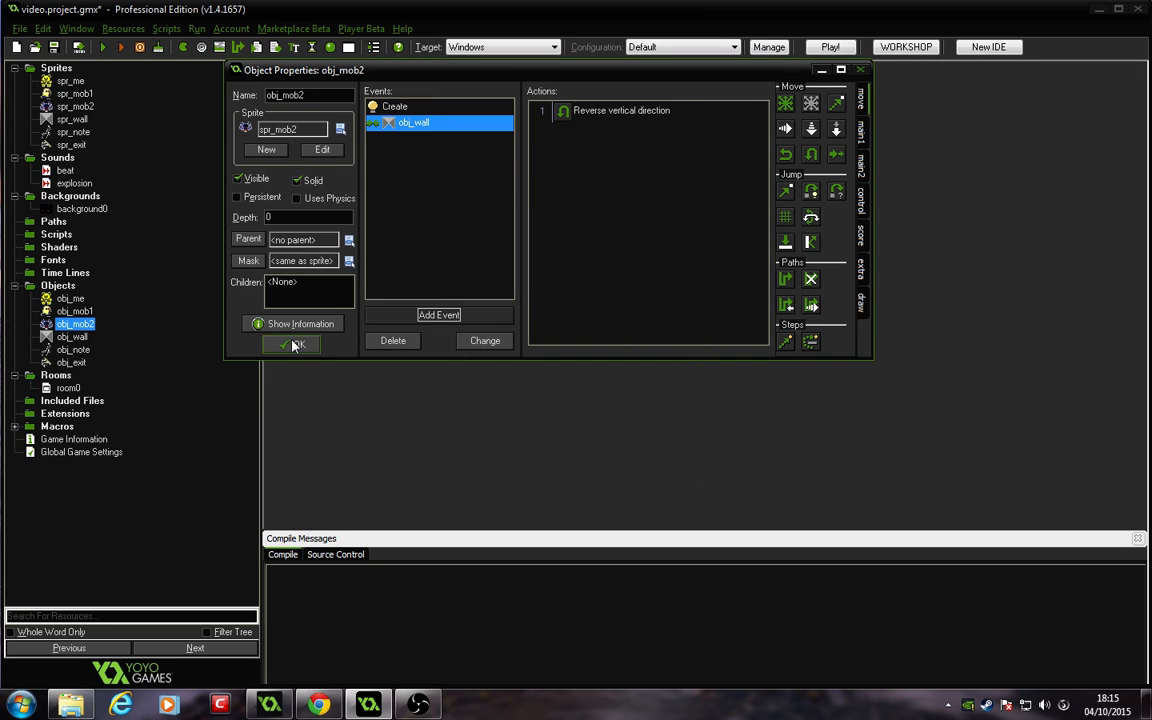
pyautogui.click(296, 343)
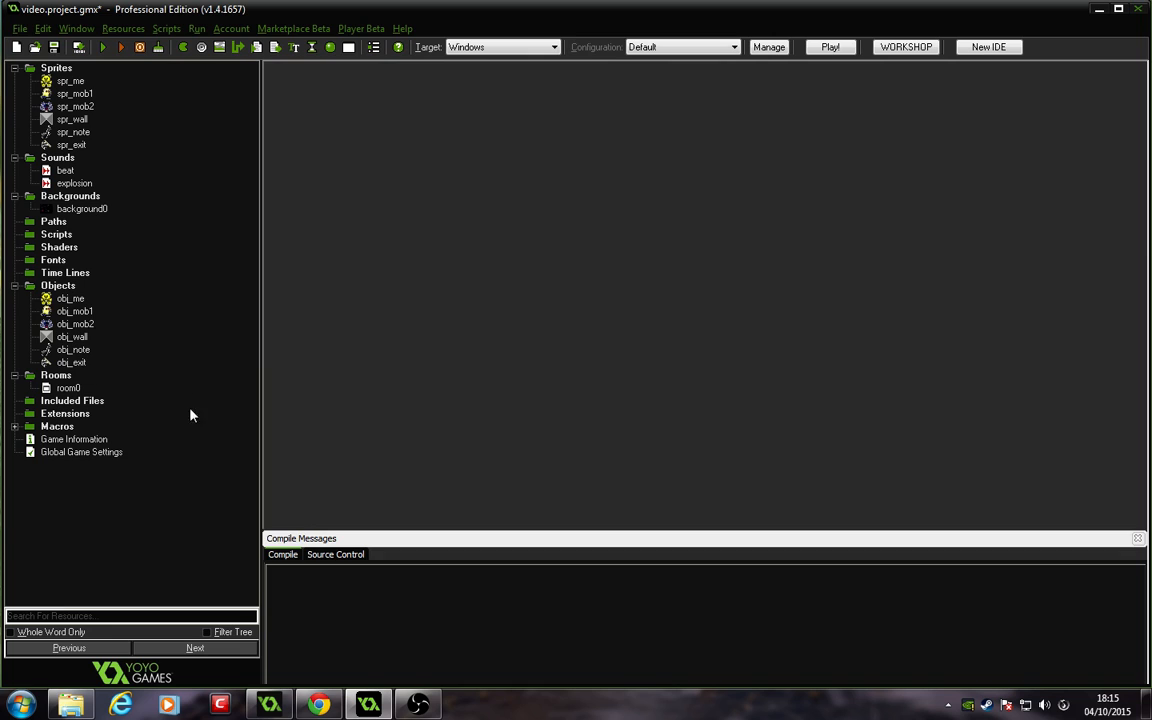
# Step: Run the game to test the enemies' movement, then close the game window
pyautogui.click(104, 48)
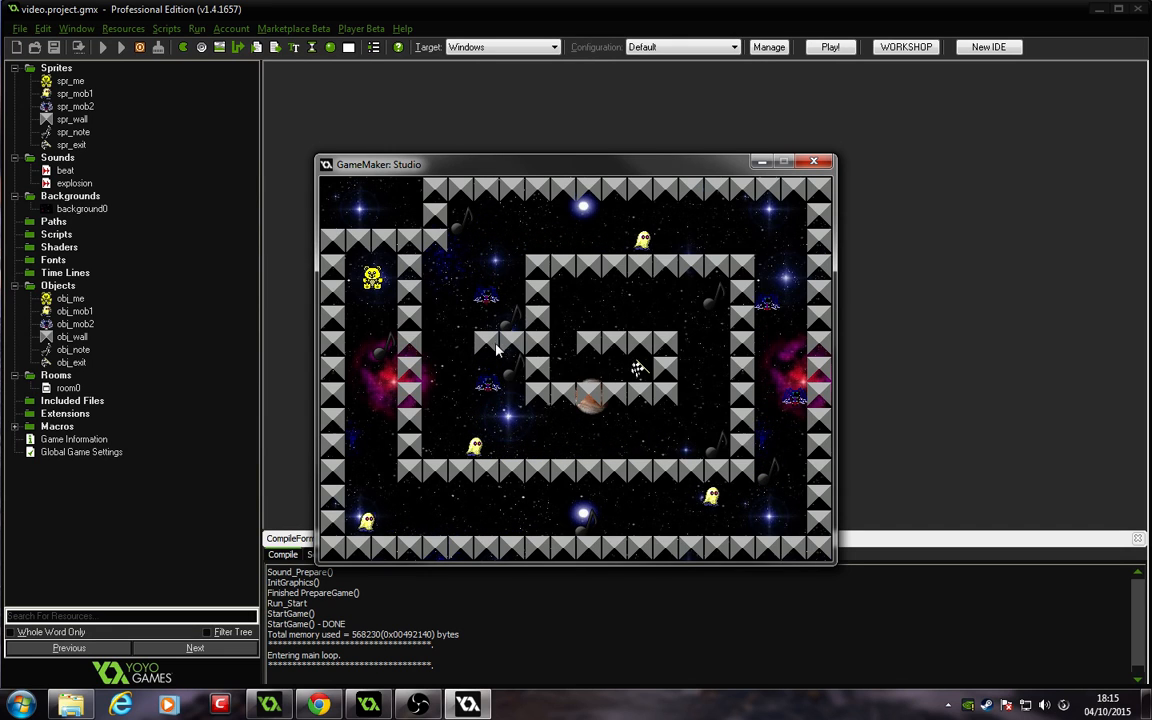
pyautogui.click(818, 162)
# Step: Move the right-corridor obj_mob2 enemy in room0 to about X 592, Y 272, then close the room
pyautogui.doubleClick(68, 388)
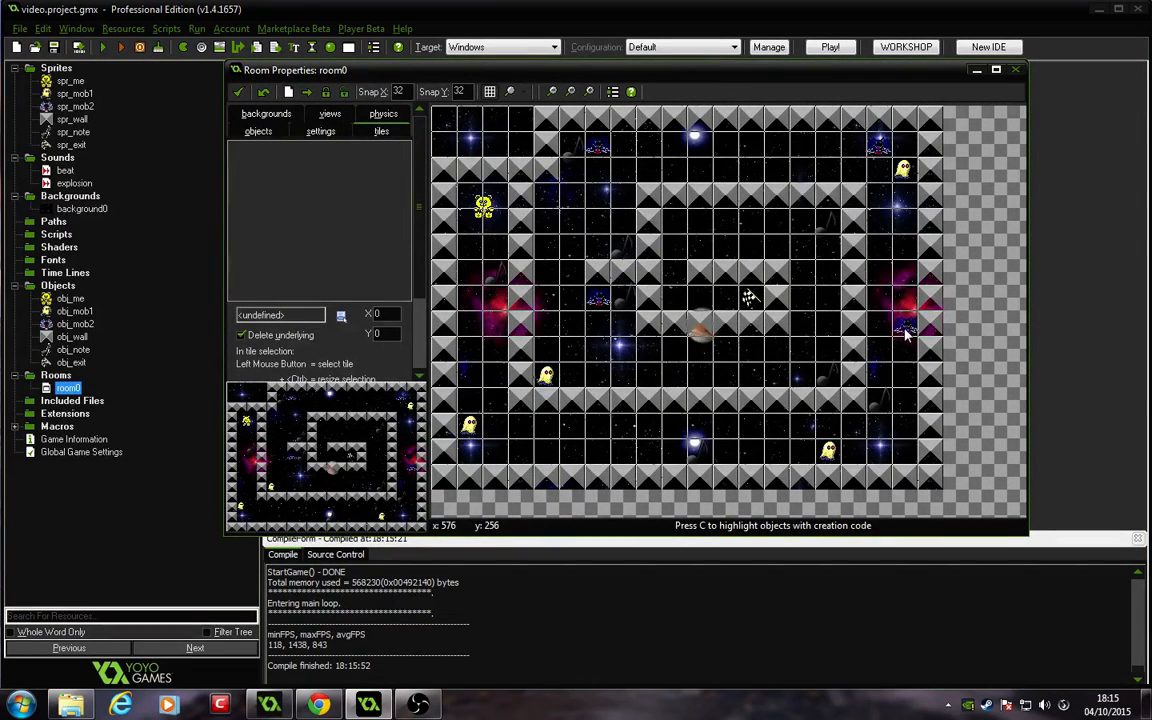
pyautogui.keyDown('ctrl'); pyautogui.scroll(1, 905, 325); pyautogui.keyUp('ctrl')
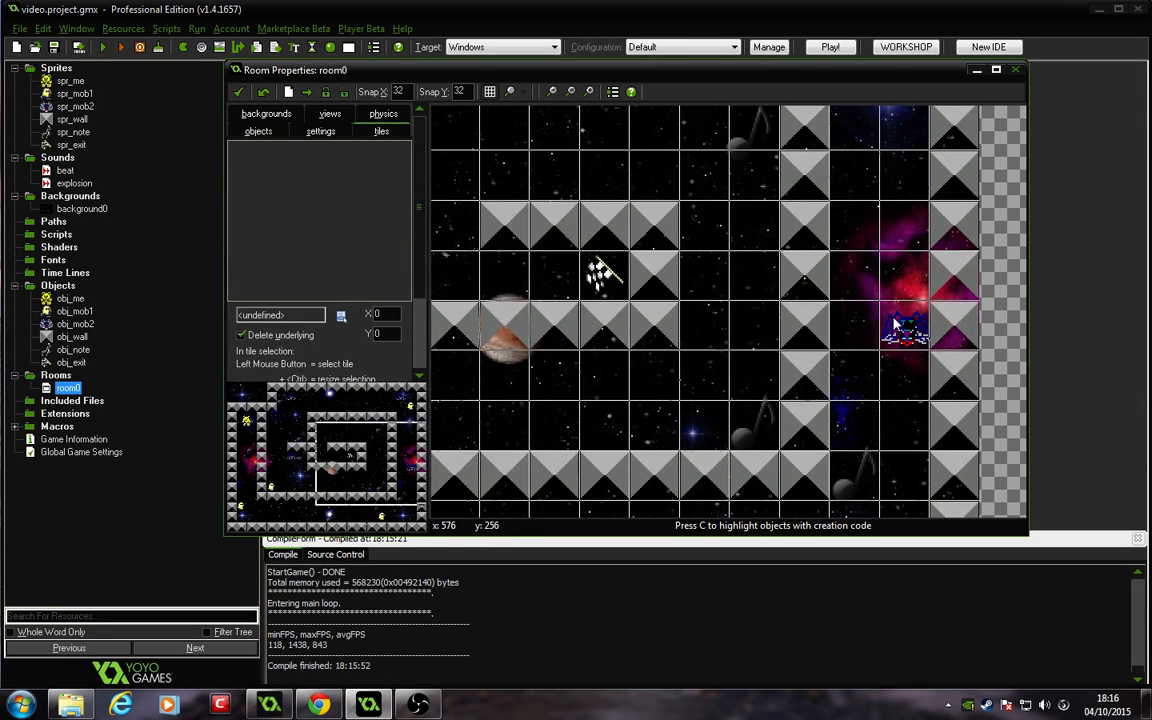
pyautogui.keyDown('ctrl'); pyautogui.scroll(-1, 897, 322); pyautogui.keyUp('ctrl')
pyautogui.click(258, 132)
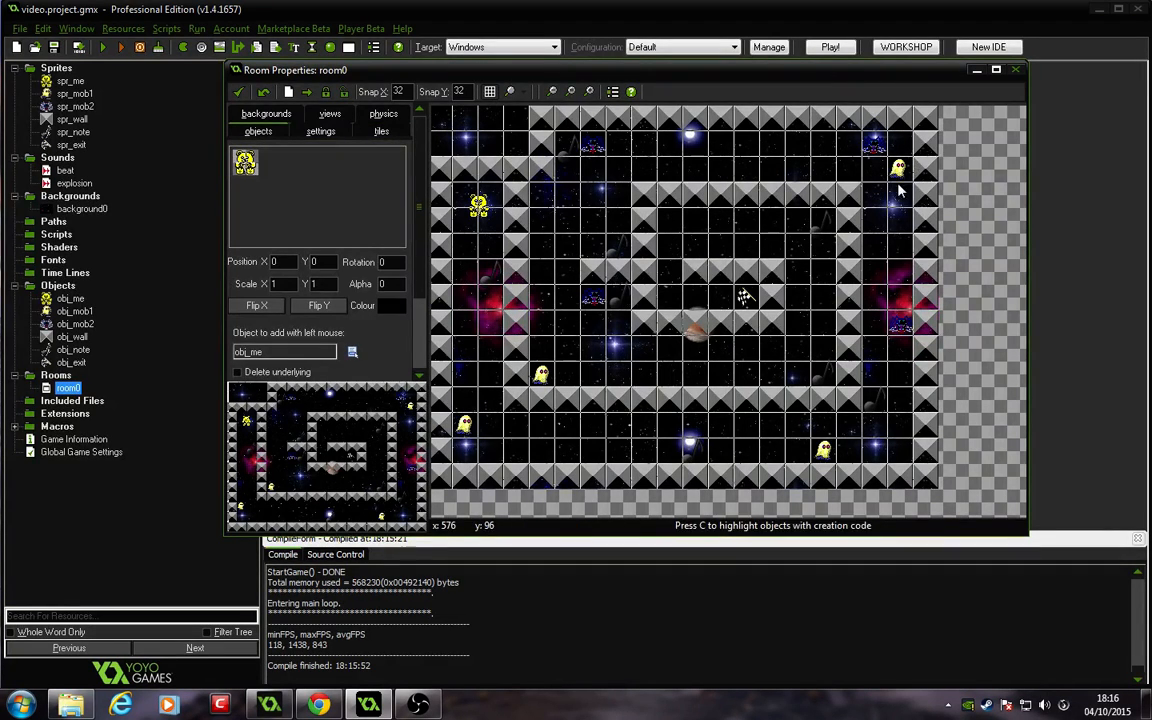
pyautogui.keyDown('ctrl'); pyautogui.click(901, 336); pyautogui.keyUp('ctrl')
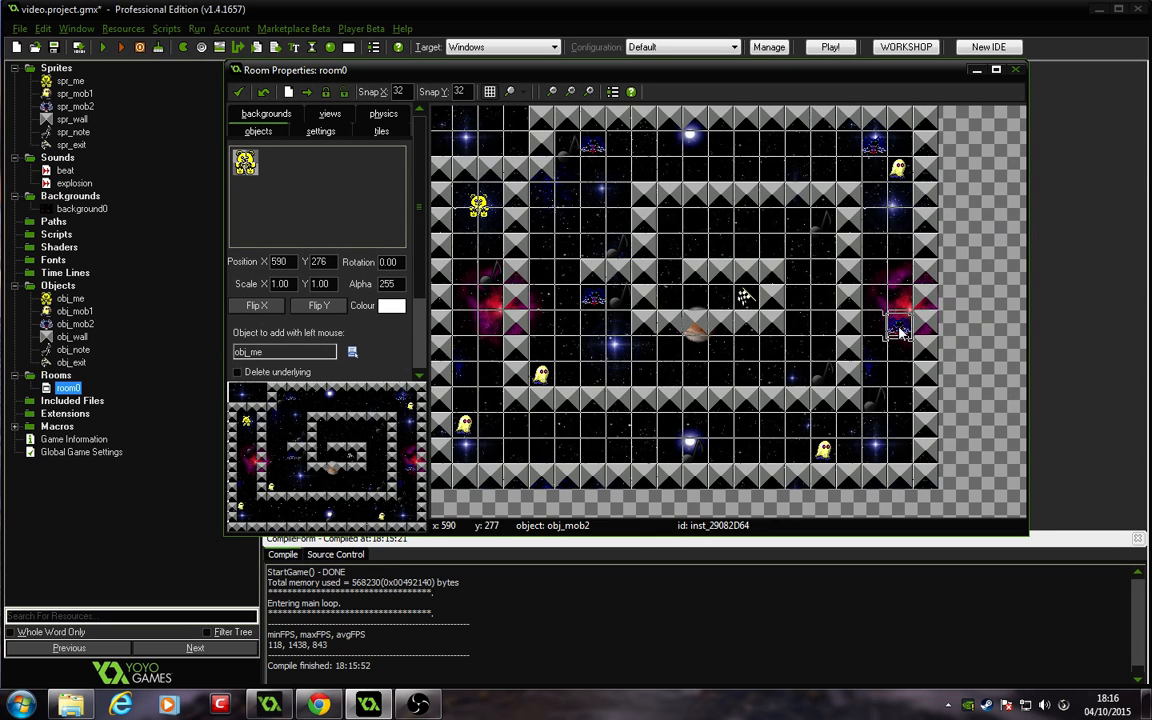
pyautogui.keyDown('ctrl'); pyautogui.scroll(2, 901, 336); pyautogui.keyUp('ctrl')
pyautogui.keyDown('ctrl'); pyautogui.moveTo(905, 334); pyautogui.dragTo(906, 316); pyautogui.keyUp('ctrl')
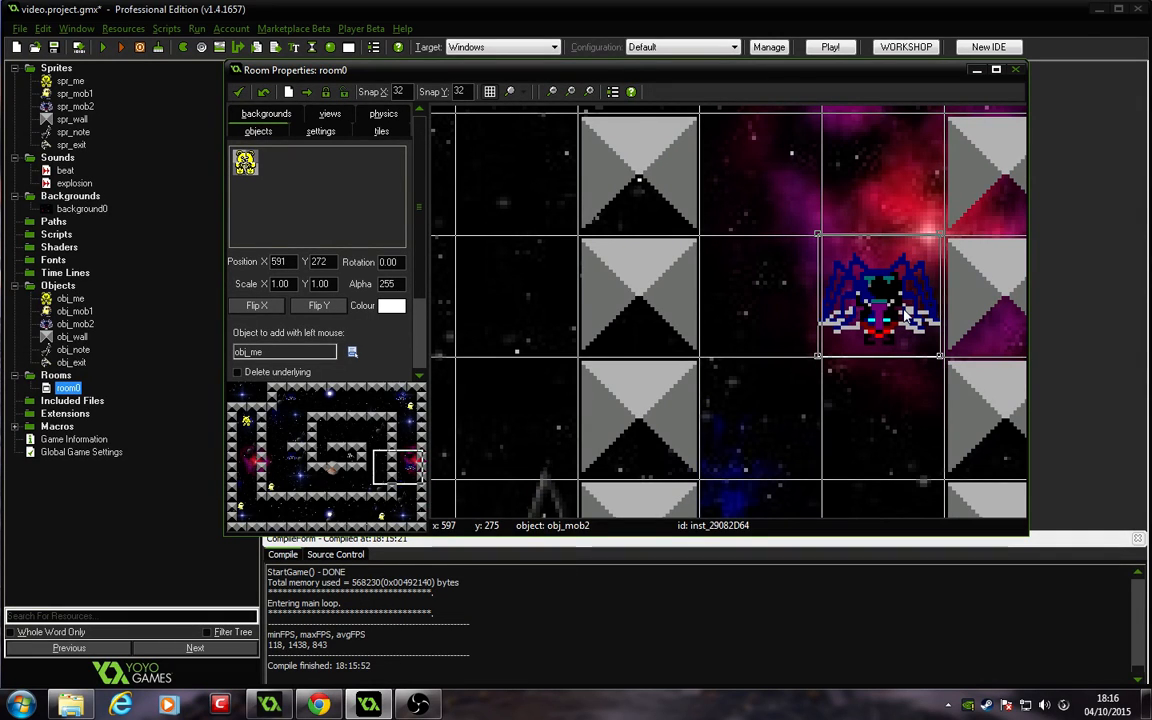
pyautogui.keyDown('ctrl'); pyautogui.moveTo(905, 314); pyautogui.dragTo(909, 314); pyautogui.keyUp('ctrl')
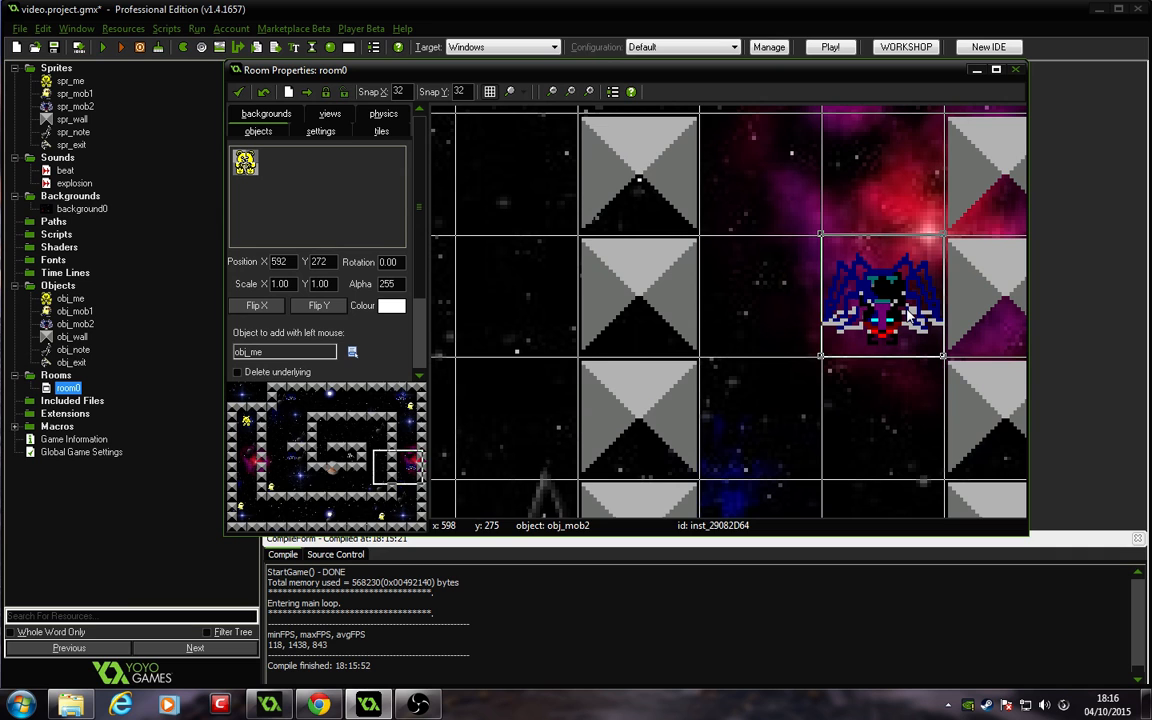
pyautogui.keyDown('ctrl'); pyautogui.scroll(-2, 909, 314); pyautogui.keyUp('ctrl')
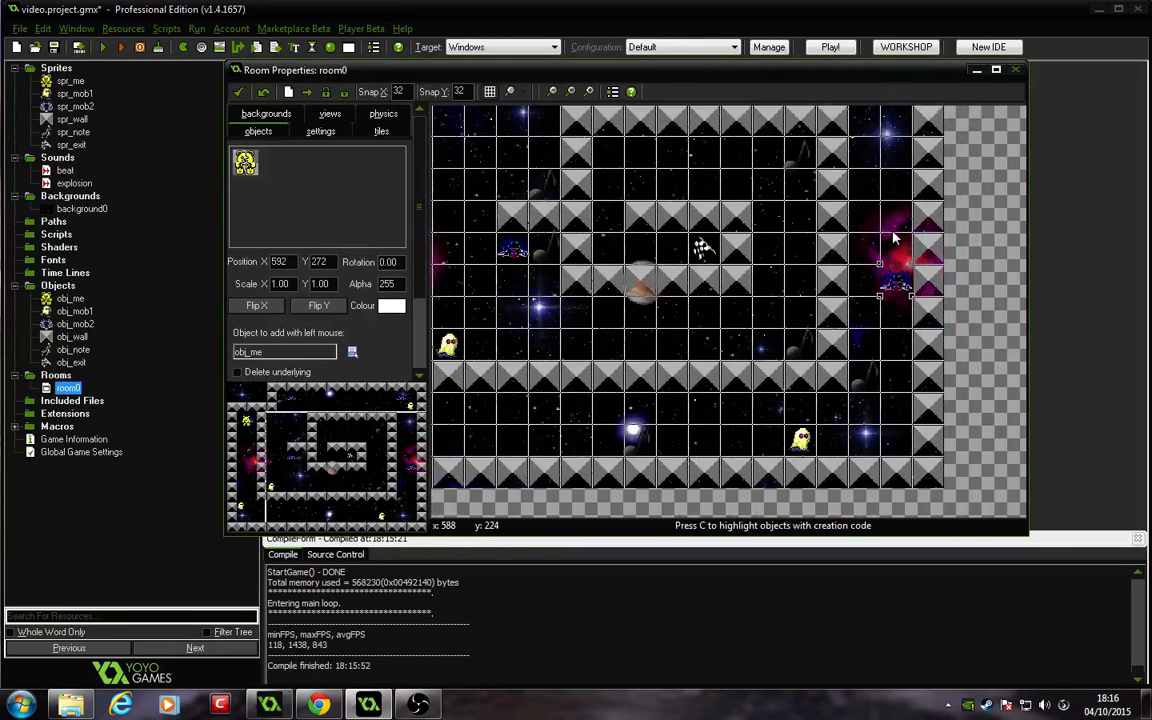
pyautogui.scroll(-1, 892, 231)
pyautogui.click(240, 94)
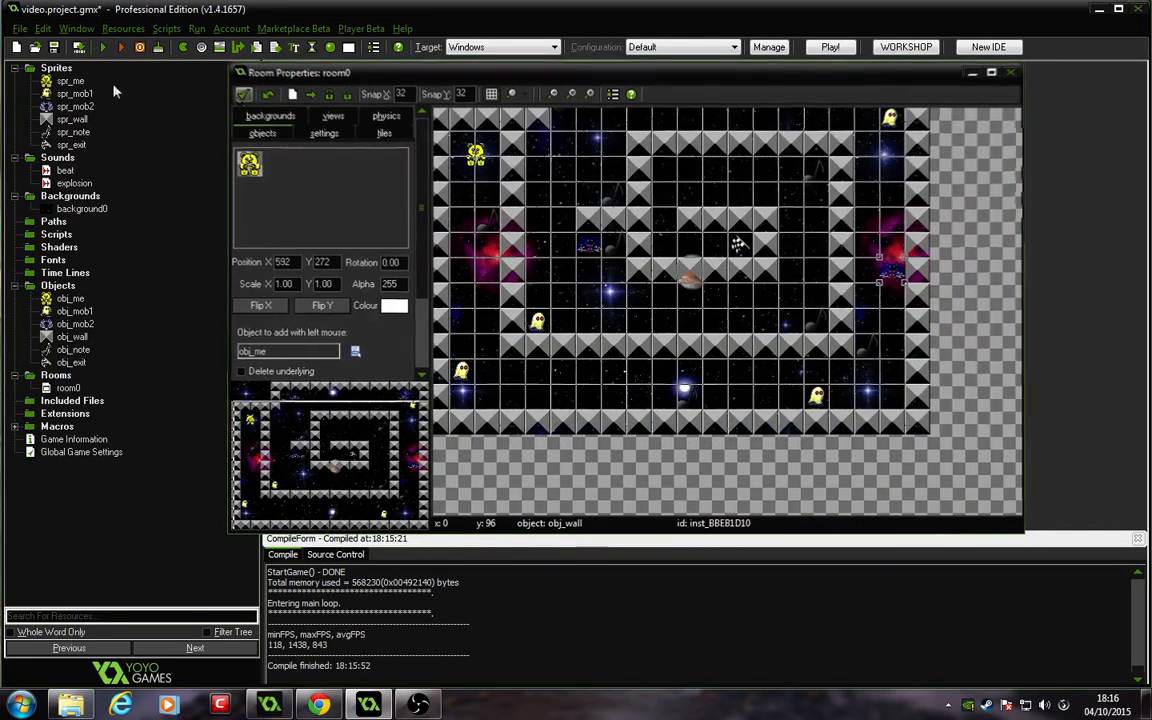
# Step: Run the game again to test the enemies, then close the game window
pyautogui.click(102, 48)
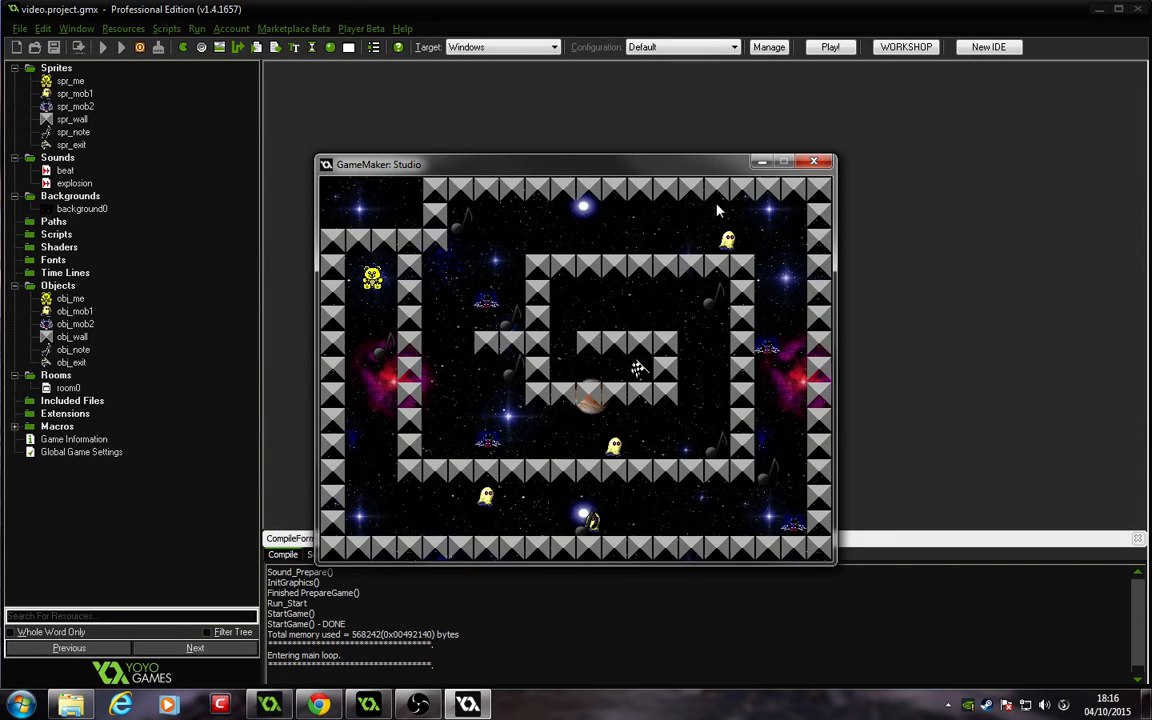
pyautogui.click(815, 163)
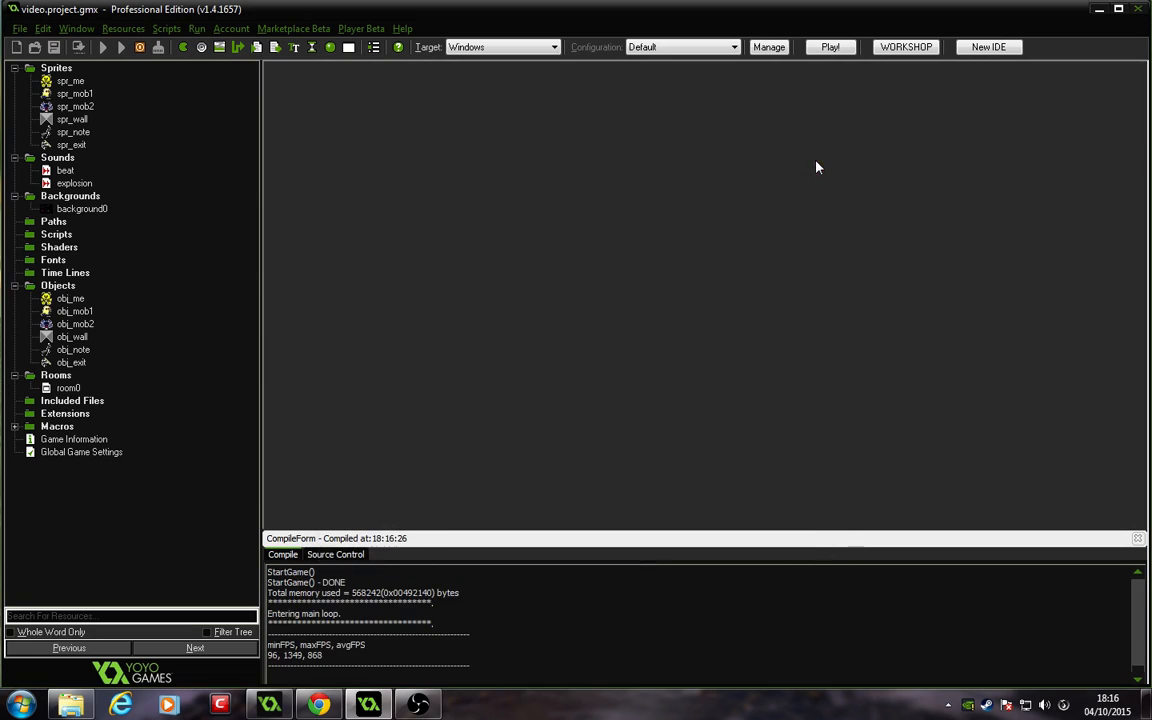
pyautogui.click(418, 705)
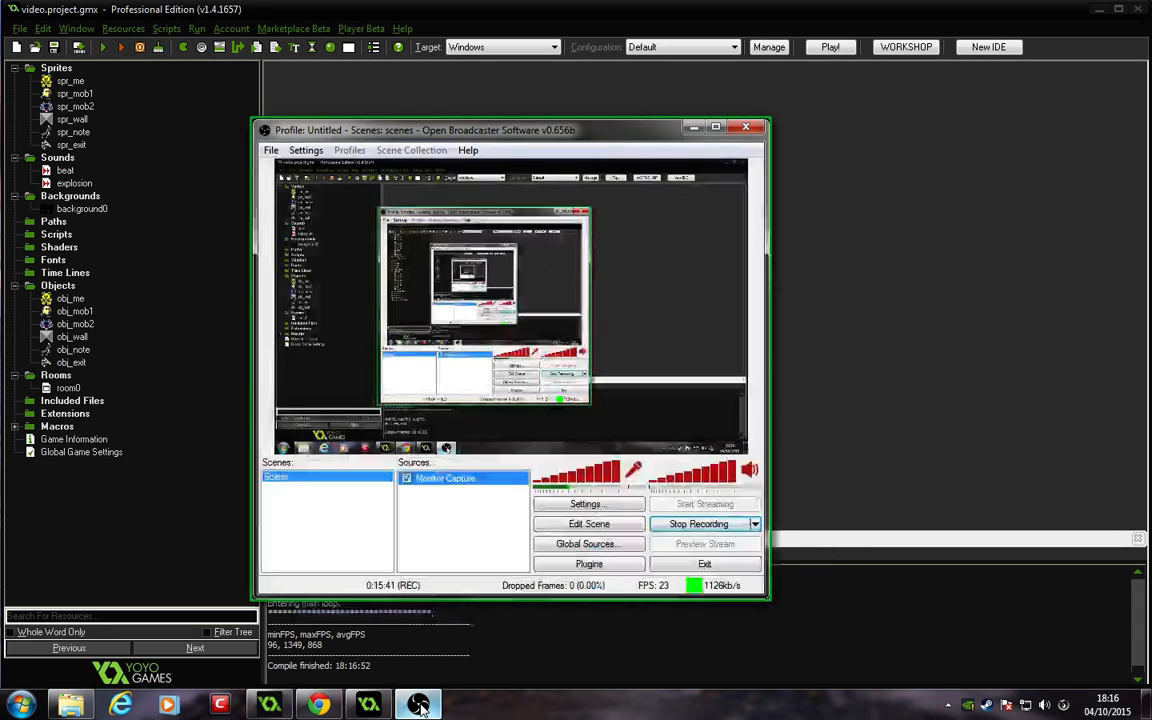